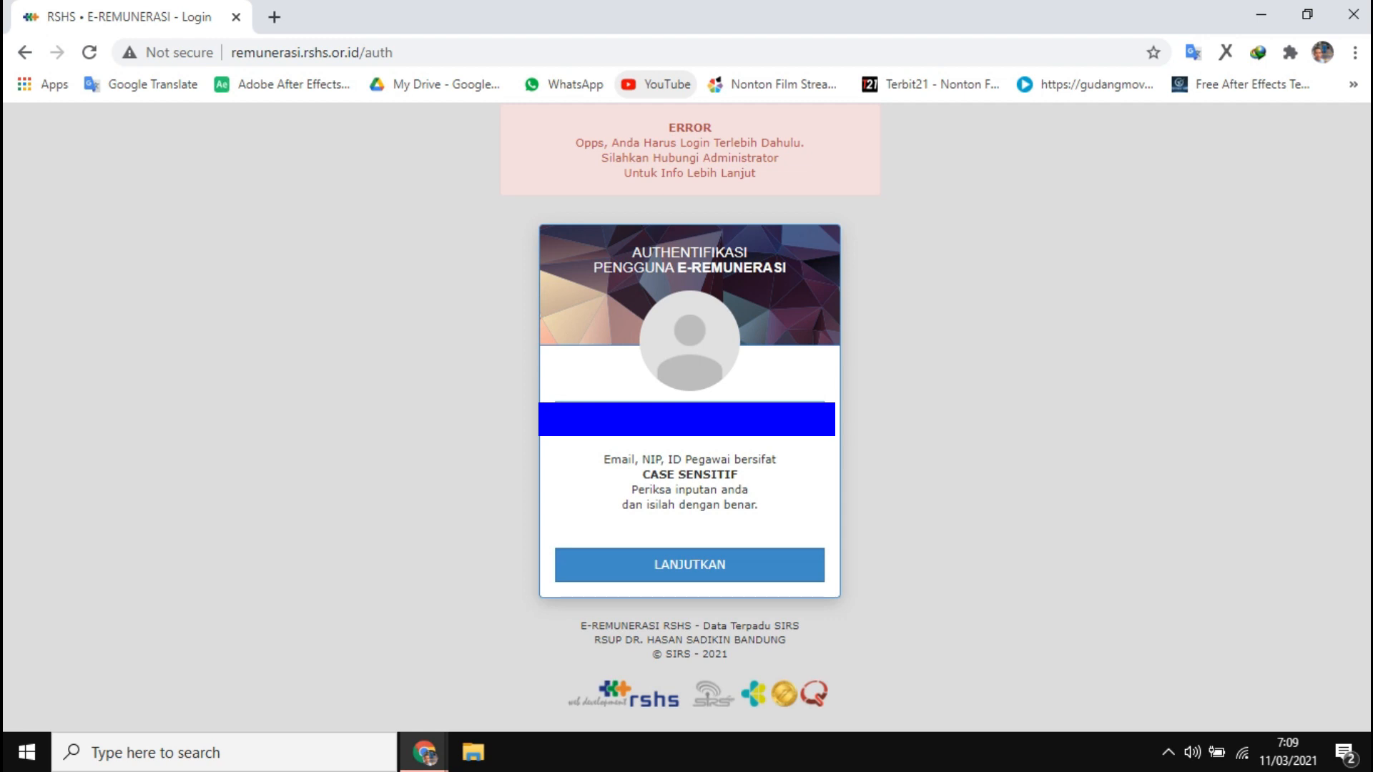
# Submit the employee ID on the RSHS E-Remunerasi login form
pyautogui.press('Return')
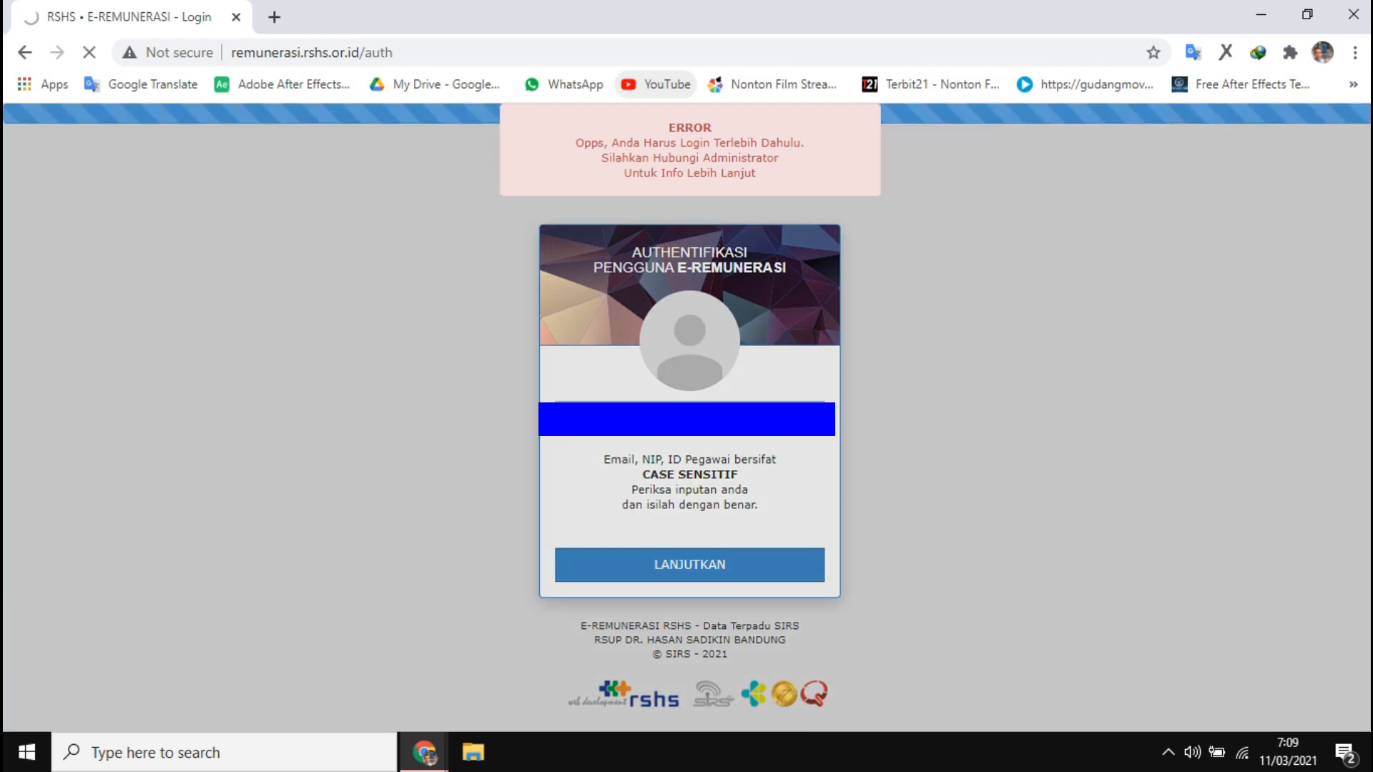
# Sign in with the account password and generate the SPT tax download link
pyautogui.write('•••••••••')
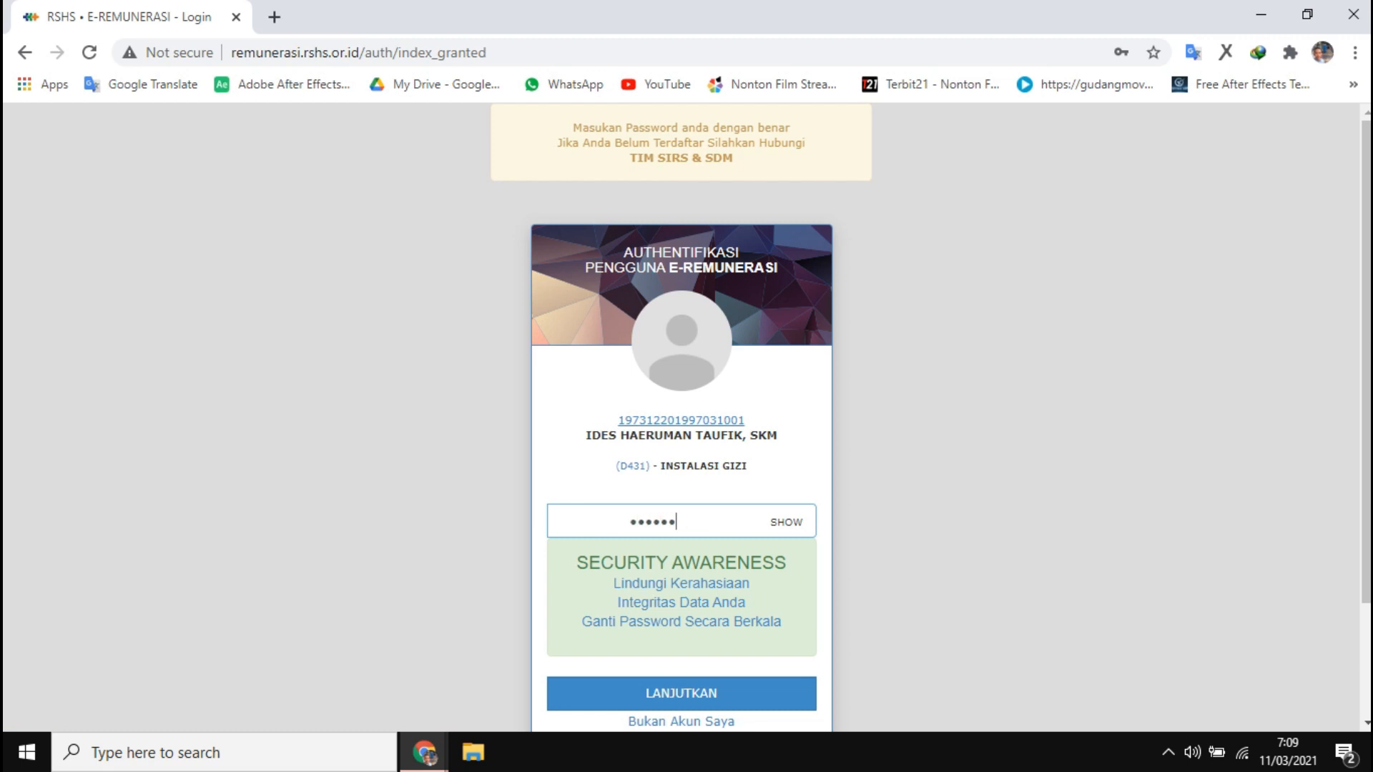
pyautogui.press('Return')
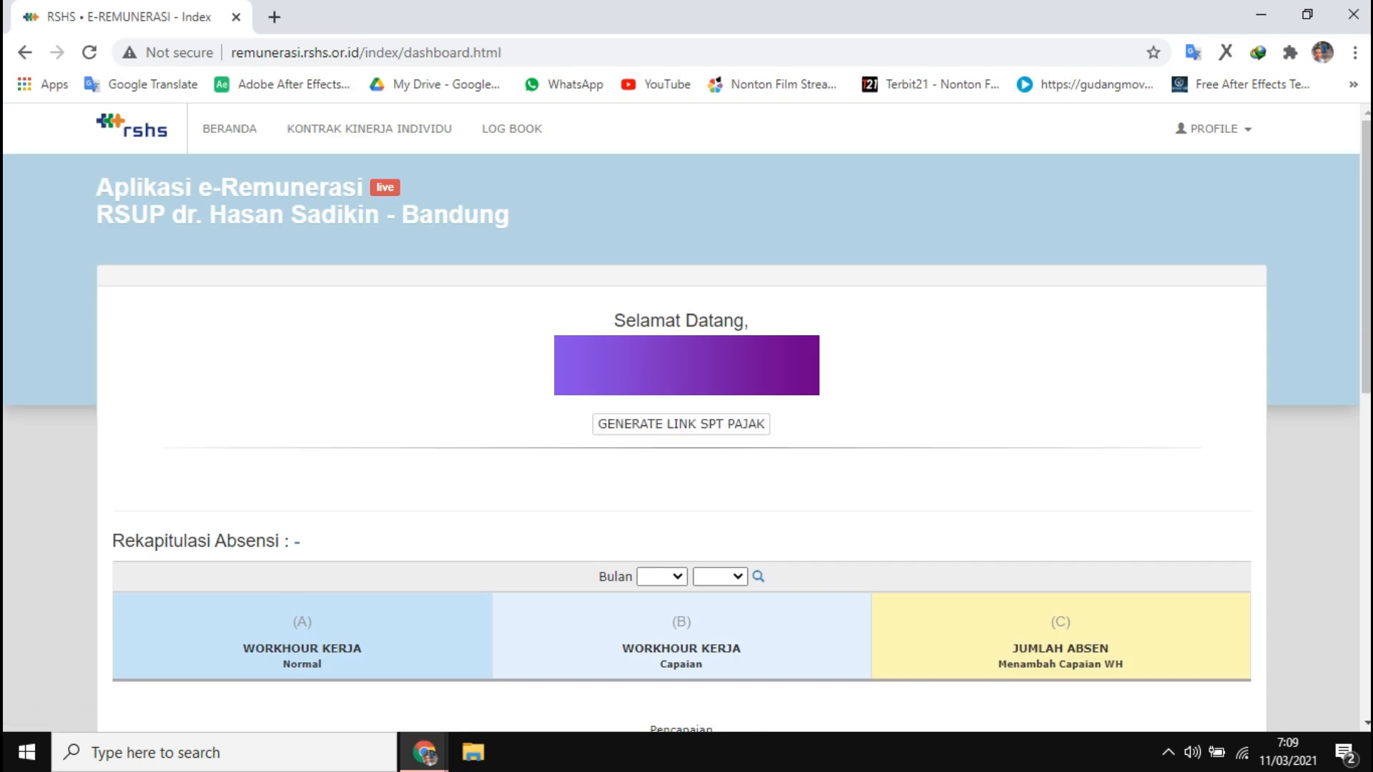
pyautogui.click(681, 424)
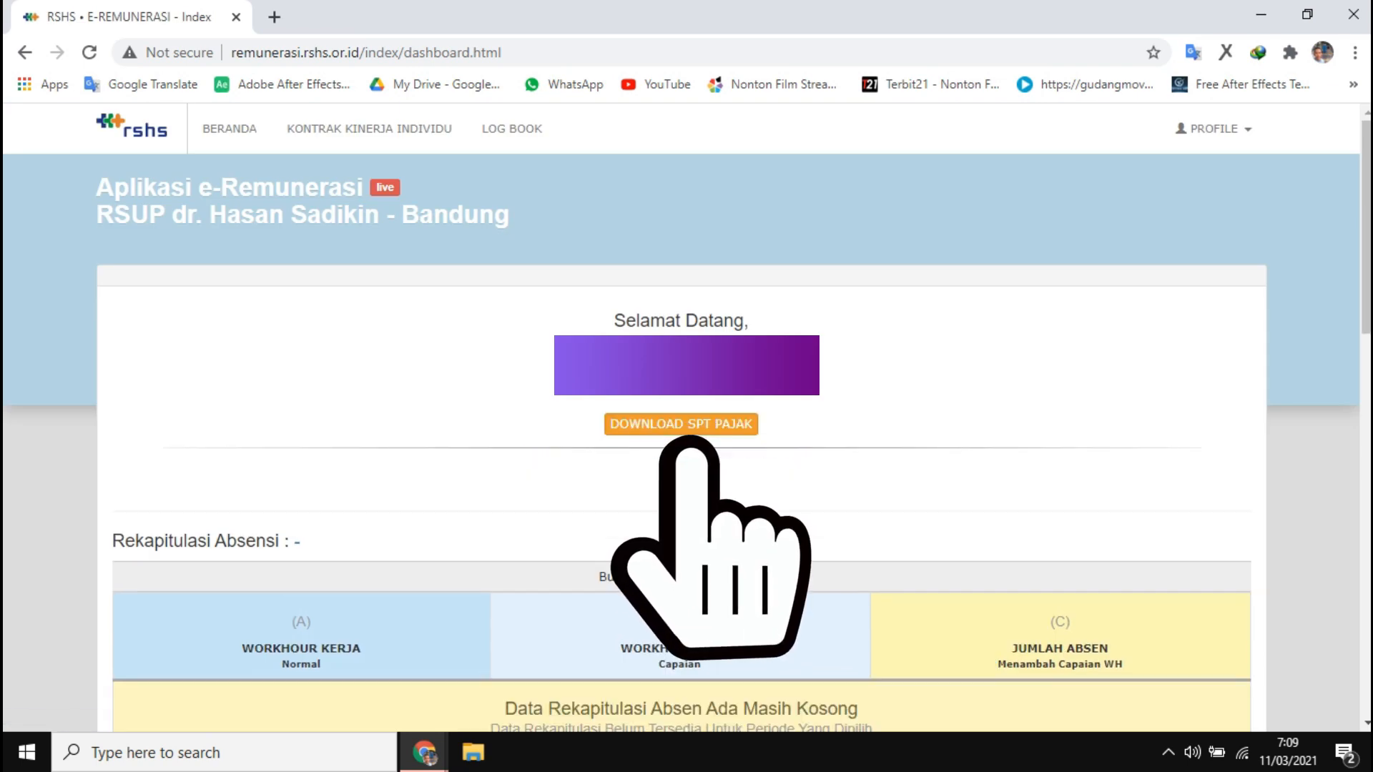
# Download the SPT tax slip as spt_pajak_rshs.pdf into the Downloads folder
pyautogui.click(680, 424)
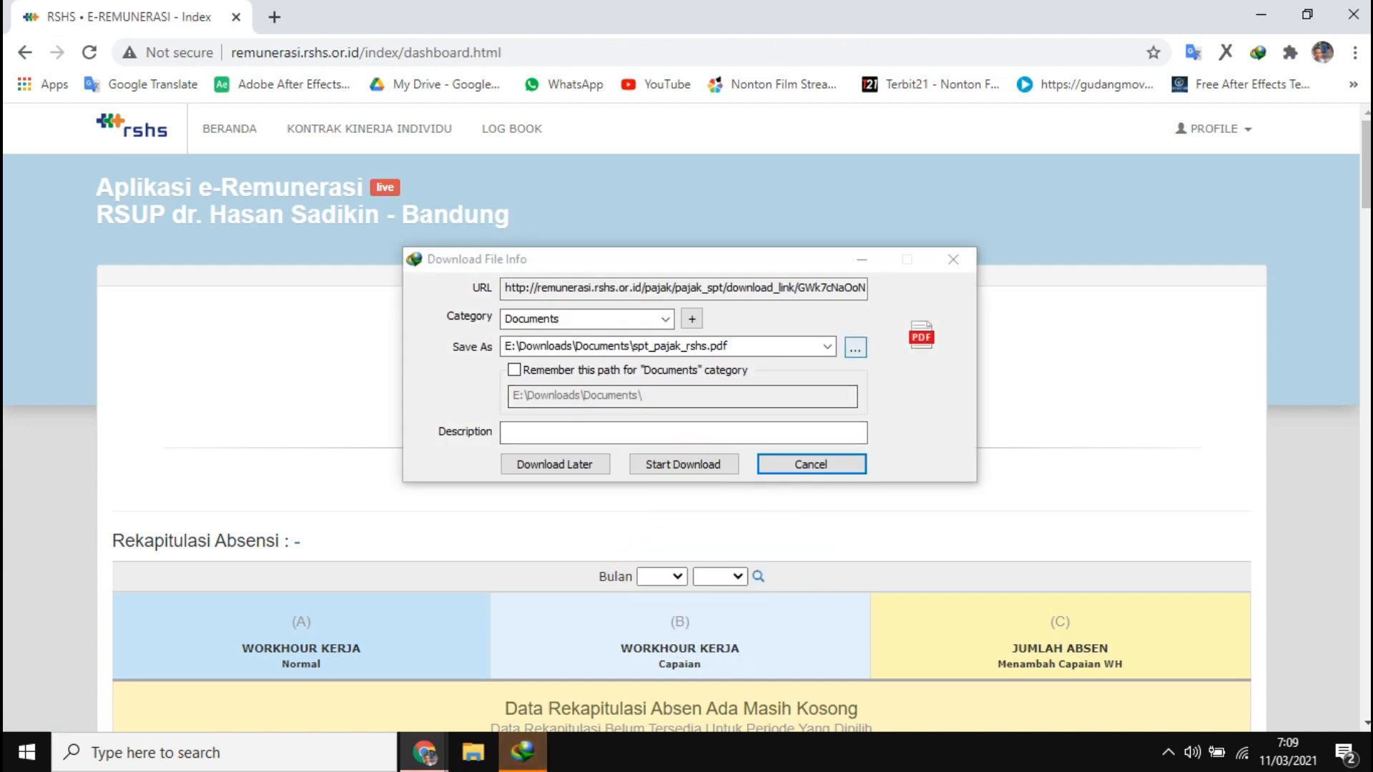
pyautogui.click(855, 348)
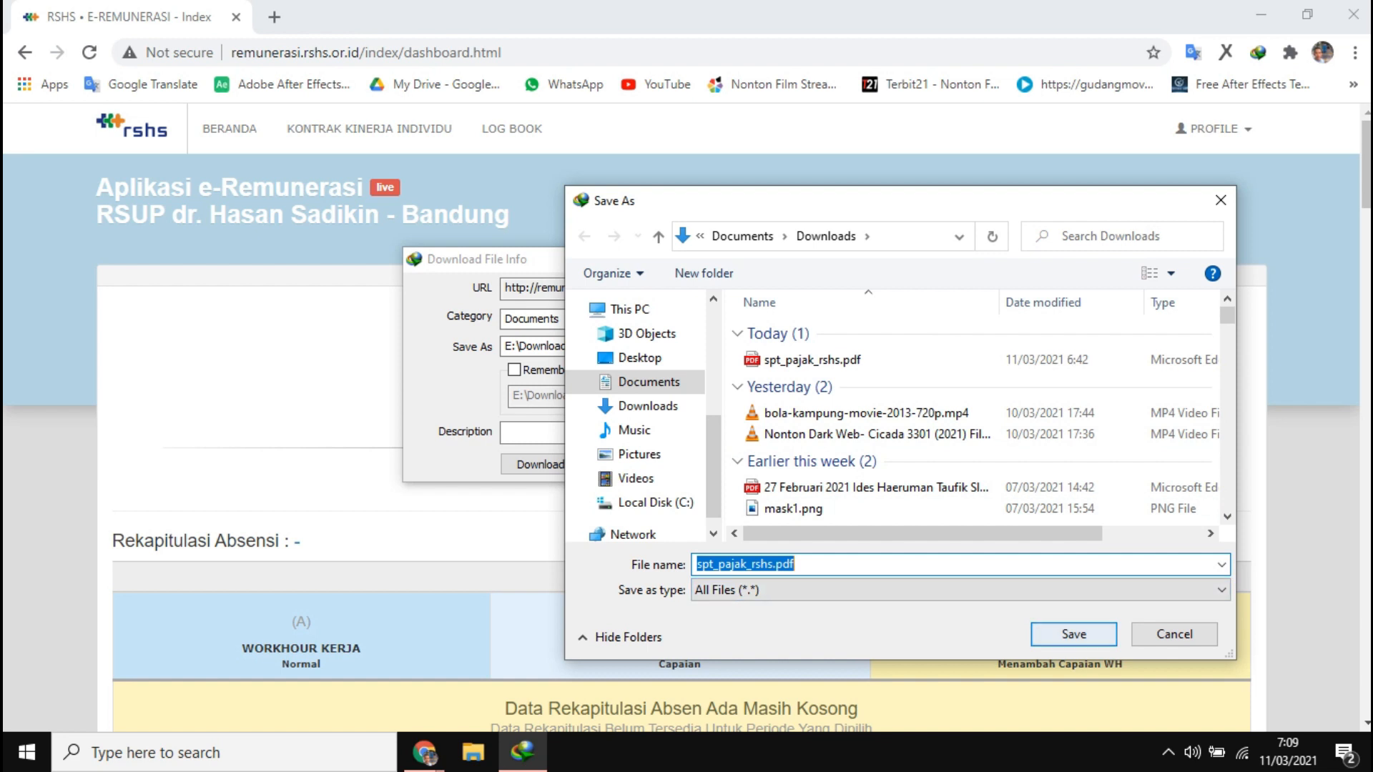
pyautogui.press('Return')
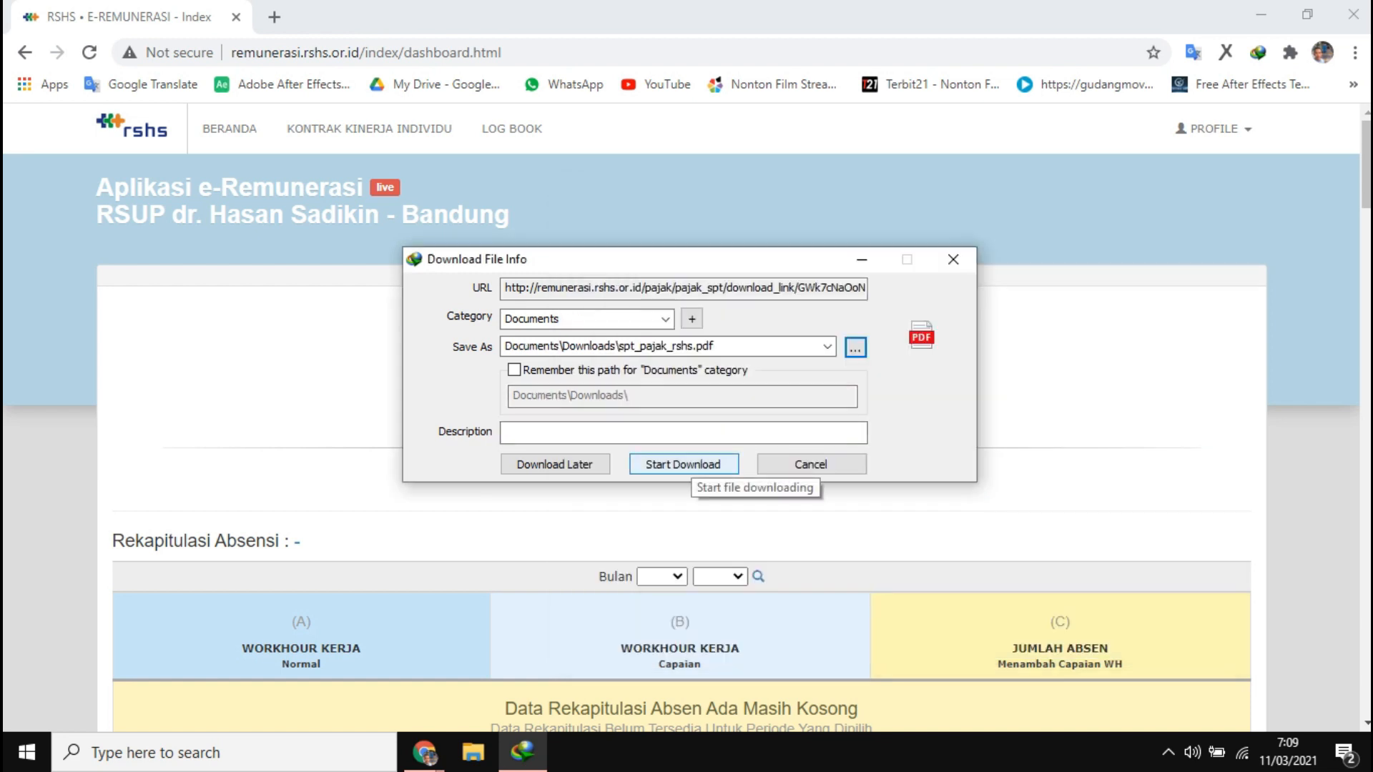
pyautogui.click(683, 464)
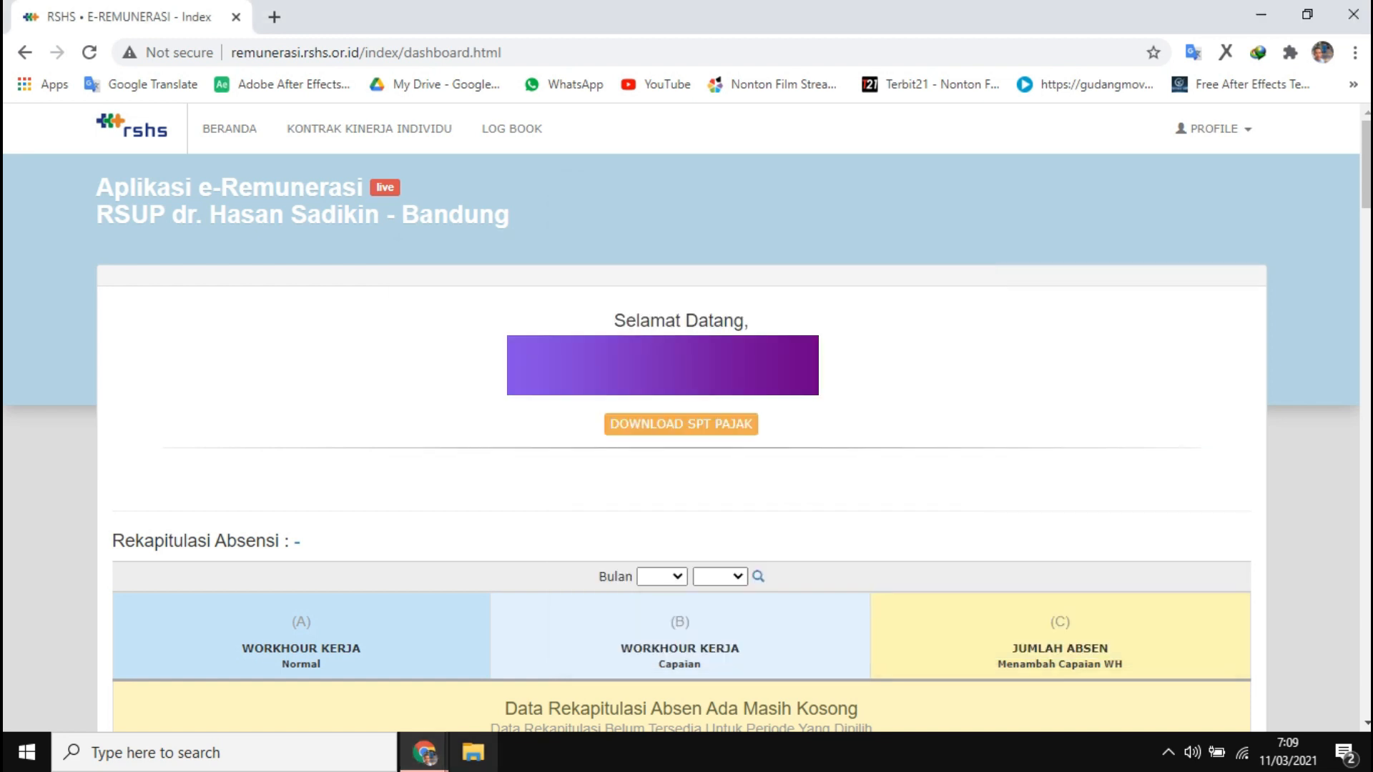
pyautogui.click(473, 752)
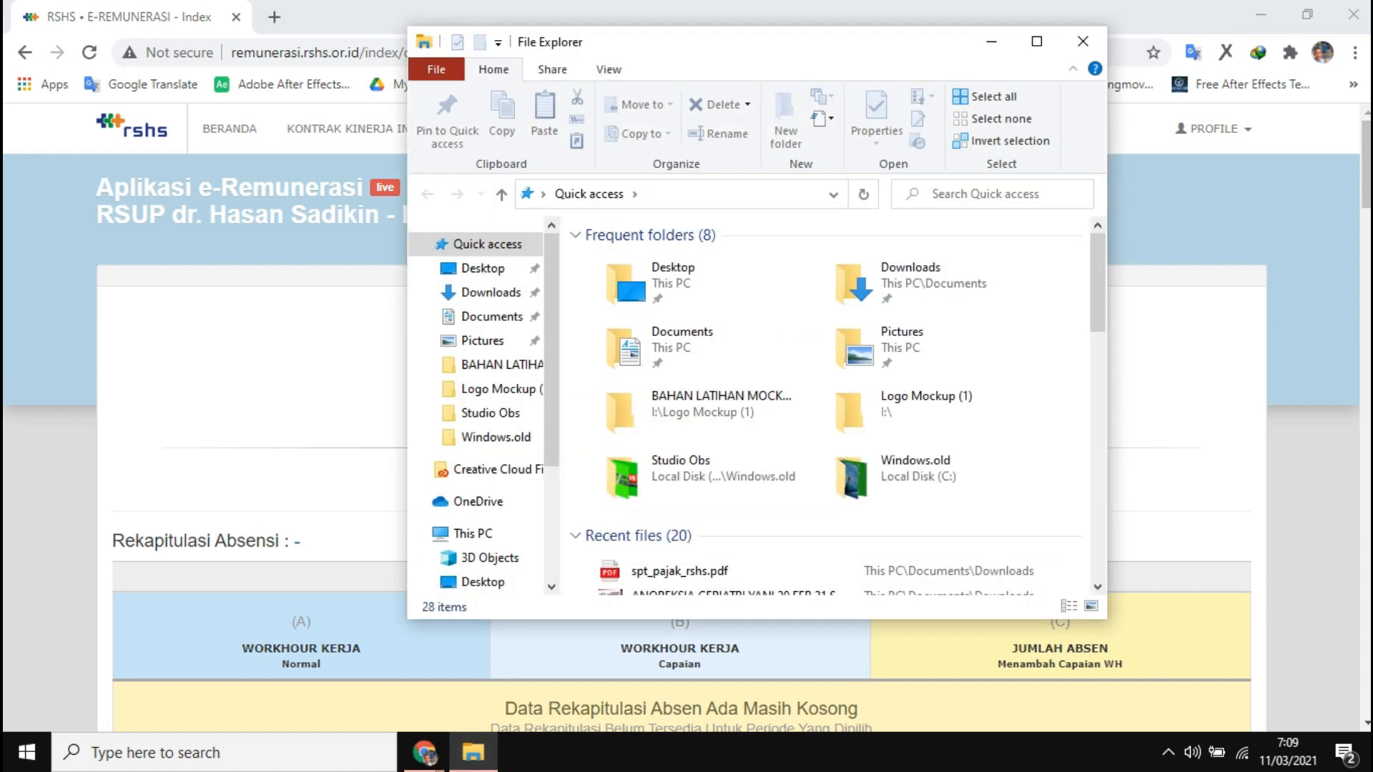
# Open spt_pajak_rshs.pdf from the Downloads folder
pyautogui.click(490, 293)
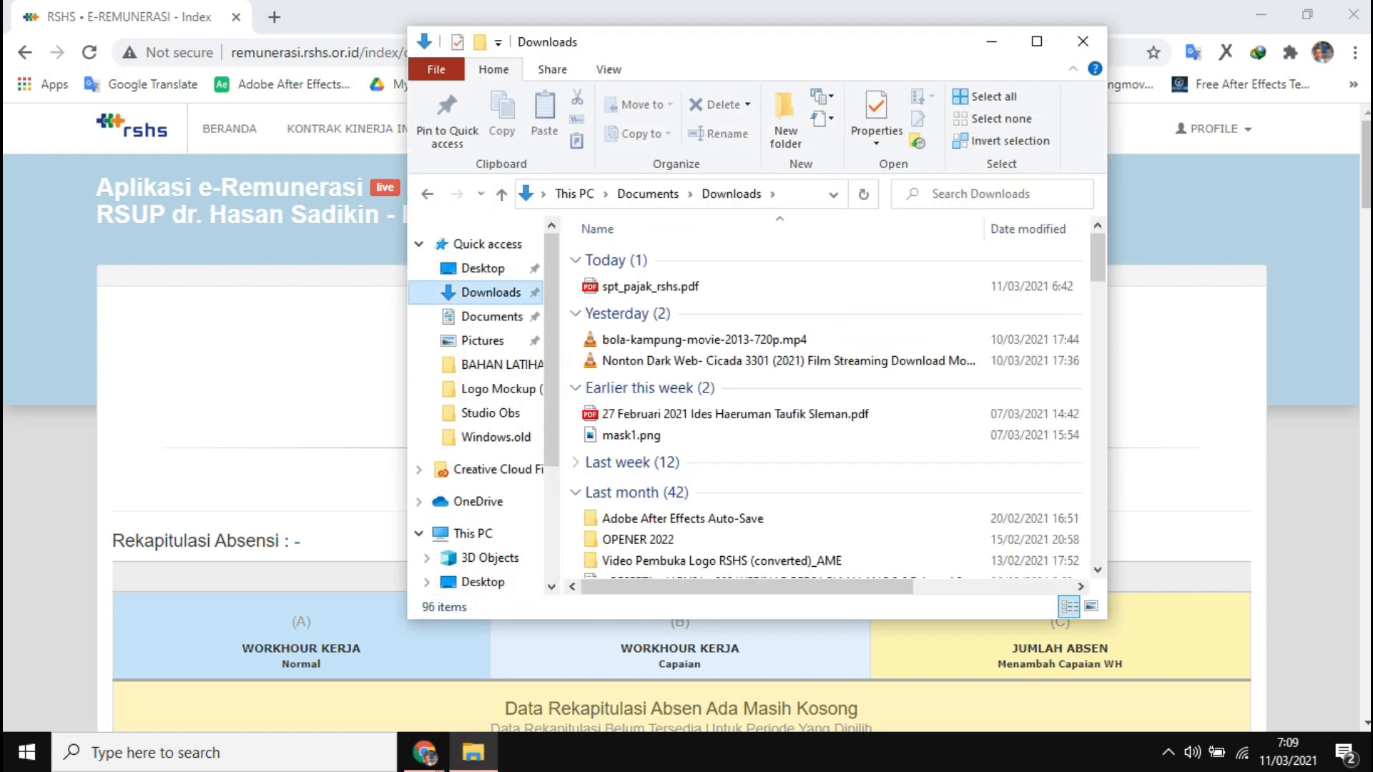
pyautogui.click(650, 287)
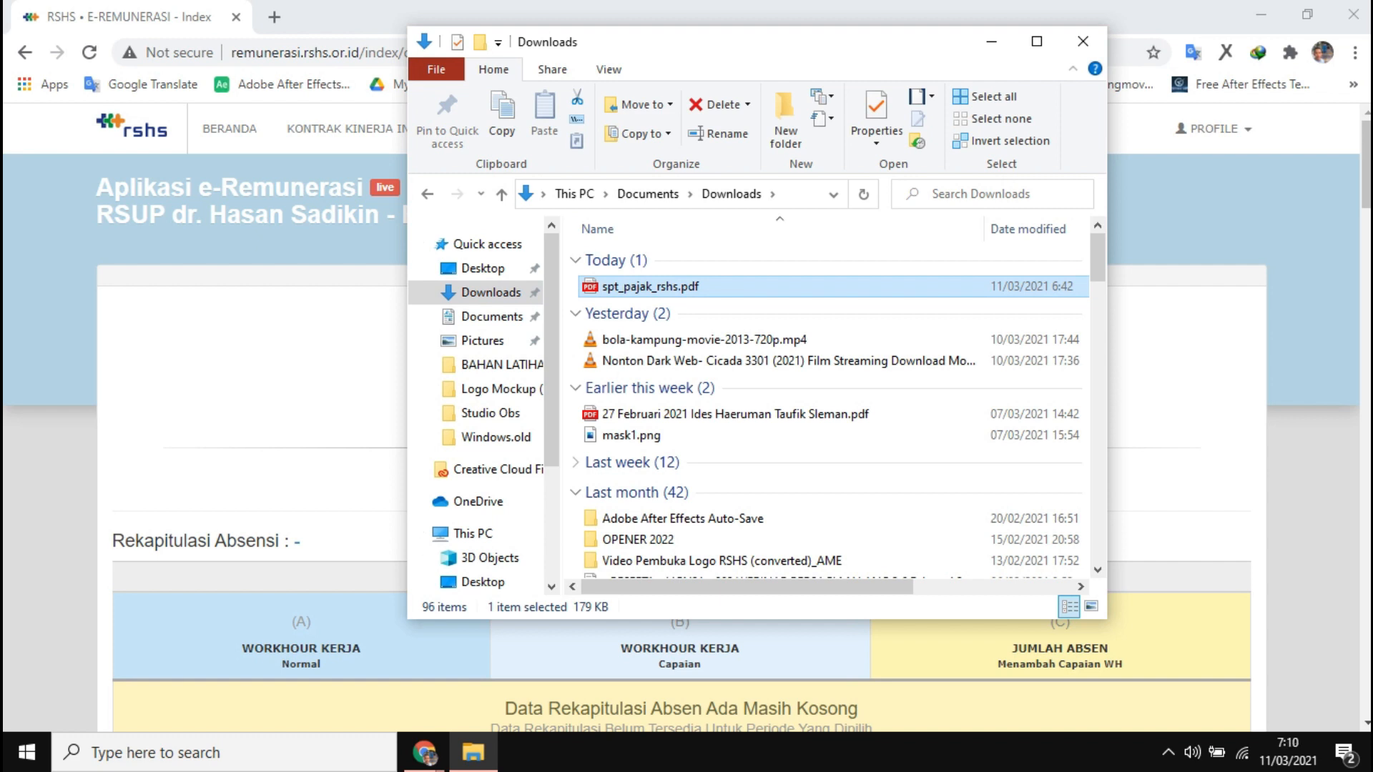
pyautogui.press('Return')
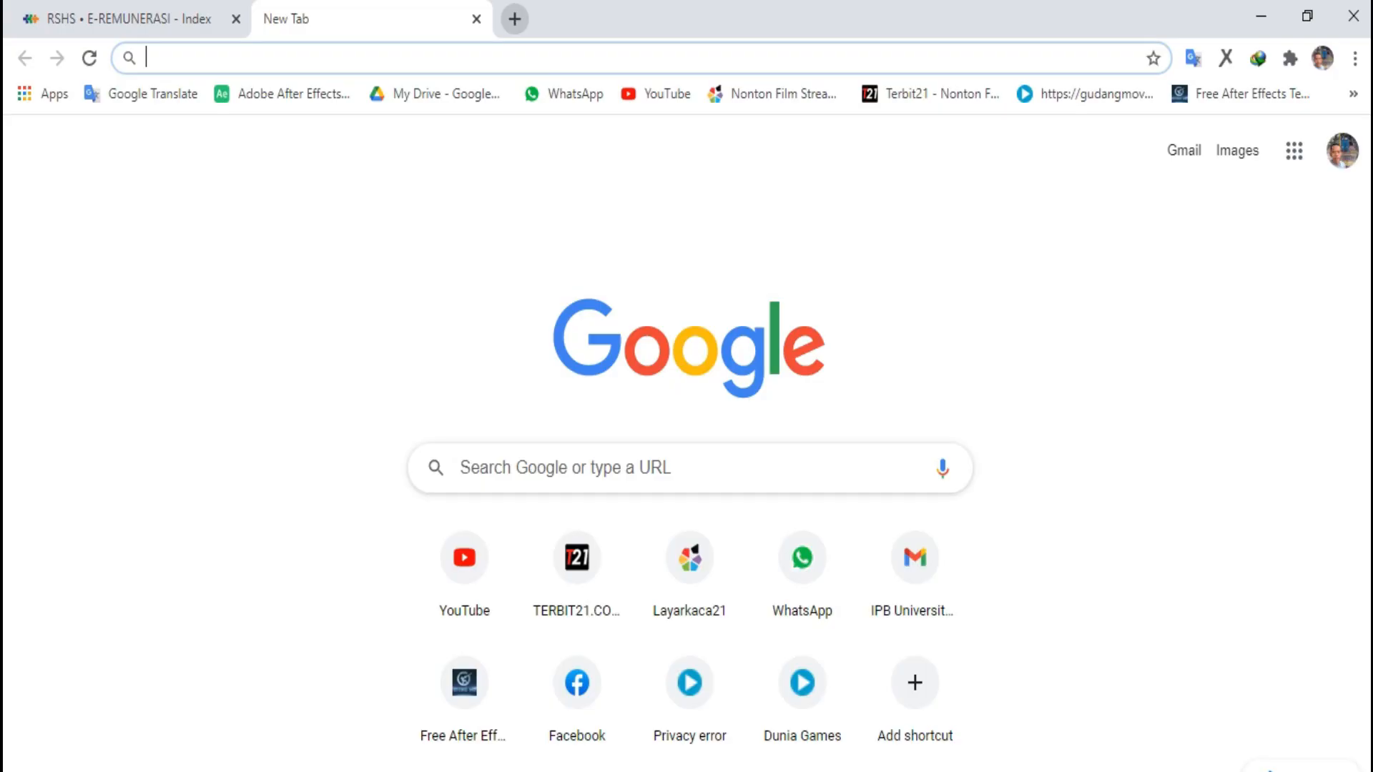
# Replace the mistyped 'efi' and search for the 'djp online' suggestion in the new tab
pyautogui.write('ef')
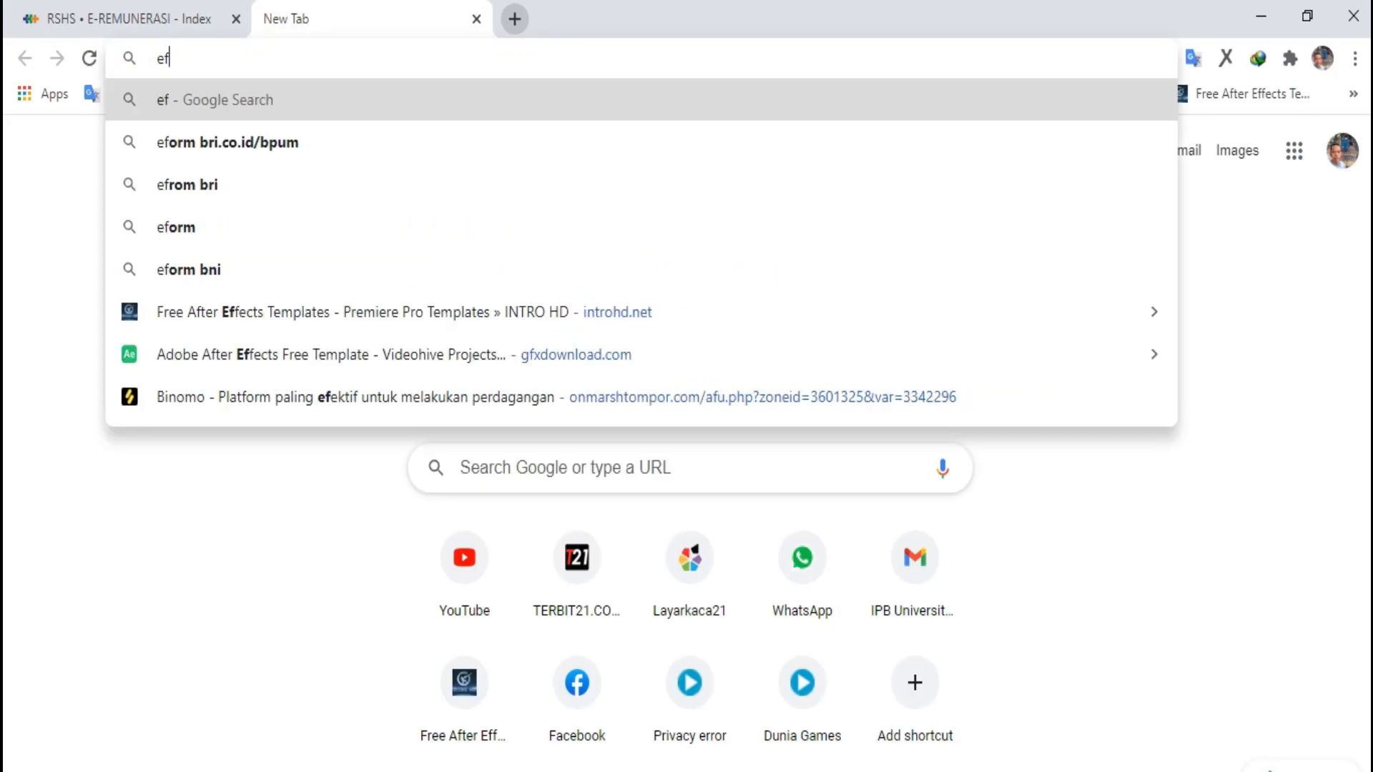
pyautogui.write('i')
pyautogui.press('BackSpace')
pyautogui.press('BackSpace')
pyautogui.press('BackSpace')
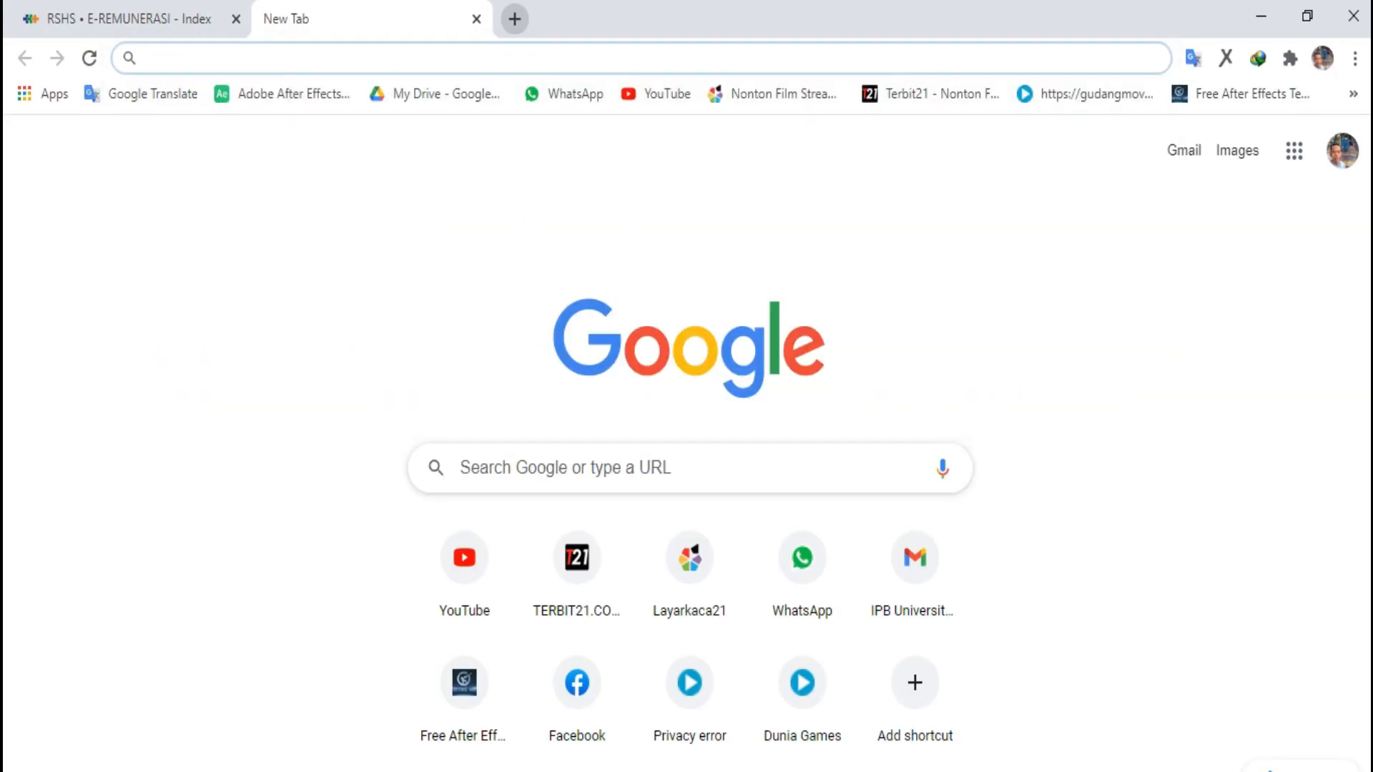
pyautogui.write('djp')
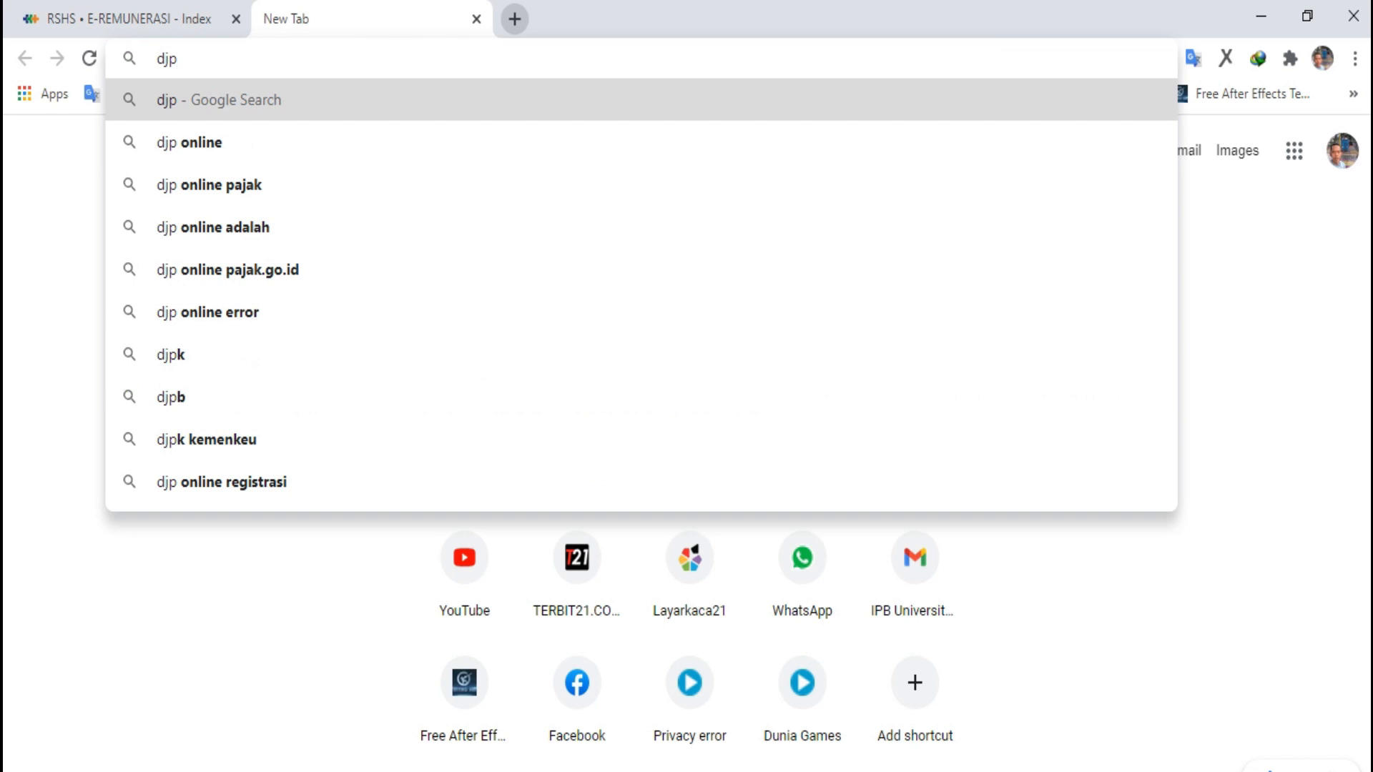
pyautogui.press('Down')
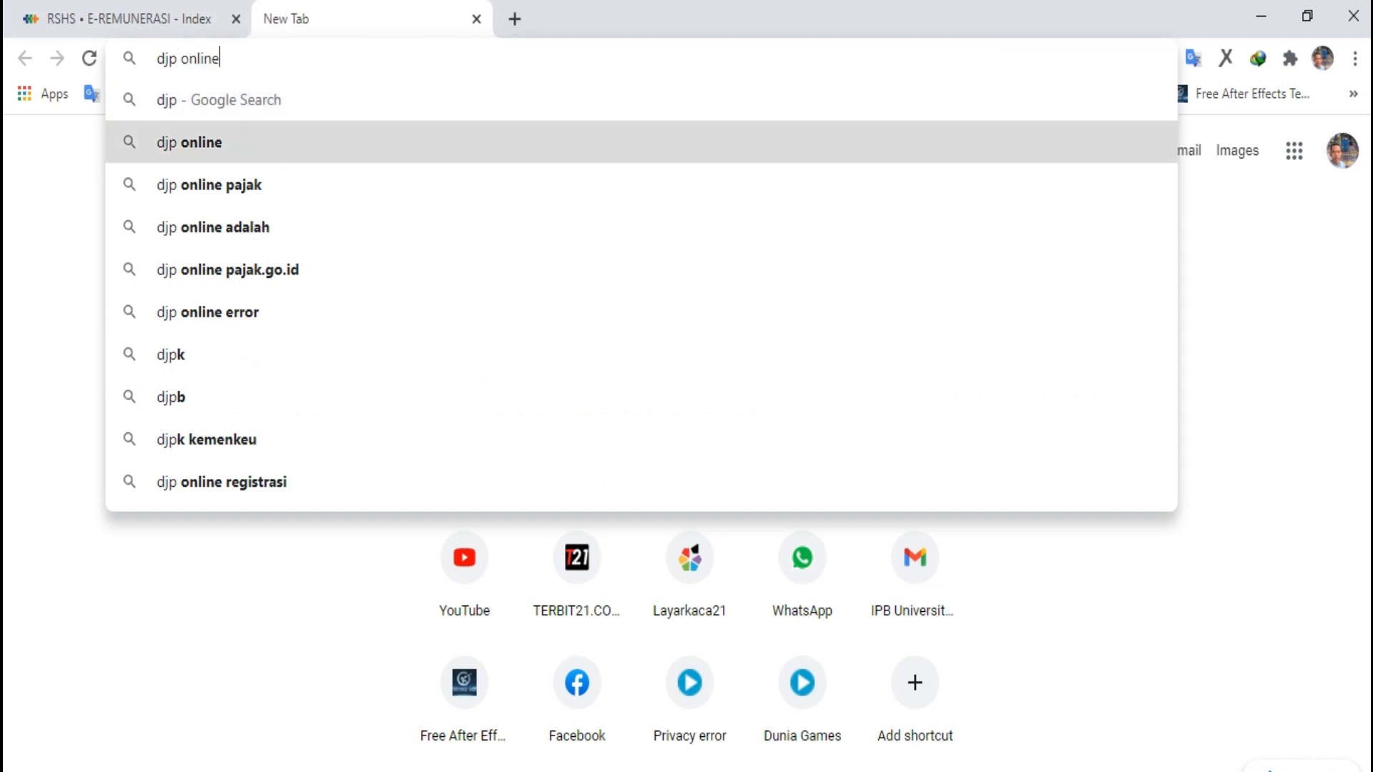
pyautogui.press('Return')
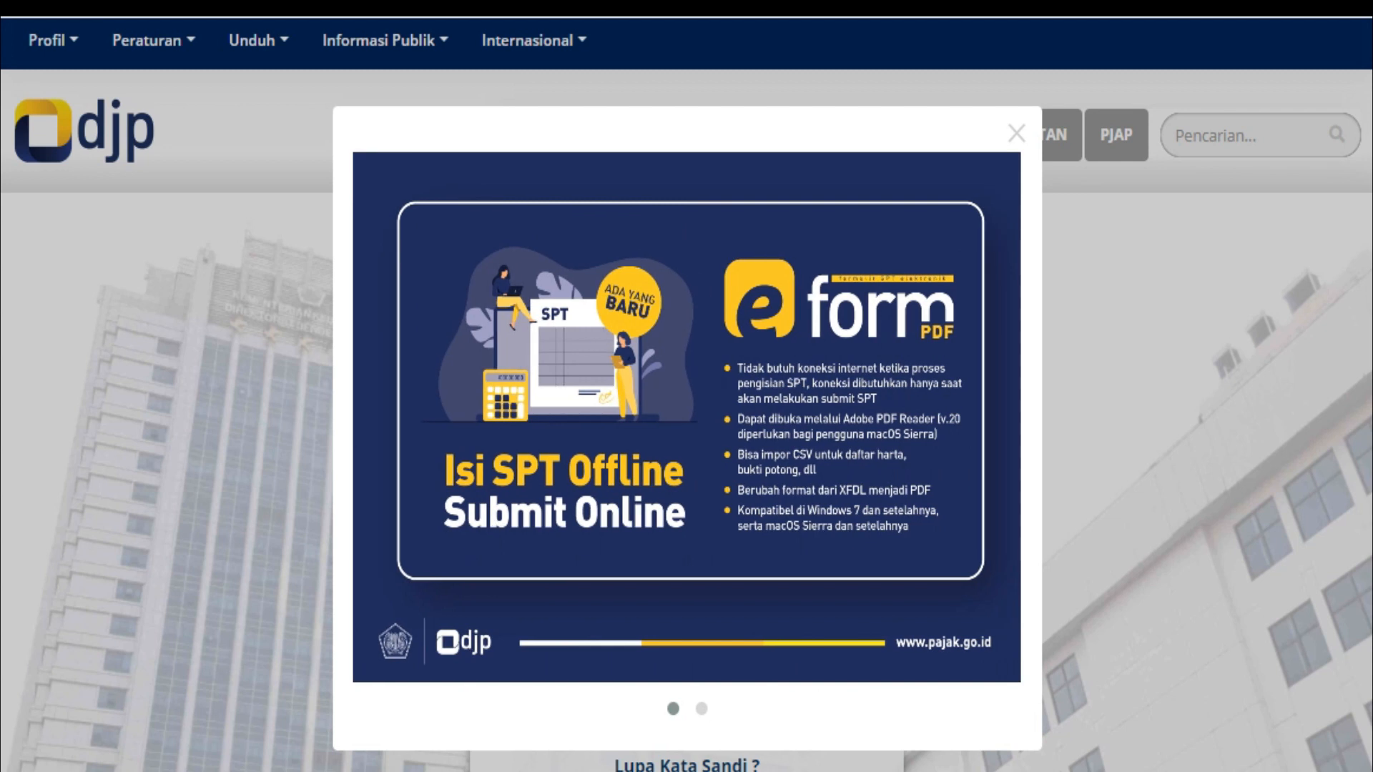
# Dismiss the eForm announcement and fill in NPWP and password from saved credentials
pyautogui.press('Escape')
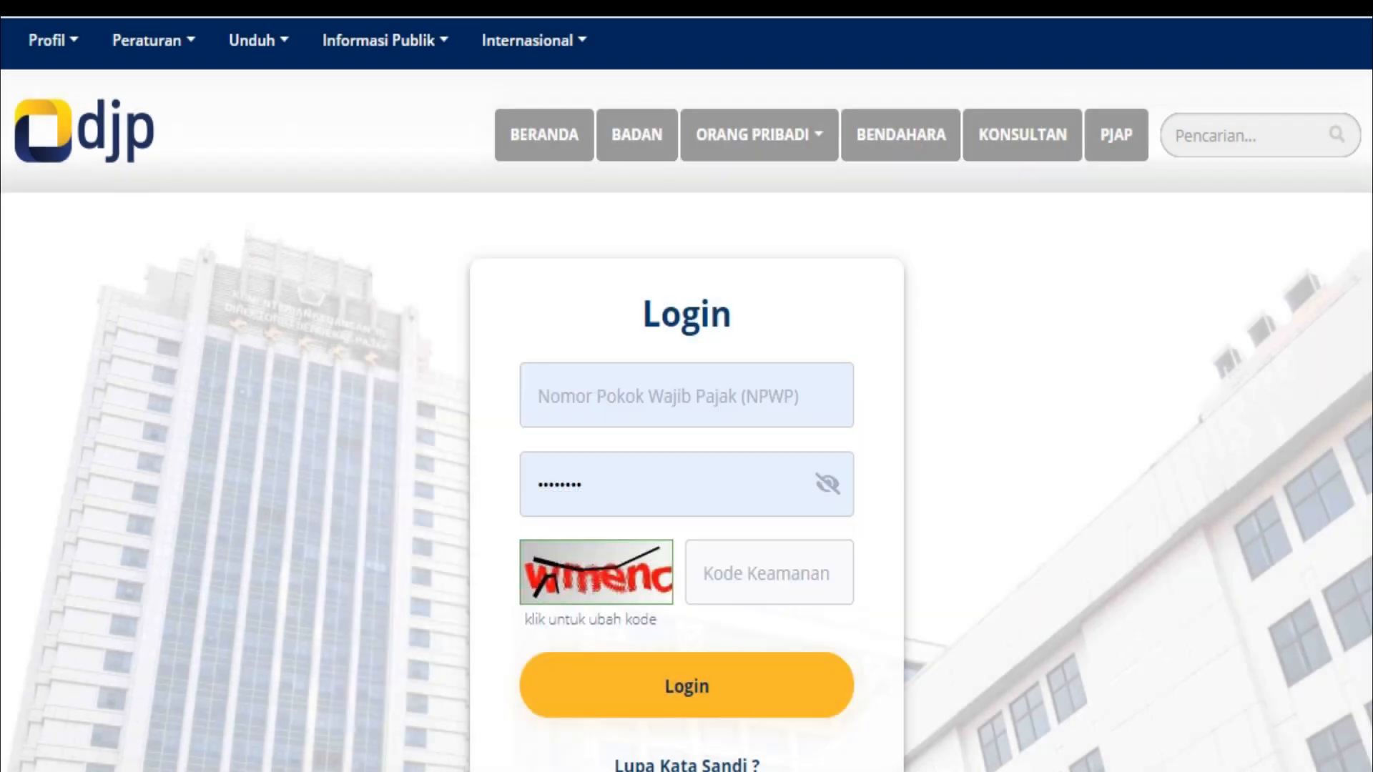
pyautogui.click(685, 396)
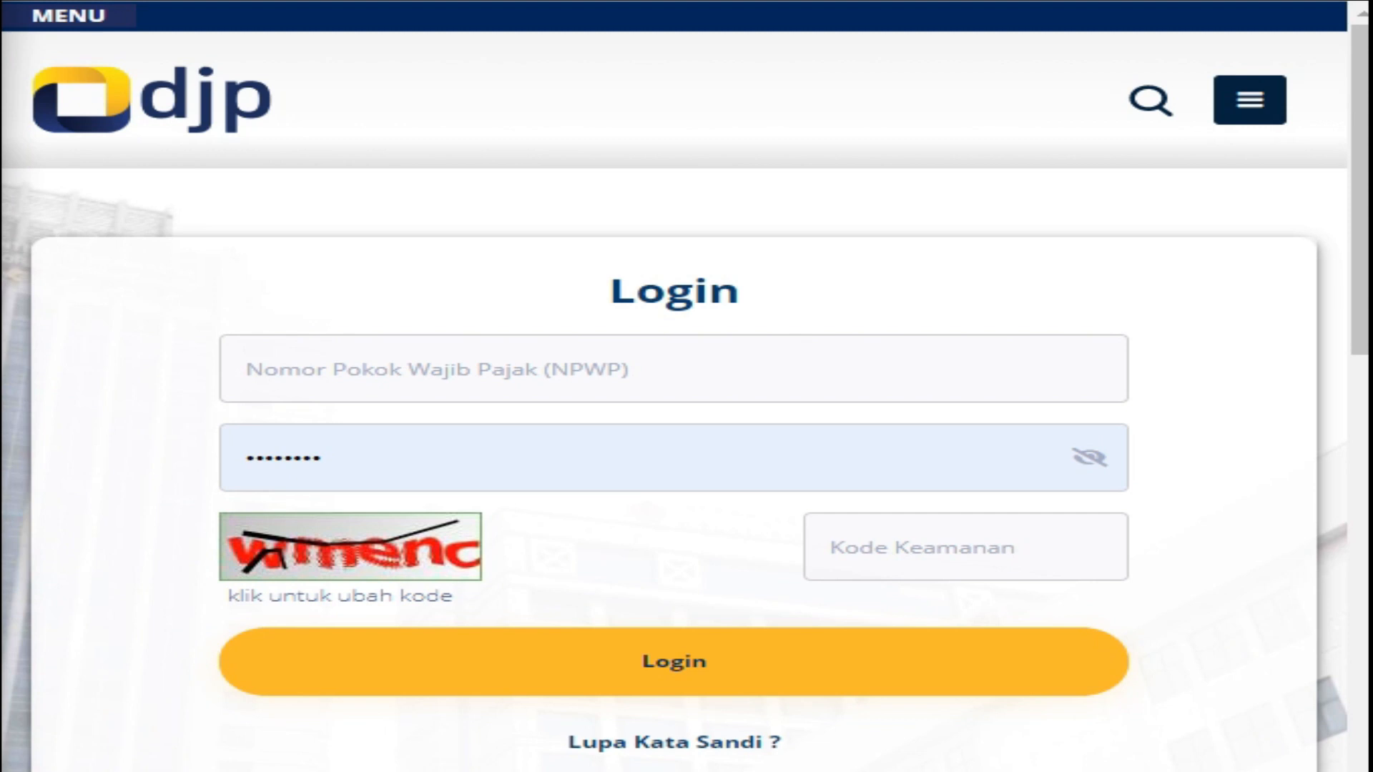
pyautogui.click(674, 369)
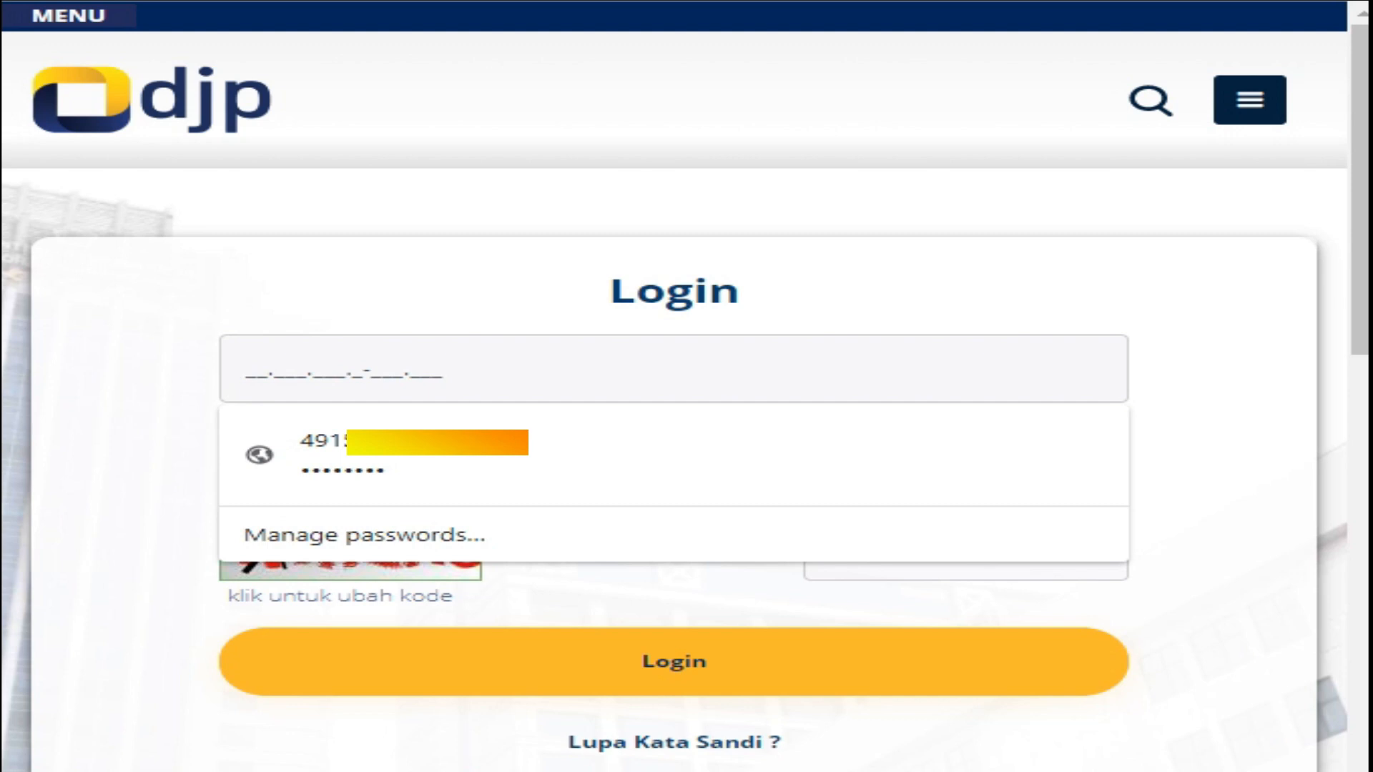
pyautogui.write('49')
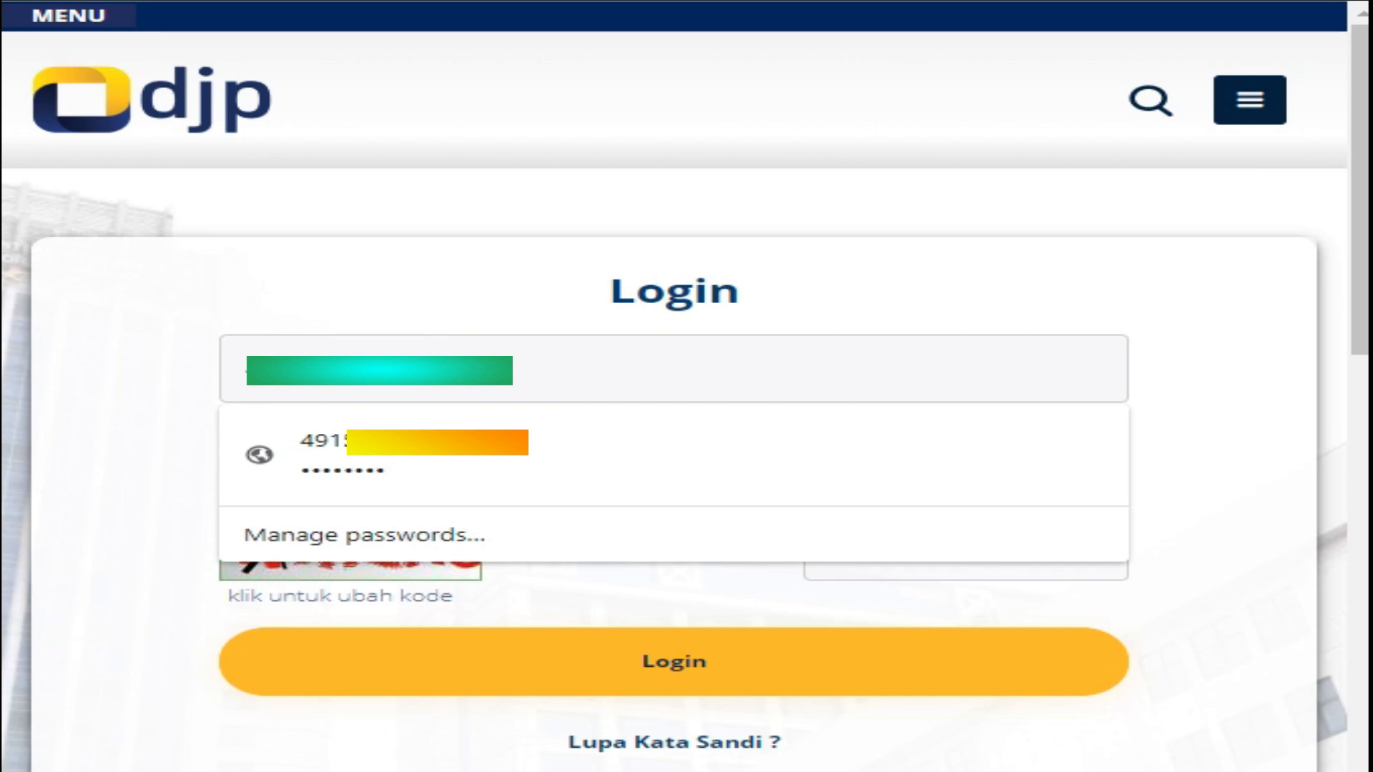
pyautogui.press('Down')
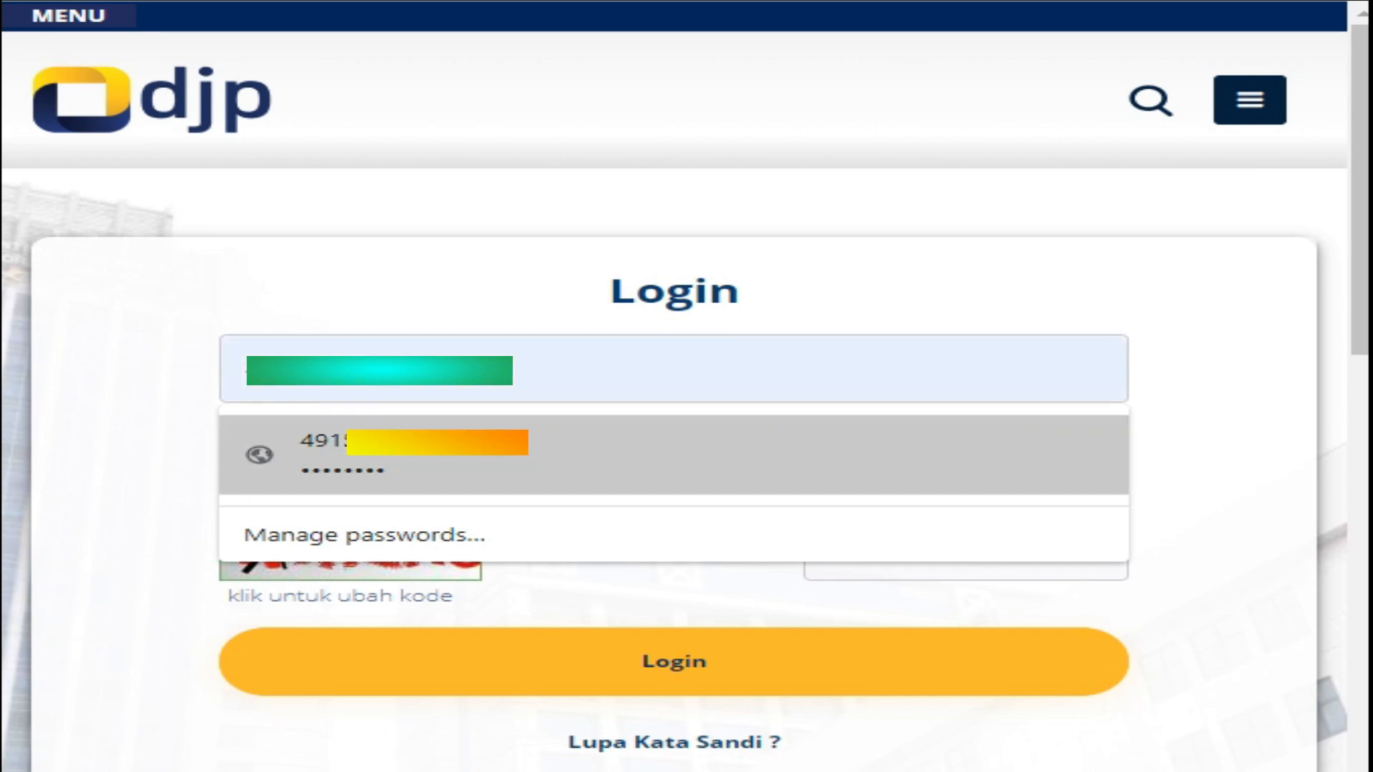
pyautogui.press('Return')
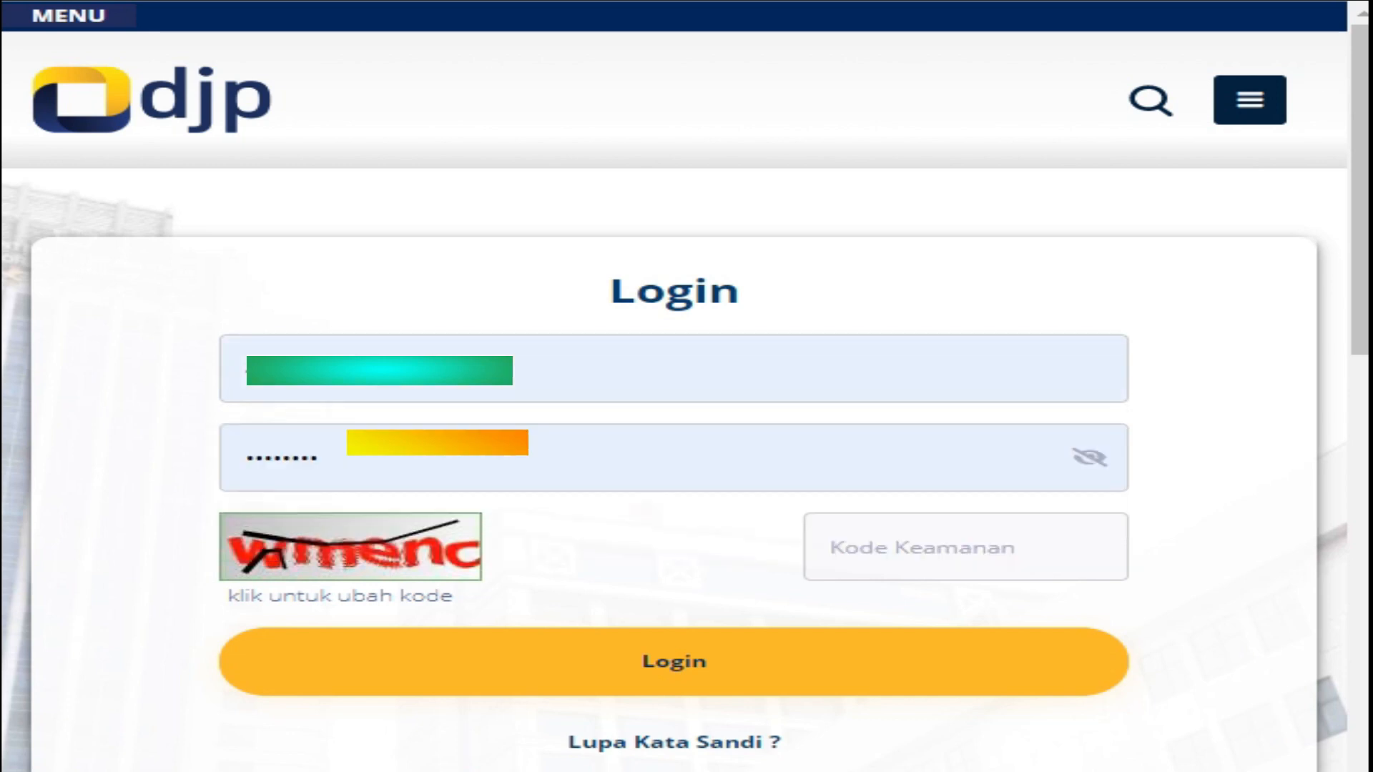
pyautogui.press('Down')
pyautogui.press('Down')
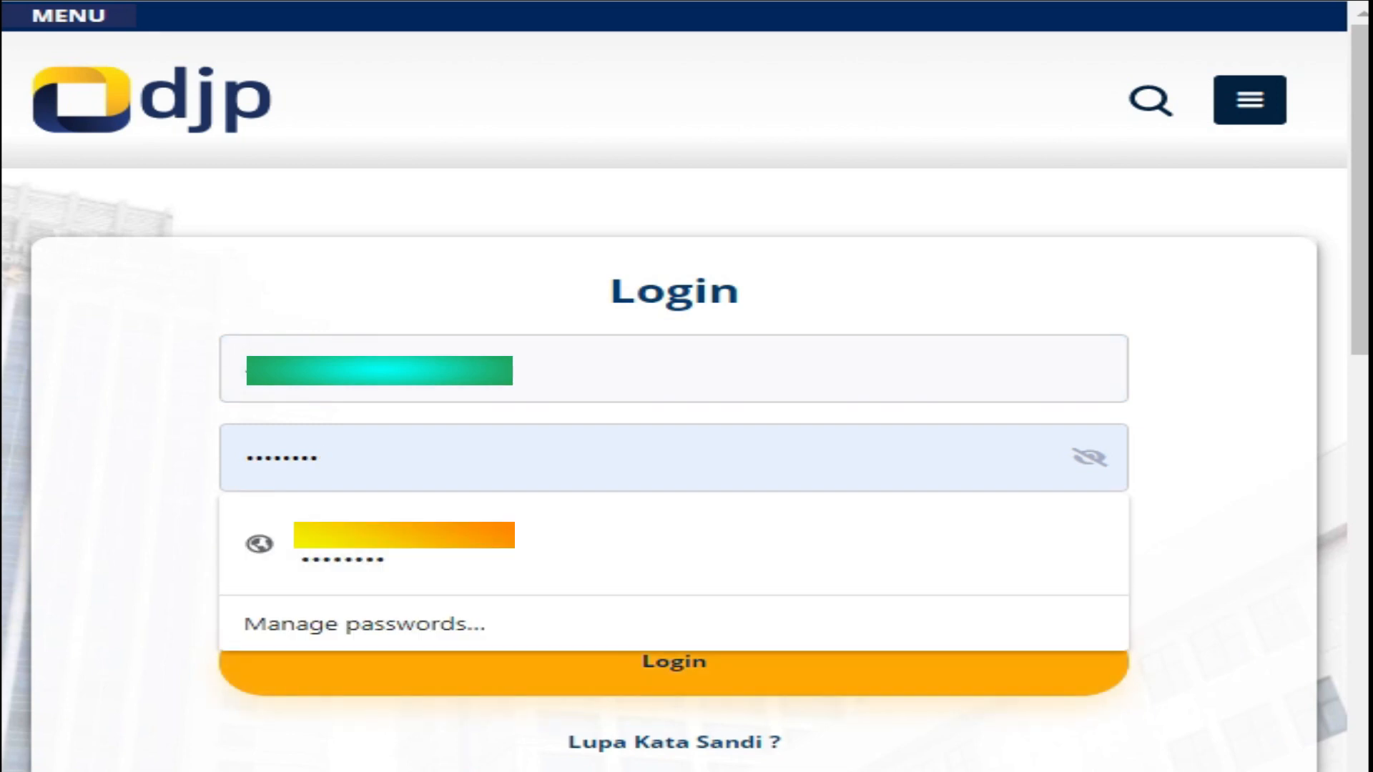
# Enter the Kode Keamanan security code and log in
pyautogui.click(675, 671)
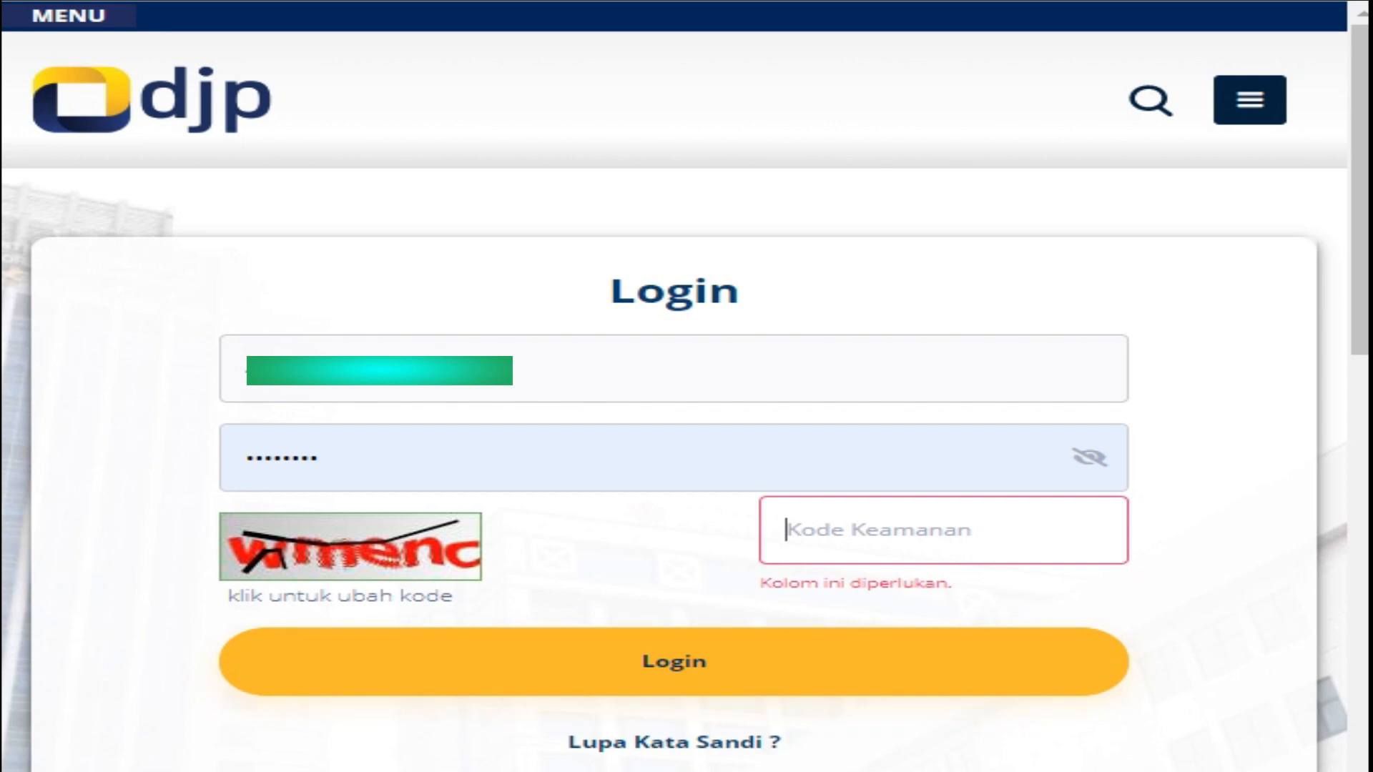
pyautogui.write('w')
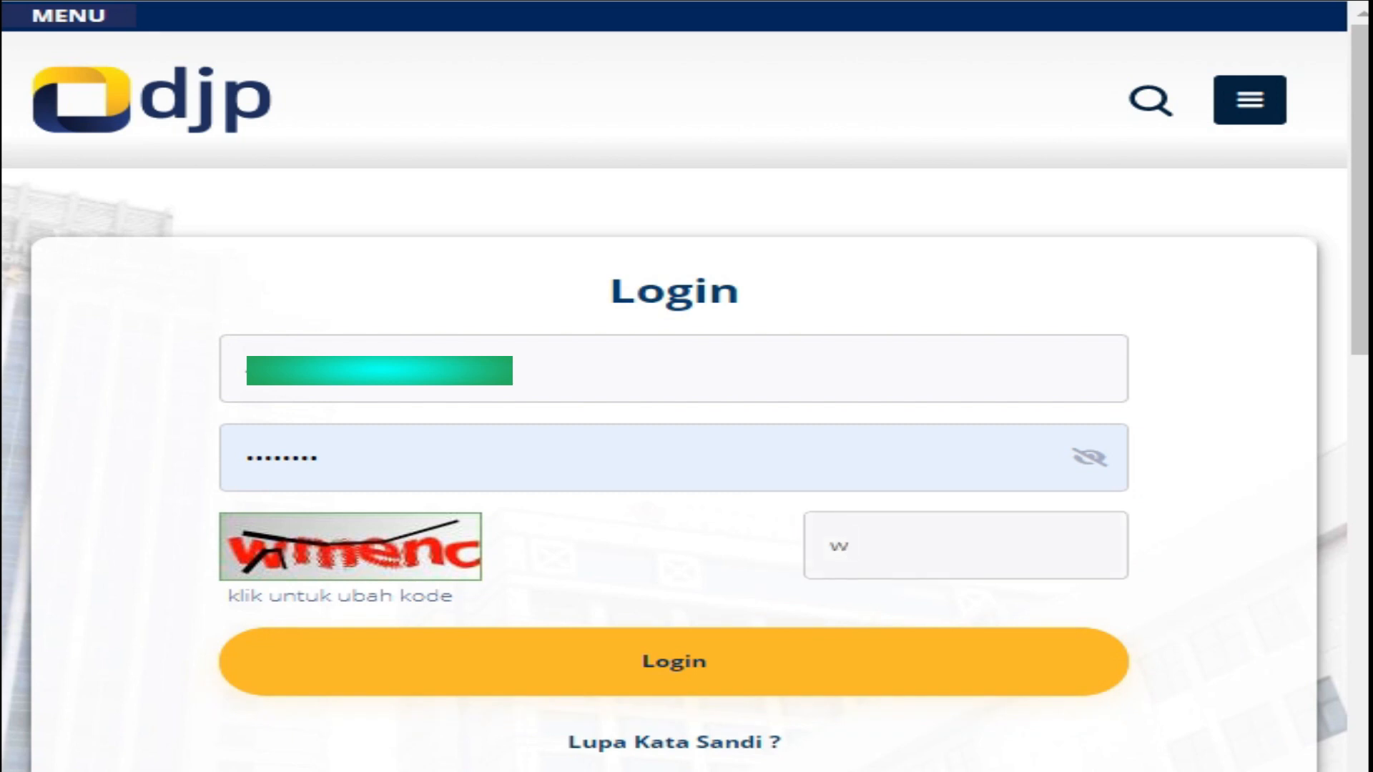
pyautogui.write('menc')
pyautogui.click(673, 662)
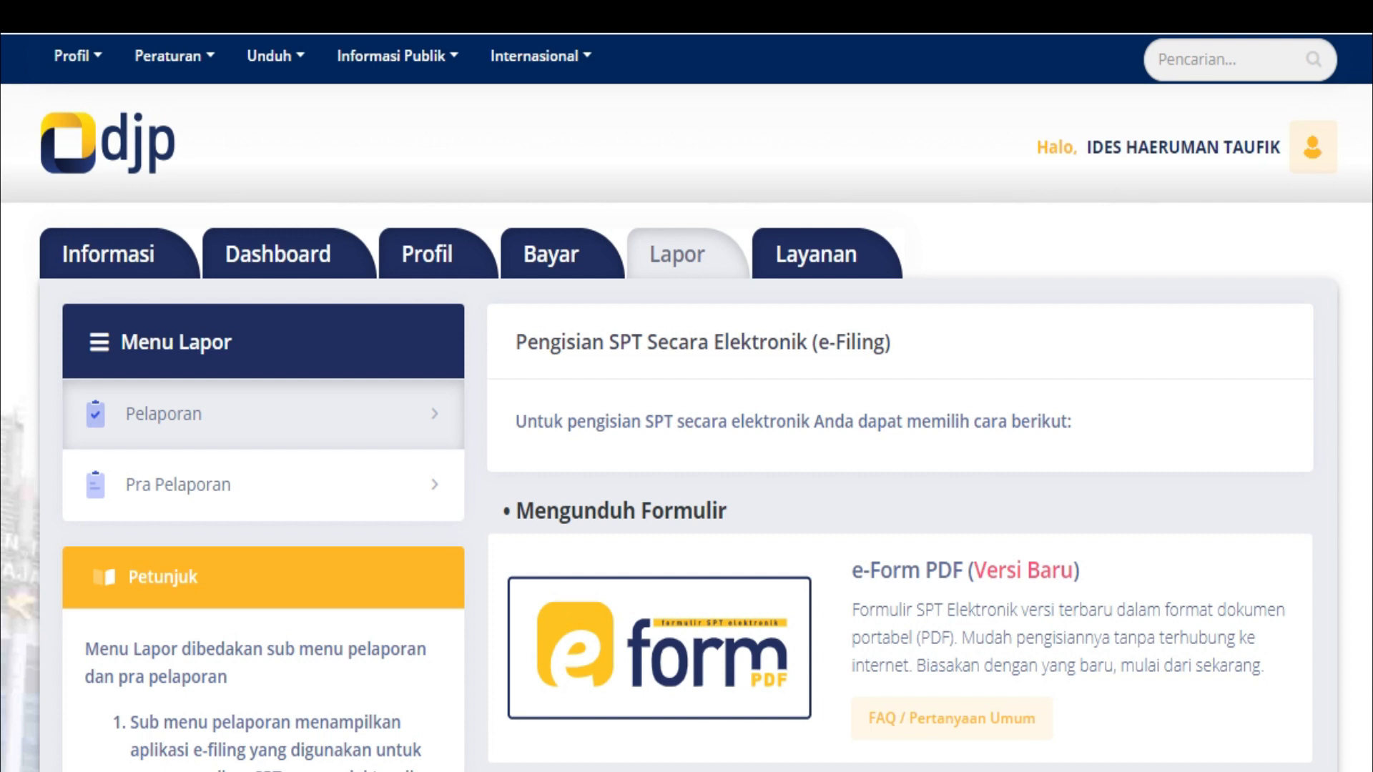
# Open the e-Filing service under Mengisi Langsung di Situs Web on the Lapor page
pyautogui.scroll(-5, 687, 404)
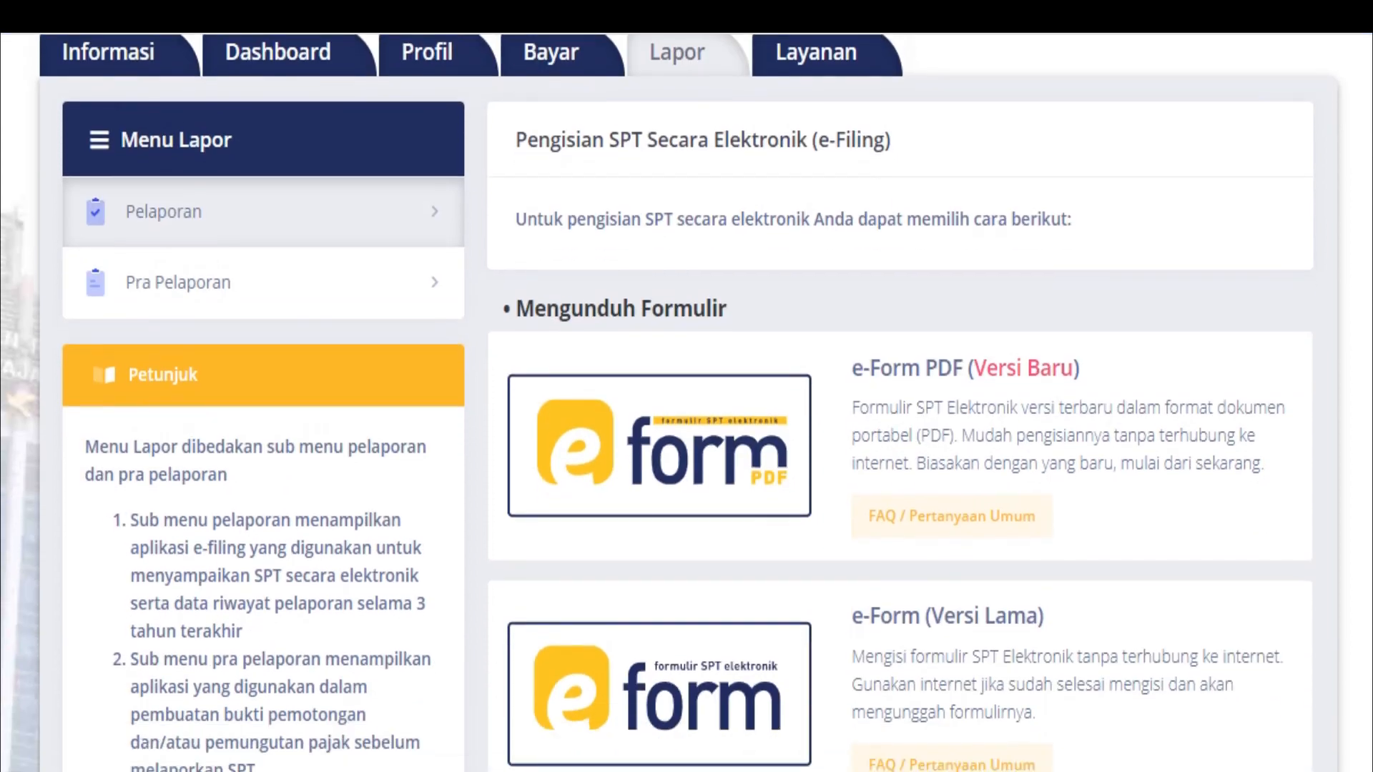
pyautogui.scroll(-3, 687, 403)
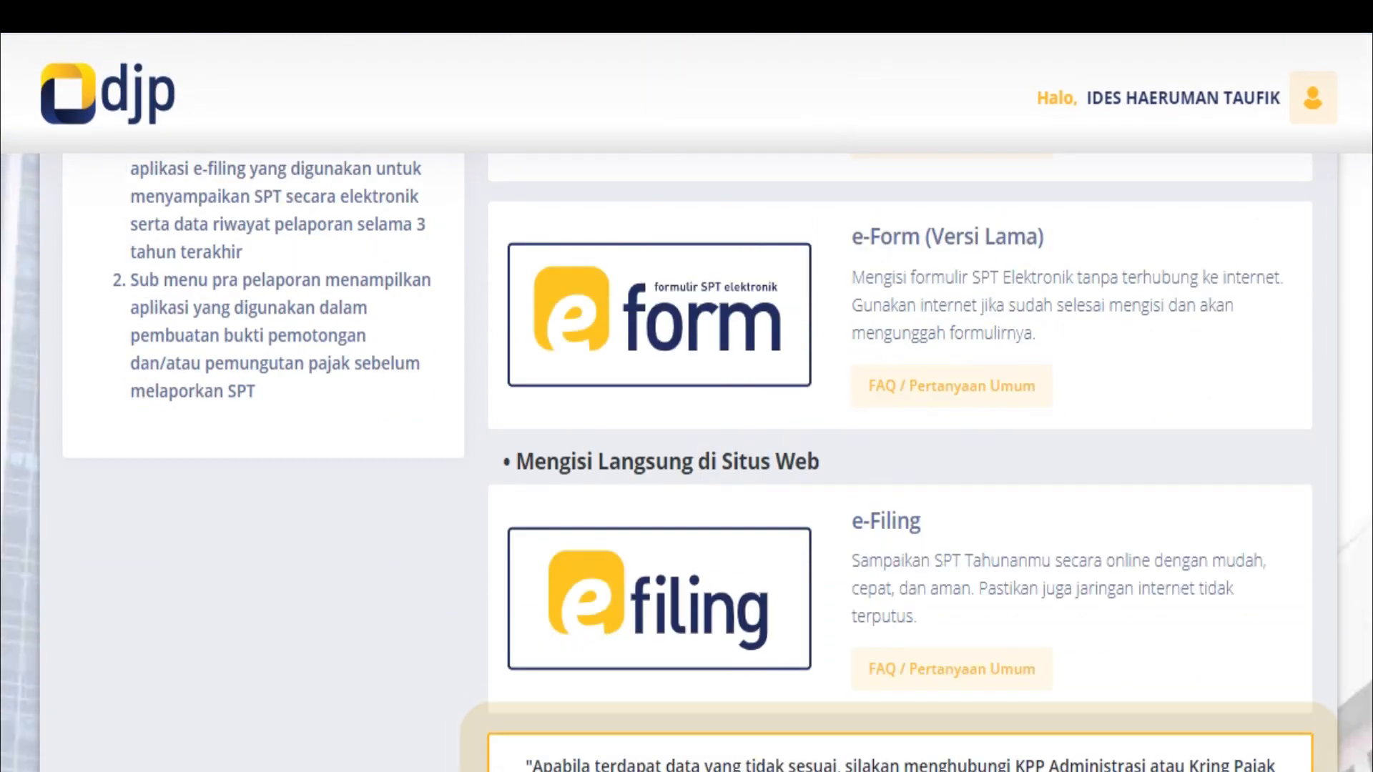
pyautogui.scroll(-1, 686, 463)
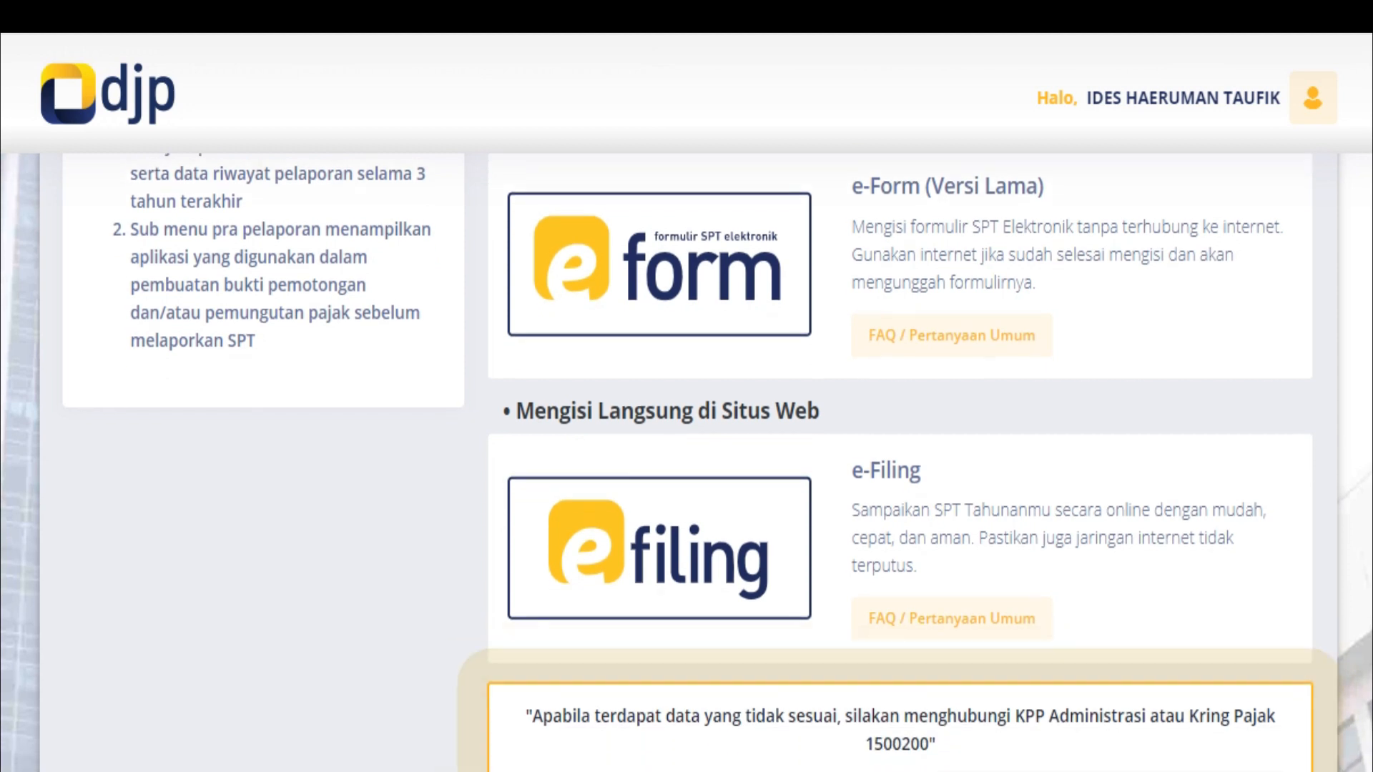
pyautogui.click(659, 591)
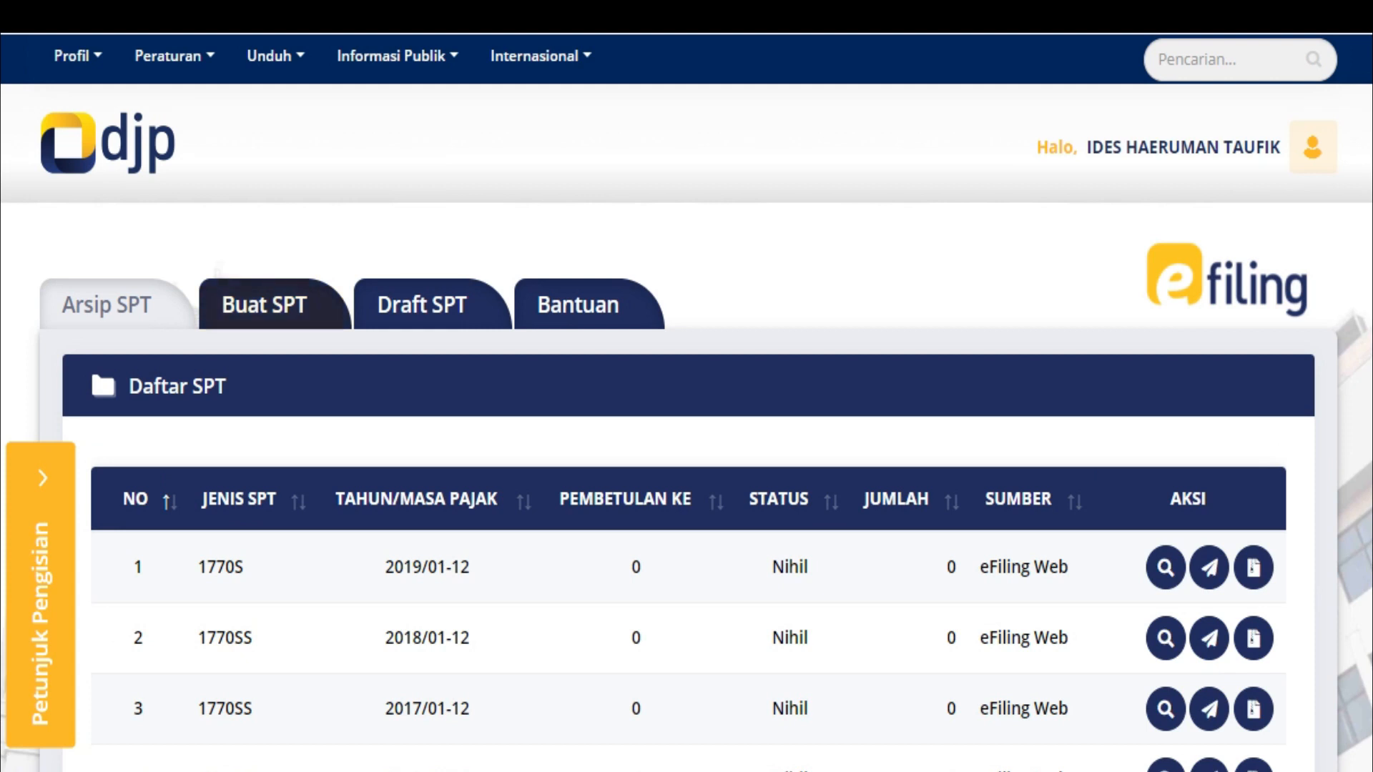
# Open the Buat SPT page in a new browser tab
pyautogui.rightClick(246, 308)
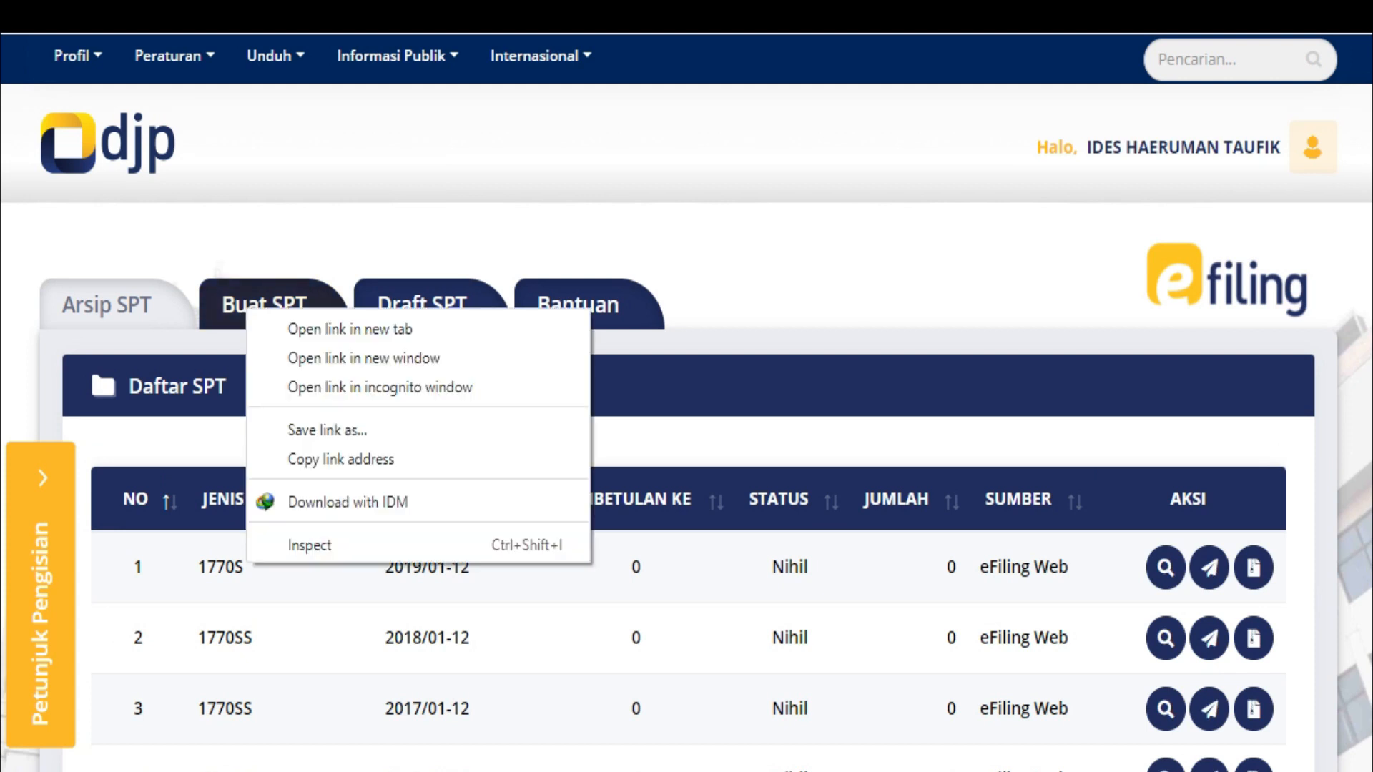
pyautogui.click(321, 329)
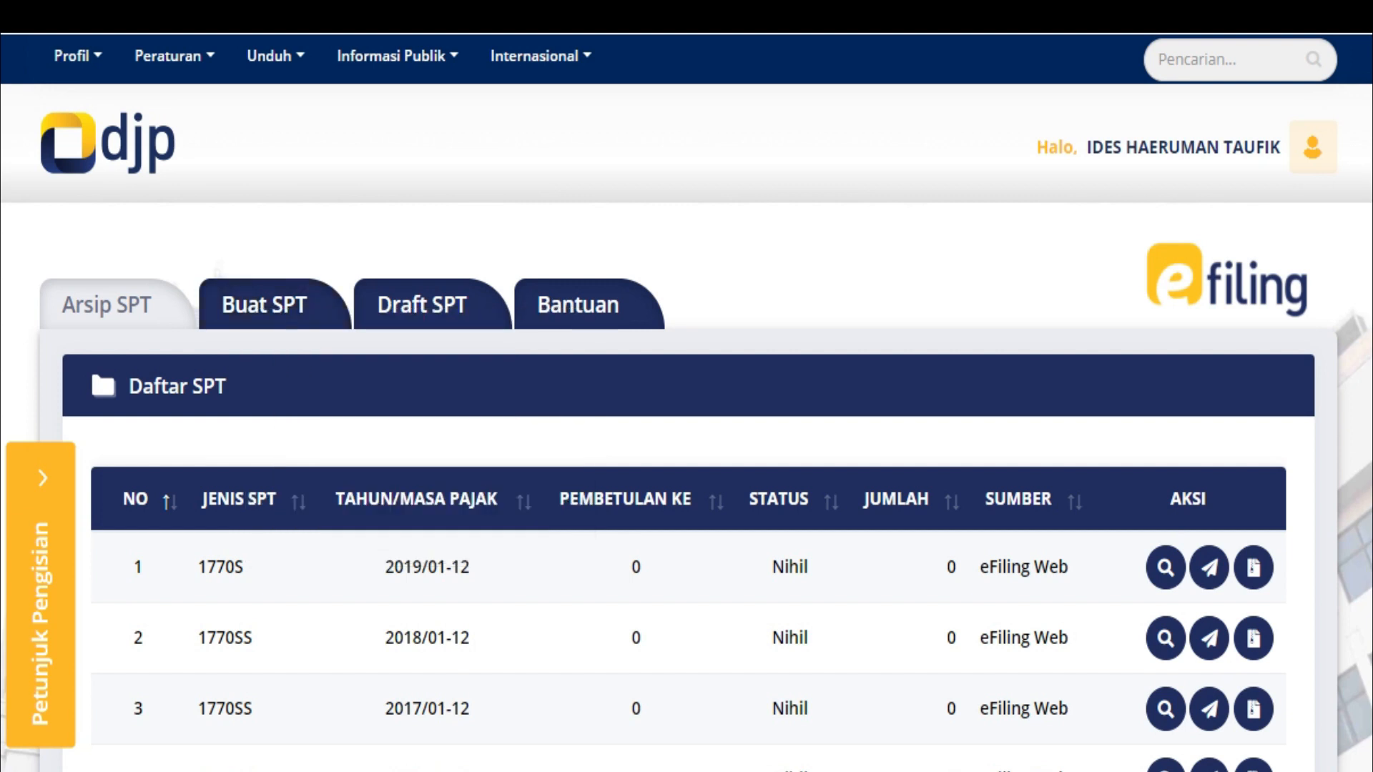
pyautogui.hotkey('ctrl', 'Tab')
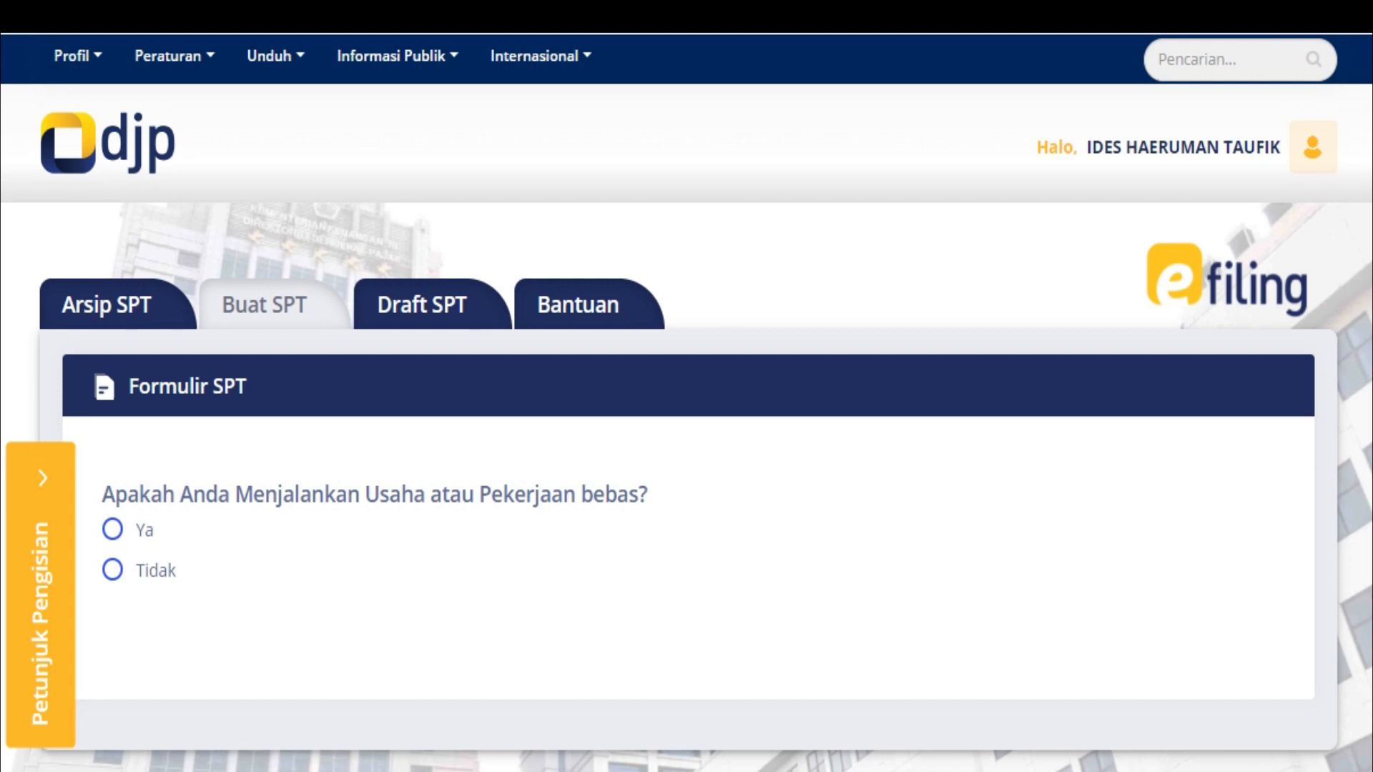
# Answer Tidak to running a business and Ya to separate spousal taxation (MT/PH)
pyautogui.click(113, 570)
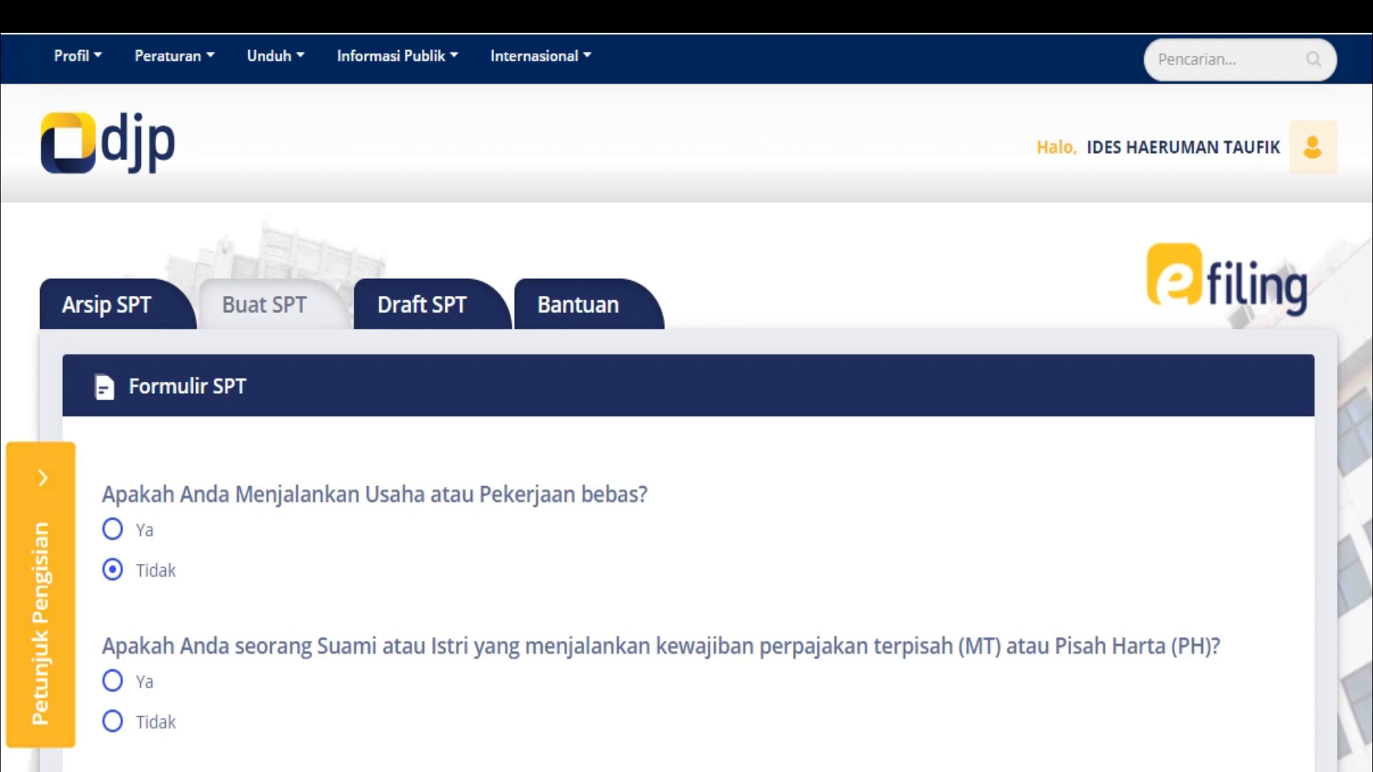
pyautogui.click(112, 682)
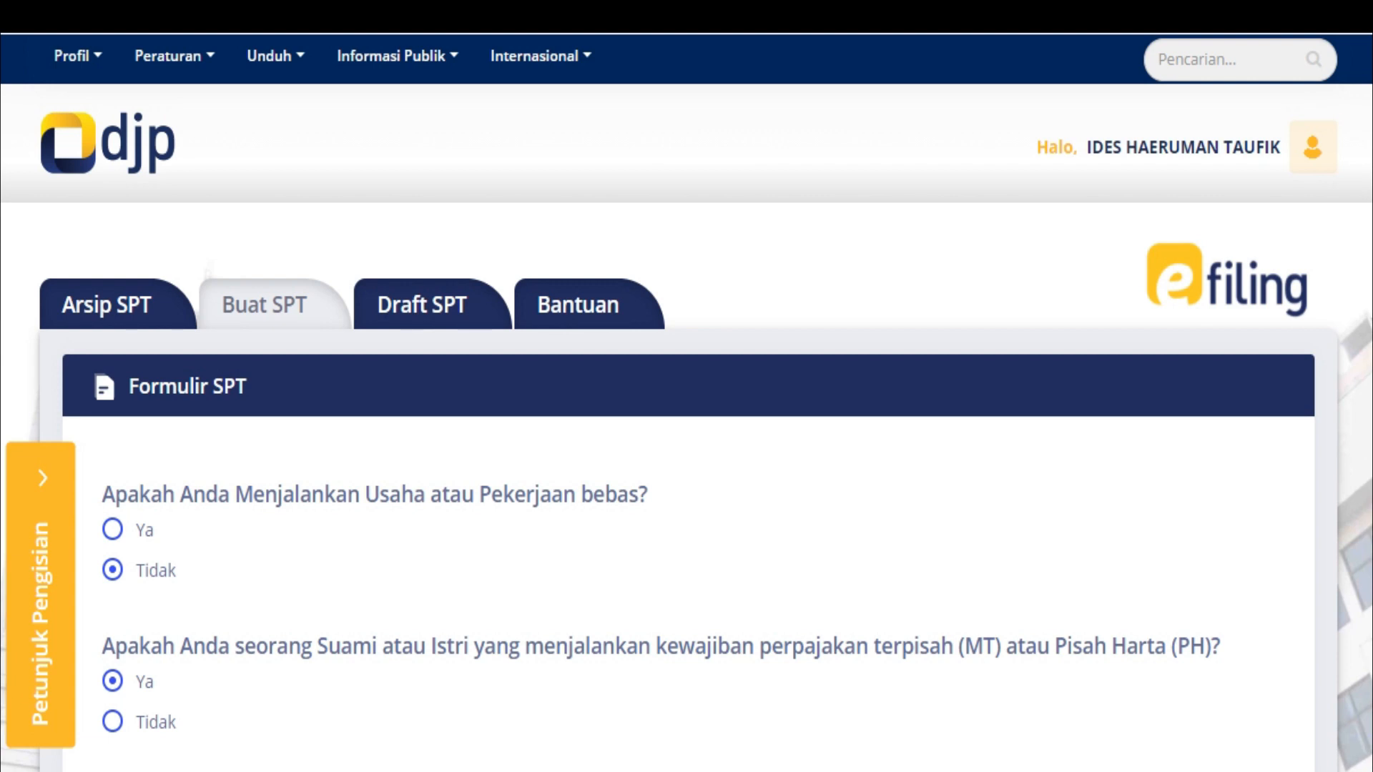
pyautogui.scroll(-5, 686, 400)
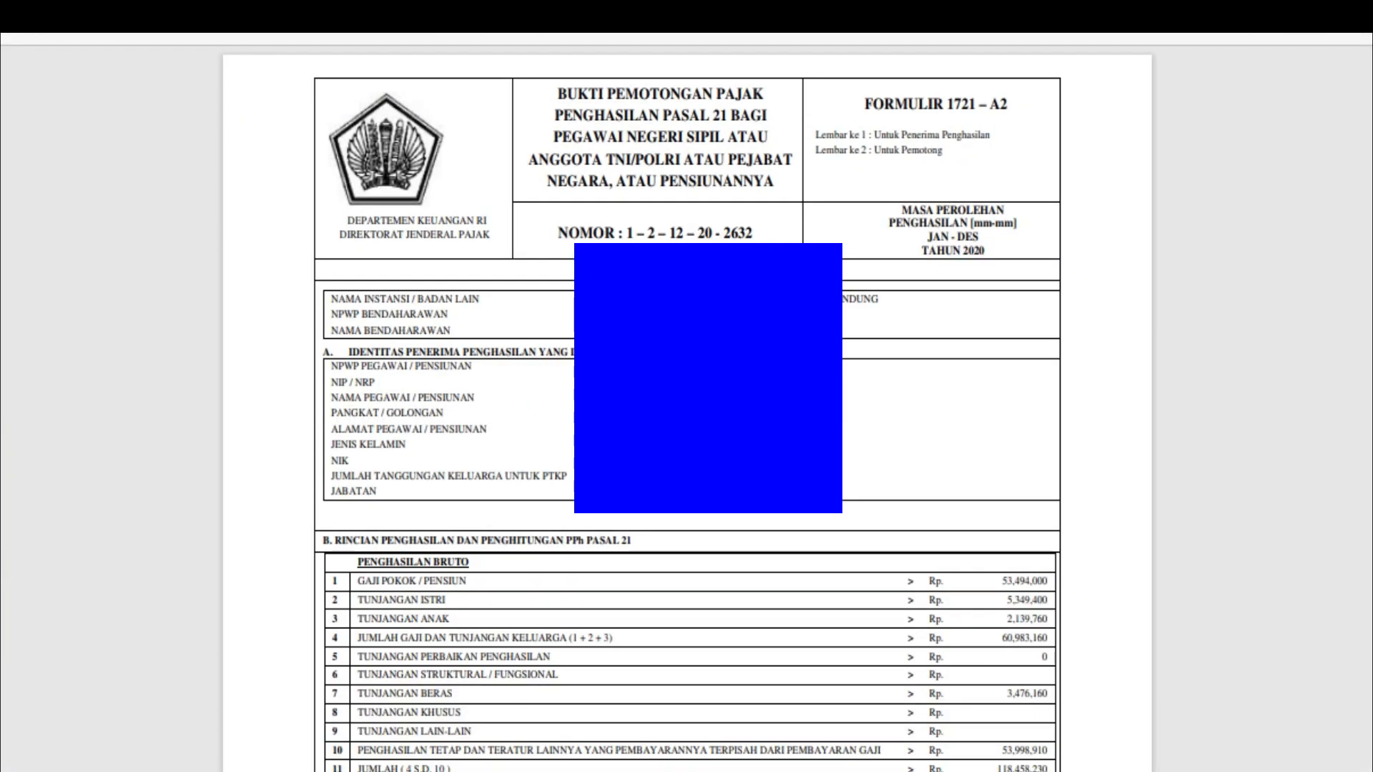
# Read the income rows of the 1721-A2 slip, then return to the SPT questionnaire
pyautogui.scroll(-3, 687, 407)
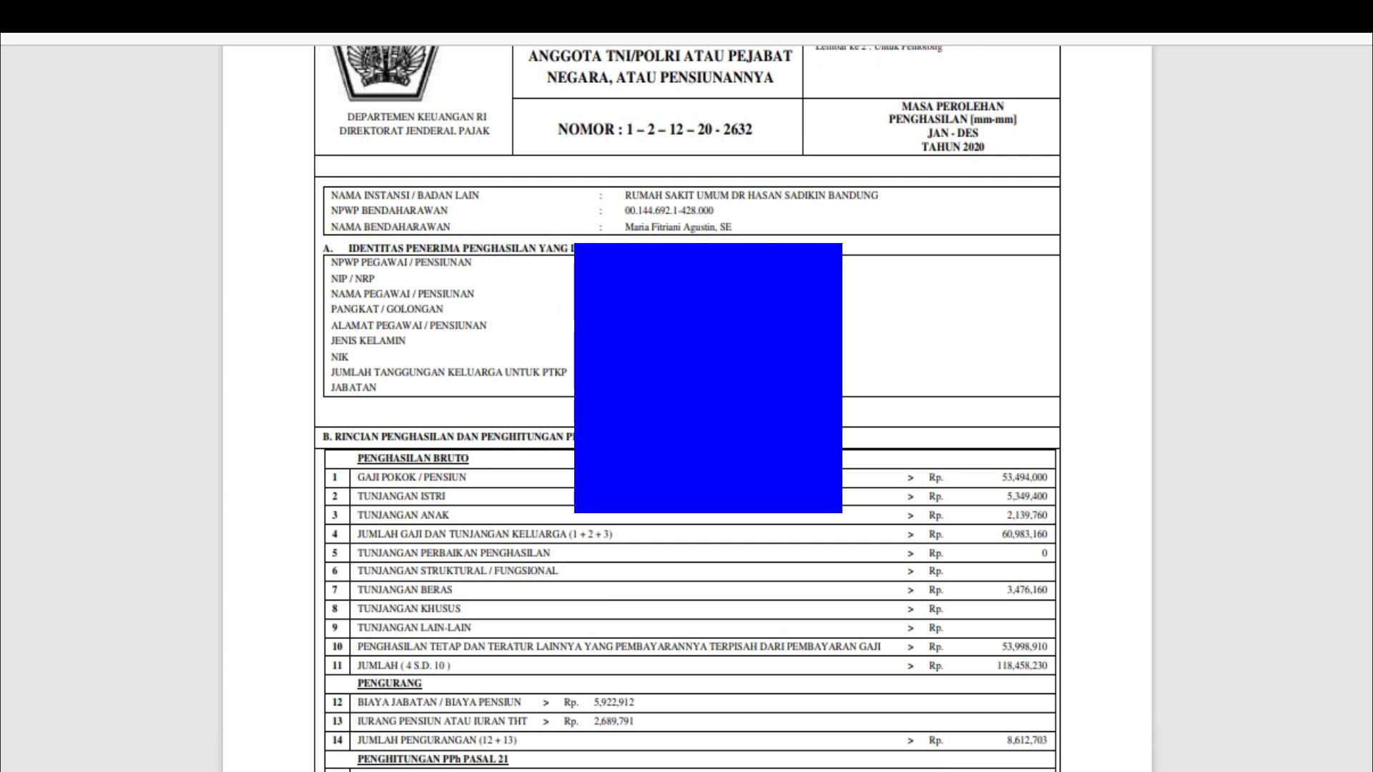
pyautogui.moveTo(401, 771)
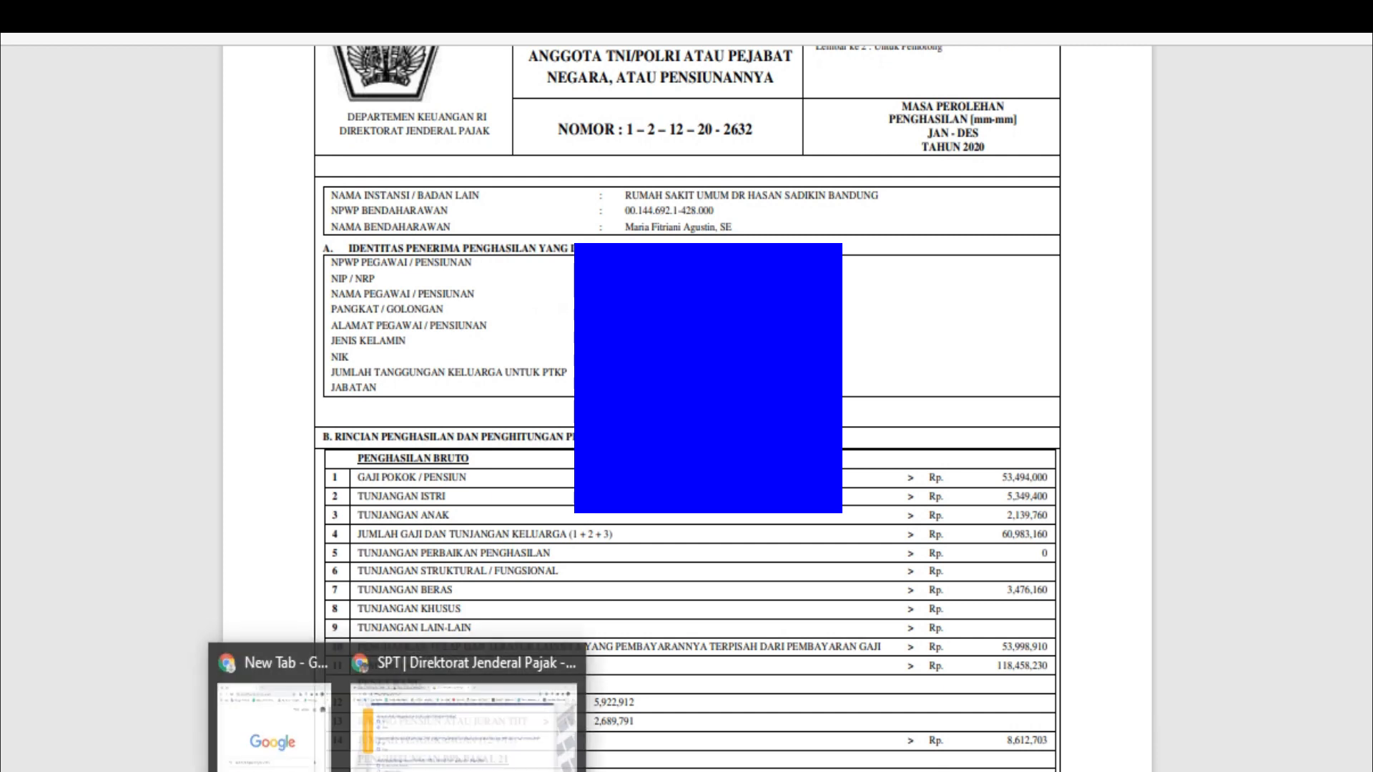
pyautogui.click(465, 722)
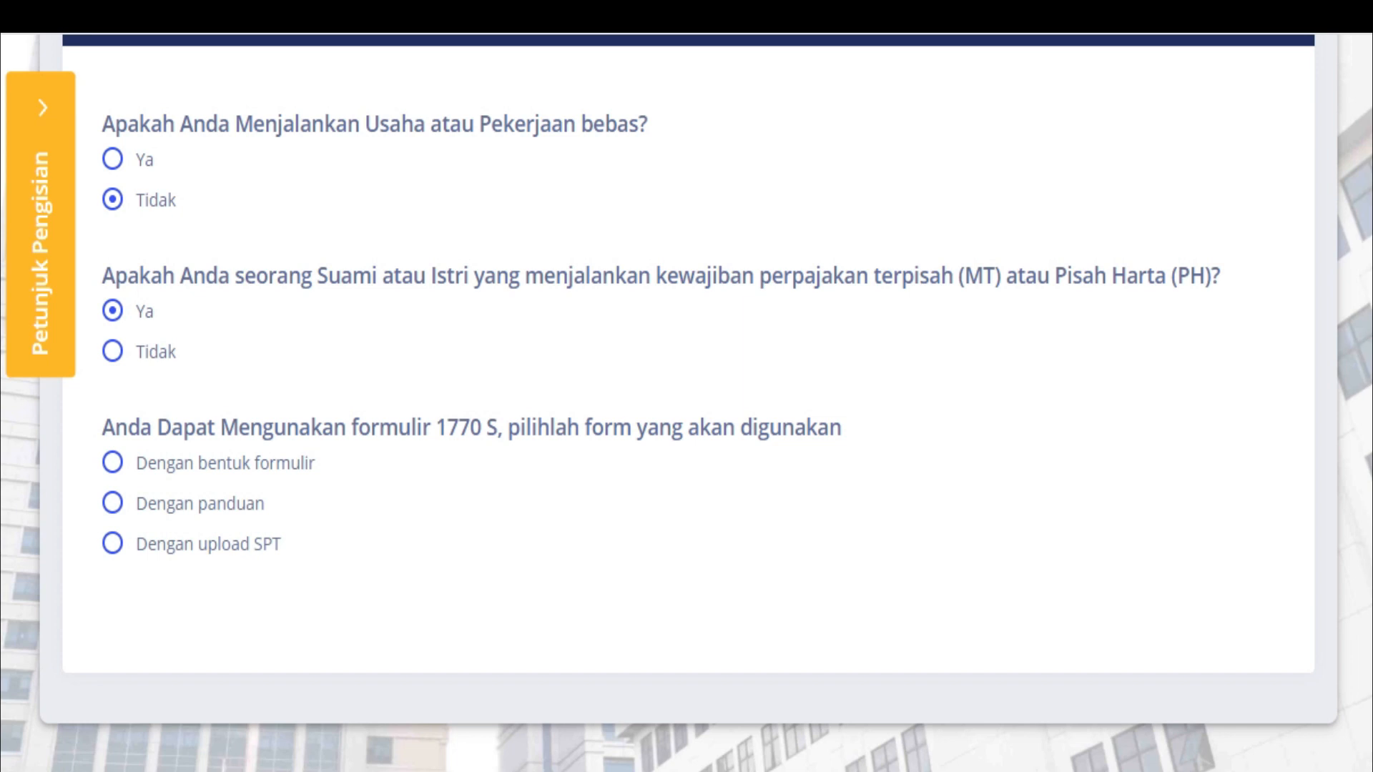
# Choose SPT 1770 S dengan panduan, set Tahun Pajak 2020 with Normal status, and continue
pyautogui.click(112, 503)
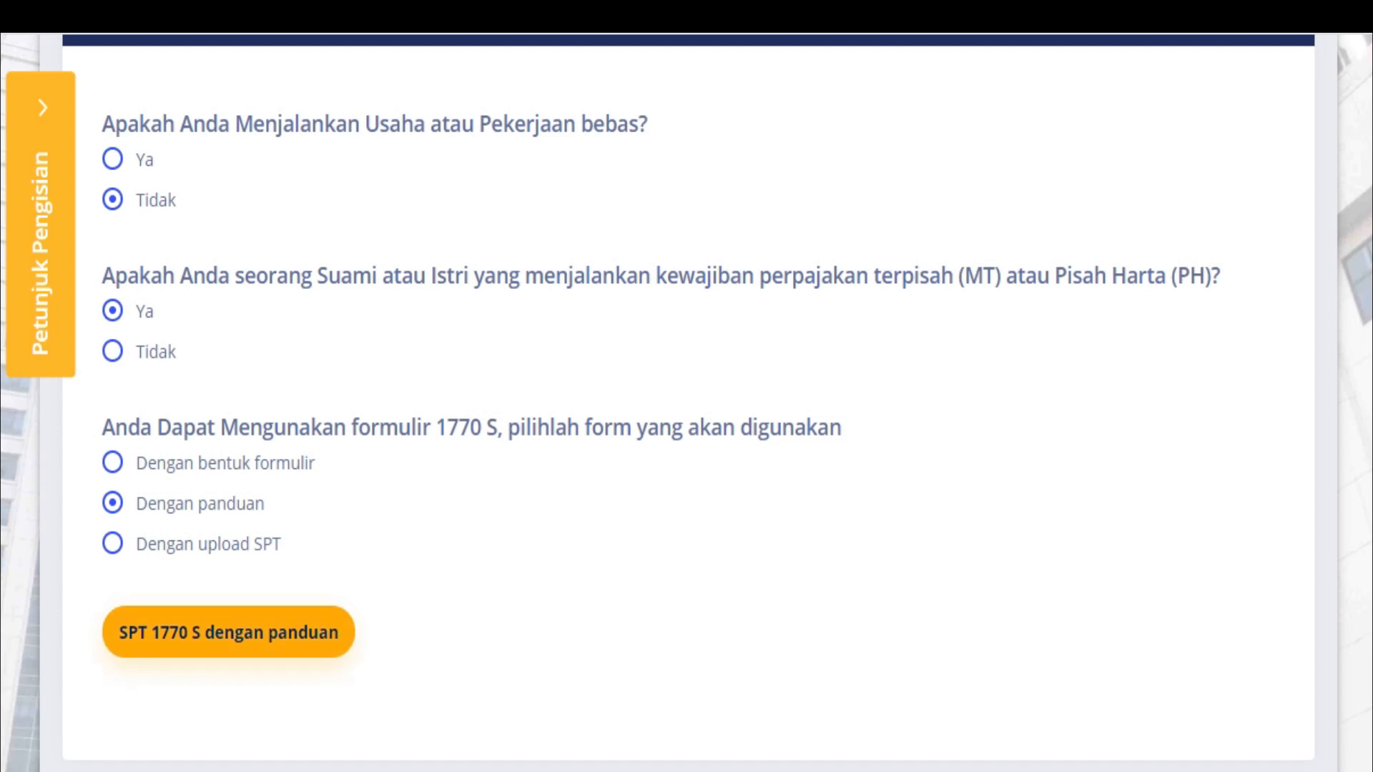
pyautogui.click(229, 632)
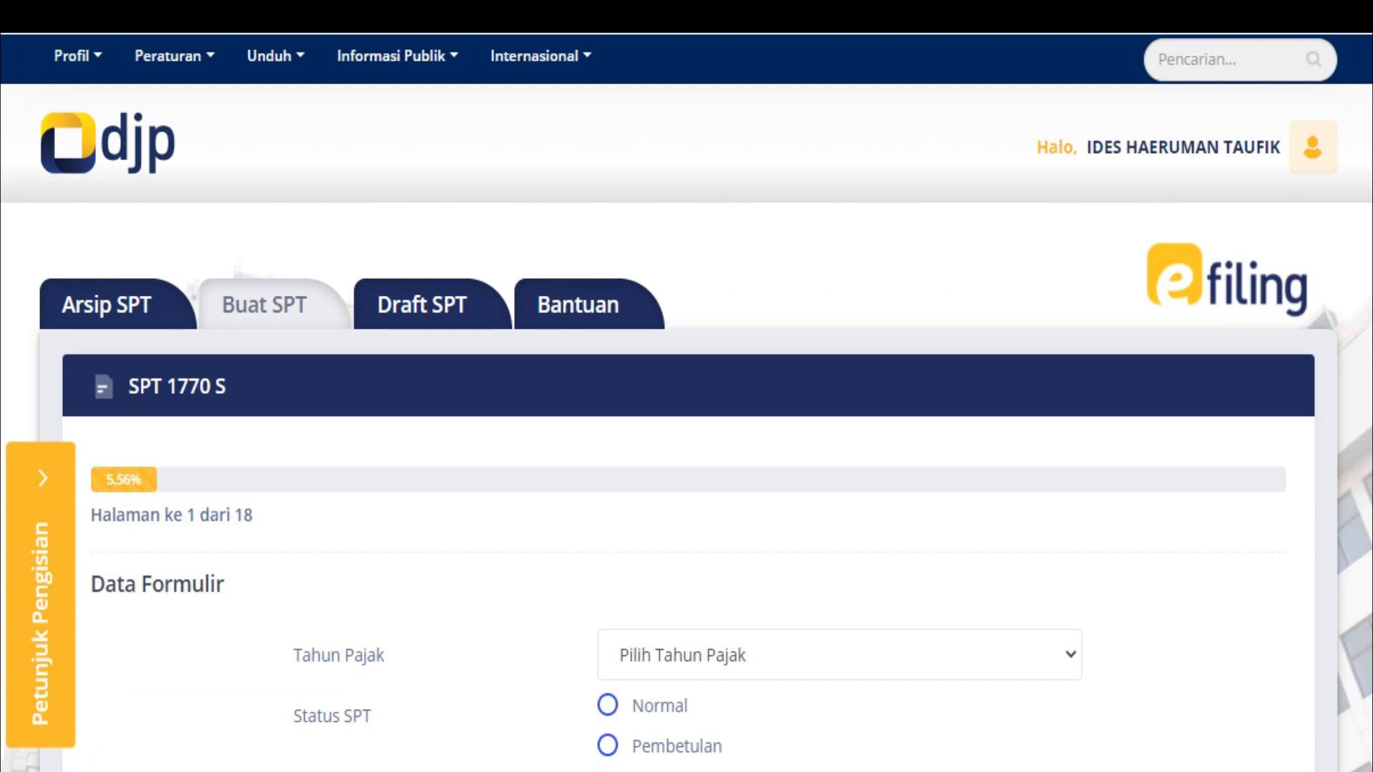
pyautogui.click(840, 655)
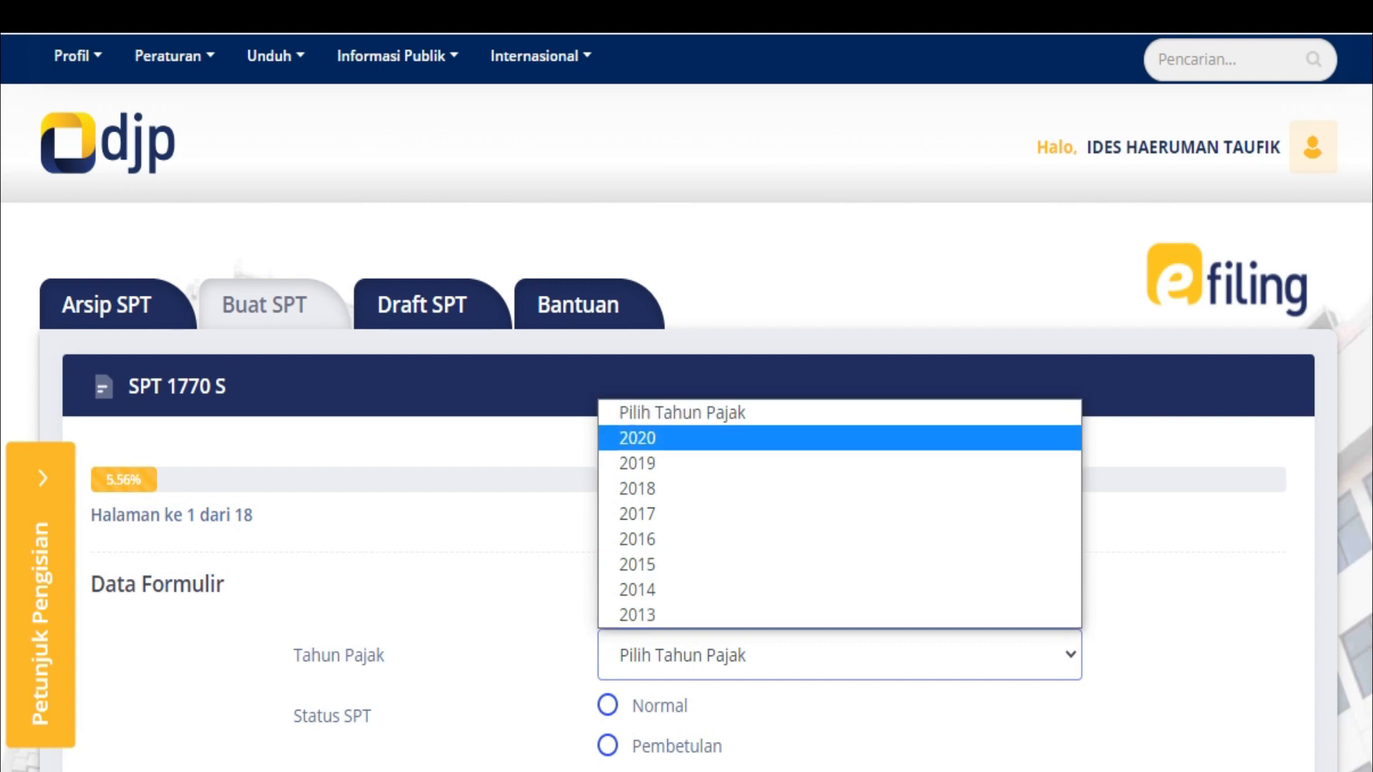
pyautogui.click(637, 437)
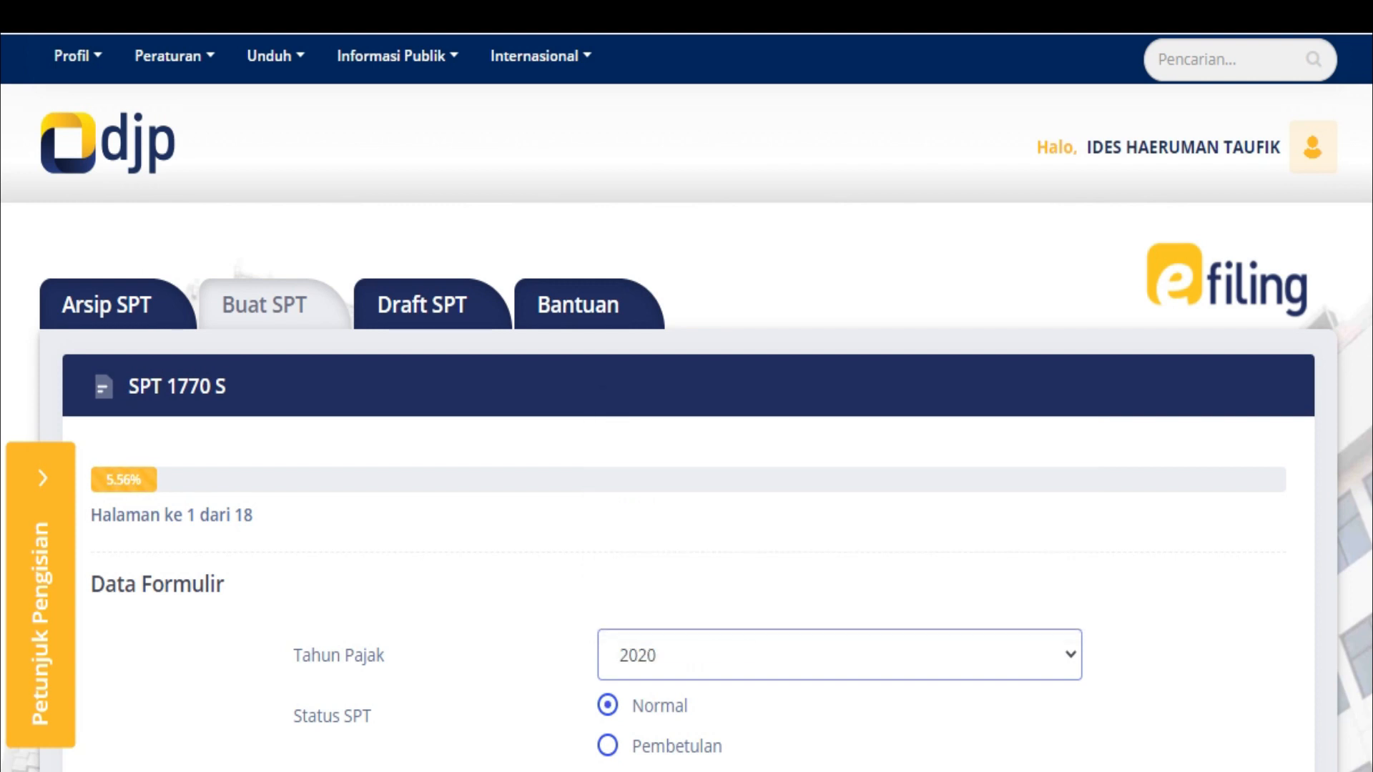
pyautogui.scroll(-3, 687, 401)
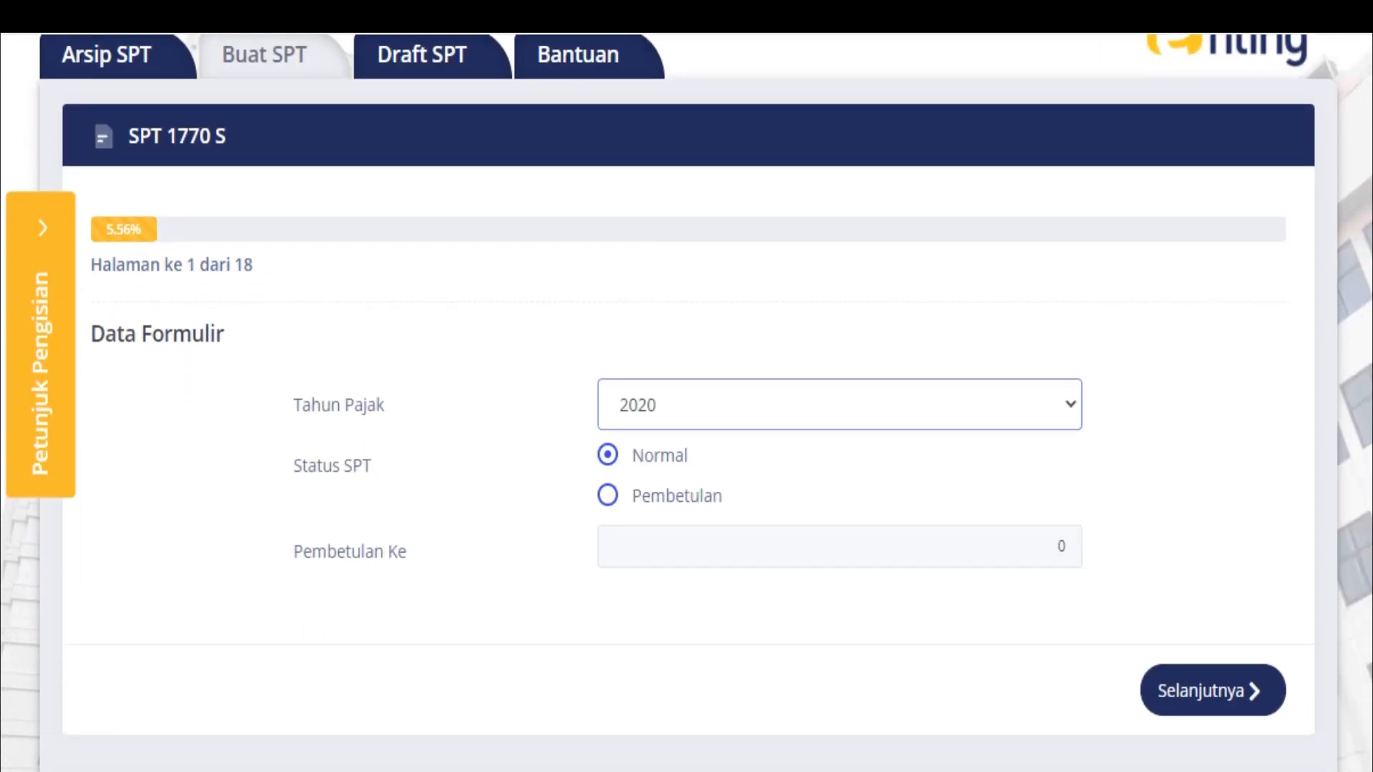
pyautogui.click(1212, 690)
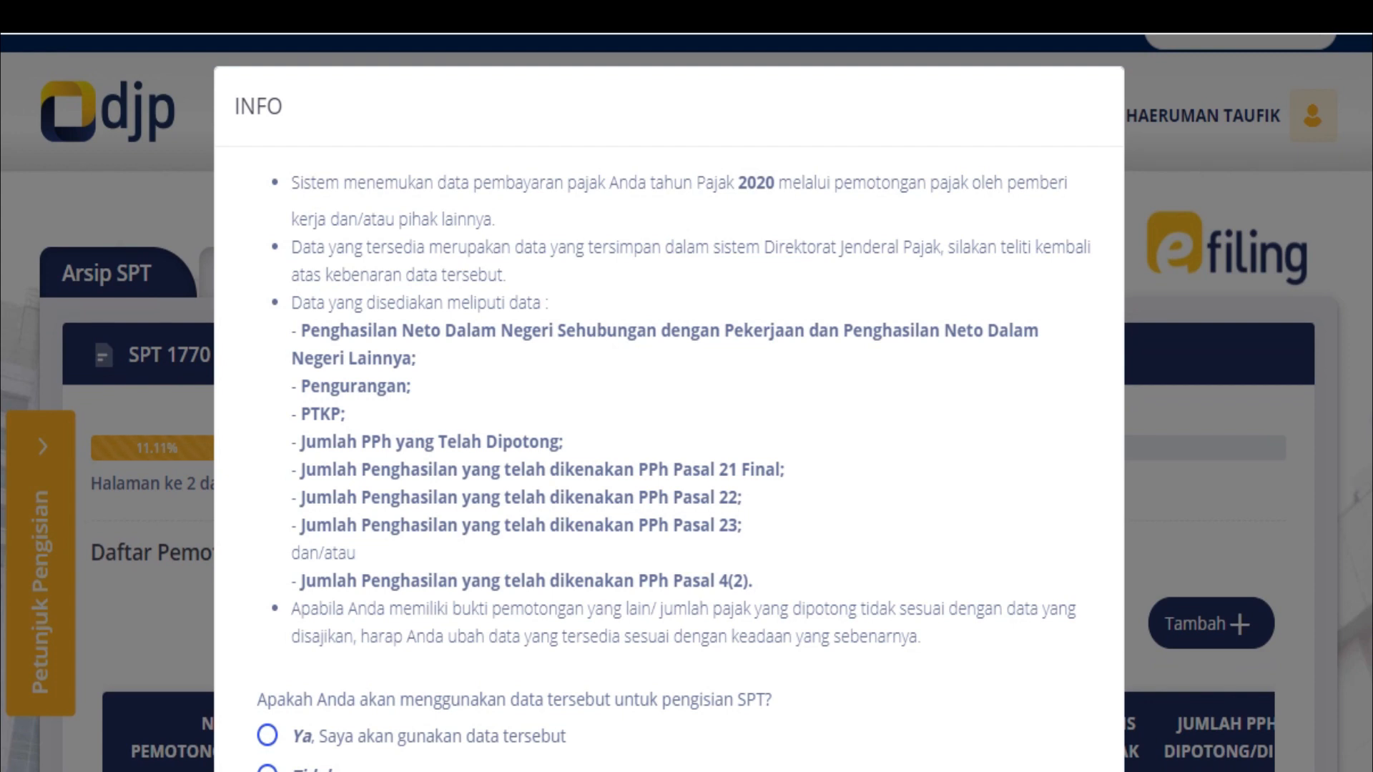
# Accept the prefilled tax office data with Ya and close the INFO notice
pyautogui.click(267, 735)
pyautogui.scroll(-3, 669, 403)
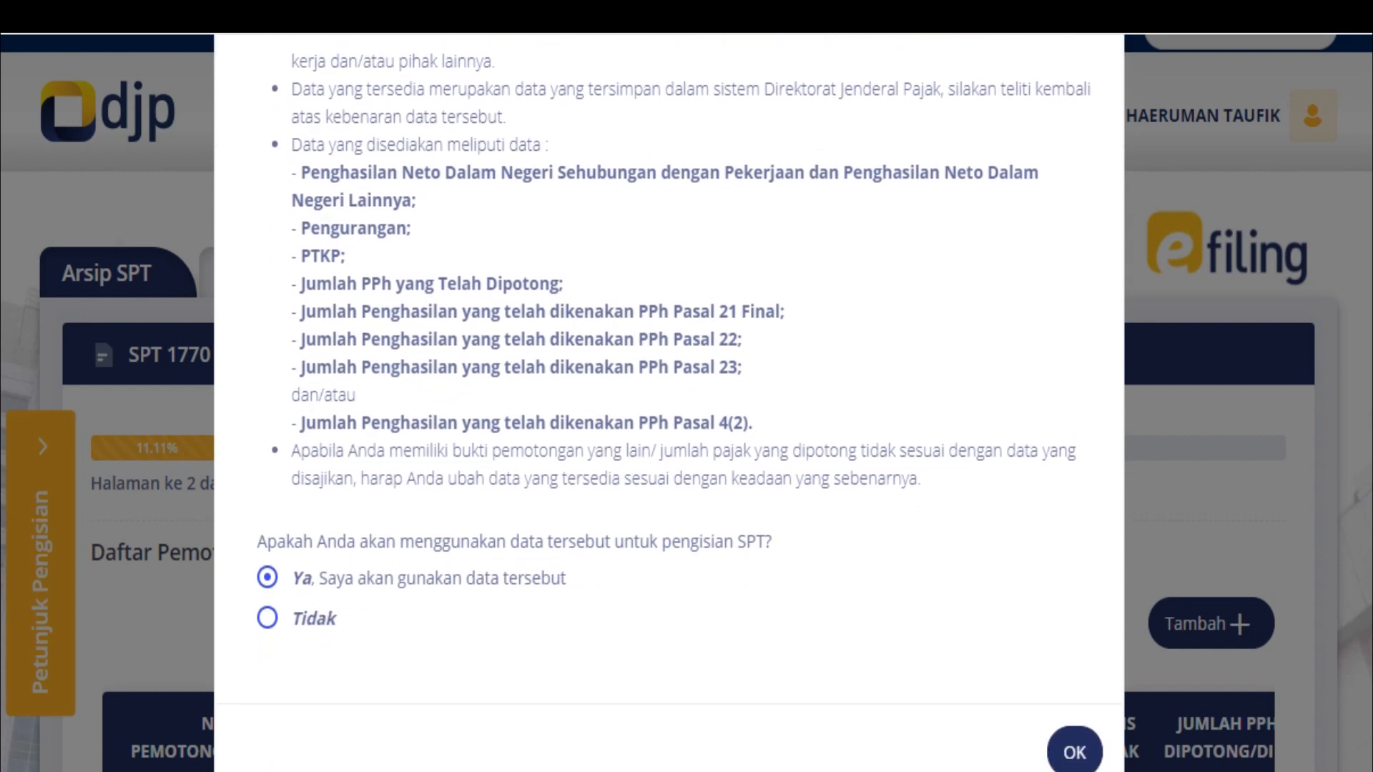
pyautogui.click(1074, 753)
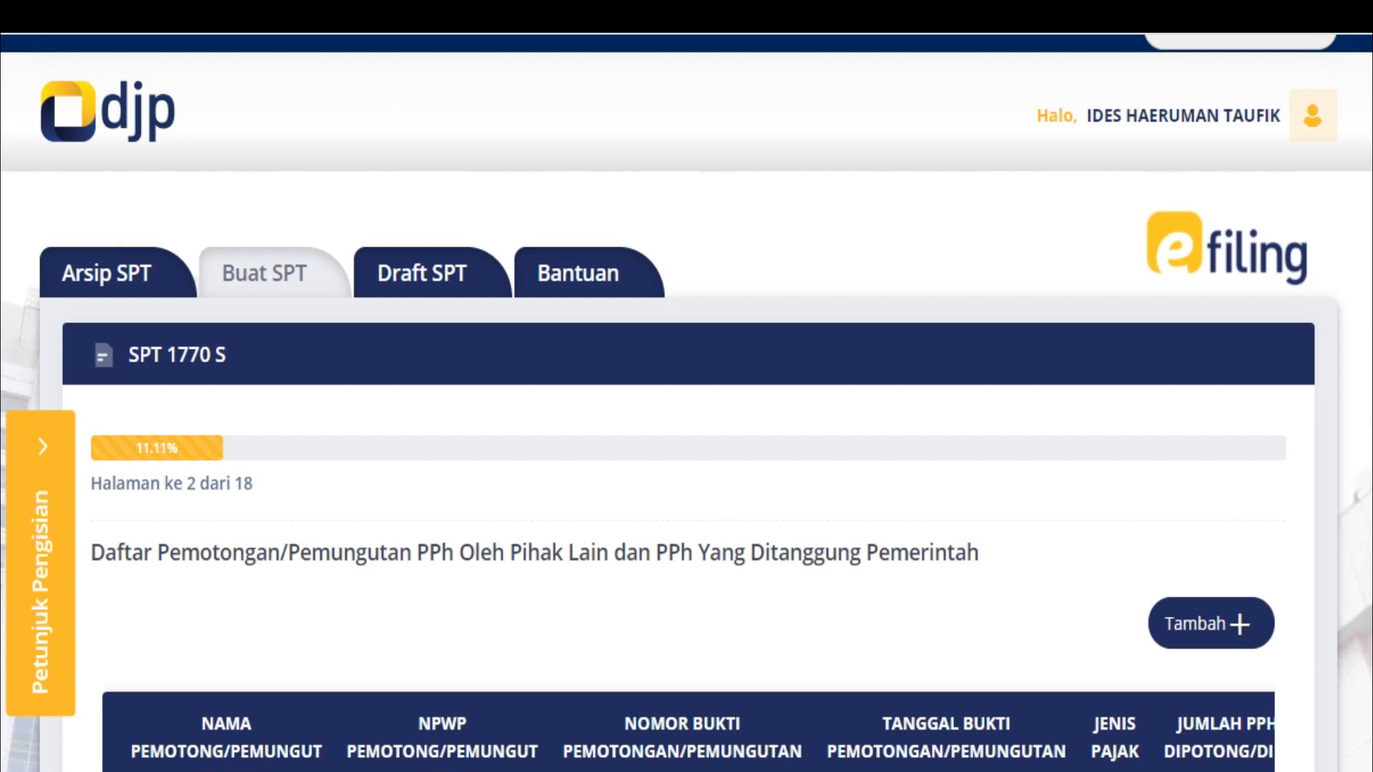
# Dismiss the missing withholding slip warning and add a new Bukti Potong entry
pyautogui.scroll(-5, 686, 400)
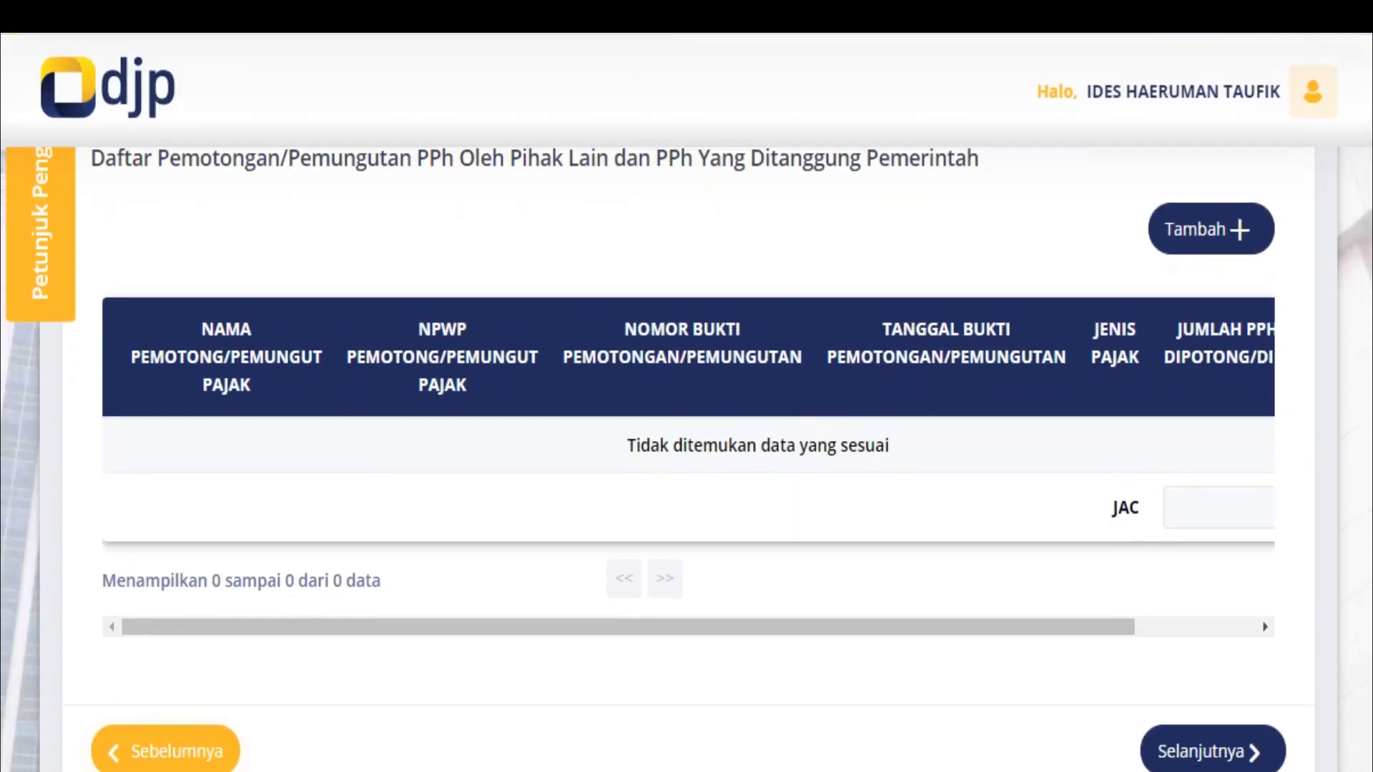
pyautogui.scroll(-2, 686, 400)
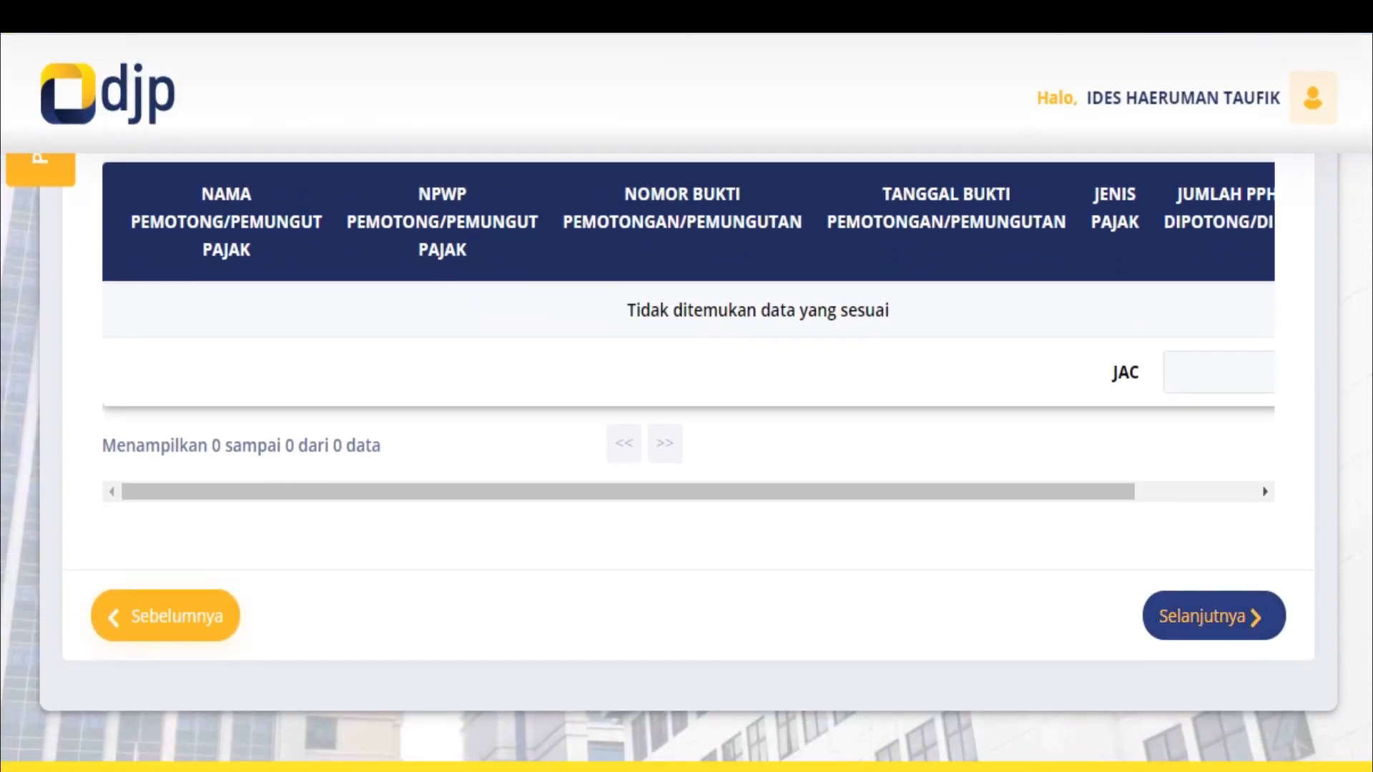
pyautogui.click(1214, 616)
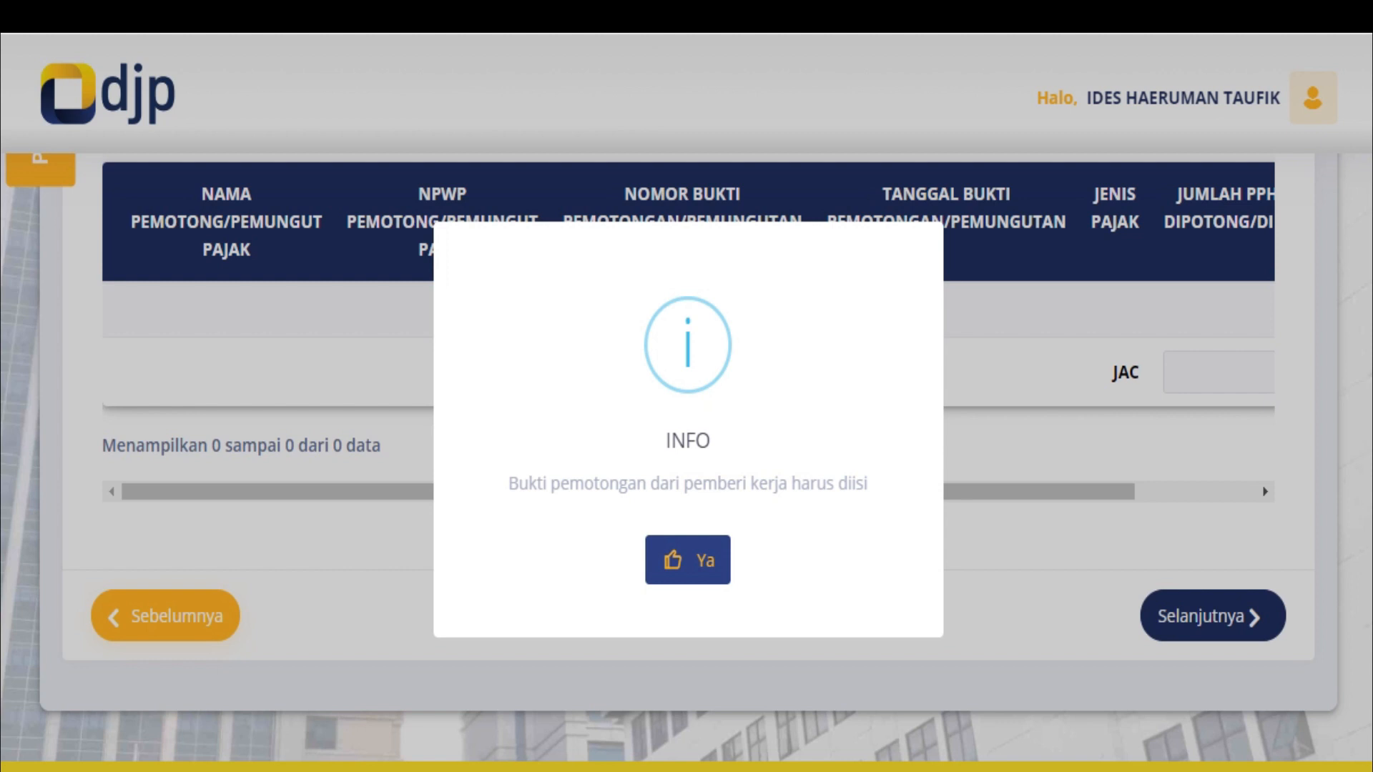
pyautogui.click(688, 560)
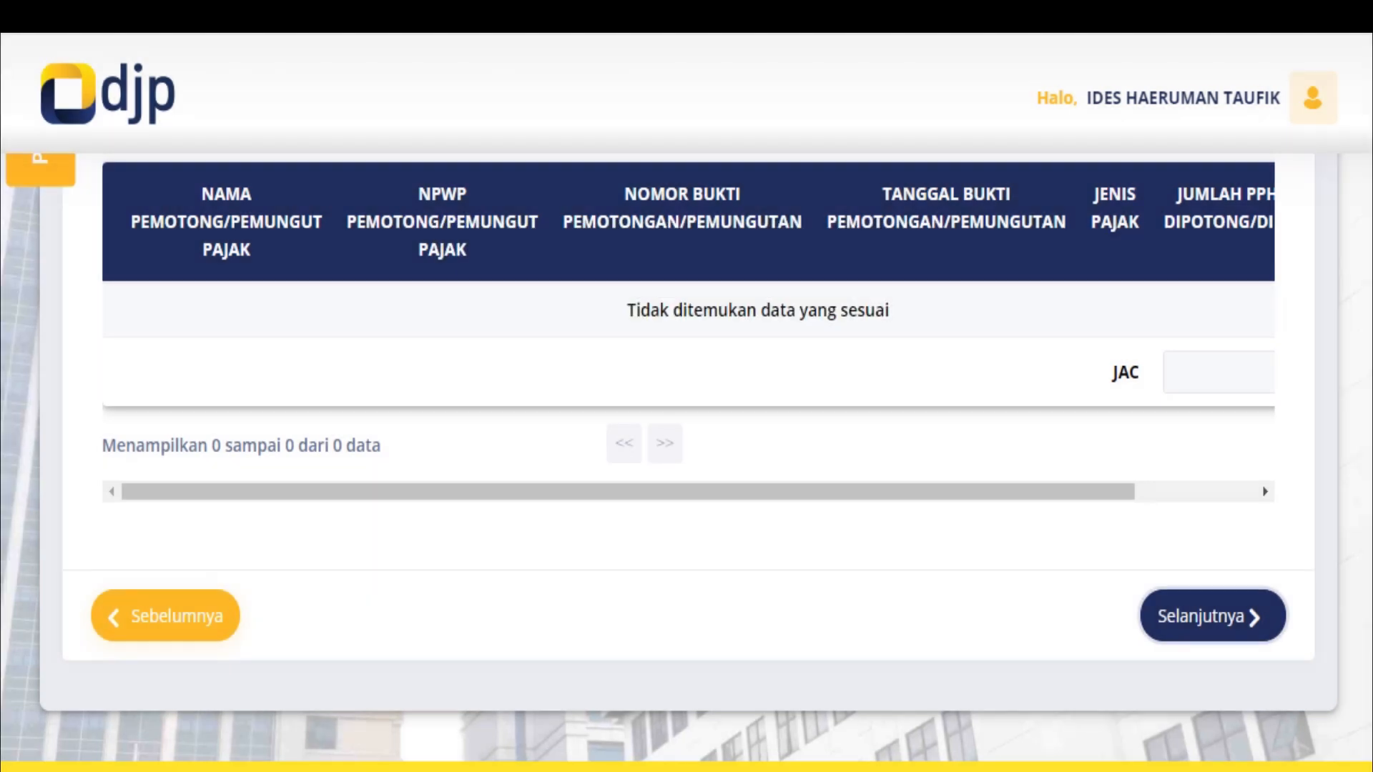
pyautogui.scroll(3, 687, 429)
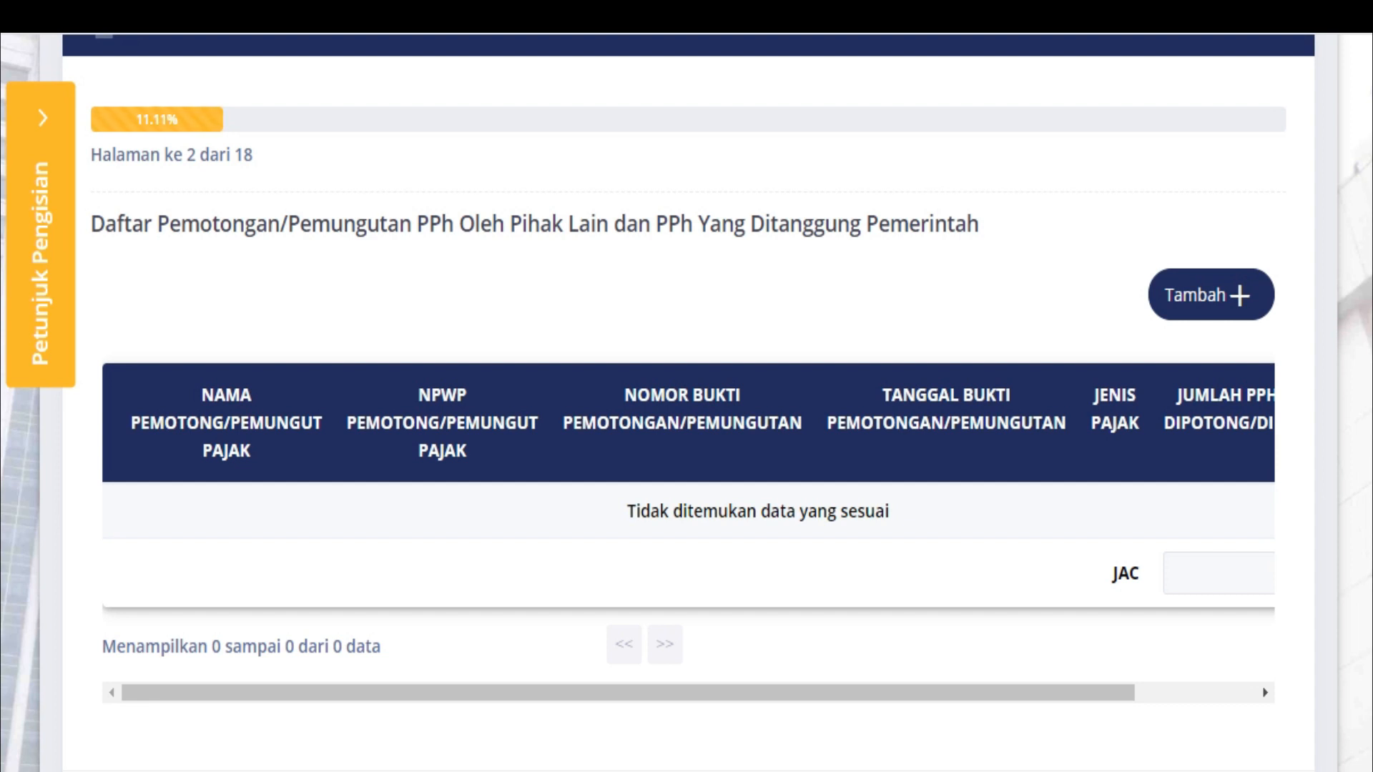
pyautogui.scroll(-8, 687, 386)
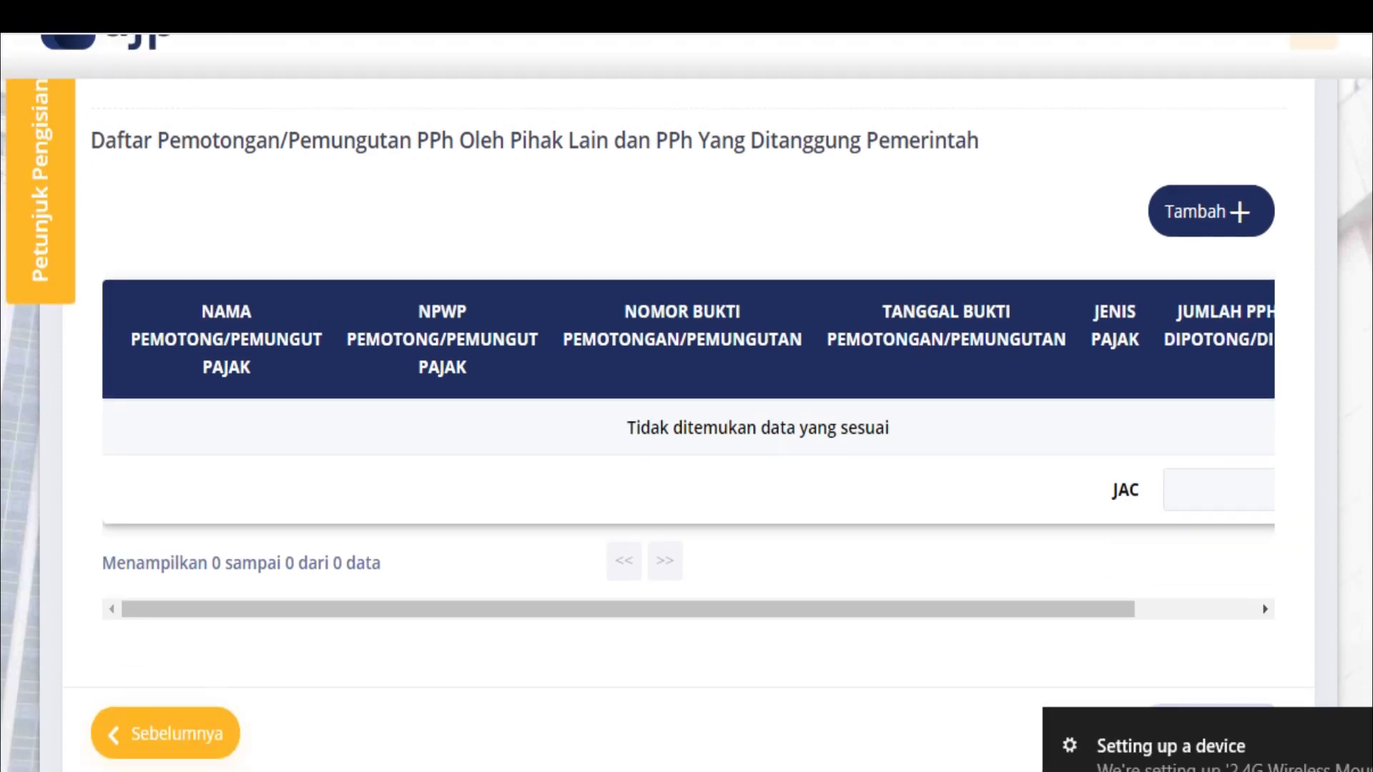
pyautogui.scroll(5, 687, 386)
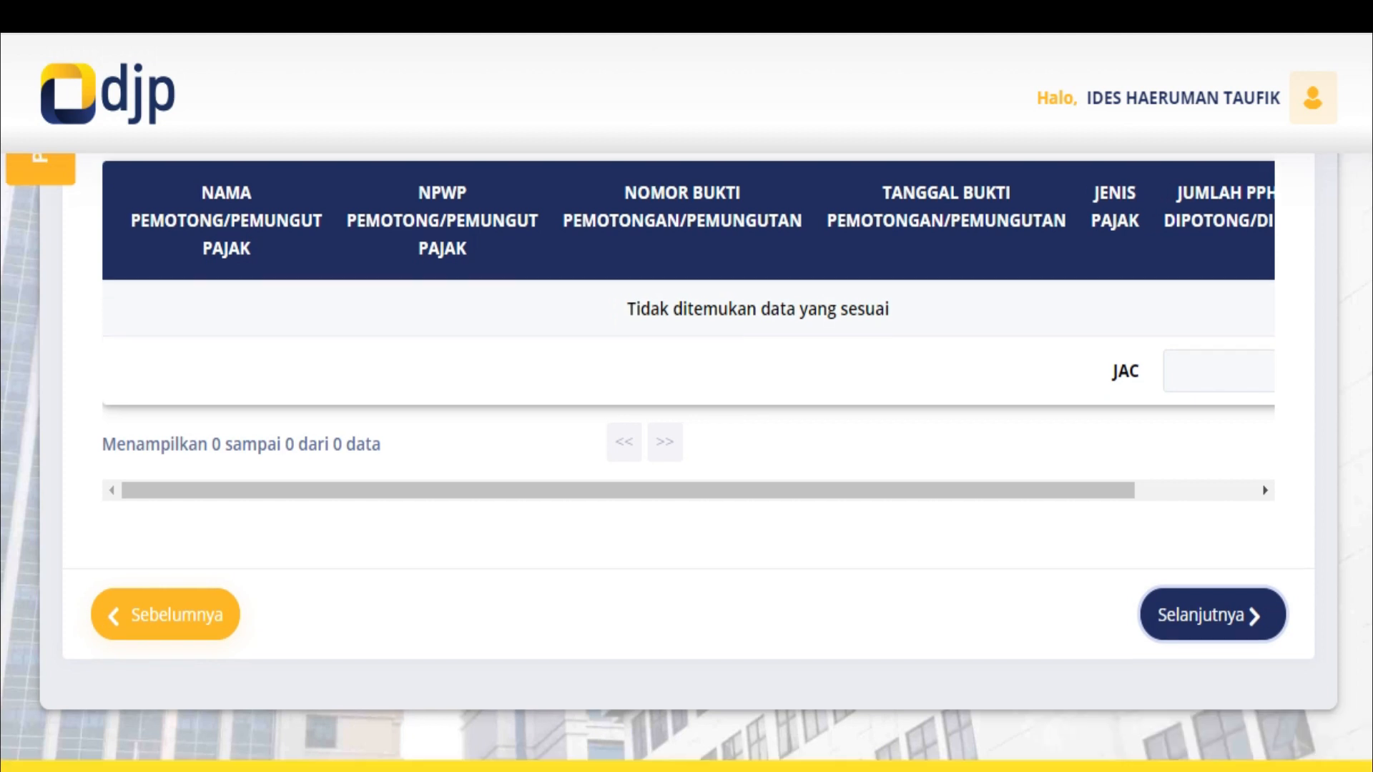
pyautogui.scroll(3, 686, 386)
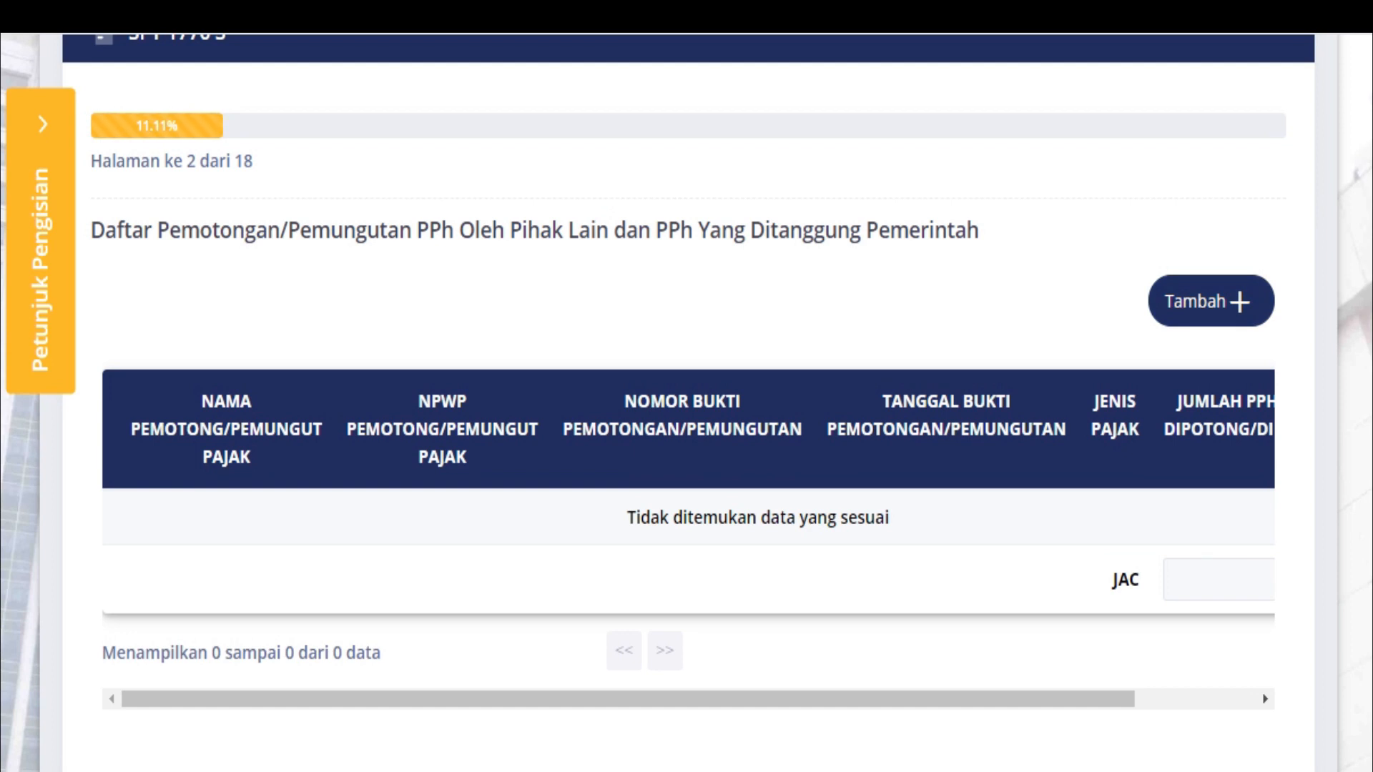
pyautogui.click(1211, 301)
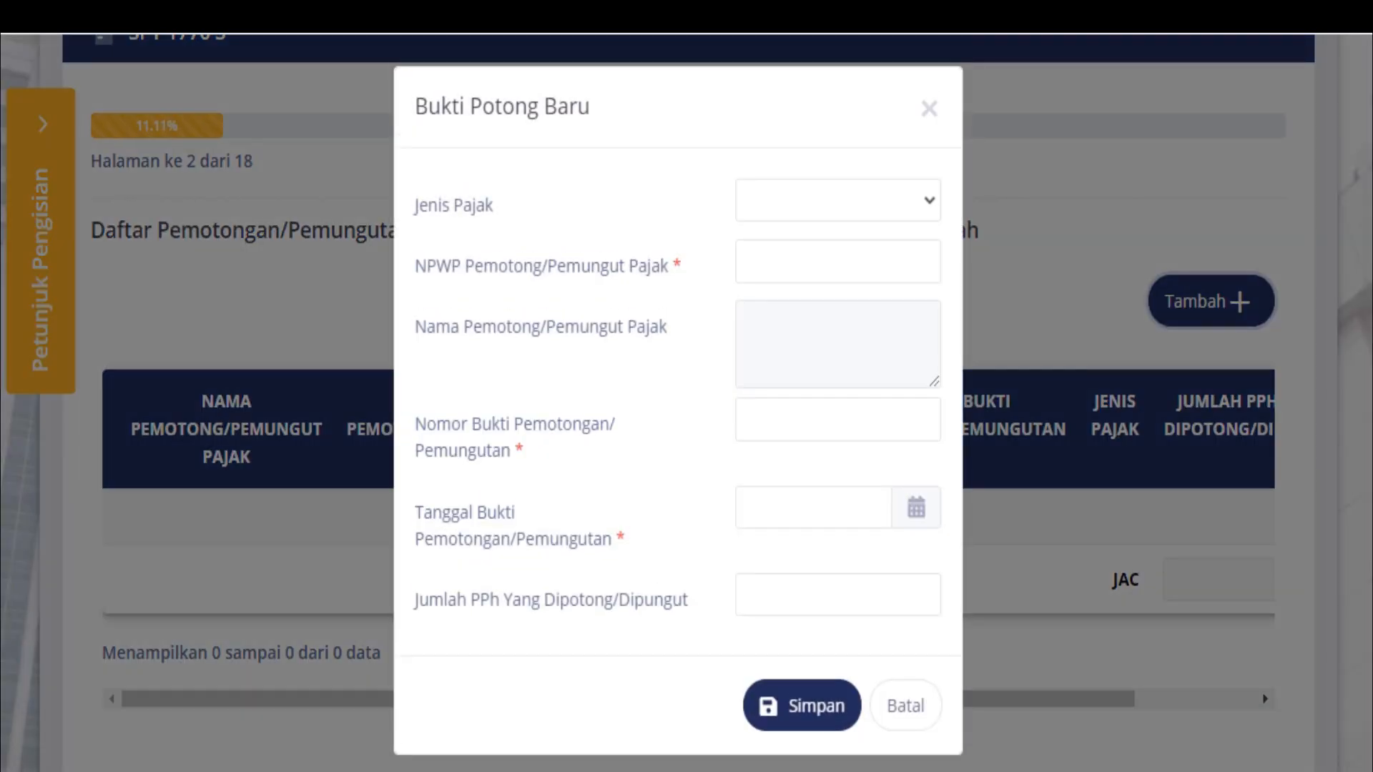
# Set the slip's tax type to Pasal 21 and enter the employer's NPWP
pyautogui.click(838, 201)
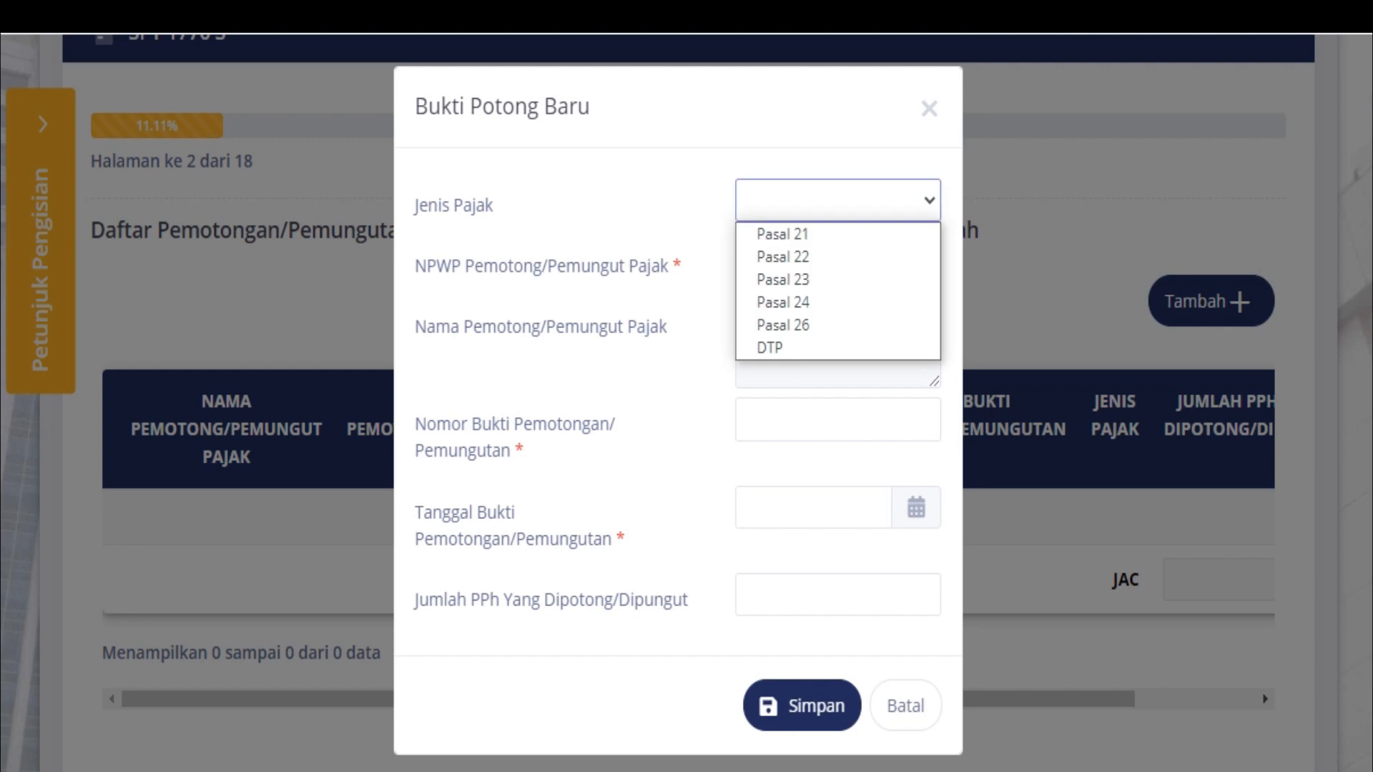
pyautogui.click(794, 233)
pyautogui.click(838, 262)
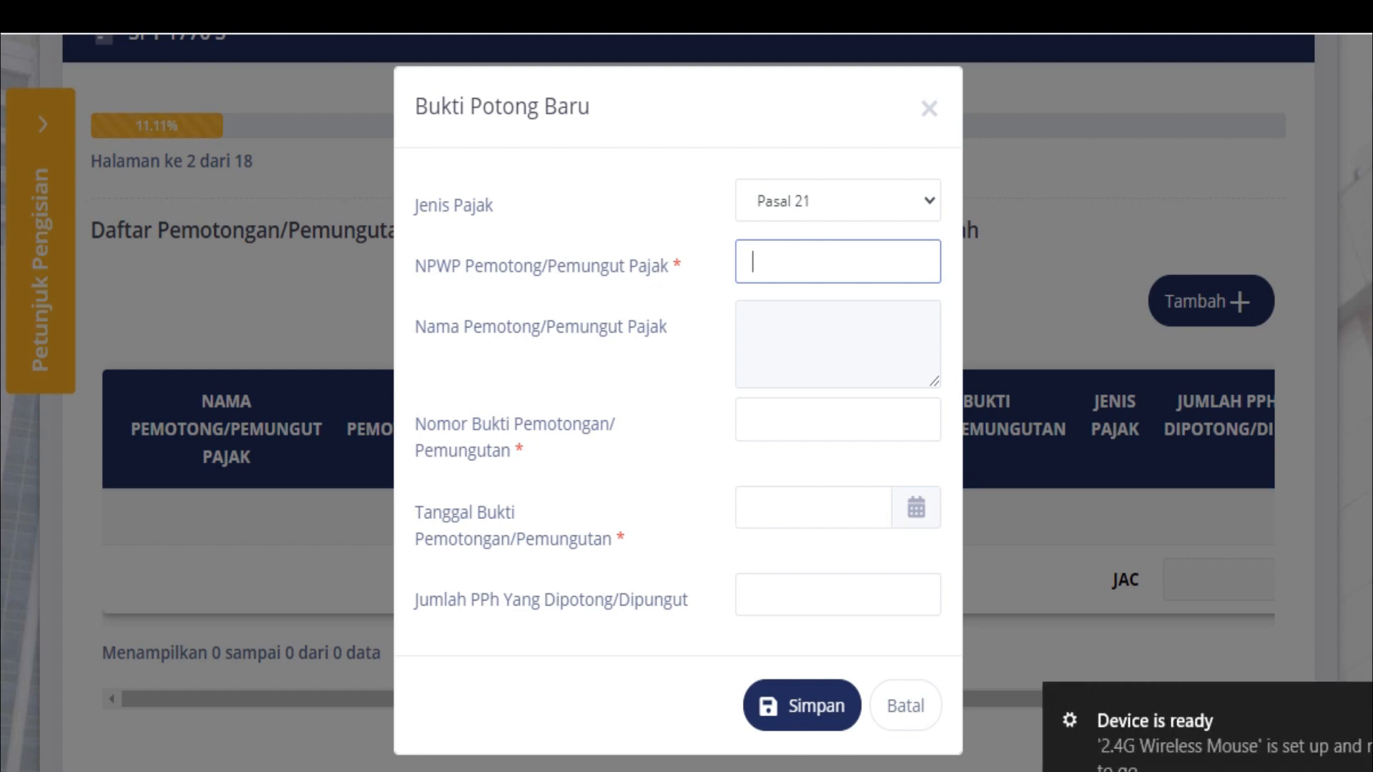
pyautogui.write('49')
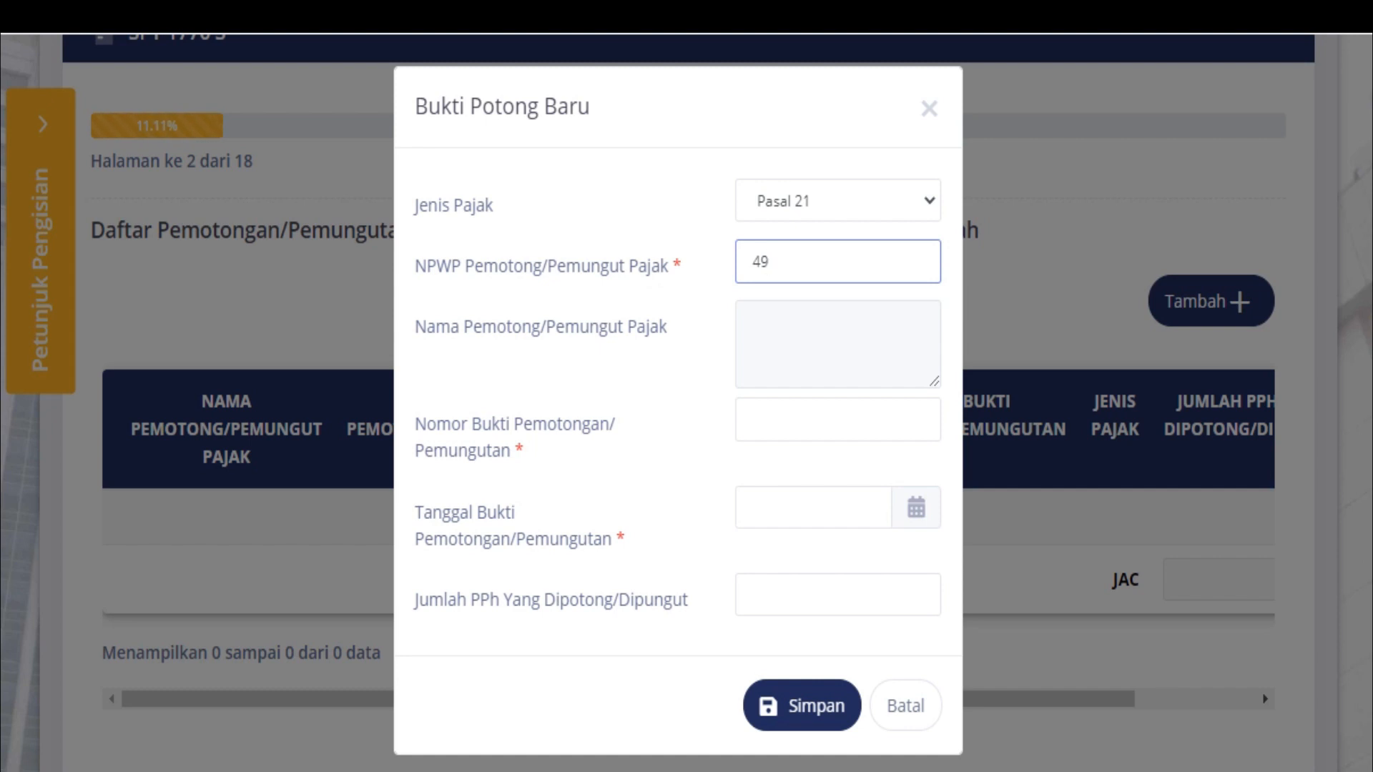
pyautogui.press('BackSpace')
pyautogui.press('BackSpace')
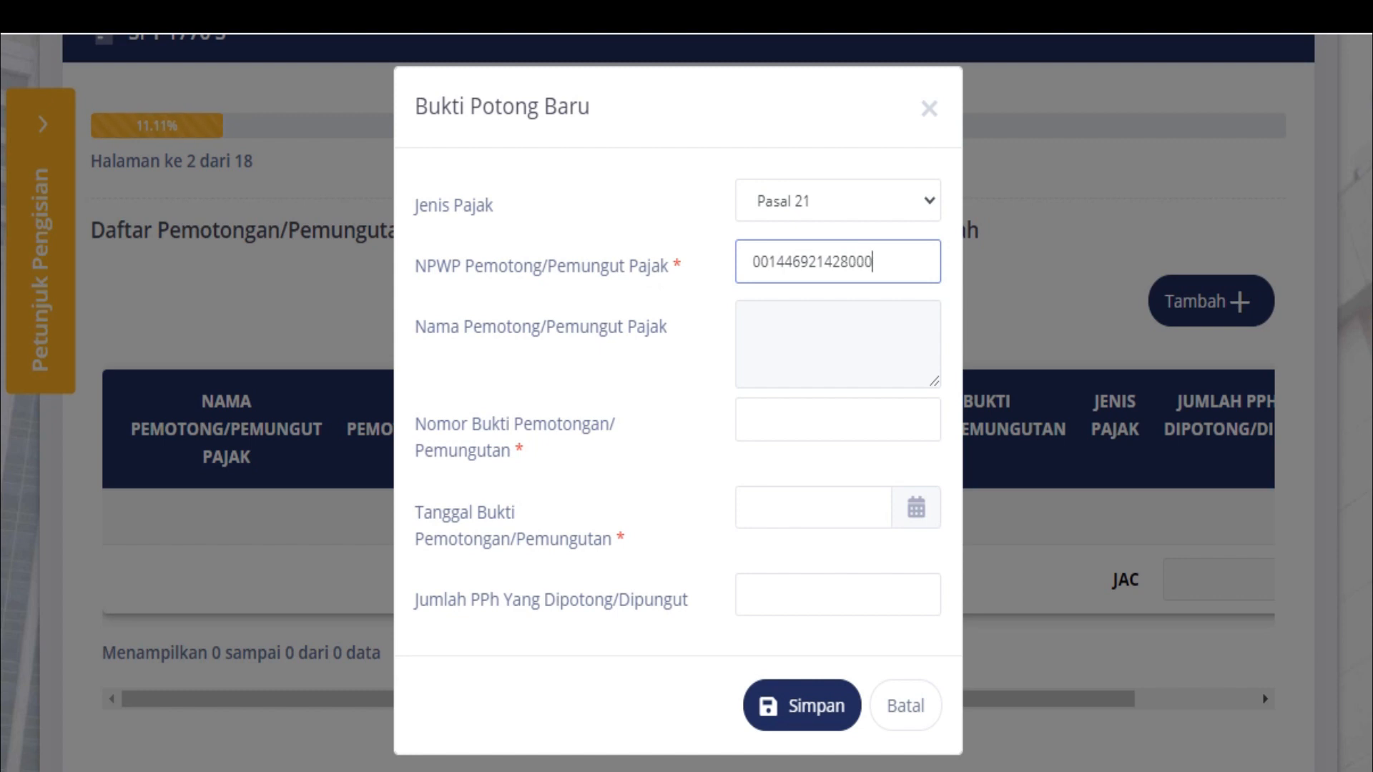
# Fetch the hospital name from the NPWP and enter the withholding slip number
pyautogui.press('Tab')
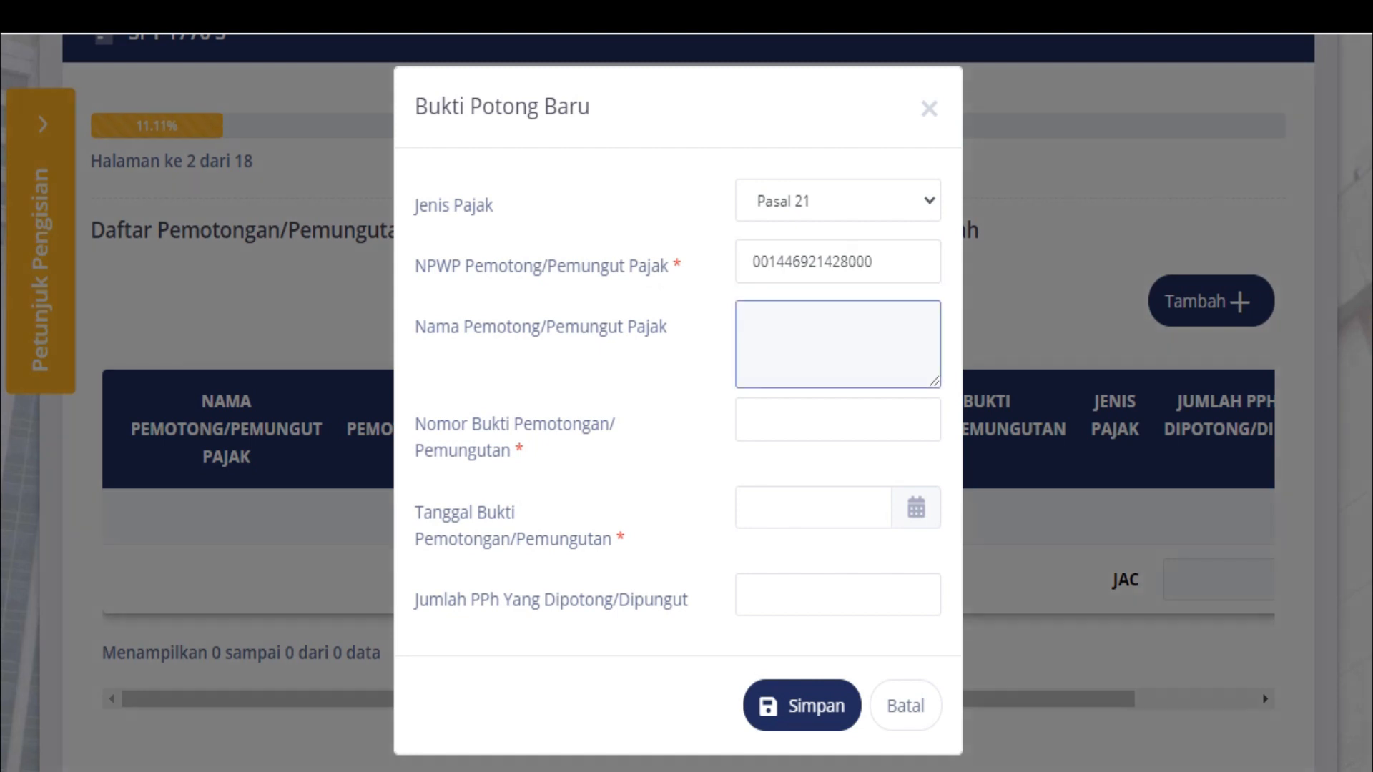
pyautogui.press('Tab')
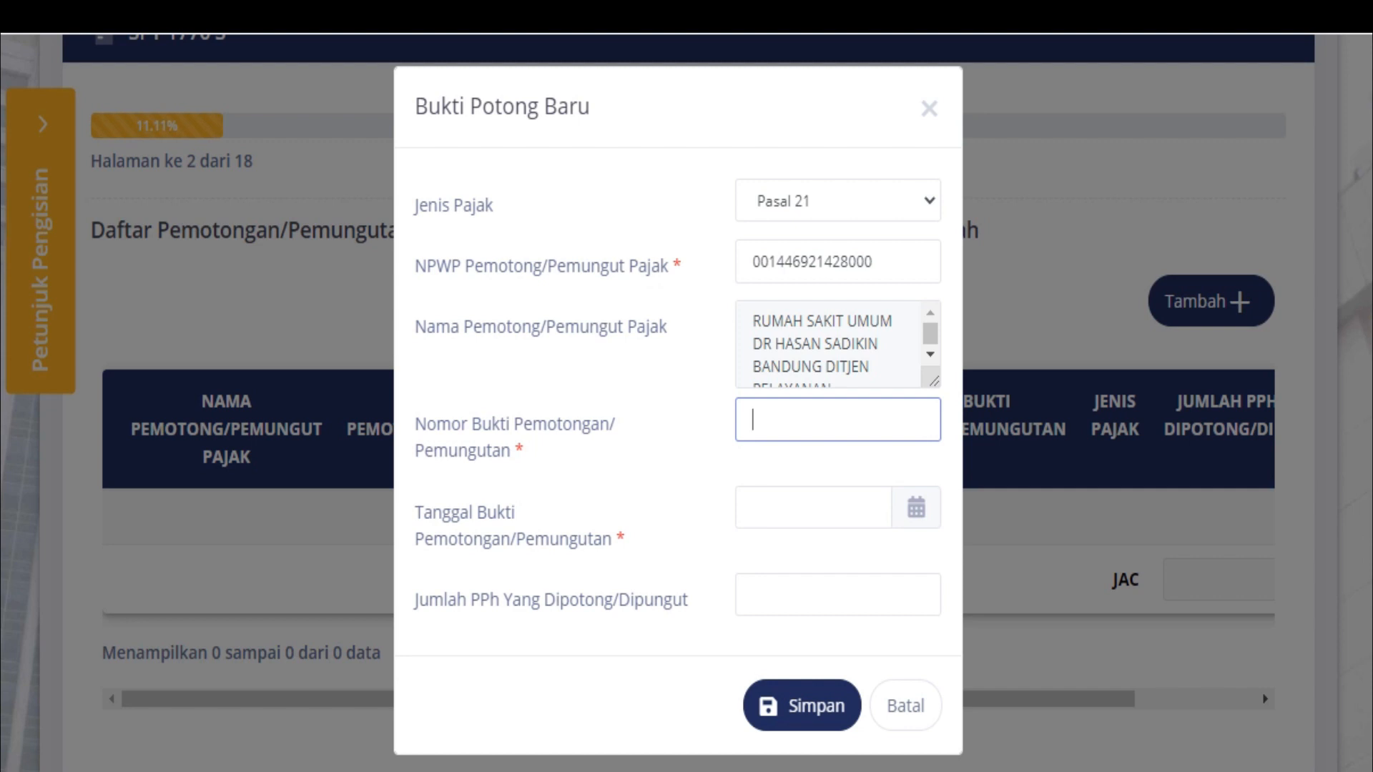
# Set the slip date to 06-01-2021 in the calendar
pyautogui.click(813, 508)
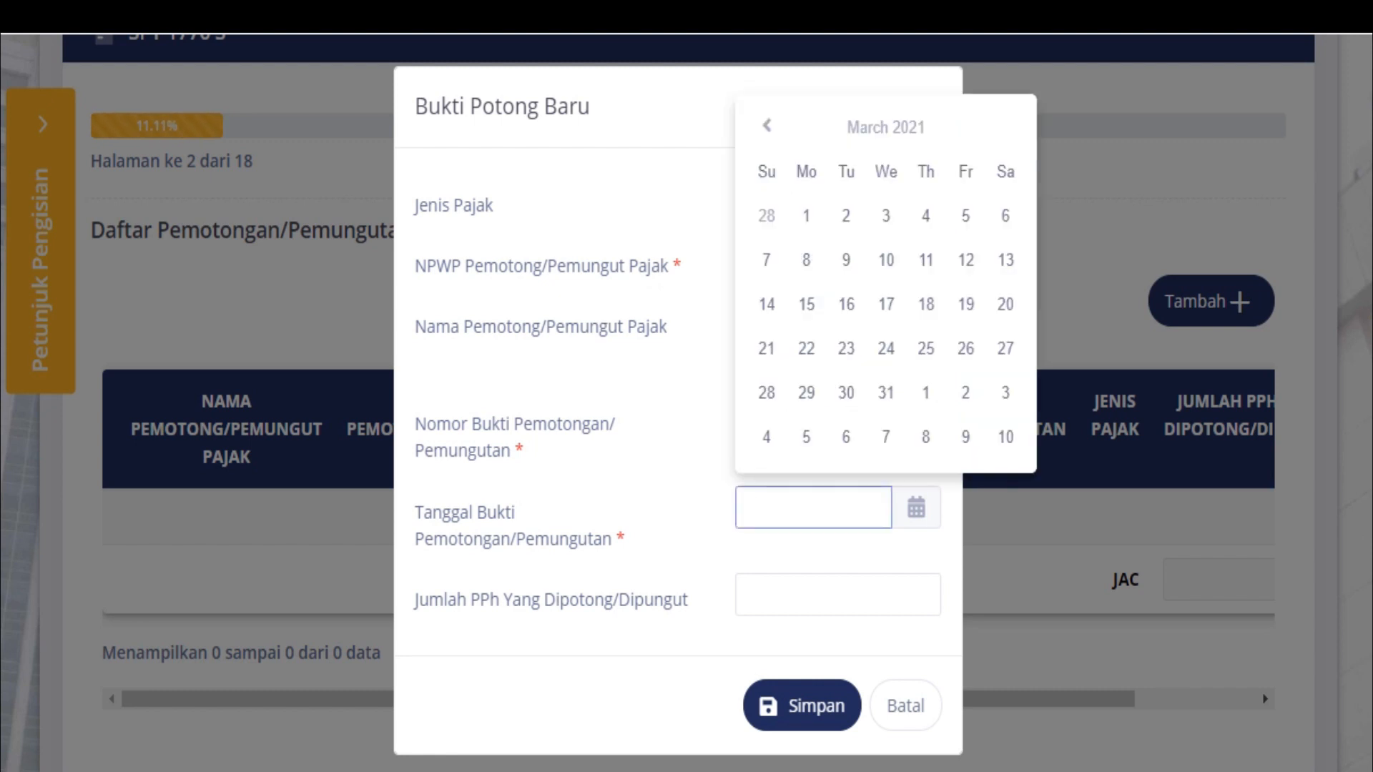
pyautogui.click(766, 127)
pyautogui.click(767, 127)
pyautogui.click(766, 127)
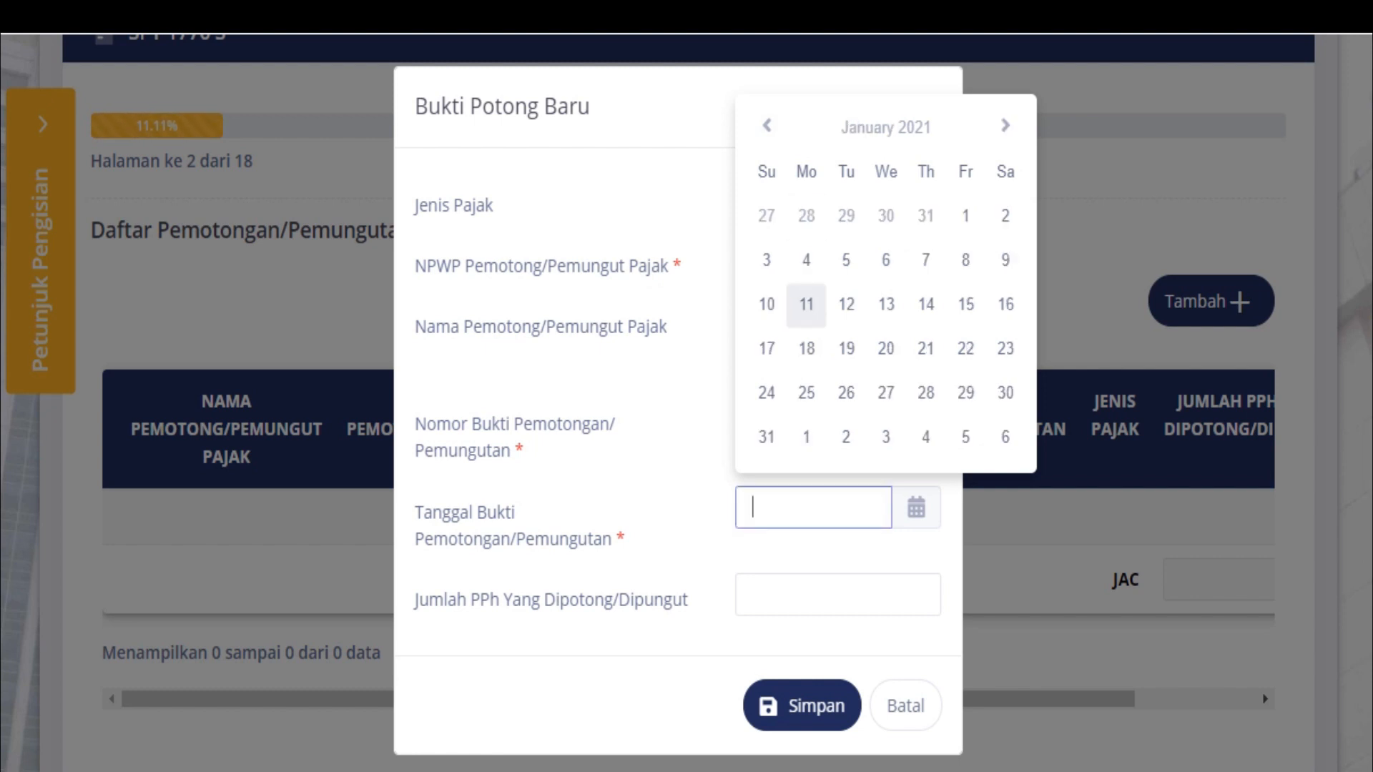
pyautogui.click(886, 259)
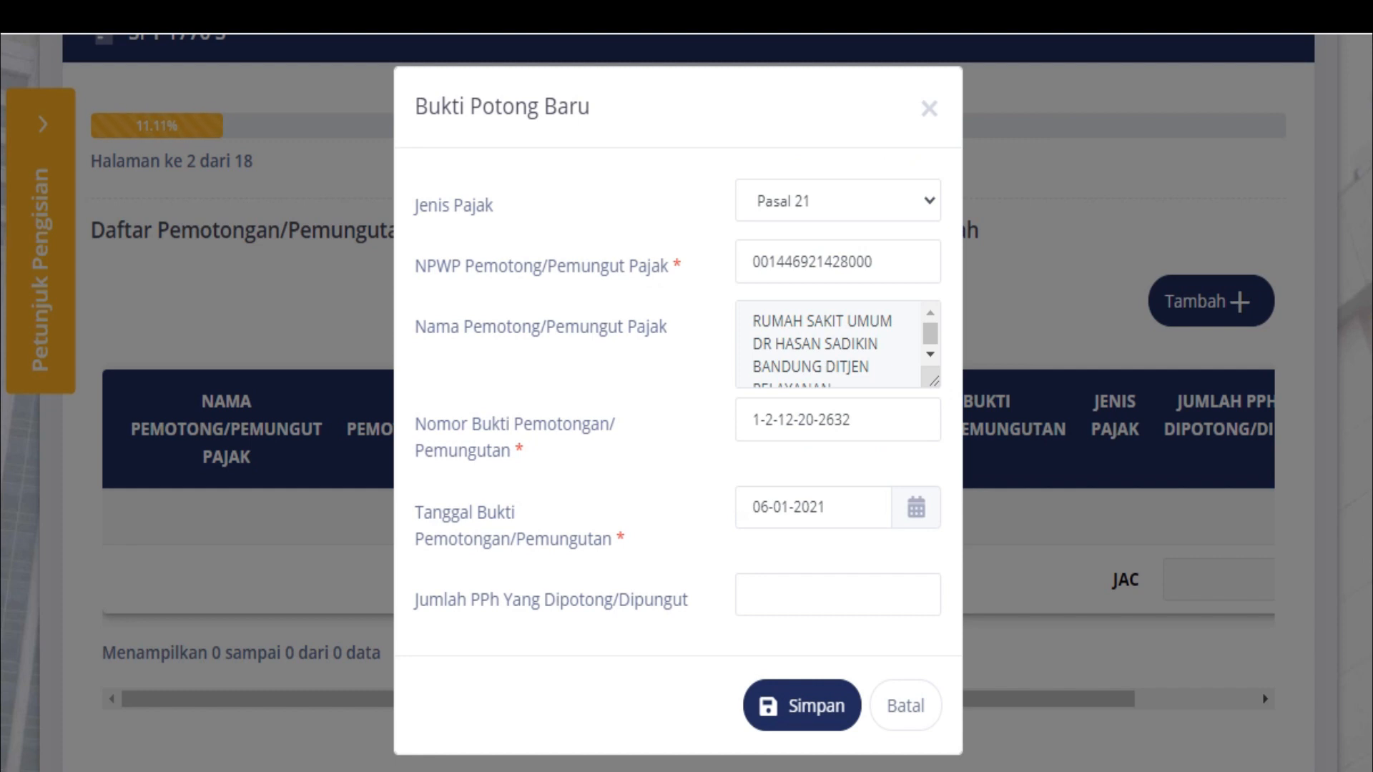
# Enter withheld PPh of 2.117.276 and save the slip to the list
pyautogui.click(923, 593)
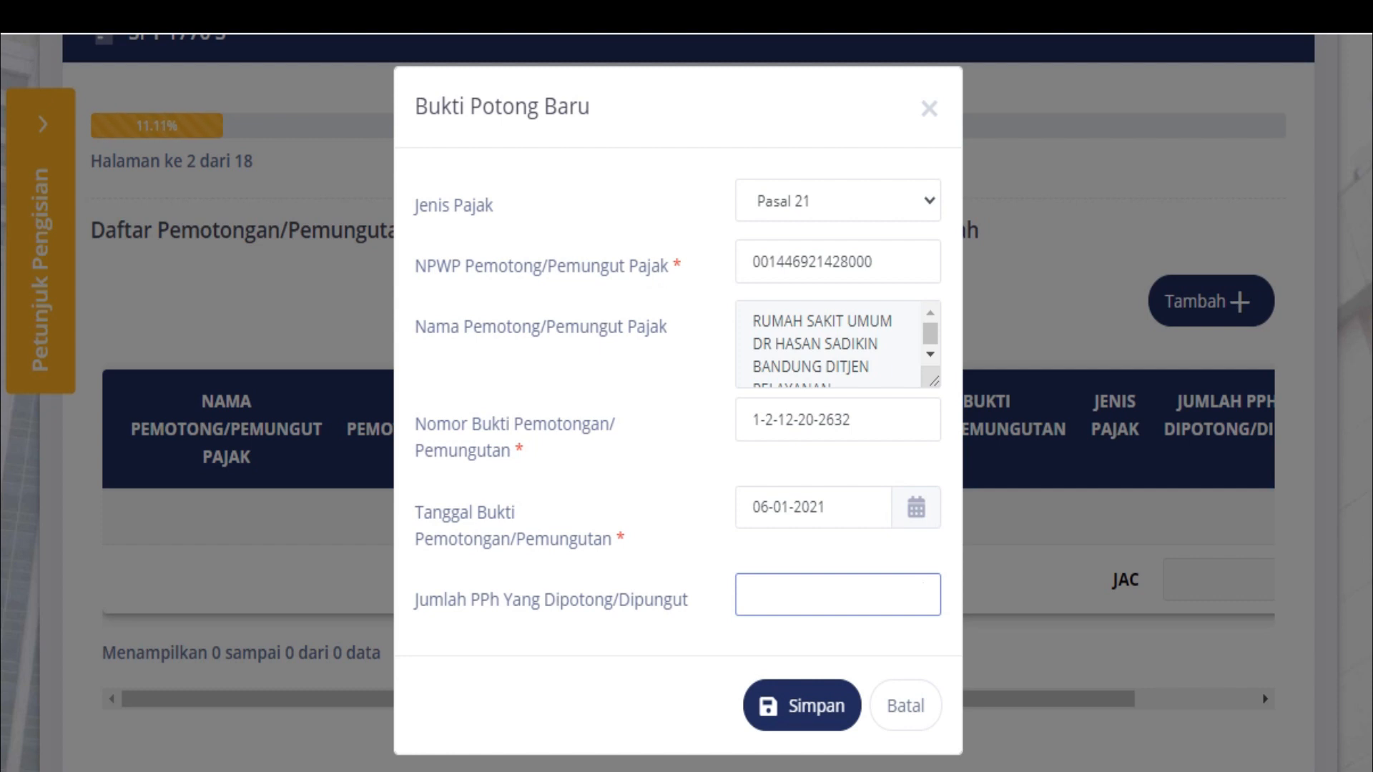
pyautogui.write('2.117.276')
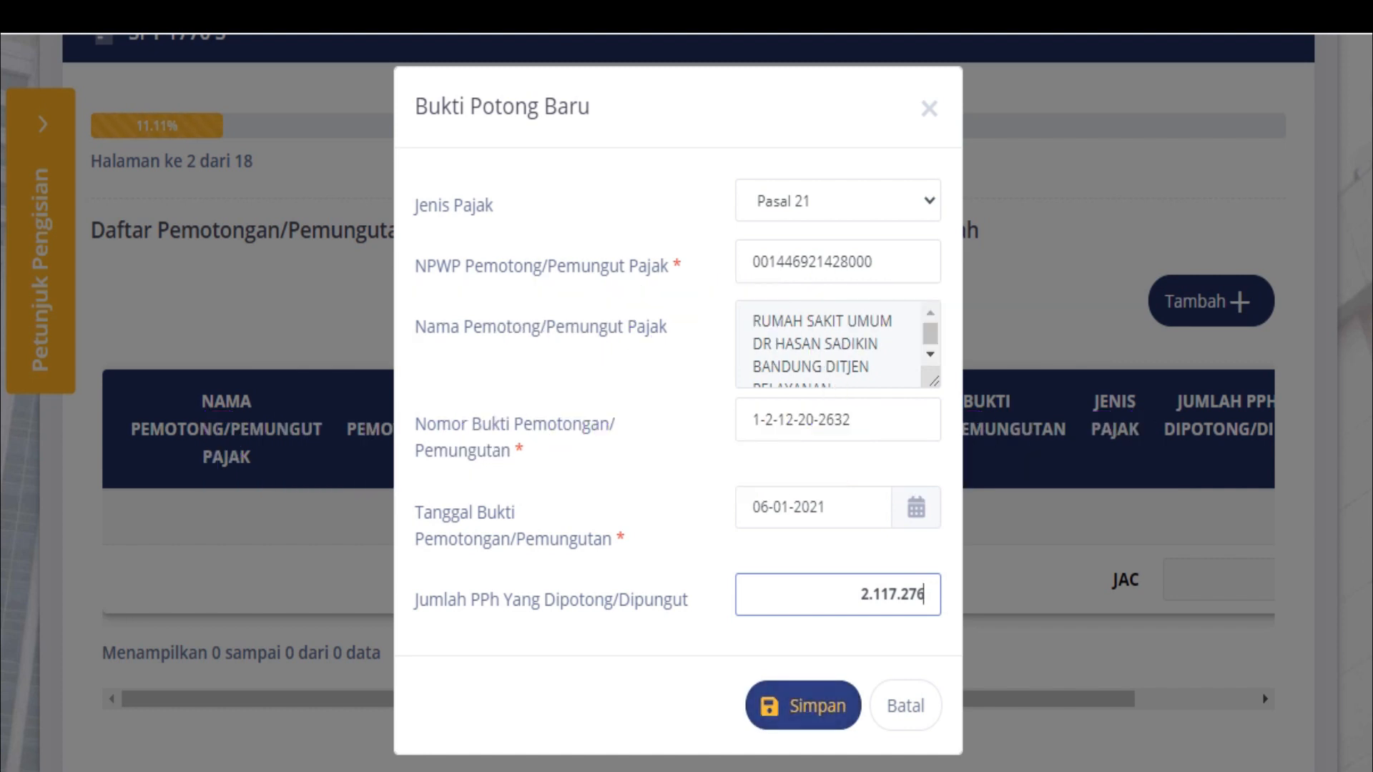
pyautogui.click(802, 705)
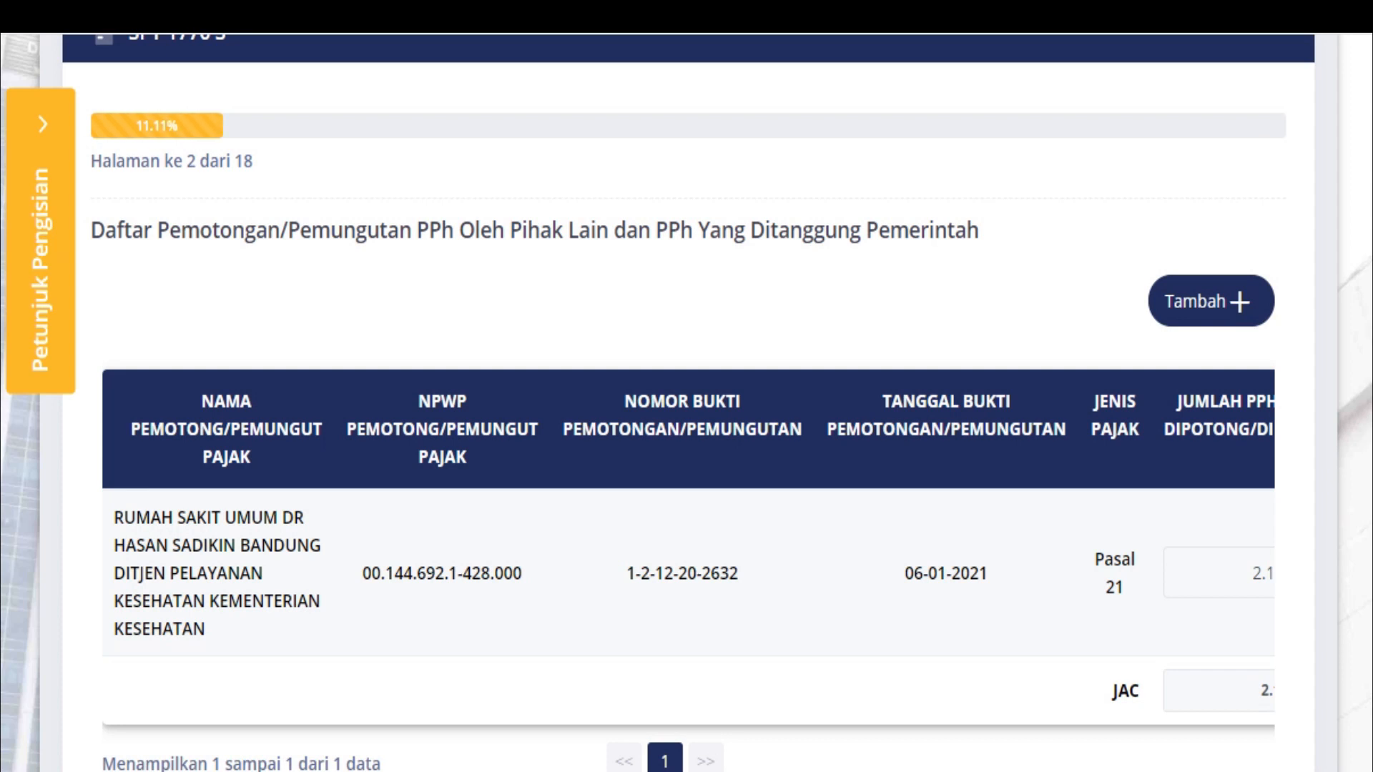
pyautogui.scroll(-5, 1216, 615)
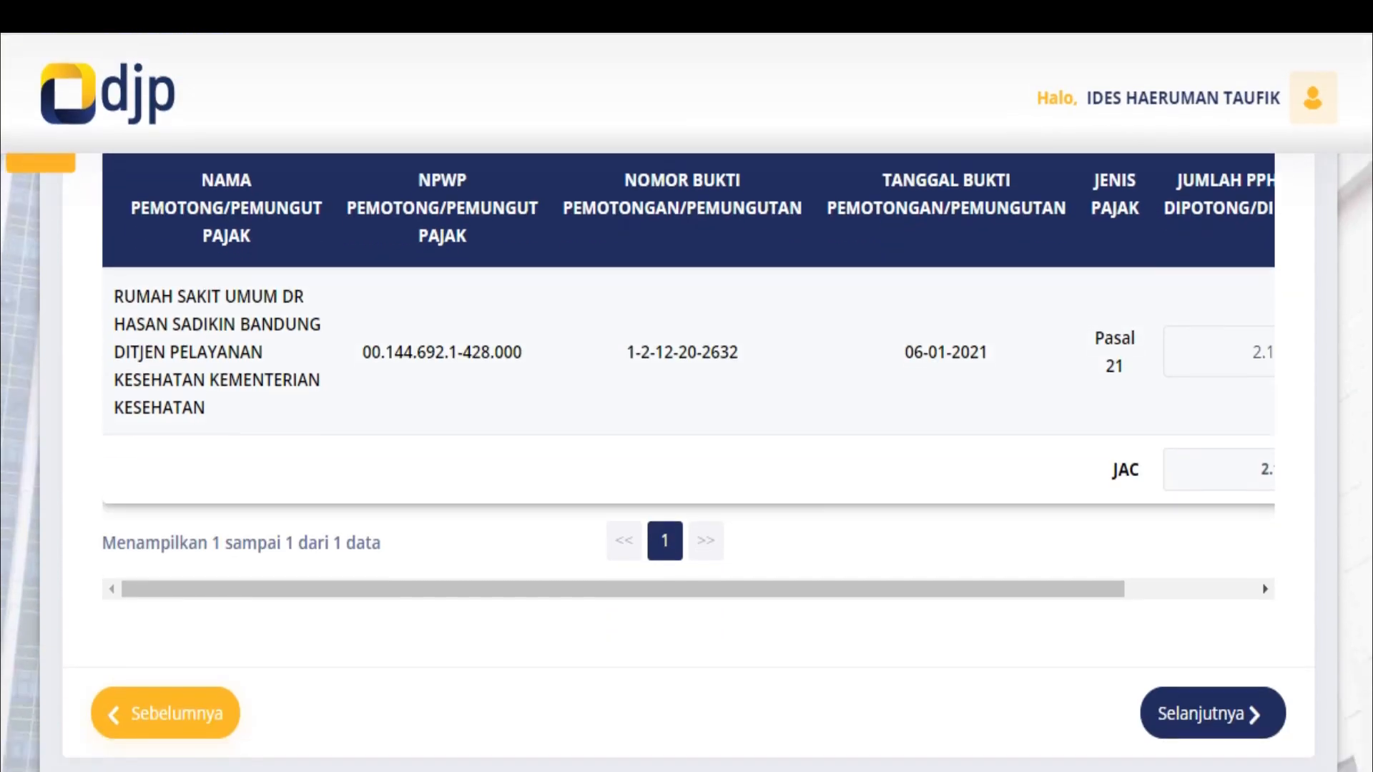
# On page 3, enter 109.845.527 as net domestic employment income and proceed to page 4
pyautogui.click(1214, 614)
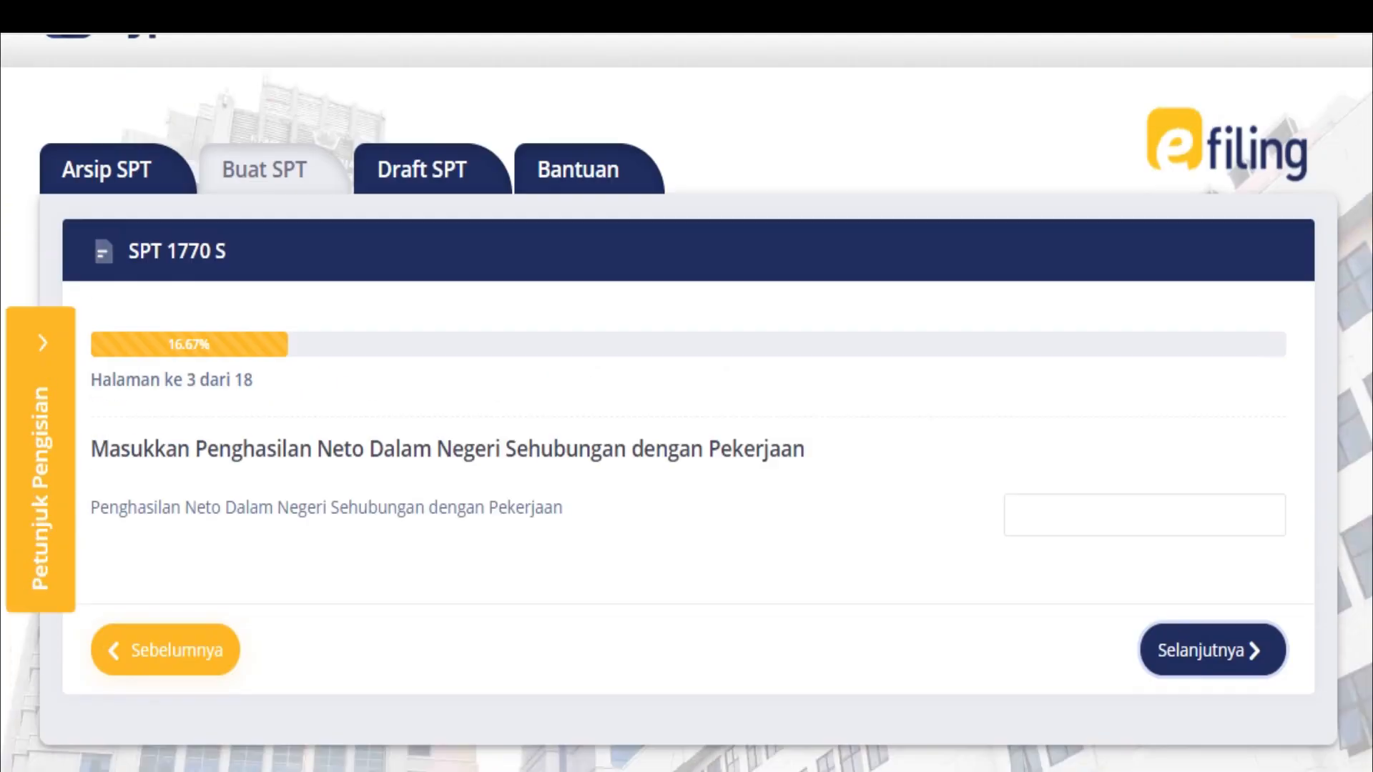
pyautogui.scroll(-2, 687, 404)
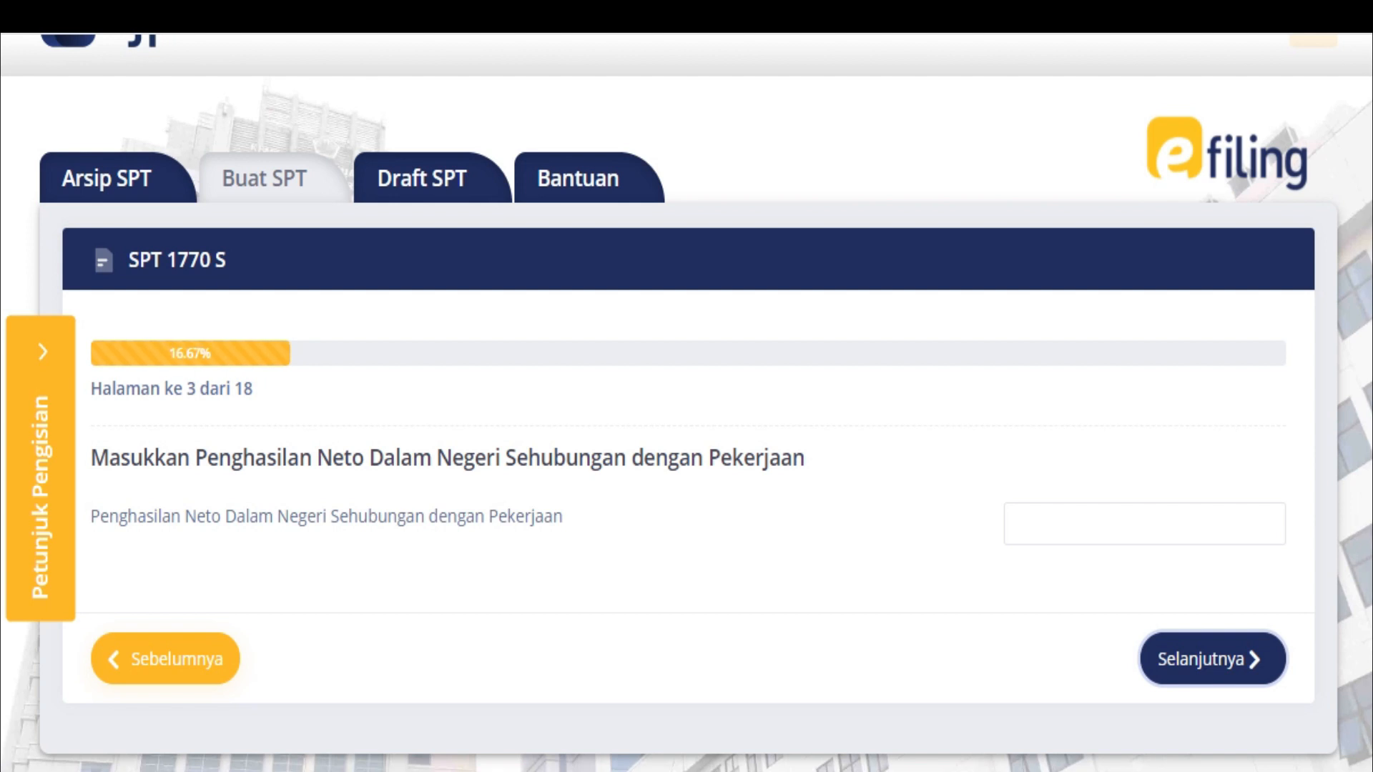
pyautogui.click(1145, 523)
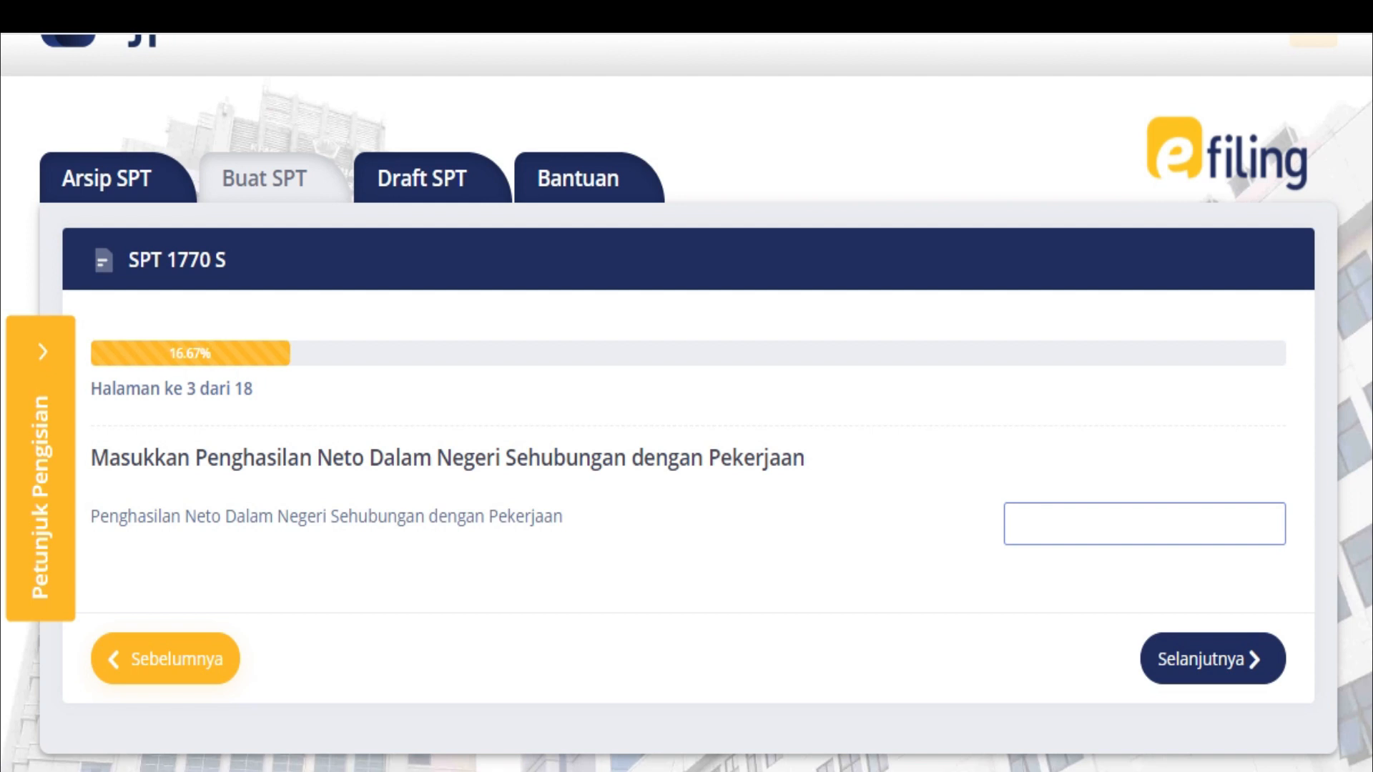
pyautogui.write('109845')
pyautogui.write('527')
pyautogui.press('Return')
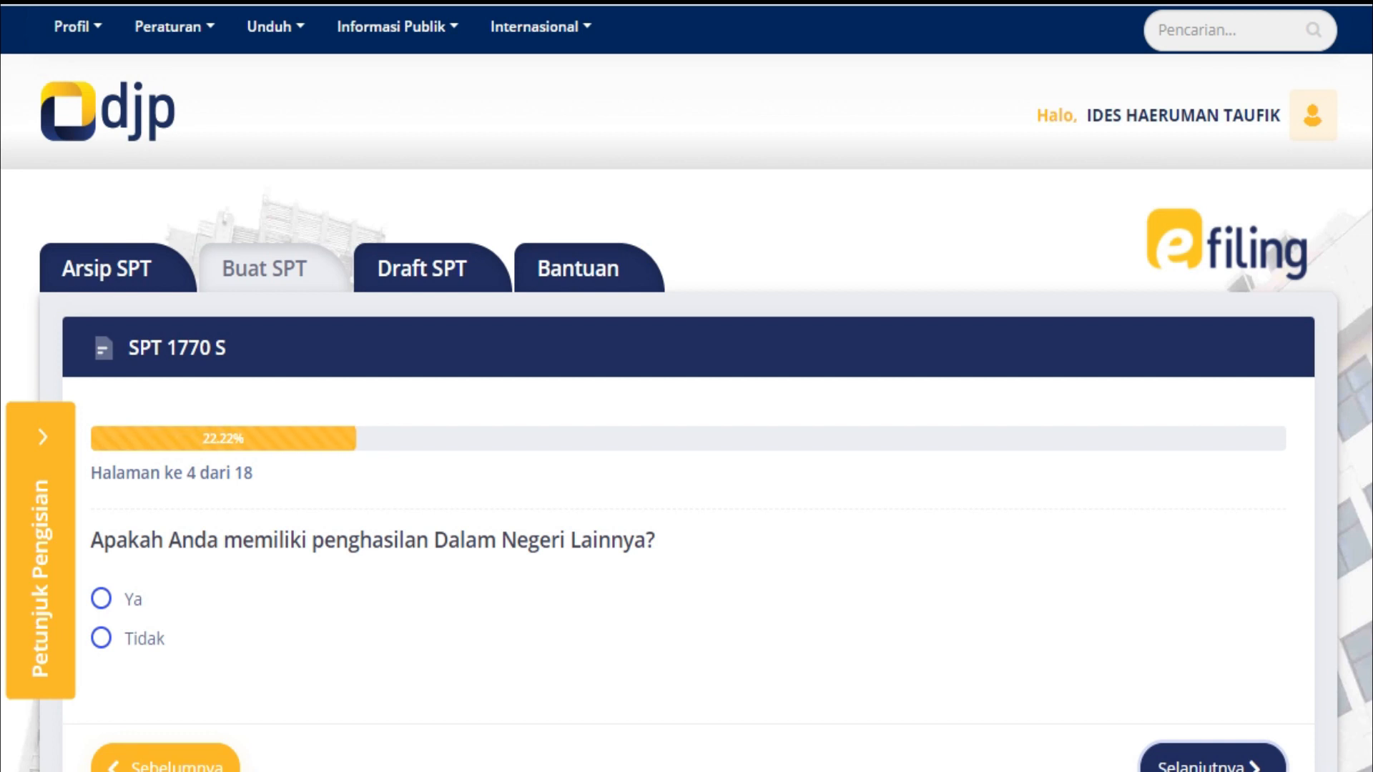
# Answer Tidak on pages 4–7 for other domestic, foreign, non-taxable and final-taxed income
pyautogui.click(101, 637)
pyautogui.click(1213, 762)
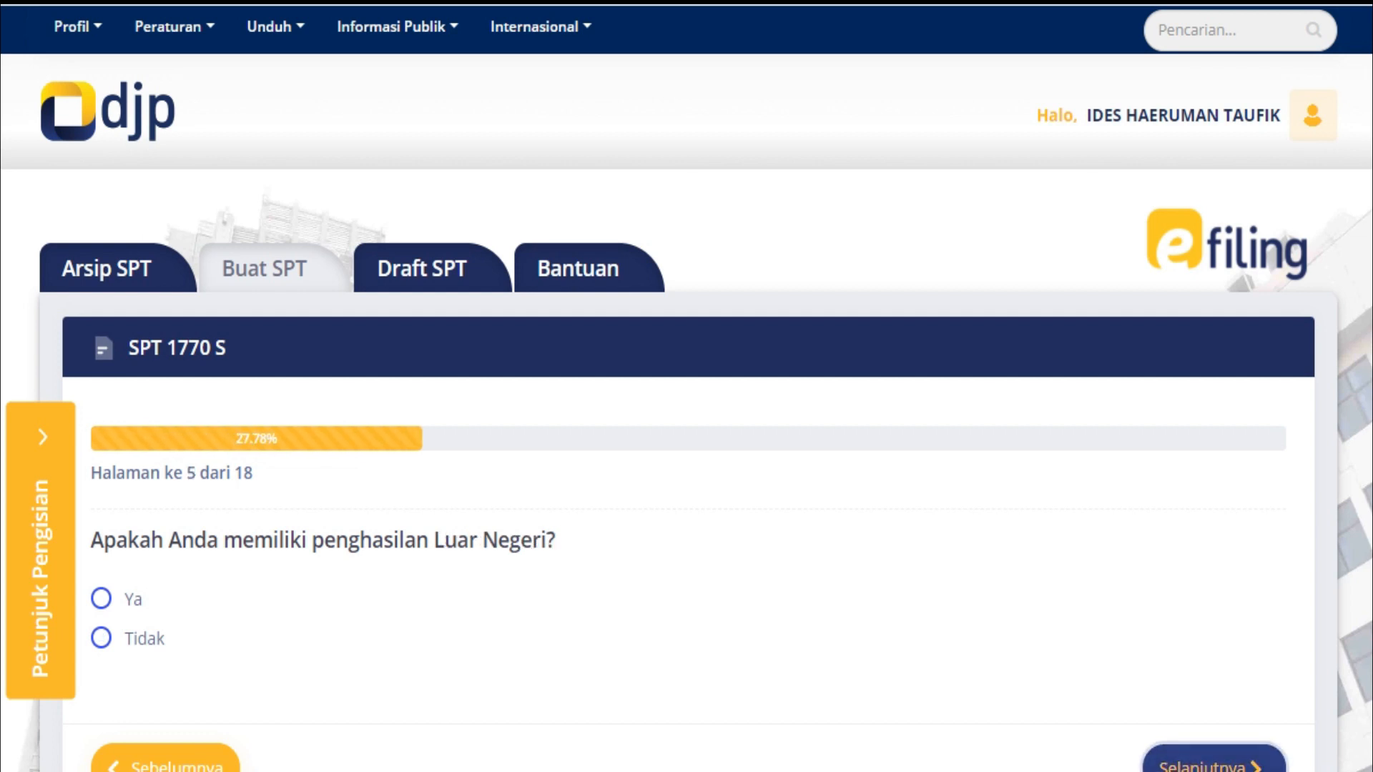
pyautogui.click(101, 638)
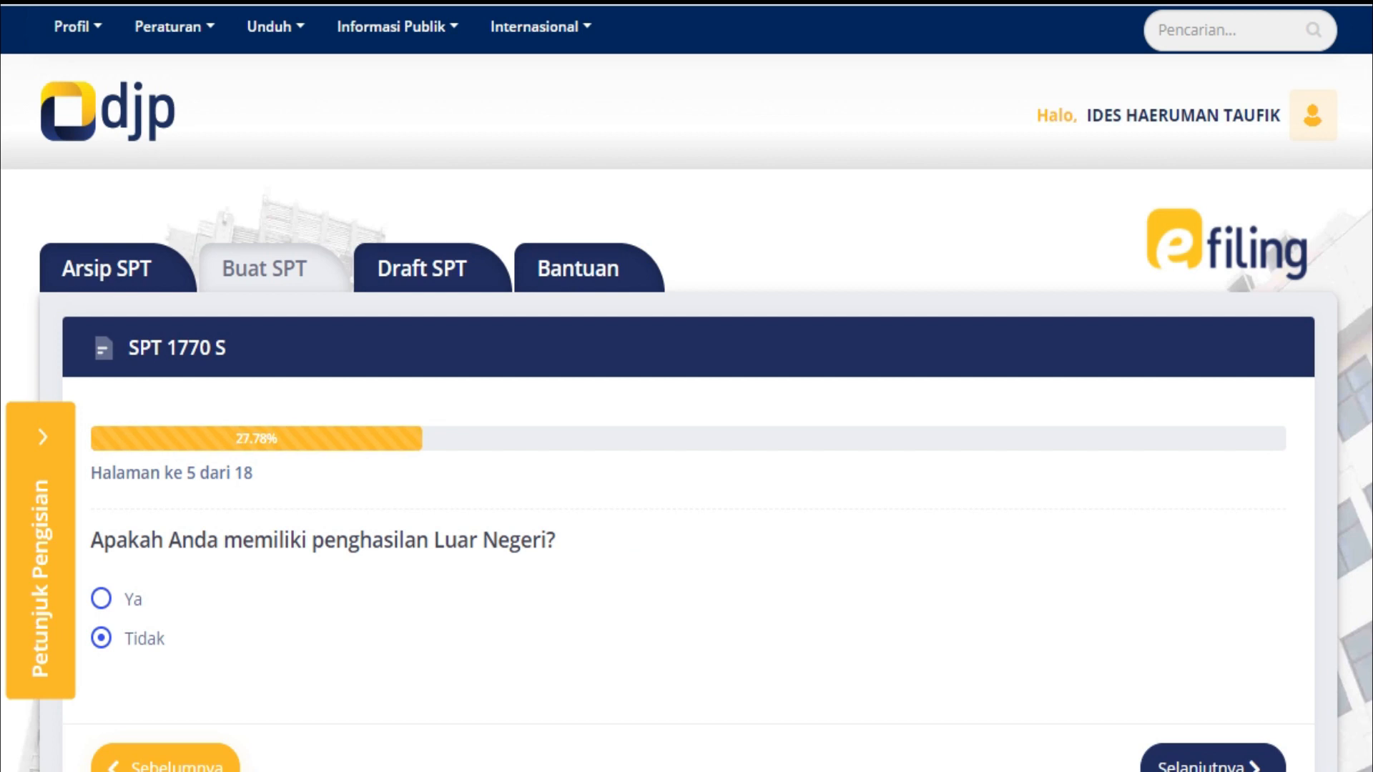
pyautogui.click(1212, 762)
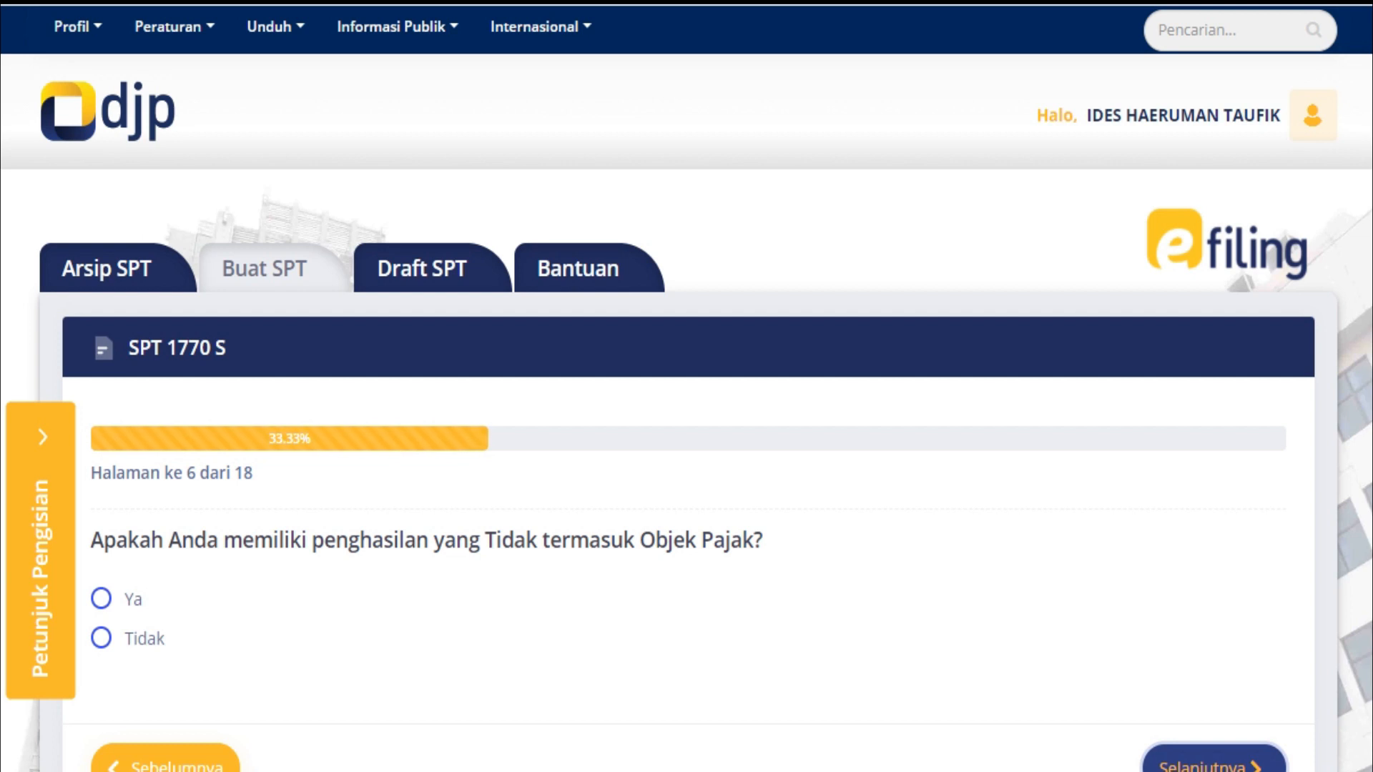
pyautogui.click(101, 638)
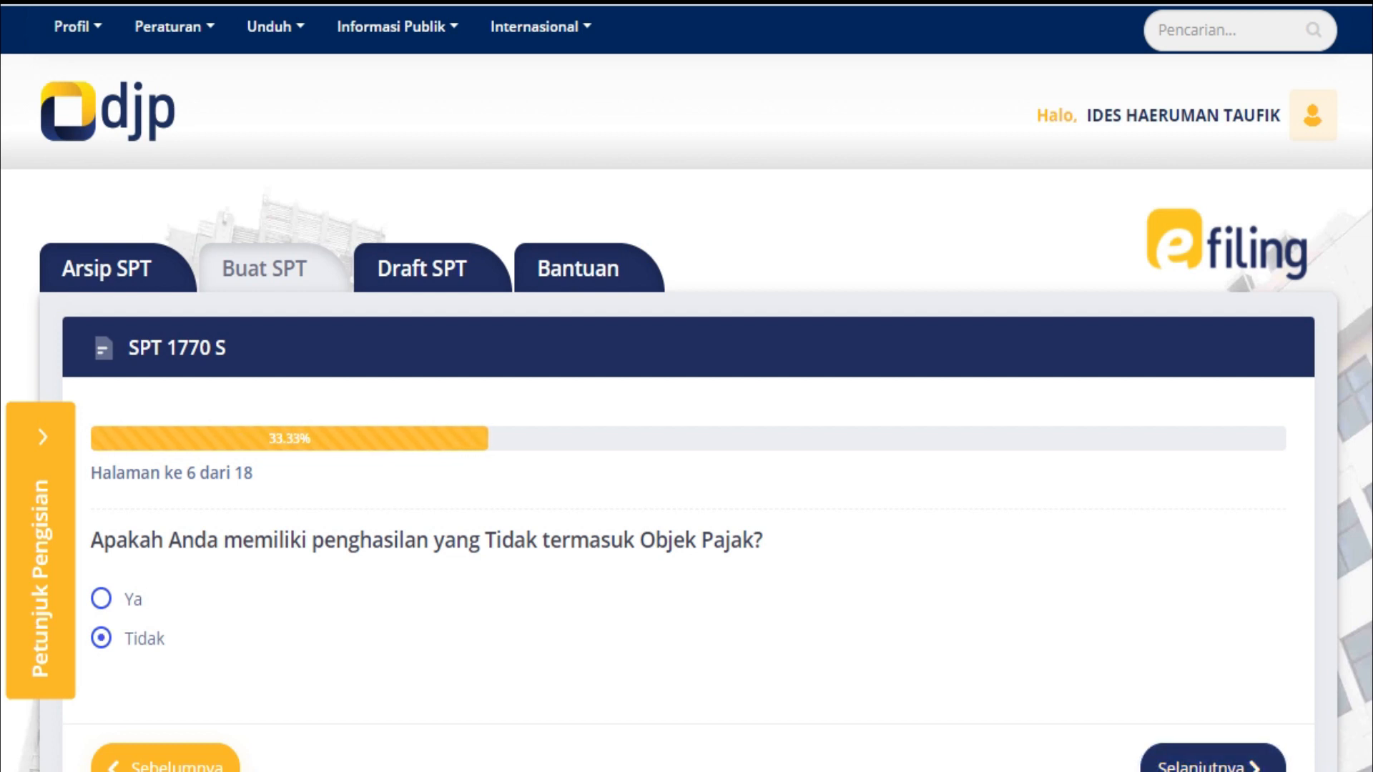
pyautogui.click(1213, 763)
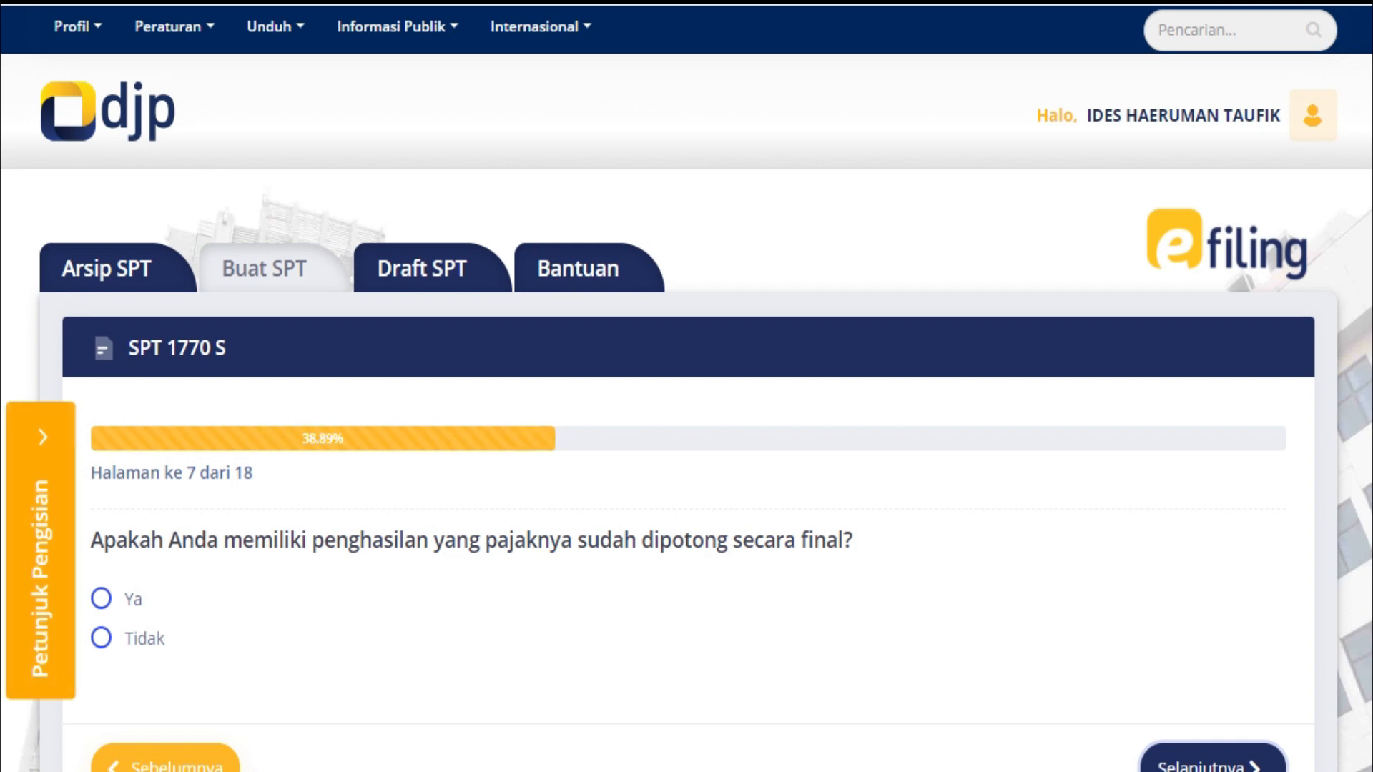
pyautogui.click(102, 638)
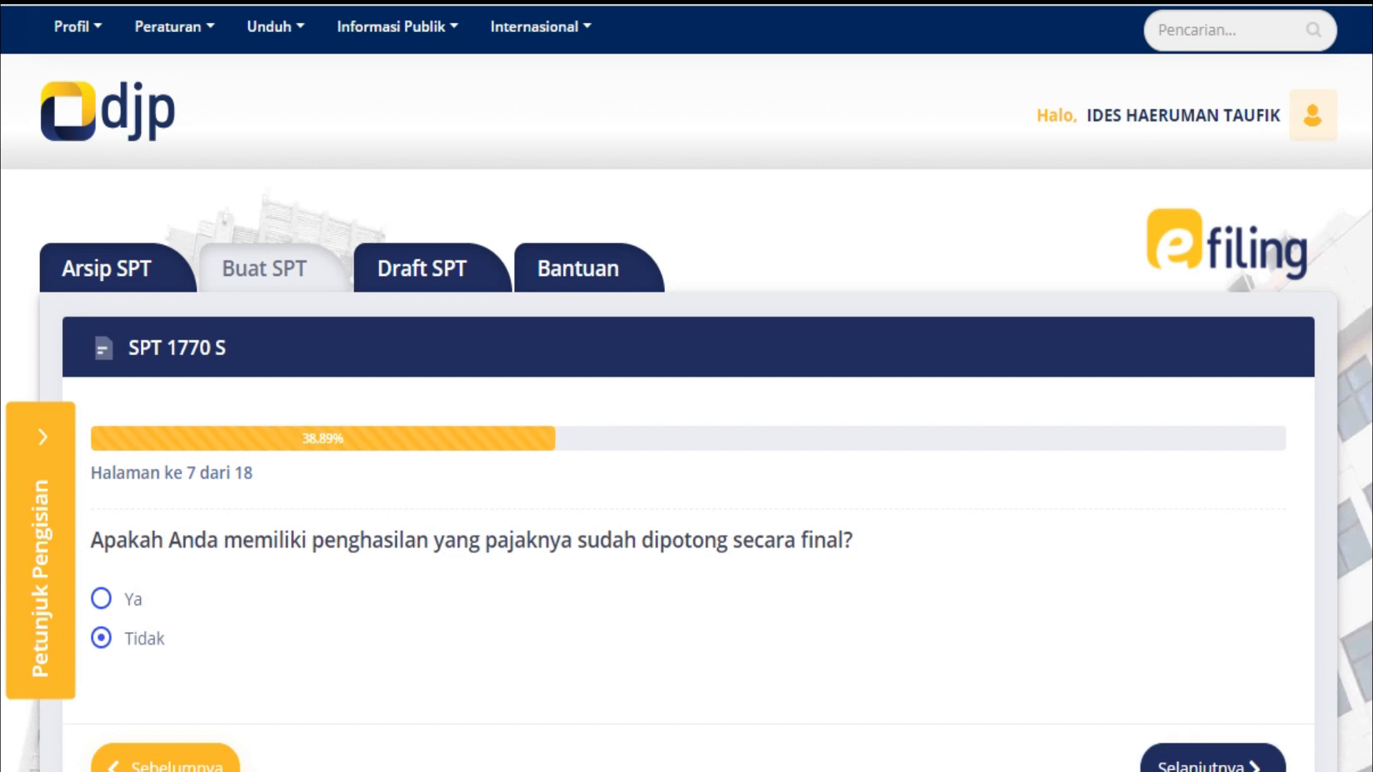
pyautogui.click(1208, 762)
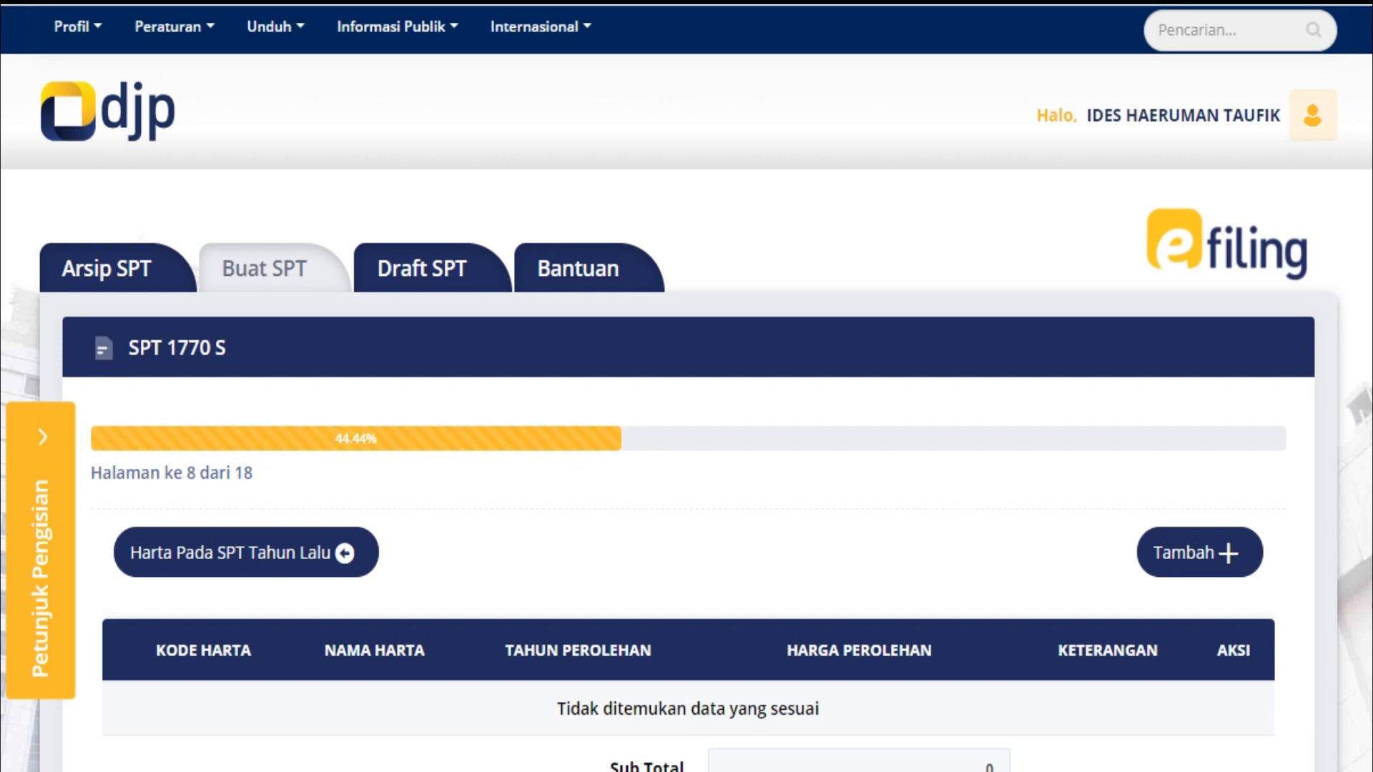
# Load last year's assets (Honda, Rumah tinggal, totalling 220.000.000) and continue to page 9
pyautogui.scroll(-2, 686, 387)
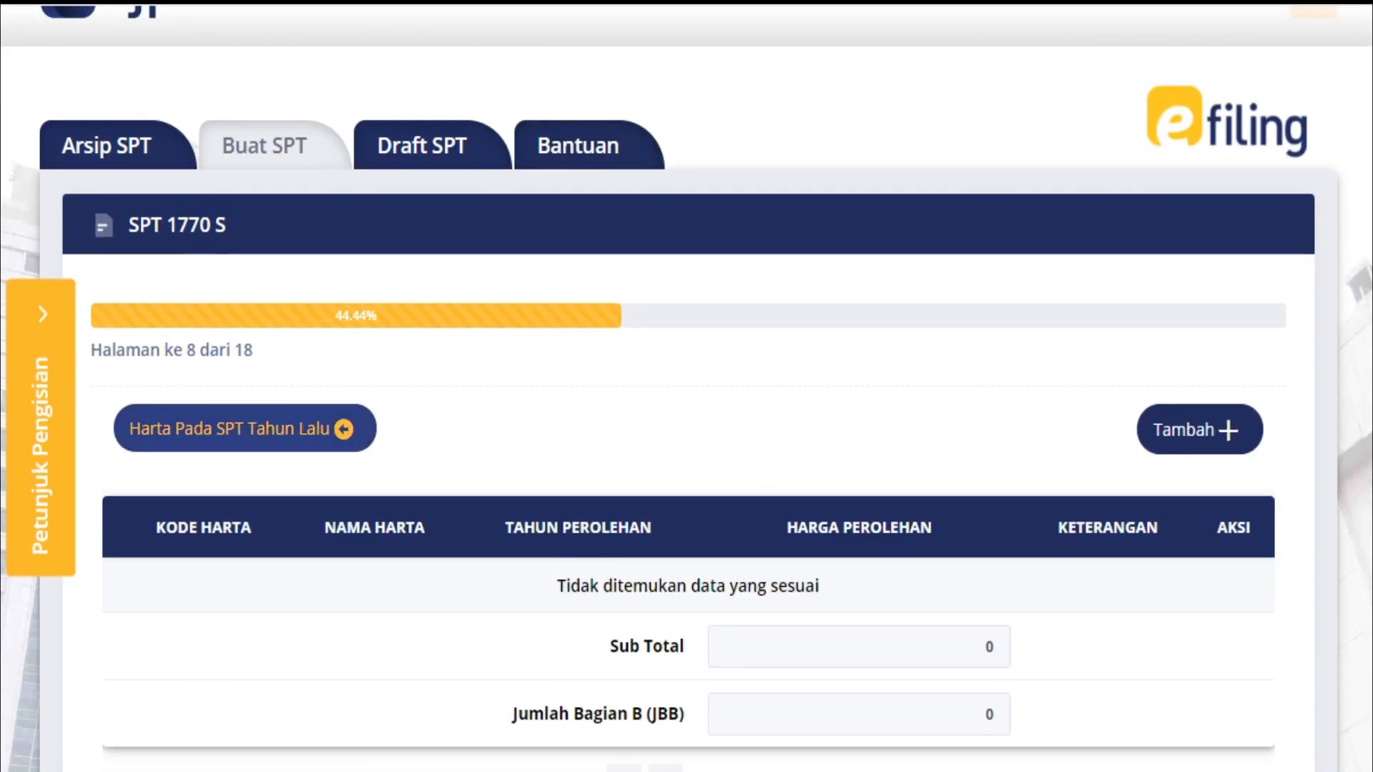
pyautogui.click(246, 429)
pyautogui.scroll(-2, 246, 429)
pyautogui.scroll(-3, 686, 386)
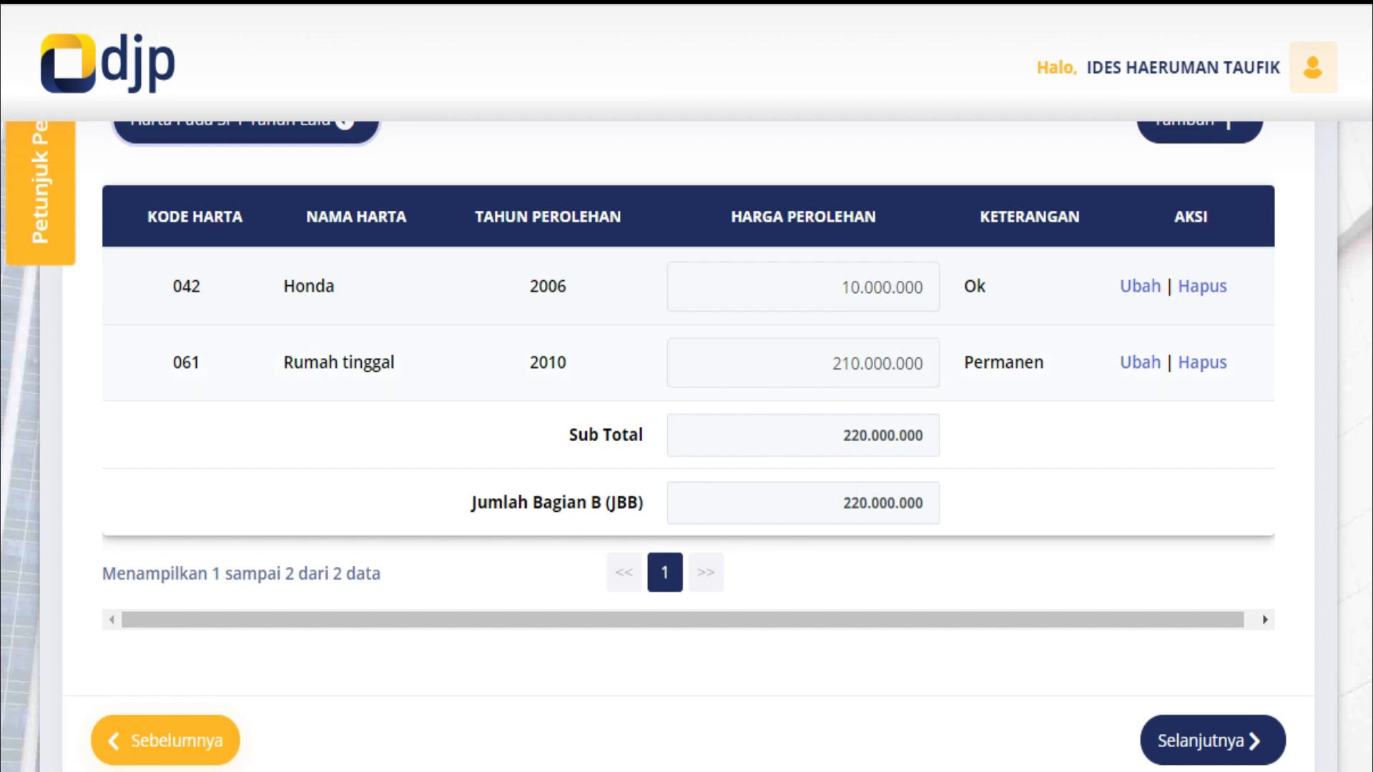
pyautogui.scroll(1, 687, 386)
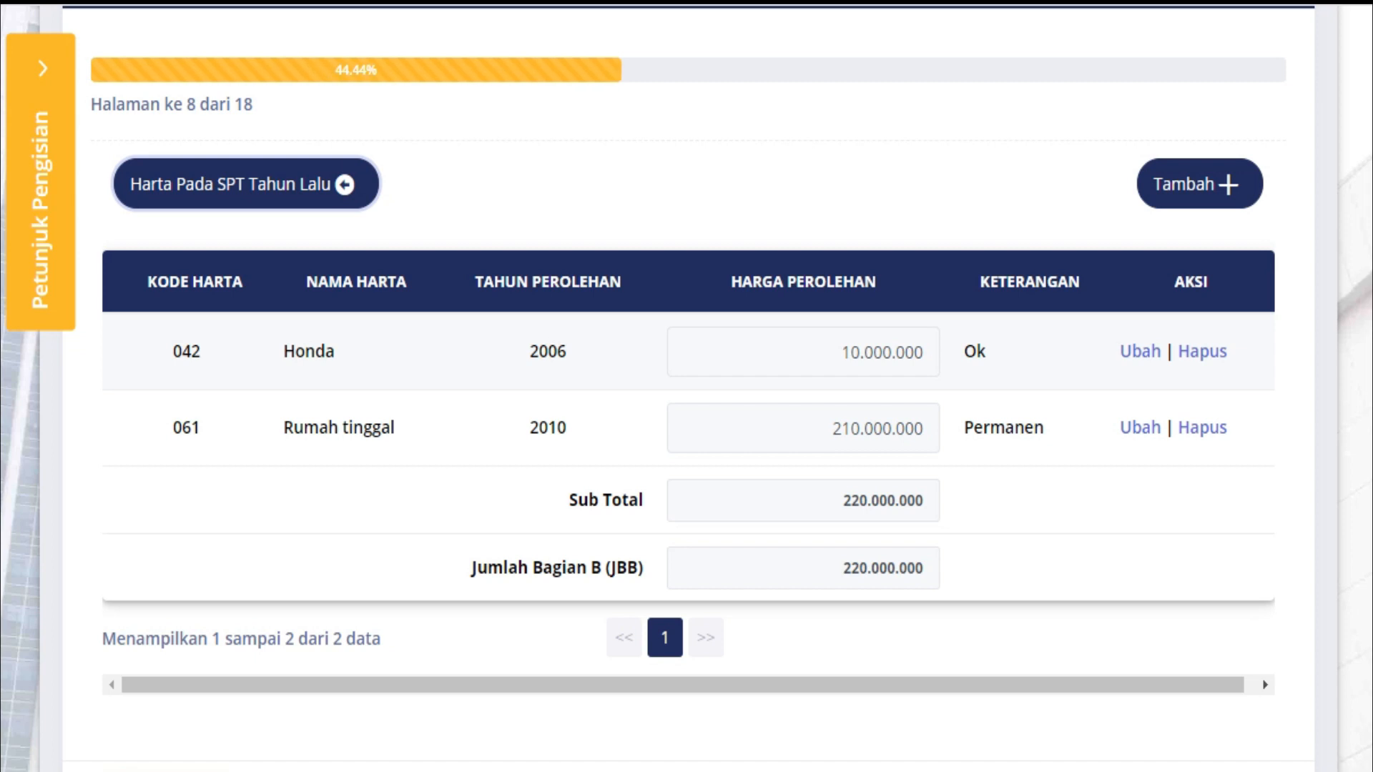
pyautogui.scroll(-3, 687, 386)
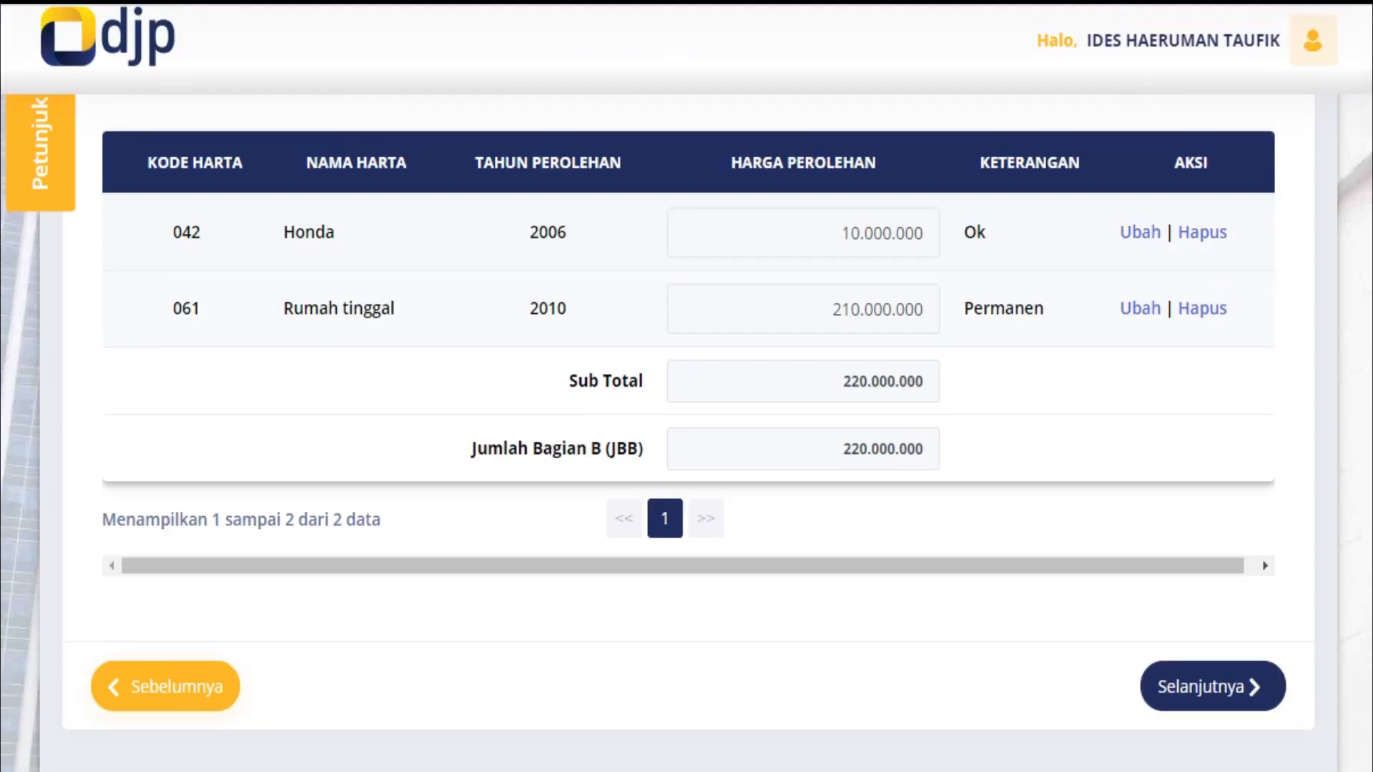
pyautogui.click(1212, 617)
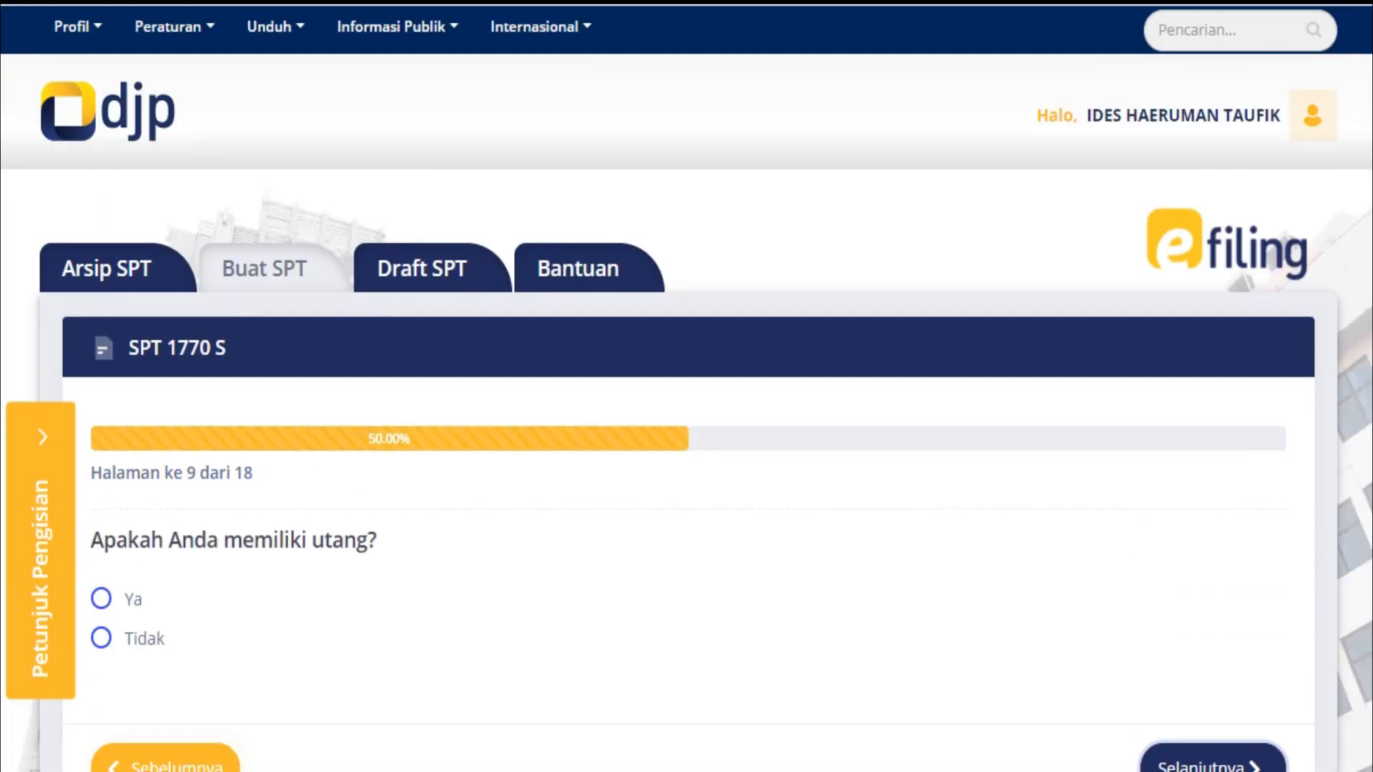
# Answer Tidak to the debts question and continue
pyautogui.click(101, 638)
pyautogui.scroll(-3, 687, 386)
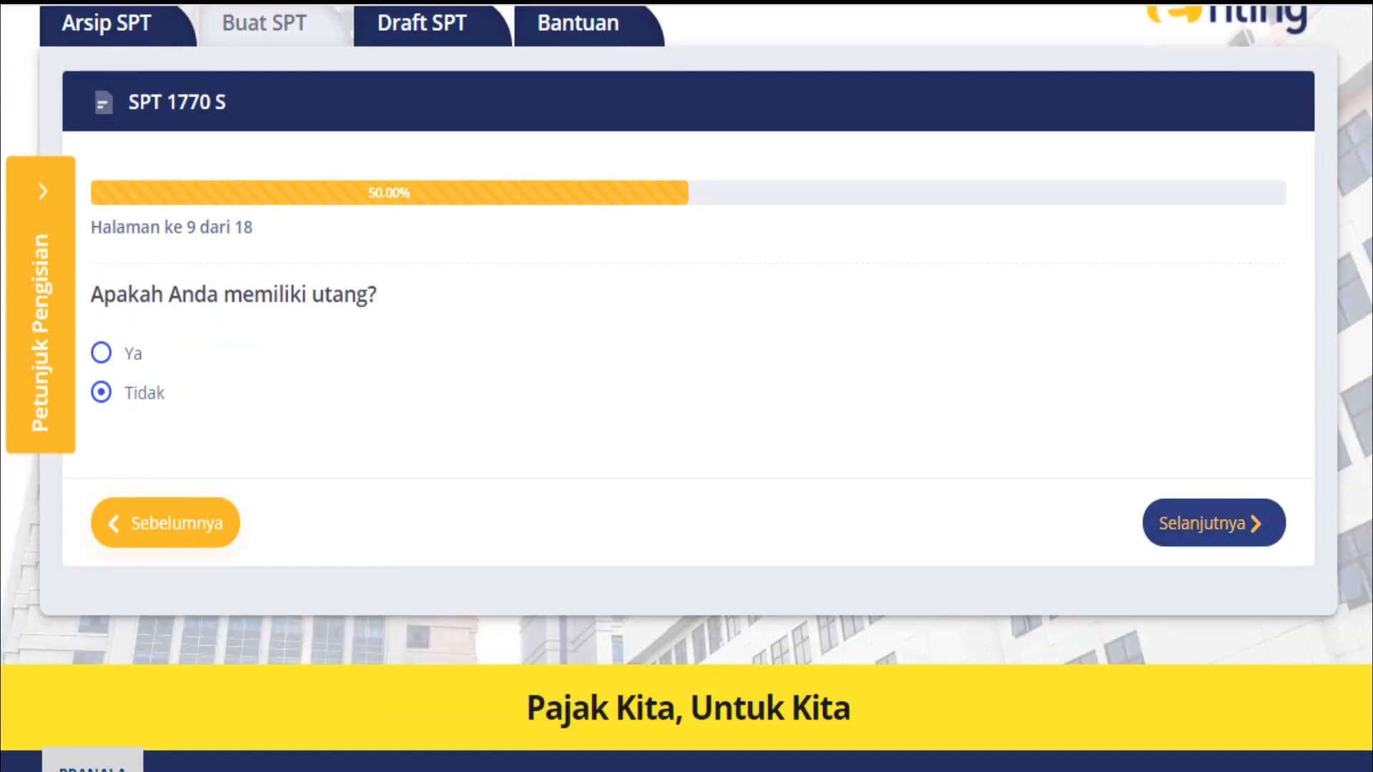
pyautogui.click(1214, 523)
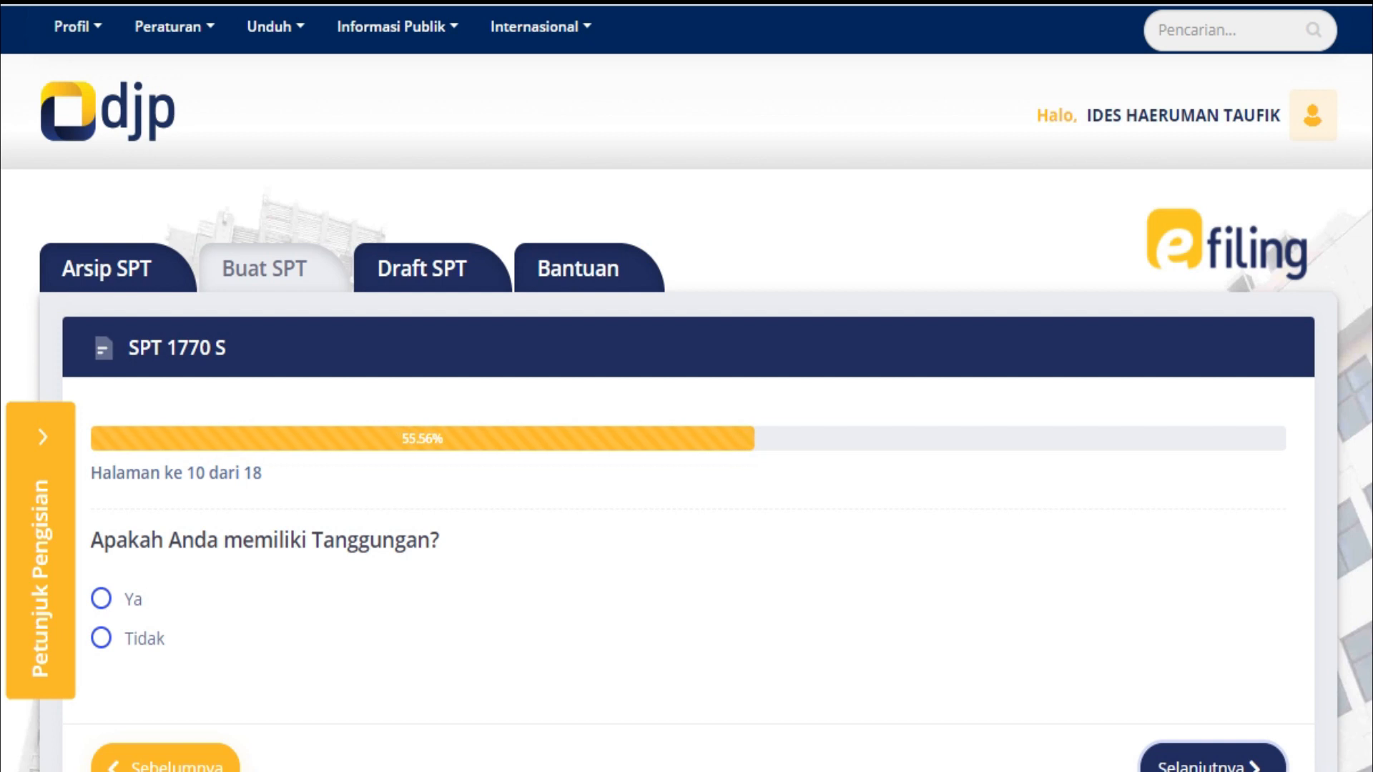
# Answer Ya to dependants and load last year's four (wife, three children)
pyautogui.click(101, 599)
pyautogui.scroll(-3, 686, 386)
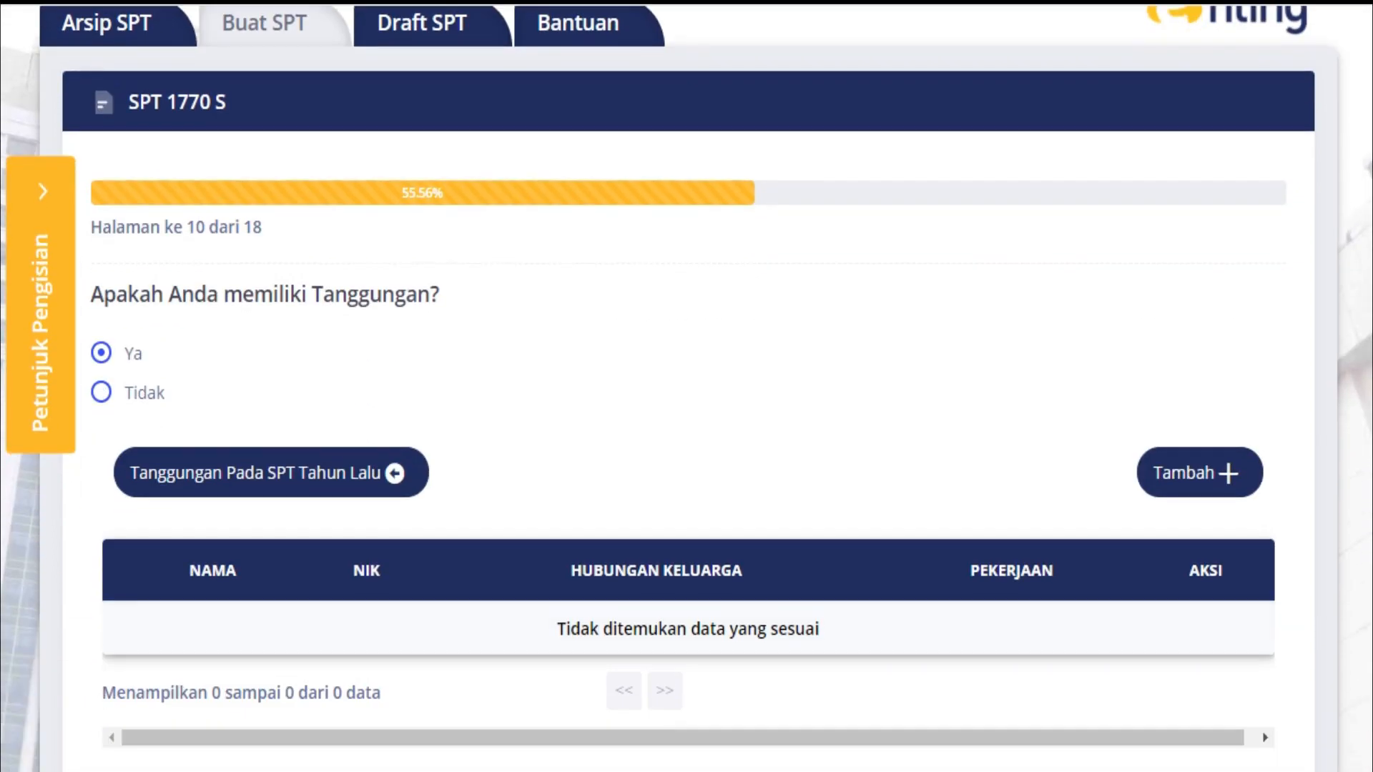
pyautogui.click(270, 471)
pyautogui.scroll(-3, 686, 386)
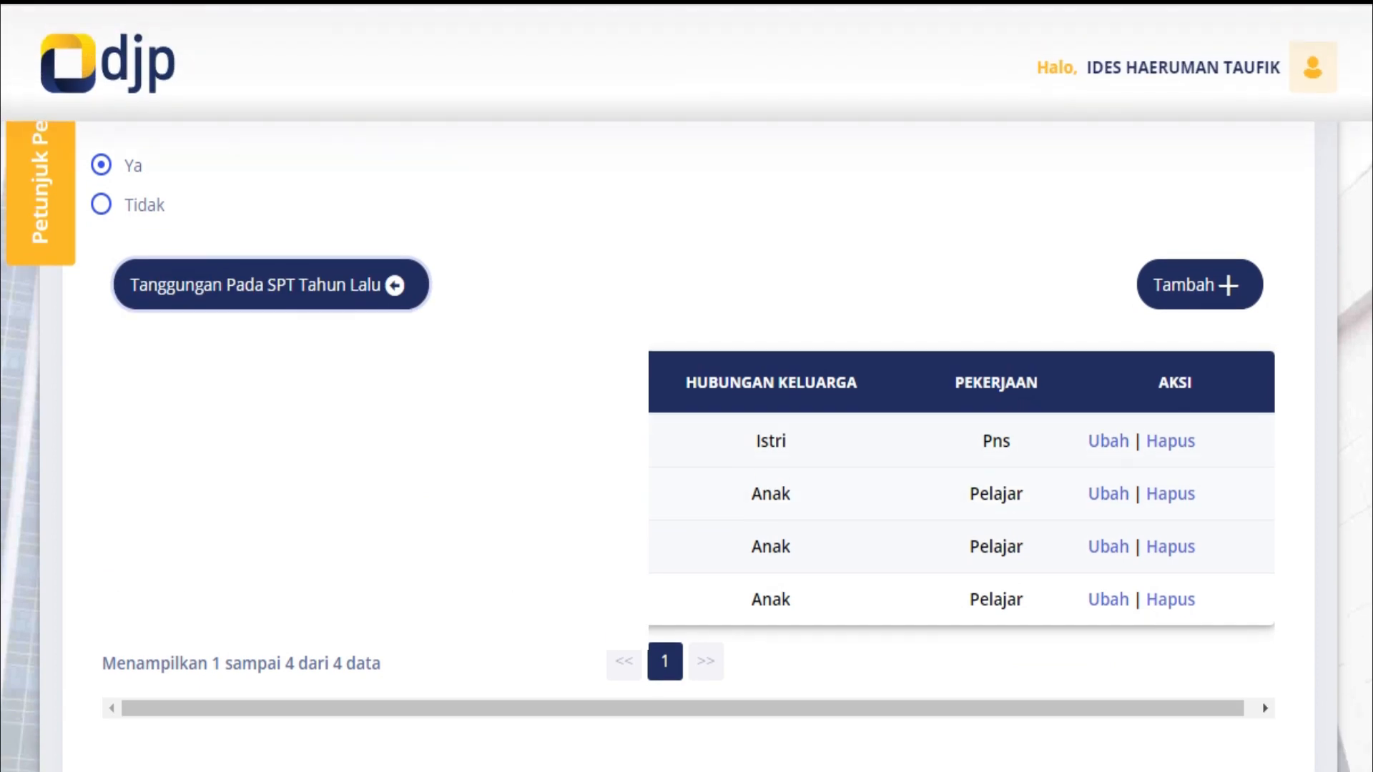
pyautogui.scroll(-2, 686, 386)
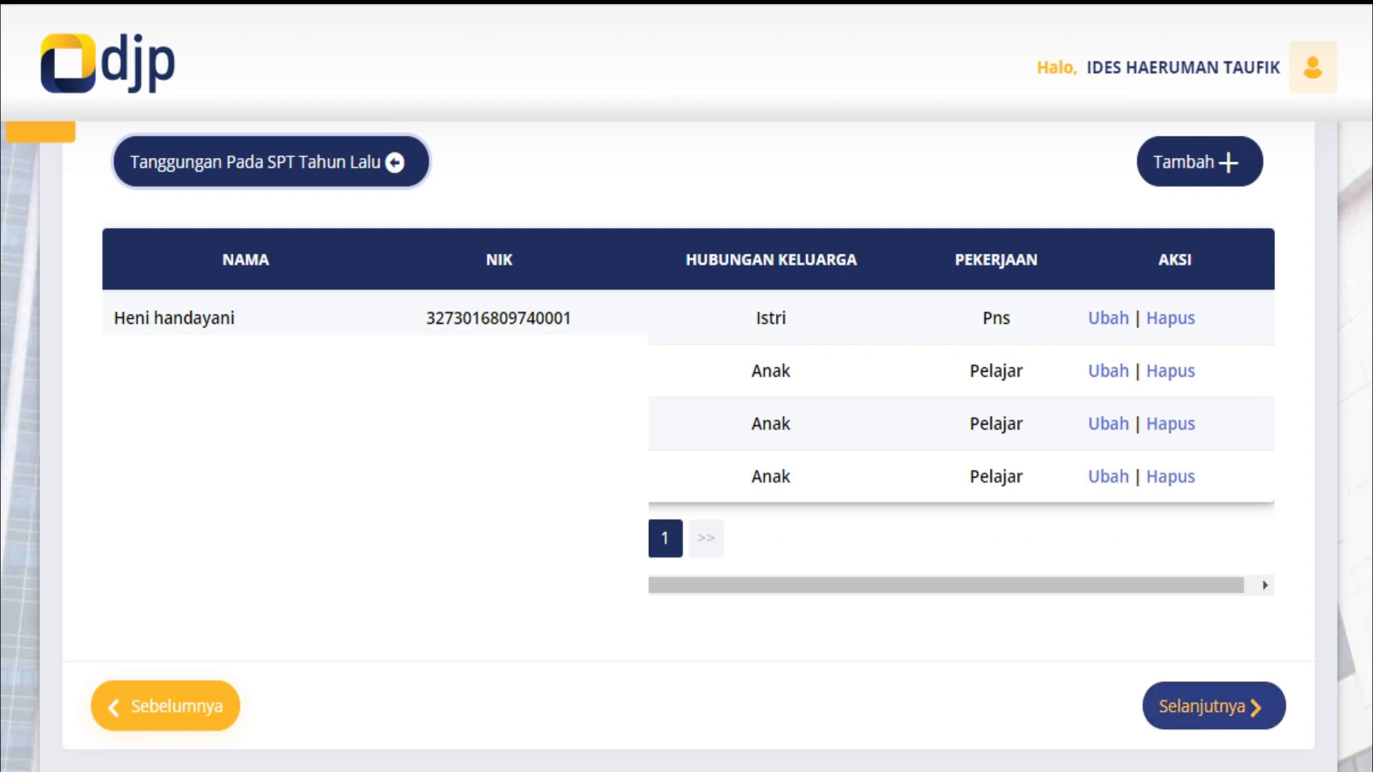
pyautogui.click(1213, 706)
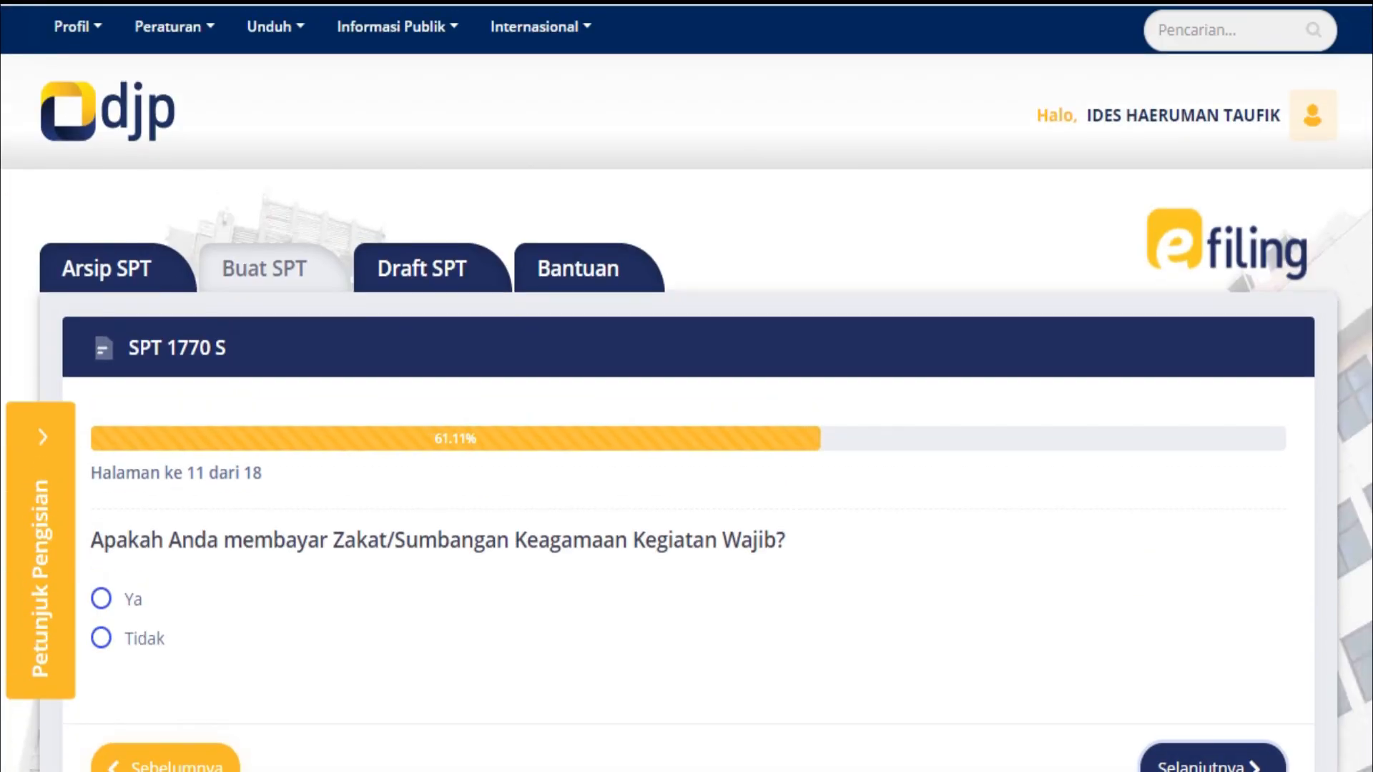
# Answer Tidak to paying zakat on page 11 and continue
pyautogui.click(101, 637)
pyautogui.scroll(-3, 102, 638)
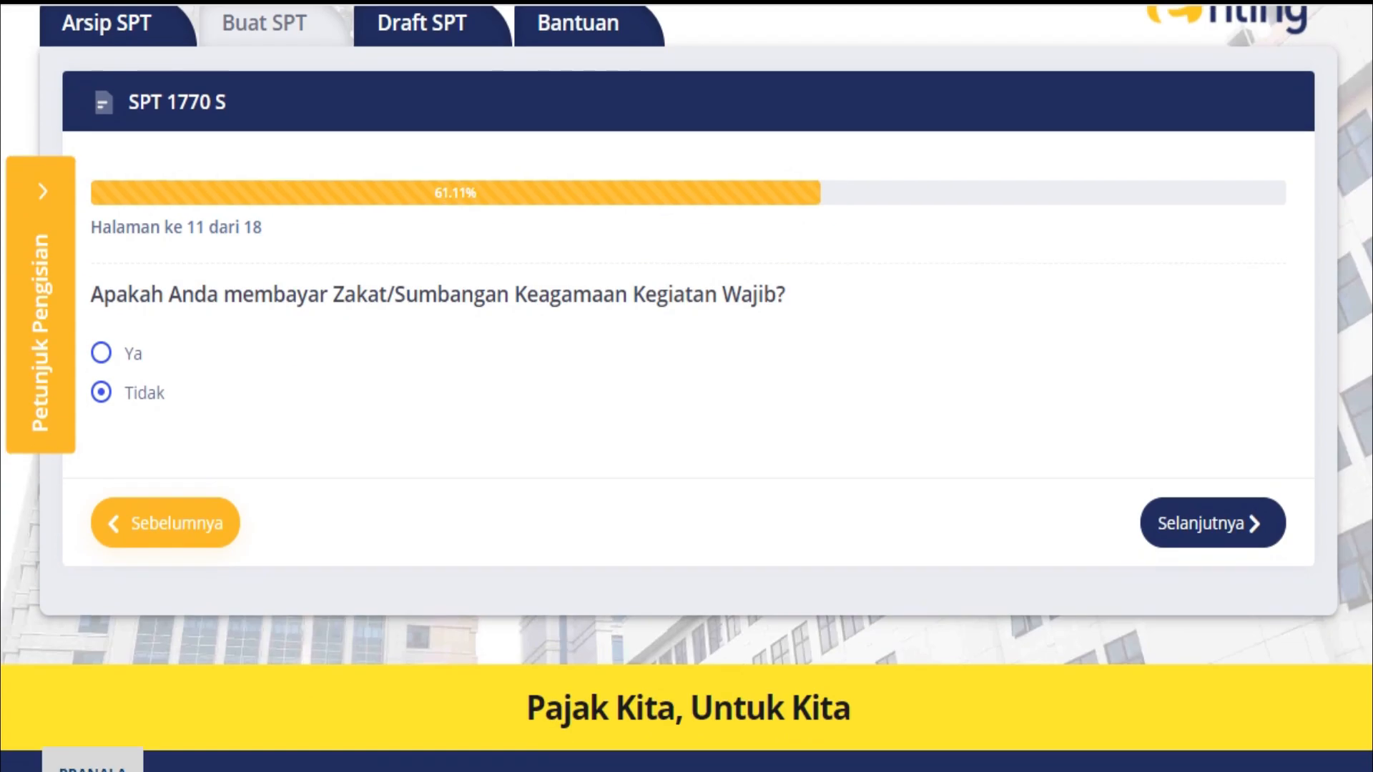
pyautogui.click(1213, 523)
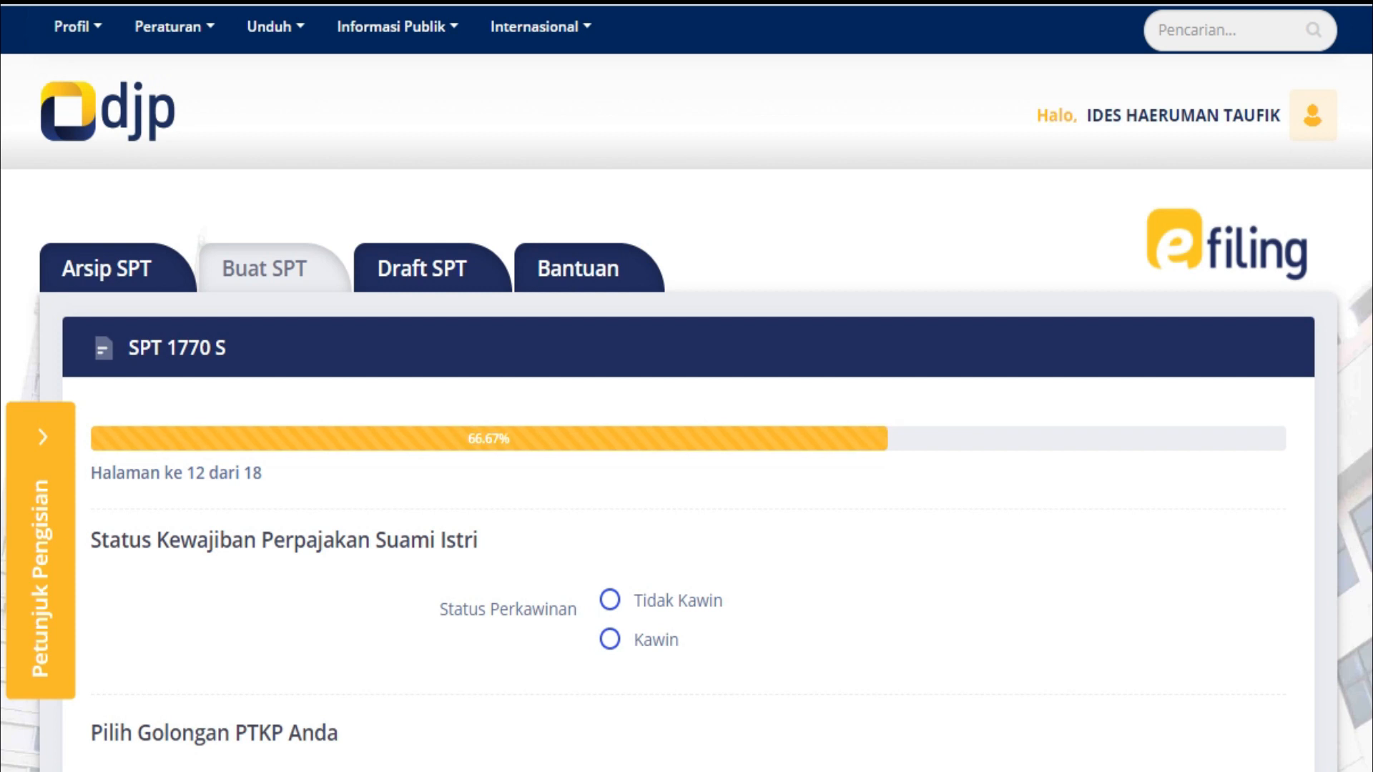
# Confirm Kawin status, KK / Kepala Keluarga spouse status and PTKP category Kawin/K
pyautogui.click(610, 640)
pyautogui.scroll(-1, 687, 389)
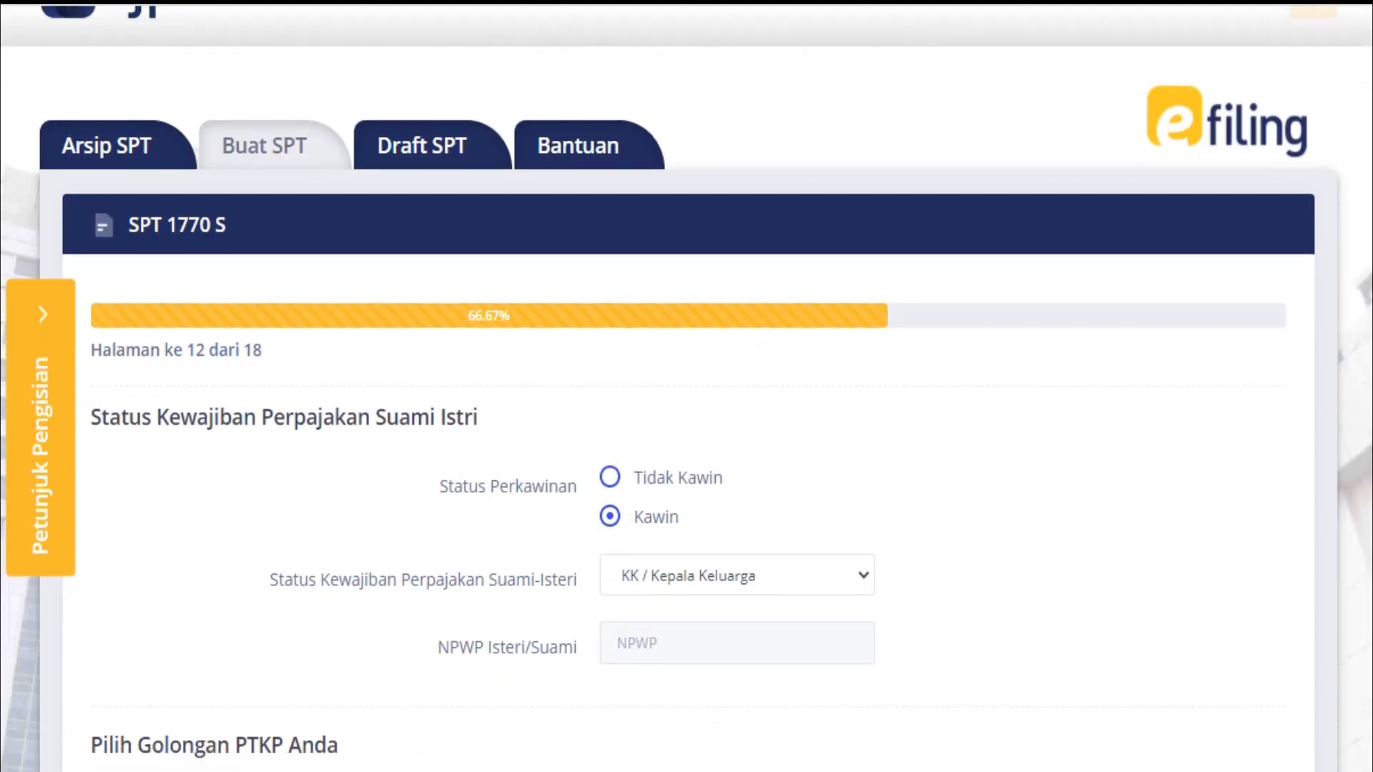
pyautogui.click(736, 575)
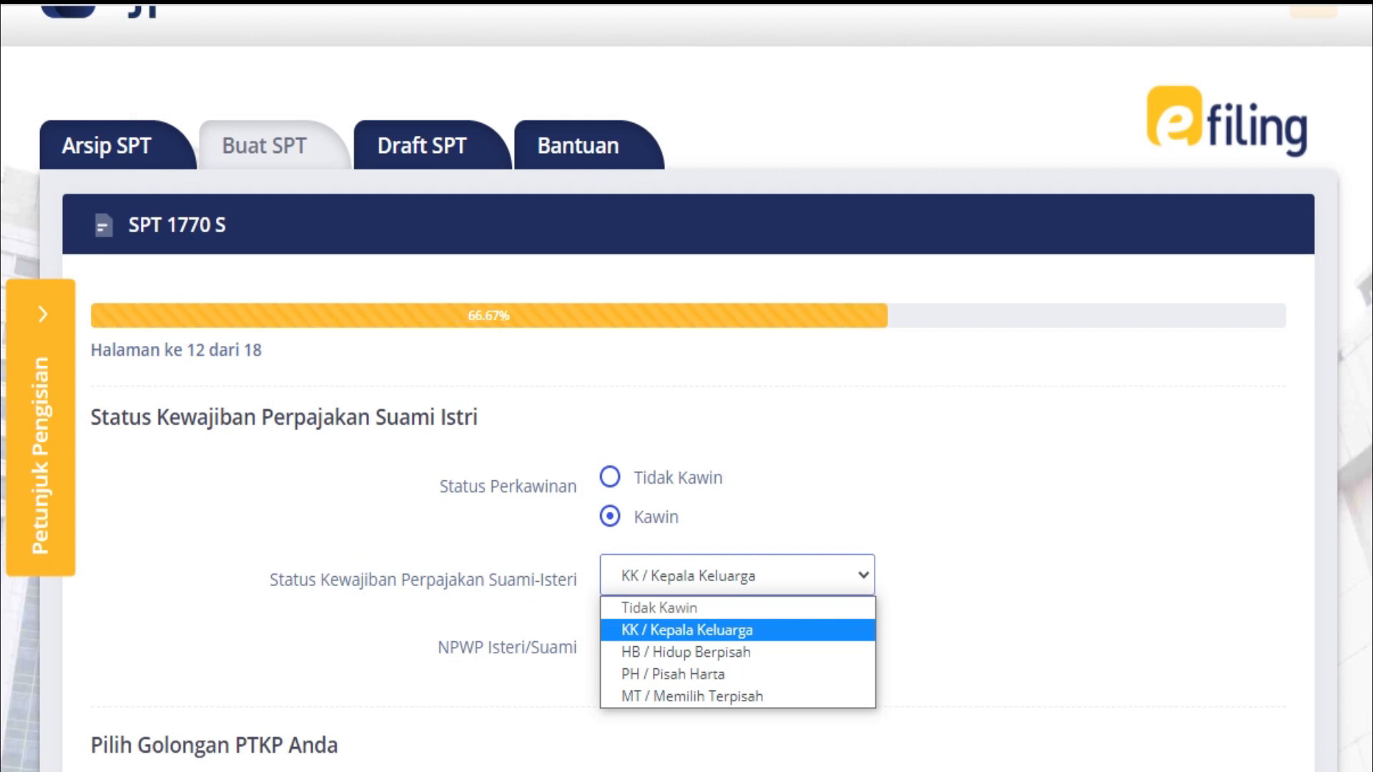
pyautogui.click(686, 630)
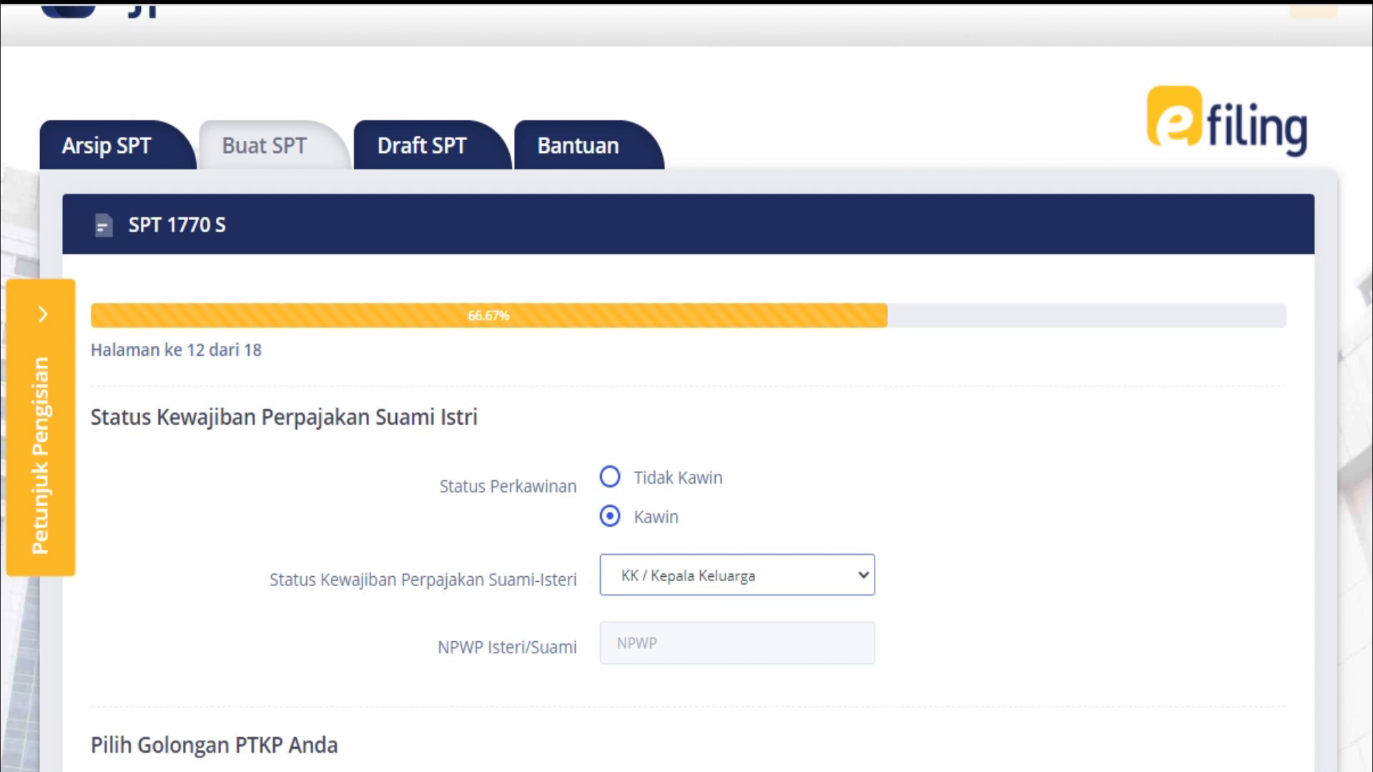
pyautogui.scroll(-4, 687, 429)
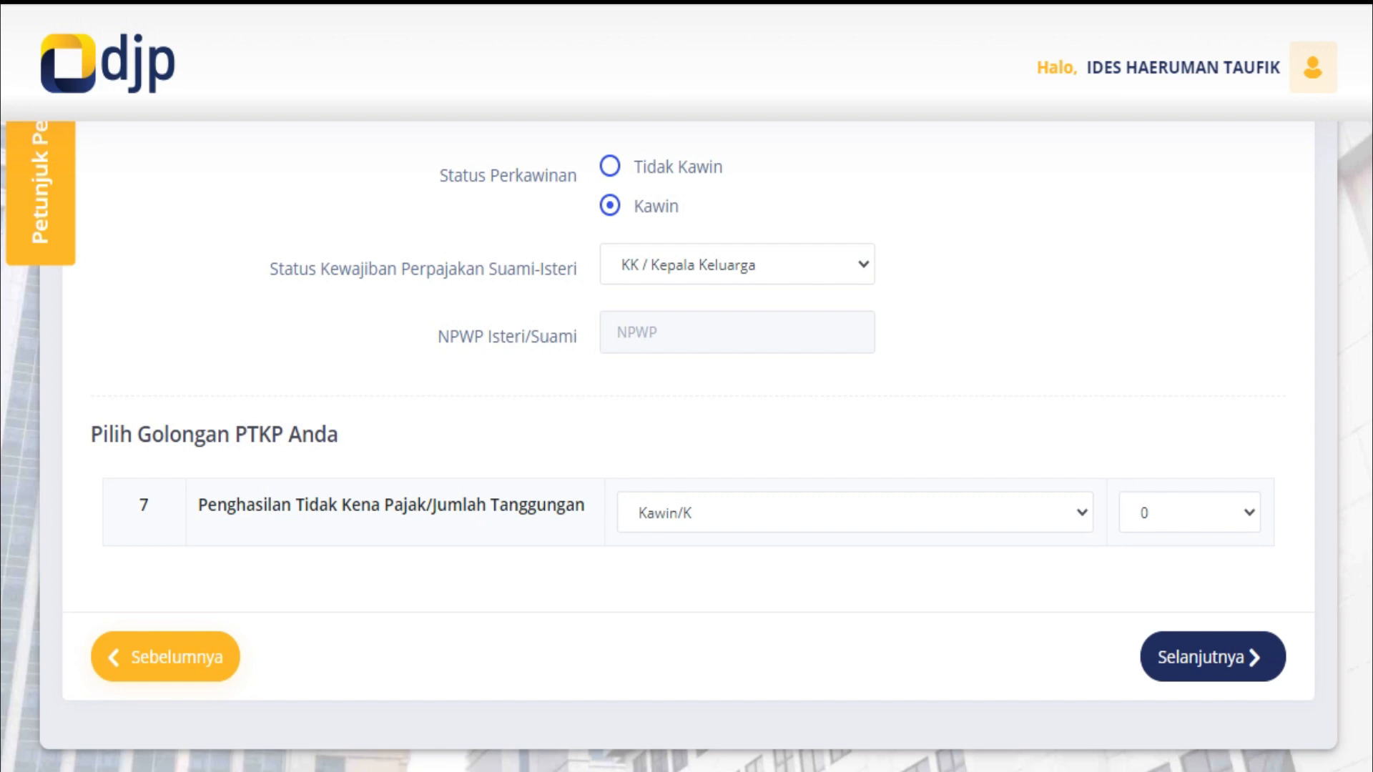
pyautogui.click(855, 512)
pyautogui.click(855, 568)
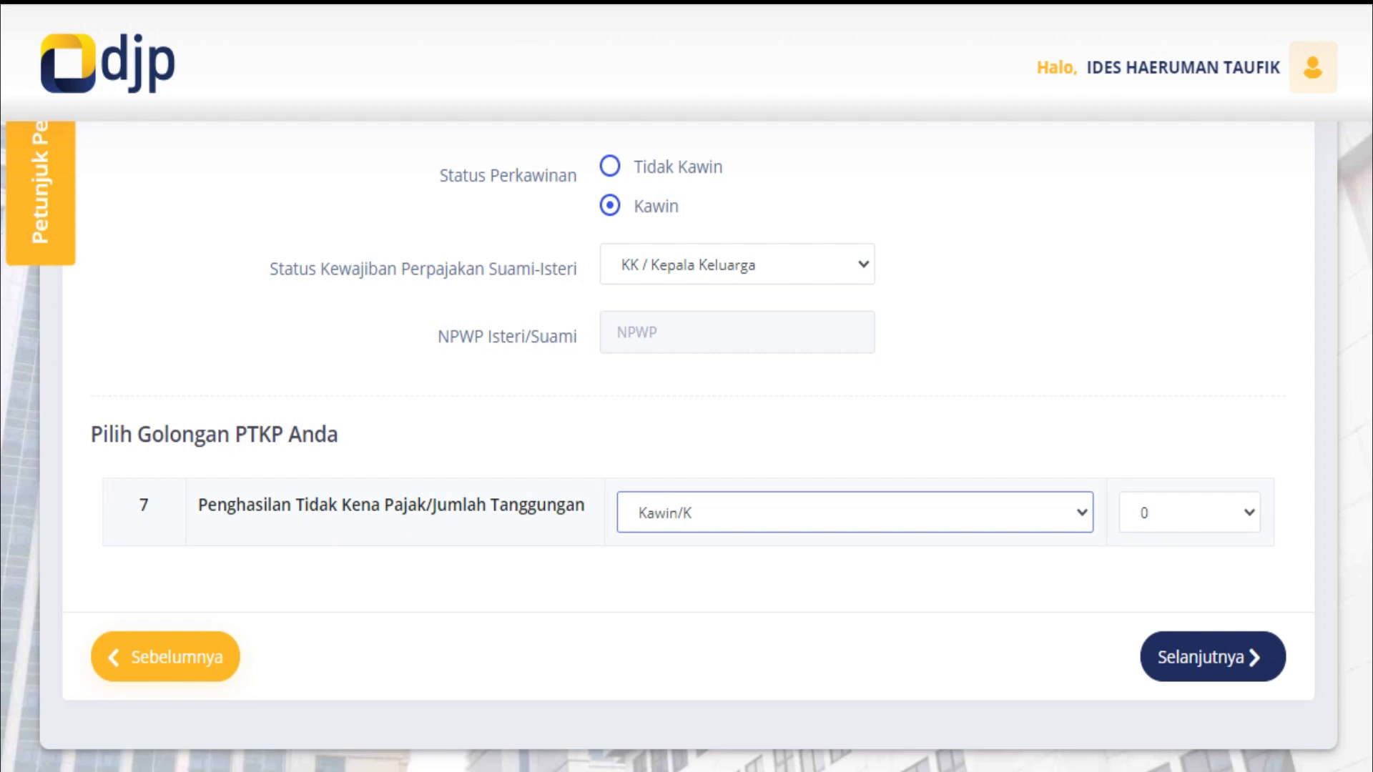
pyautogui.click(854, 513)
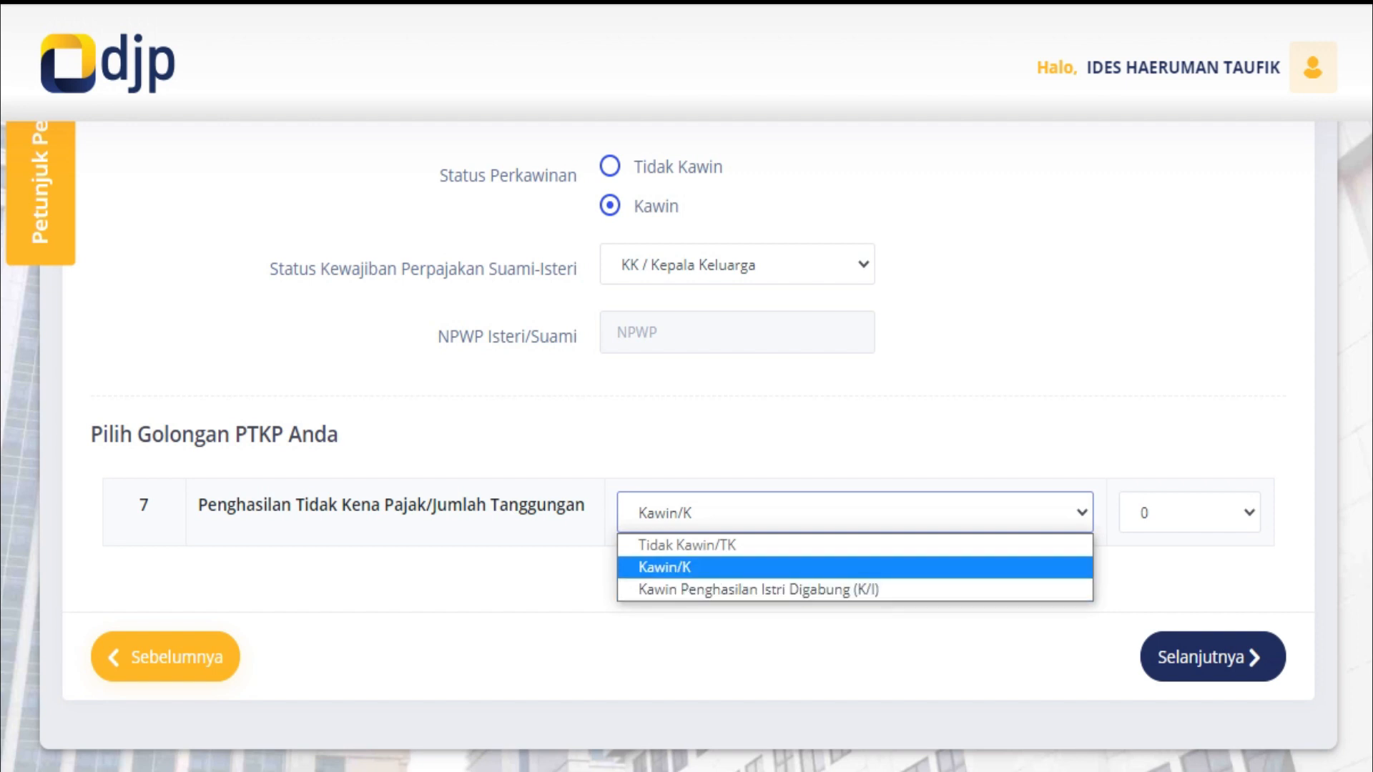
pyautogui.click(855, 568)
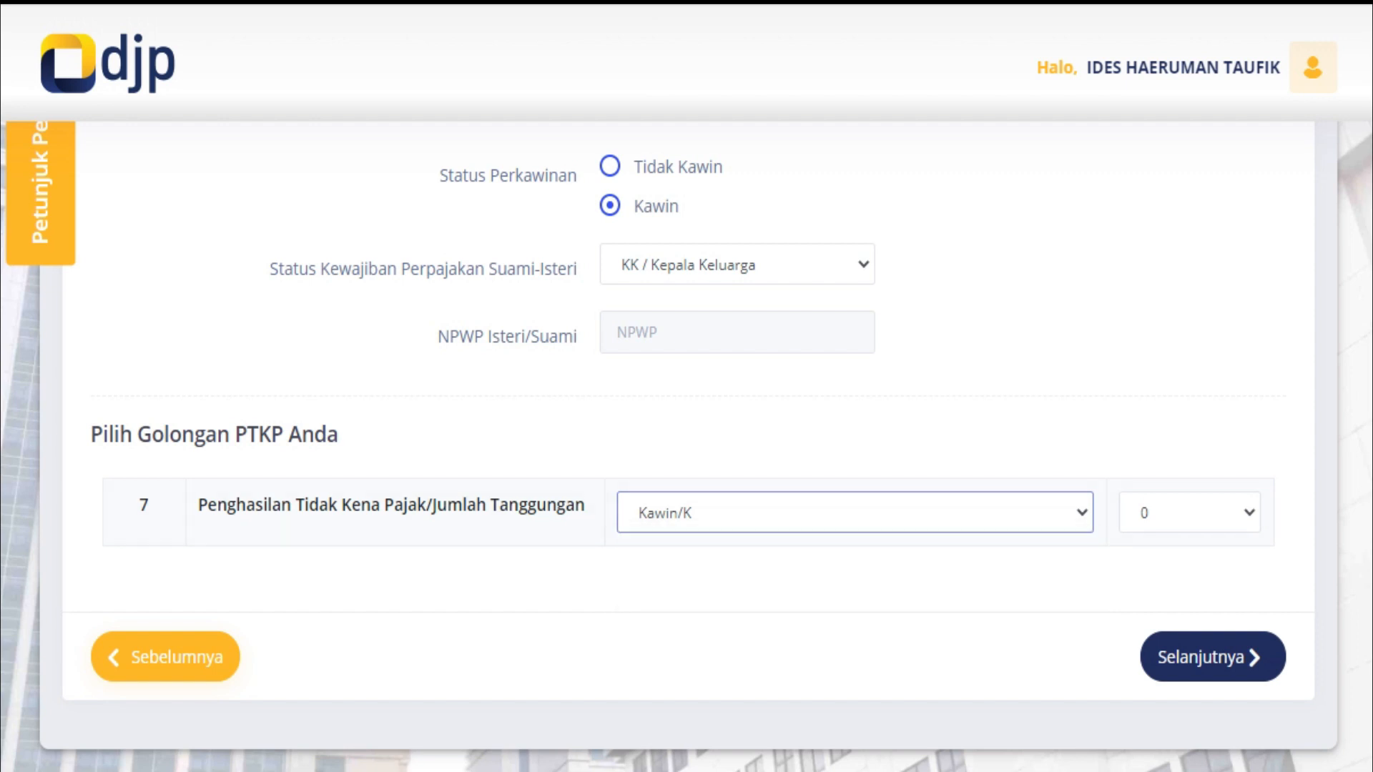
pyautogui.click(737, 265)
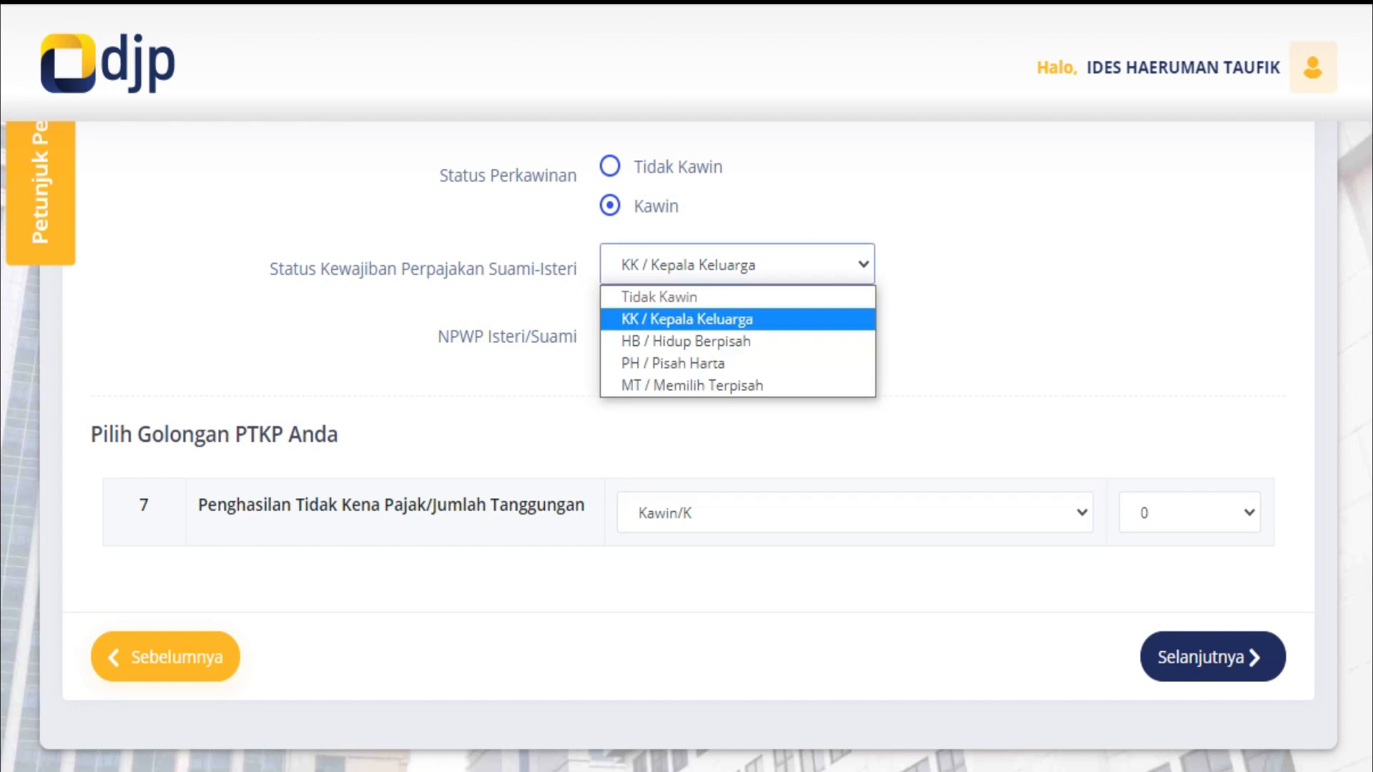
pyautogui.click(738, 319)
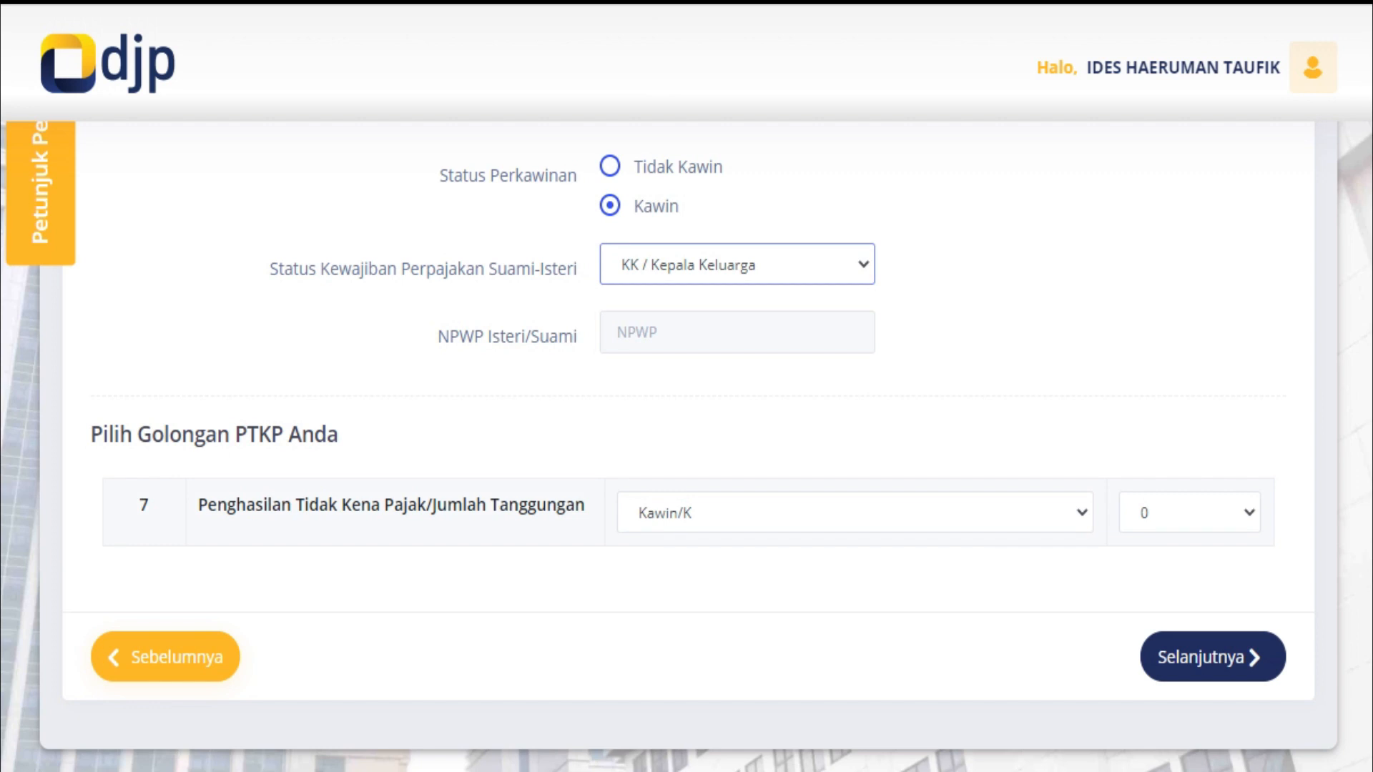
# Set the number of dependants to 3 and continue to page 13
pyautogui.click(1190, 513)
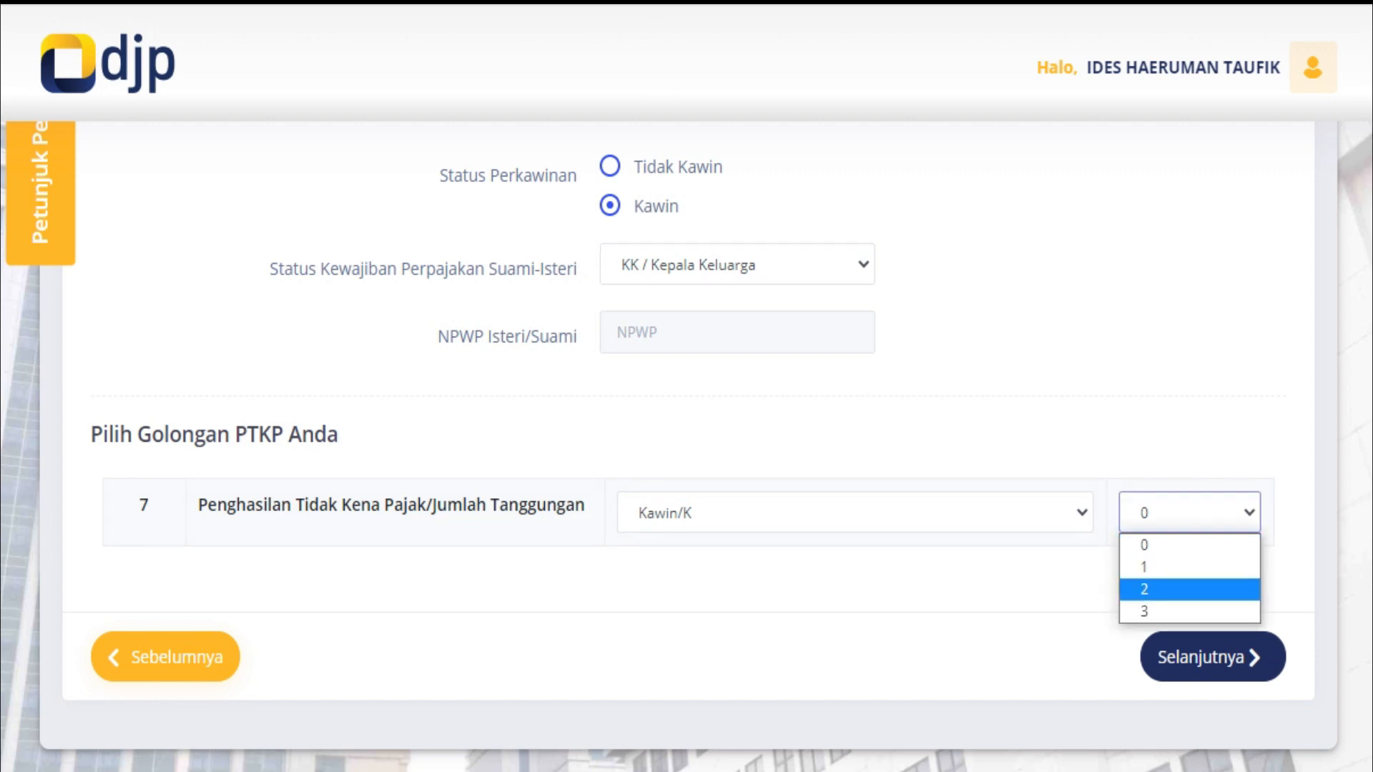
pyautogui.click(1190, 612)
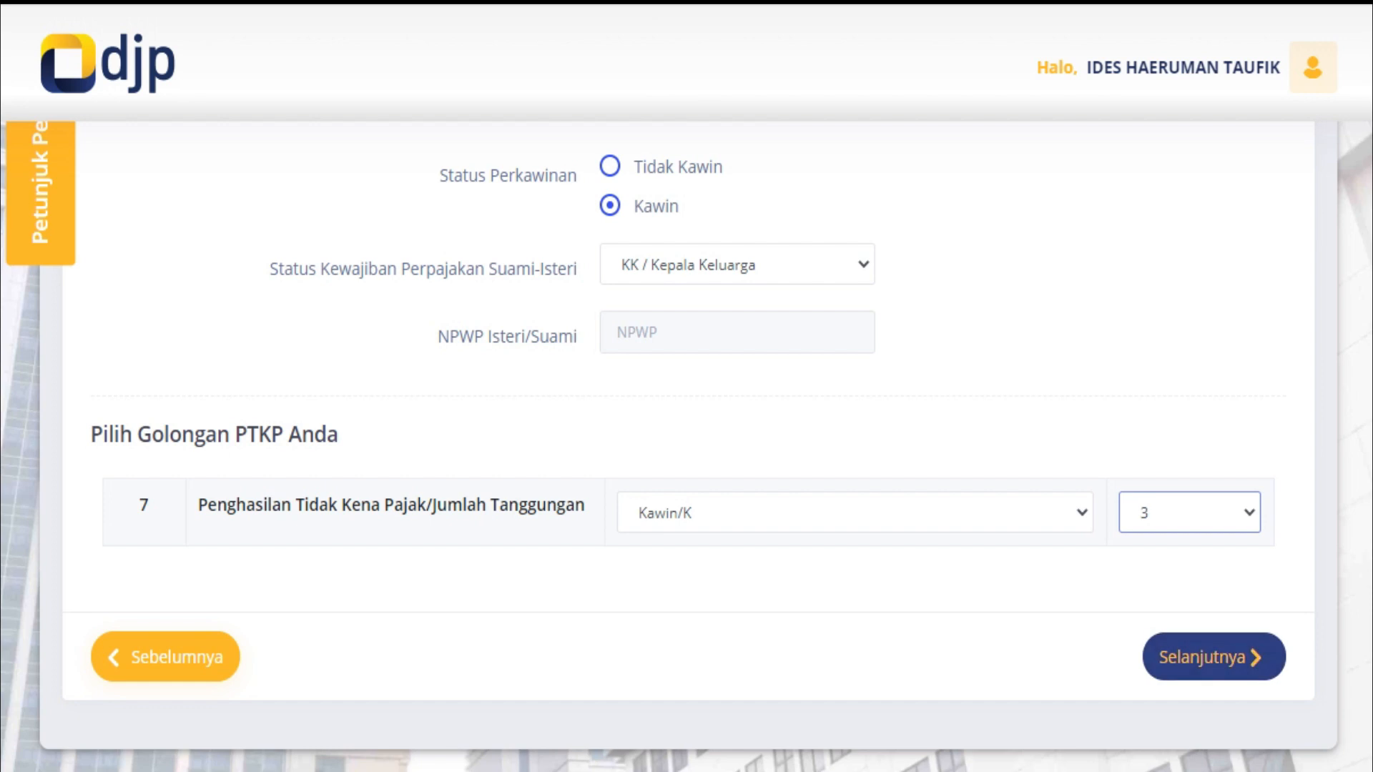
pyautogui.click(1213, 657)
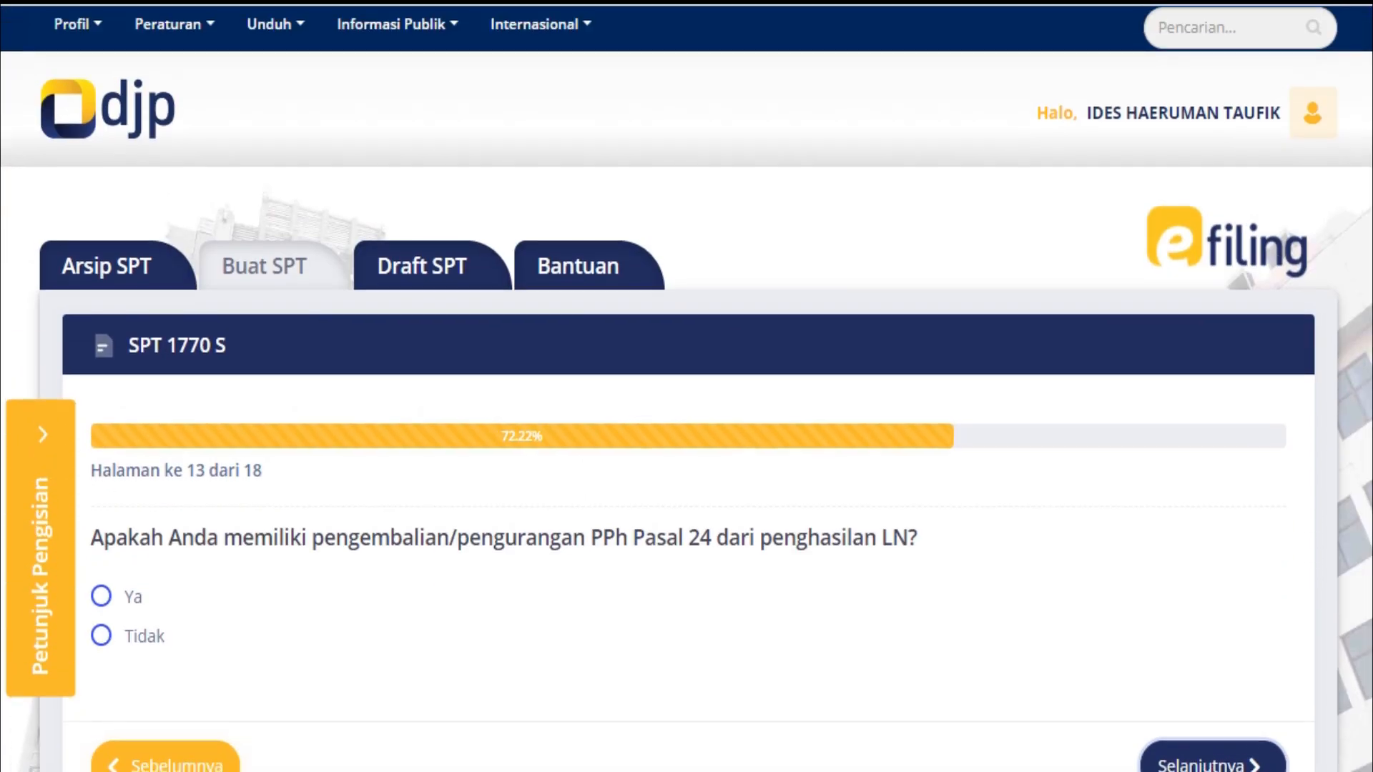
# Answer Tidak to the PPh Pasal 24 question and pass the empty PPh Pasal 25 page
pyautogui.scroll(-3, 686, 386)
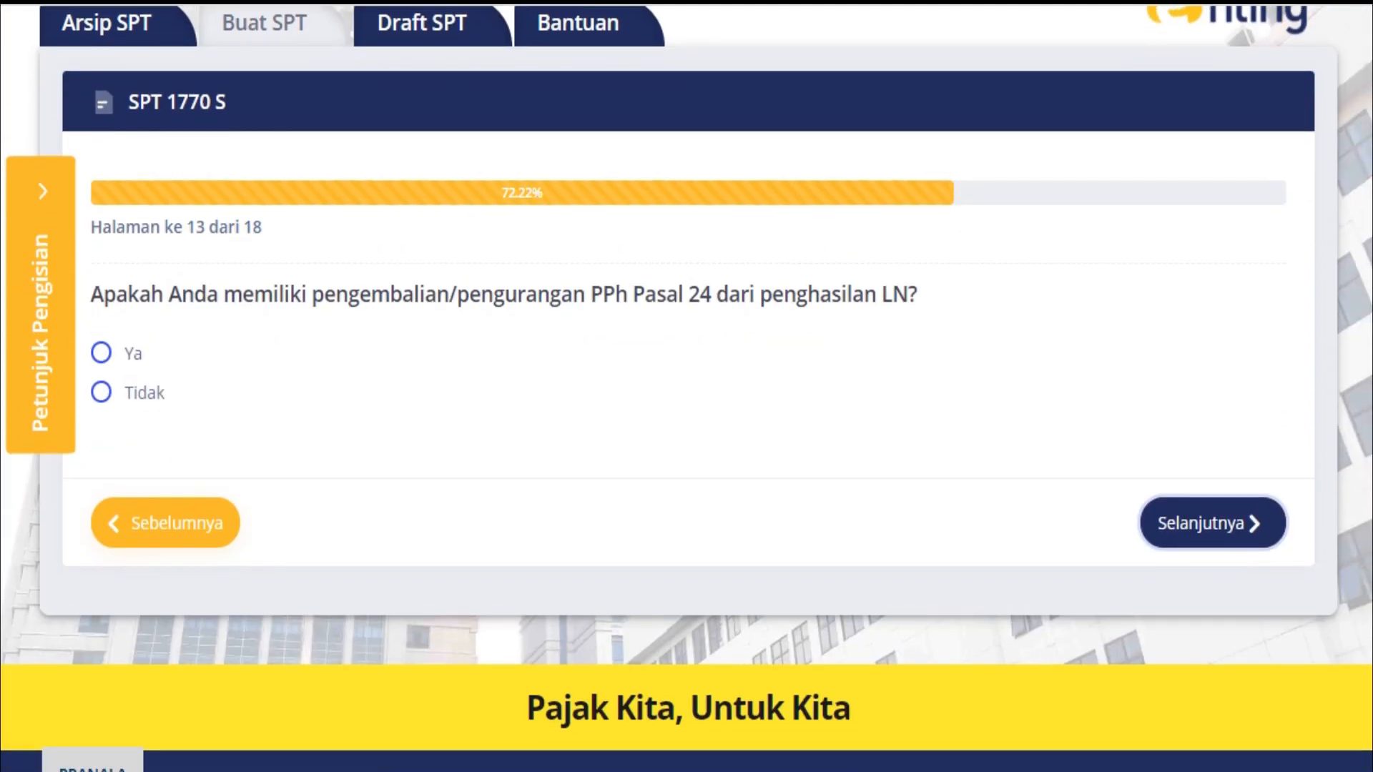
pyautogui.click(100, 392)
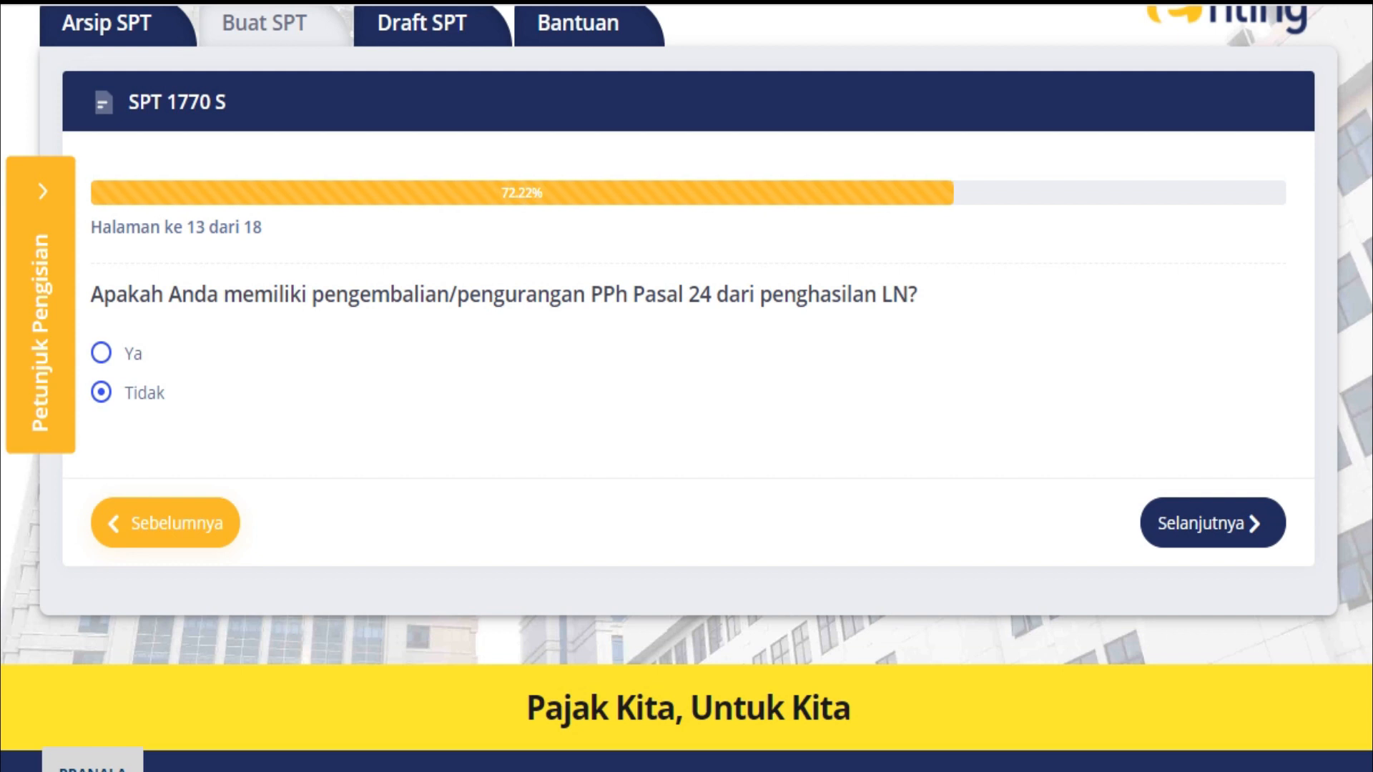
pyautogui.click(1213, 522)
pyautogui.scroll(-3, 686, 429)
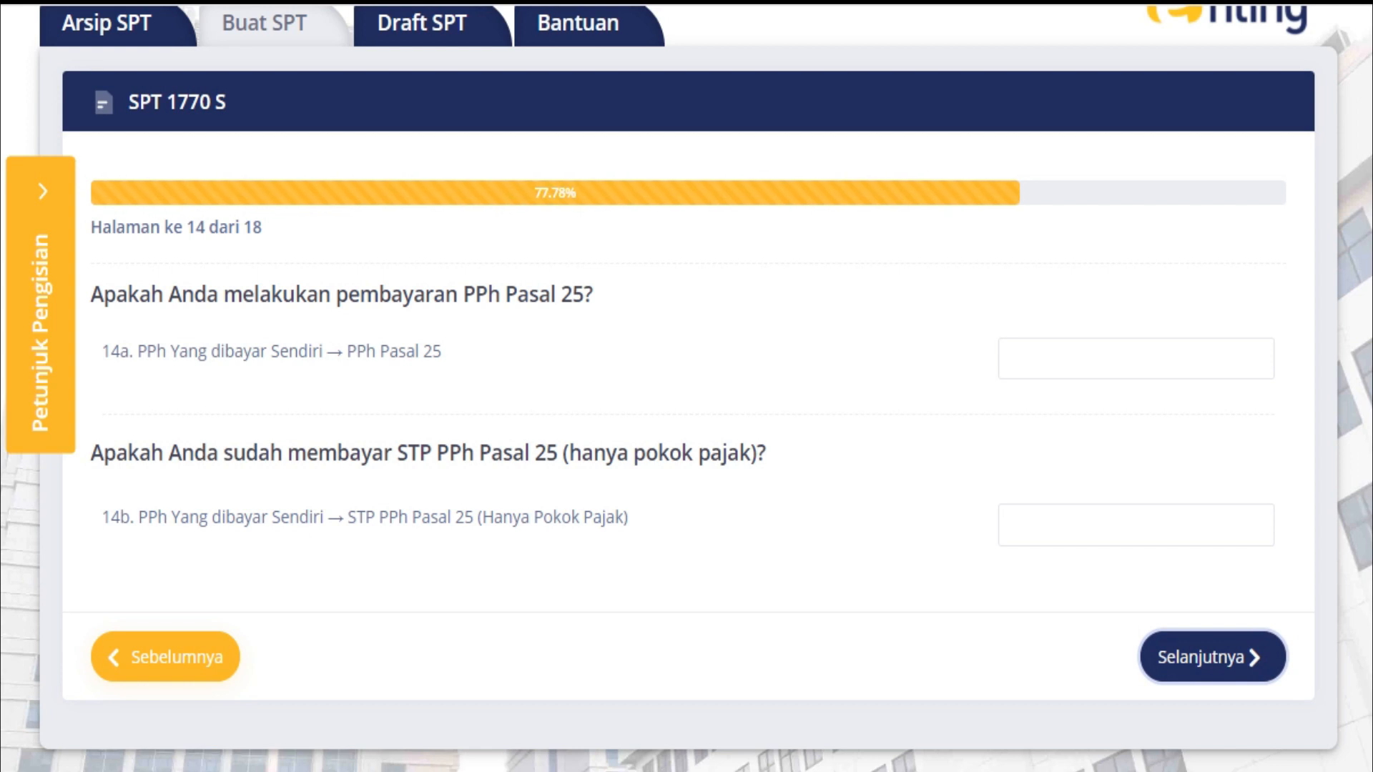
pyautogui.click(1213, 657)
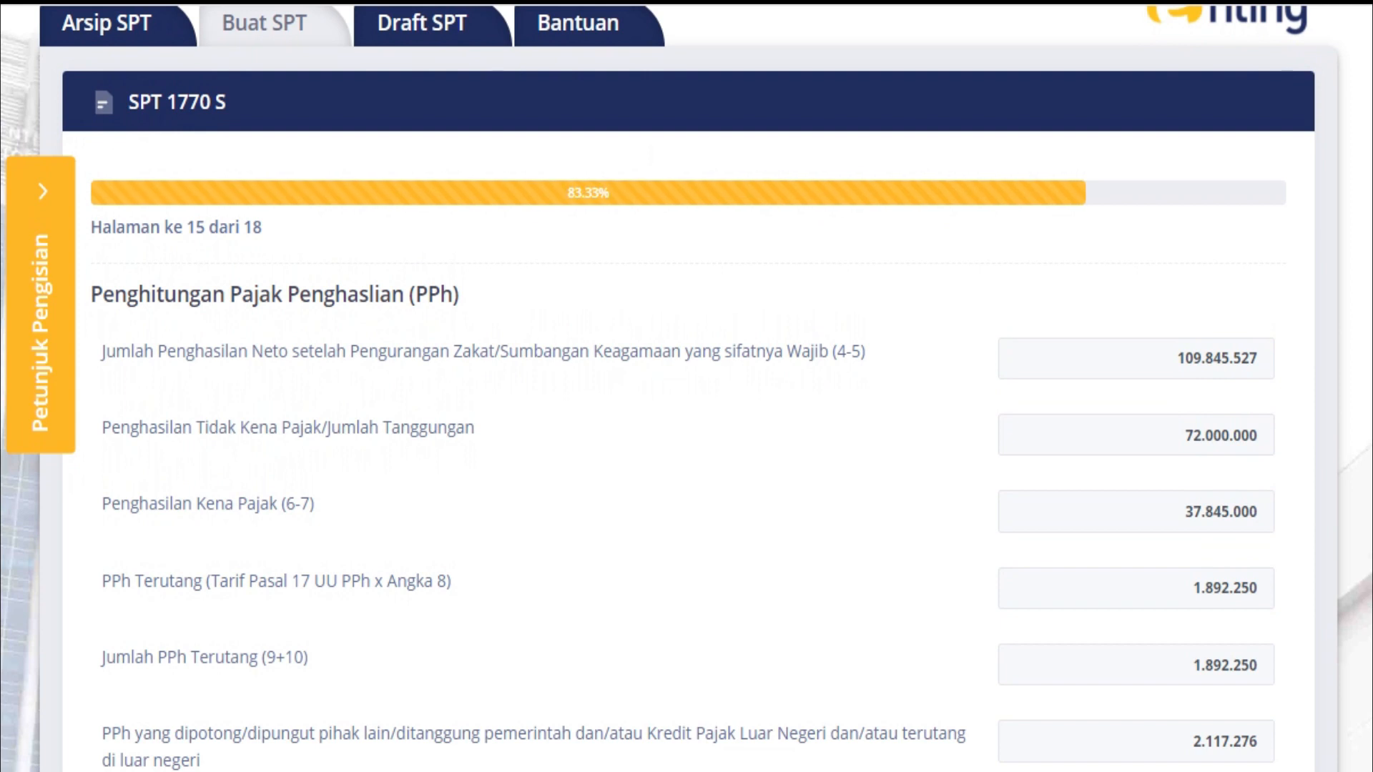
# Review the page 15 PPh calculation totals ending in a 225.026 Lebih Bayar
pyautogui.scroll(-8, 687, 429)
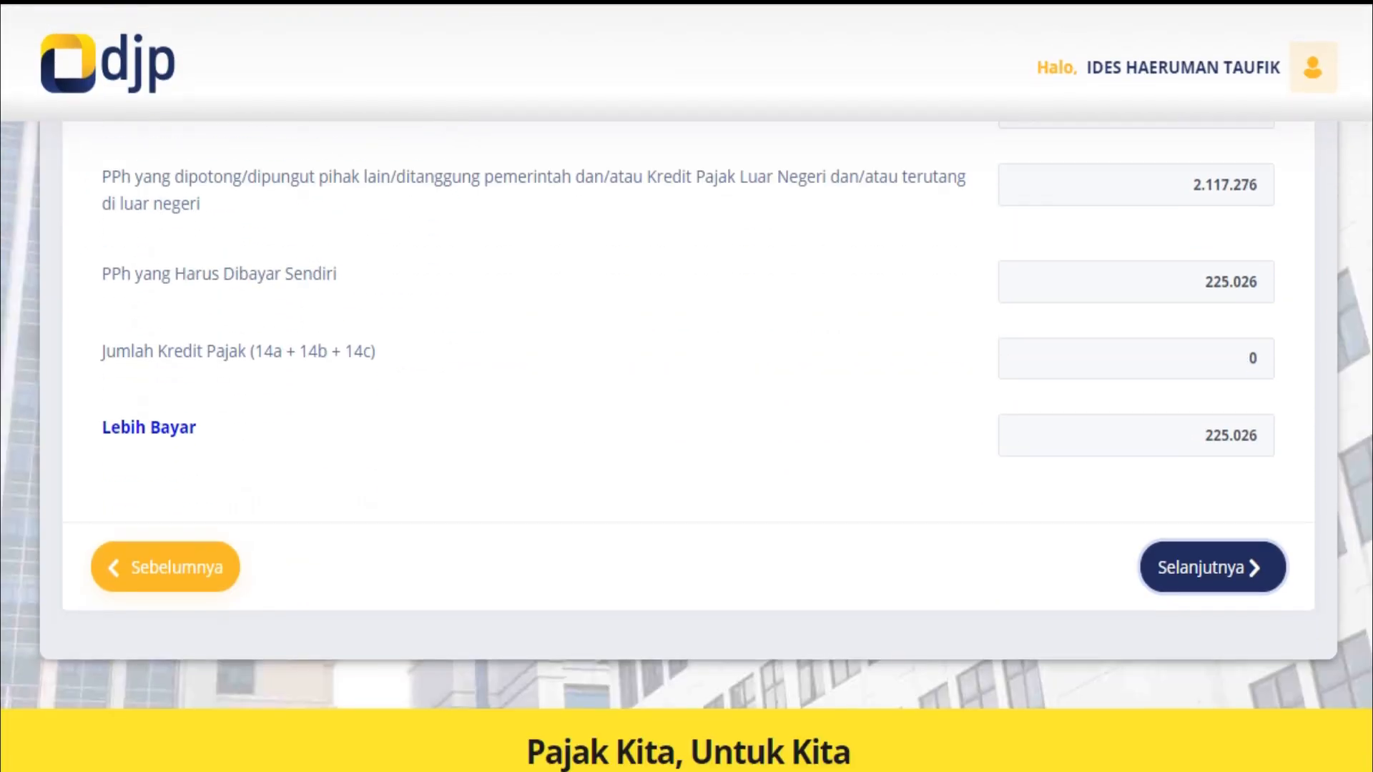
pyautogui.scroll(2, 686, 429)
pyautogui.scroll(4, 687, 429)
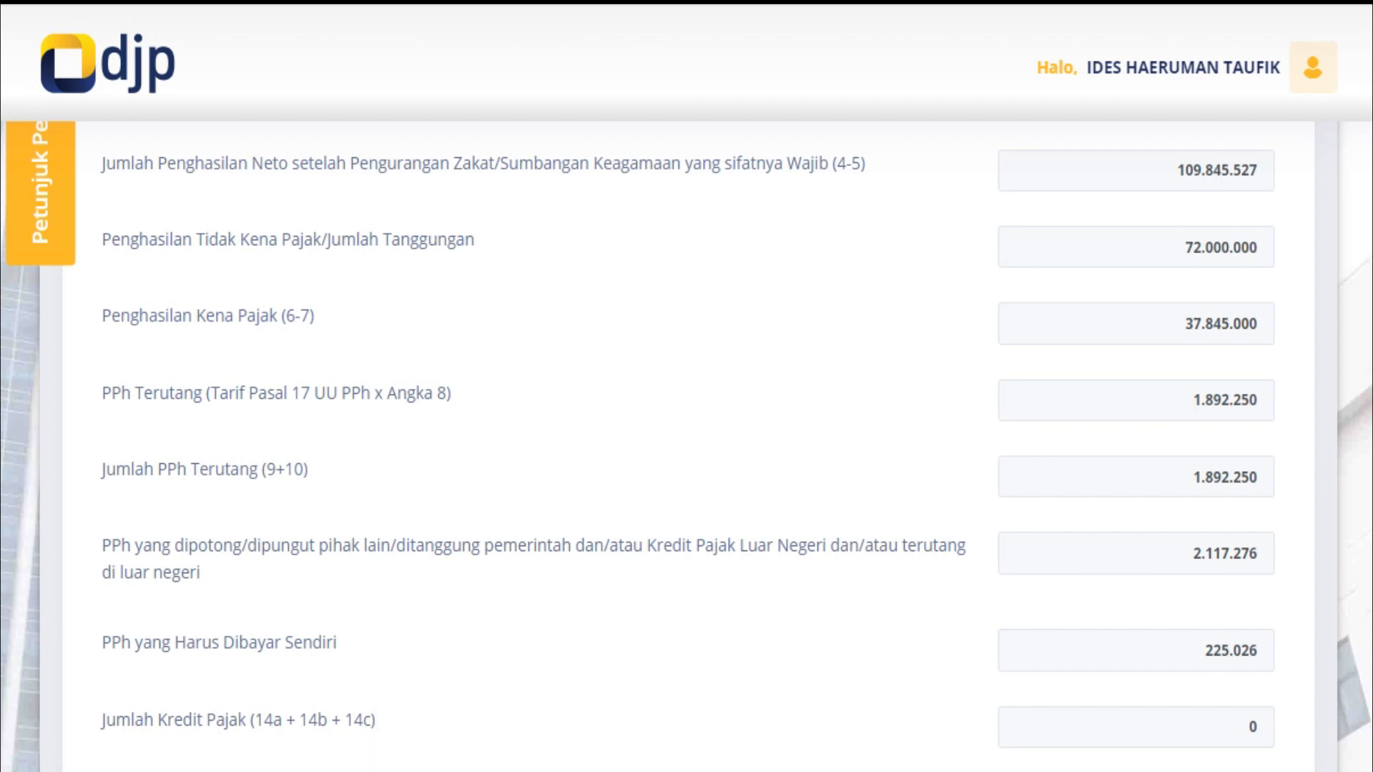
pyautogui.scroll(-7, 687, 446)
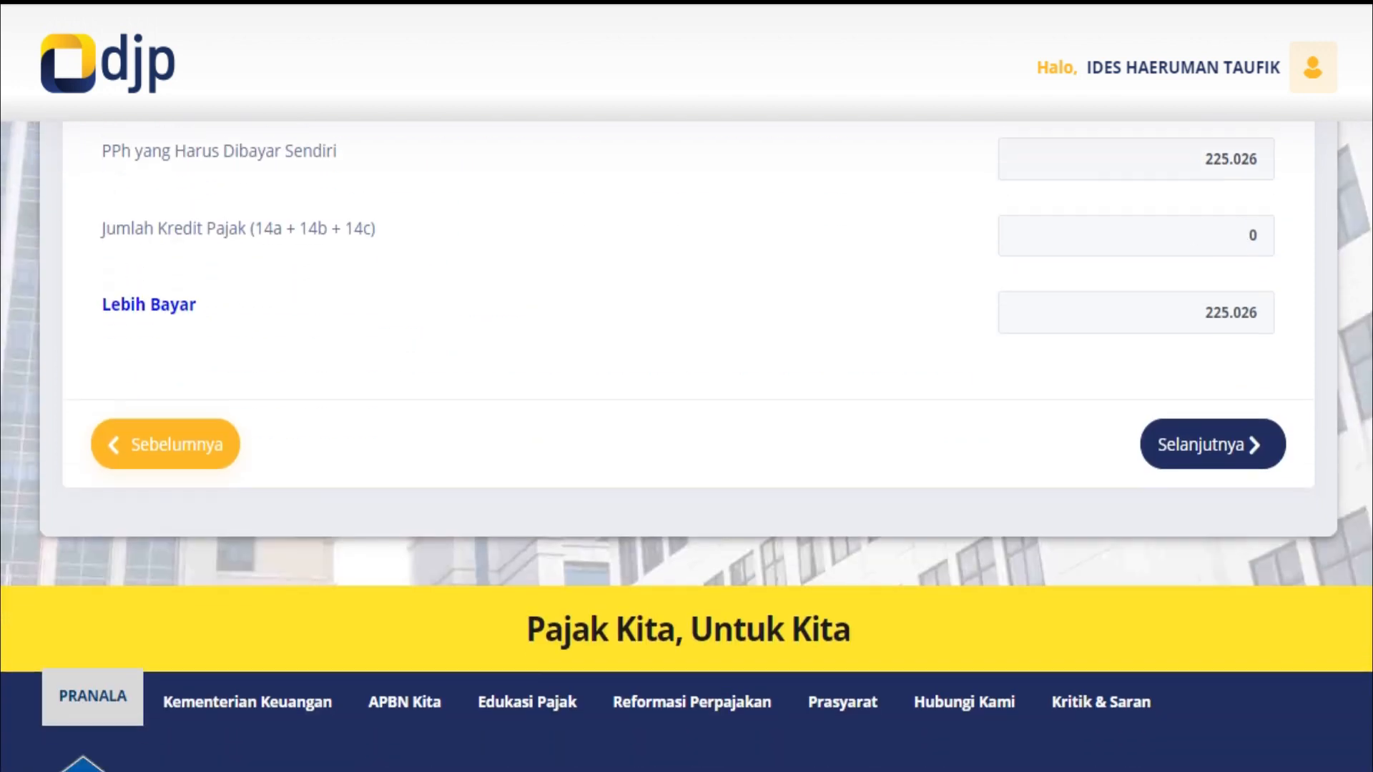
pyautogui.scroll(2, 687, 387)
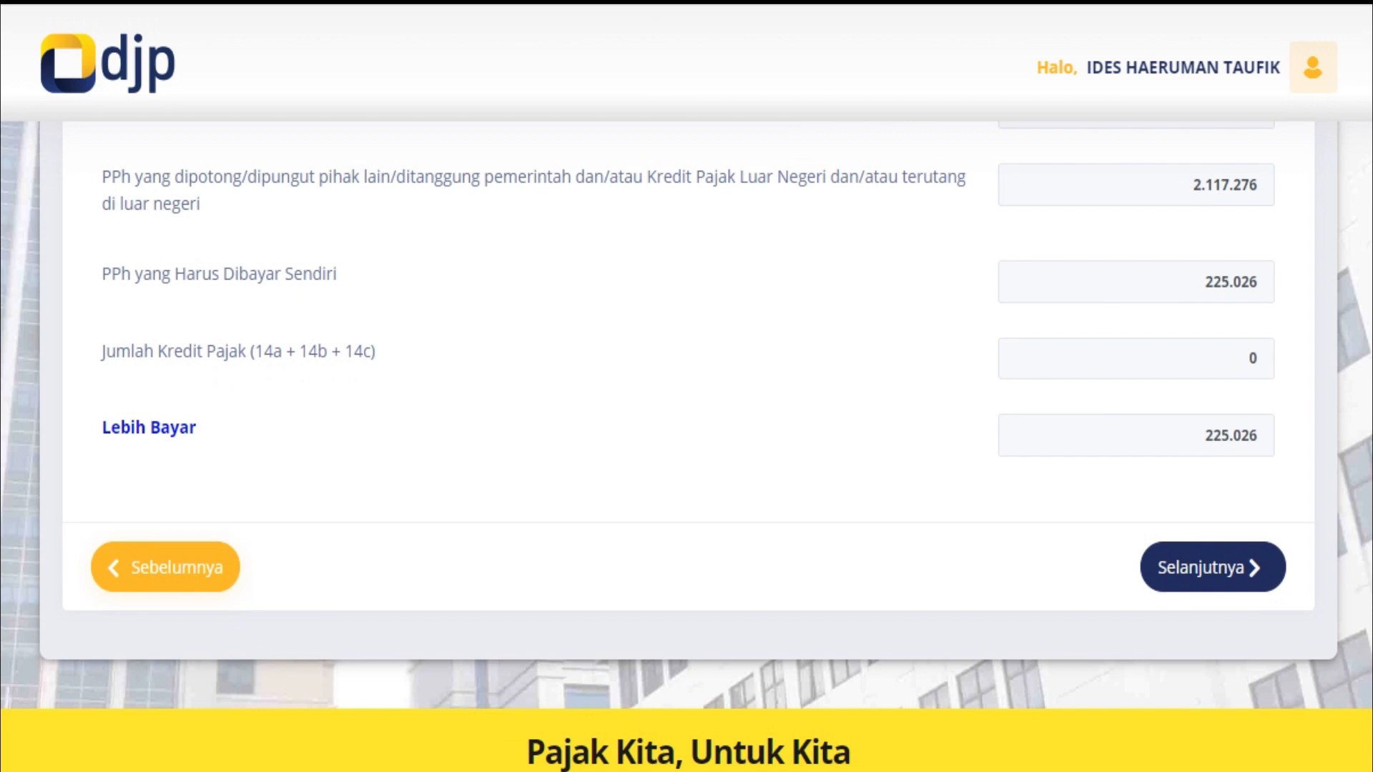
pyautogui.scroll(4, 686, 386)
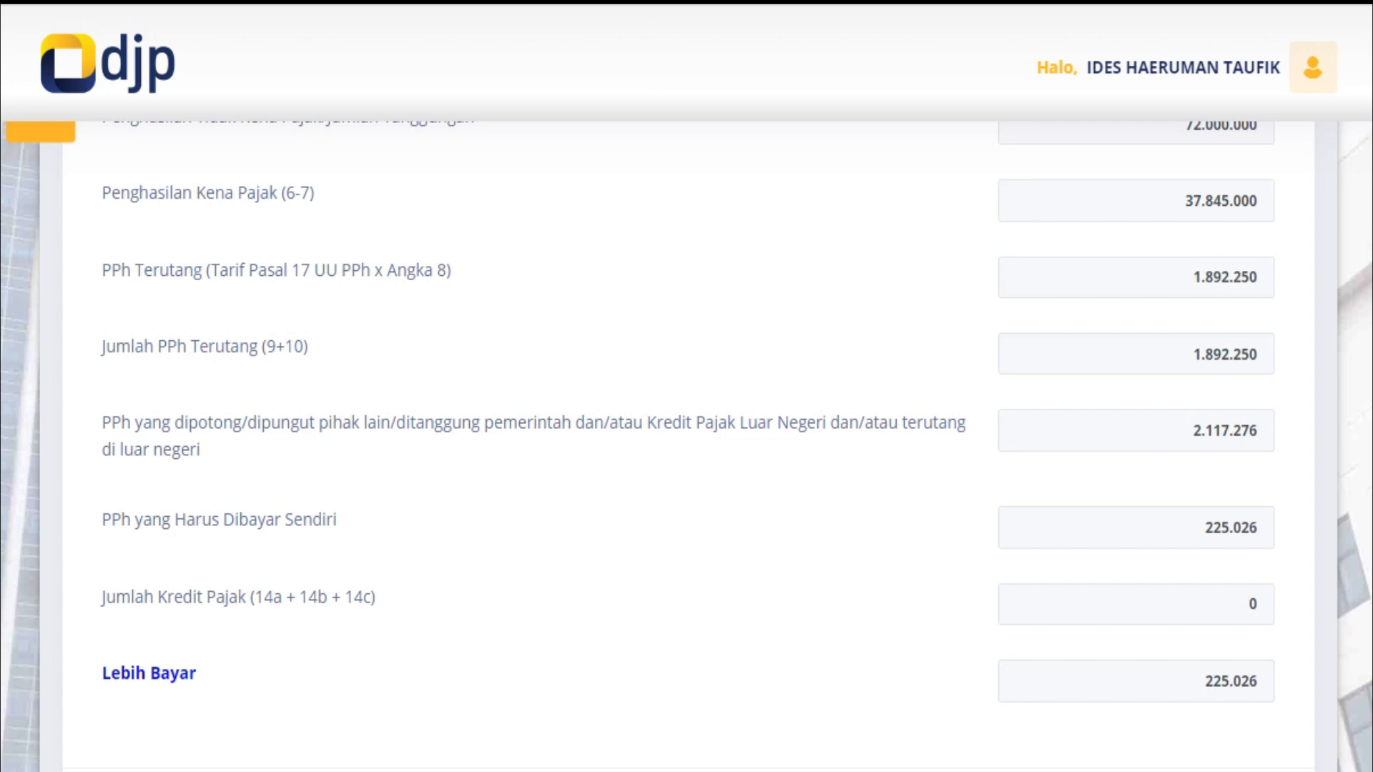
pyautogui.rightClick(716, 207)
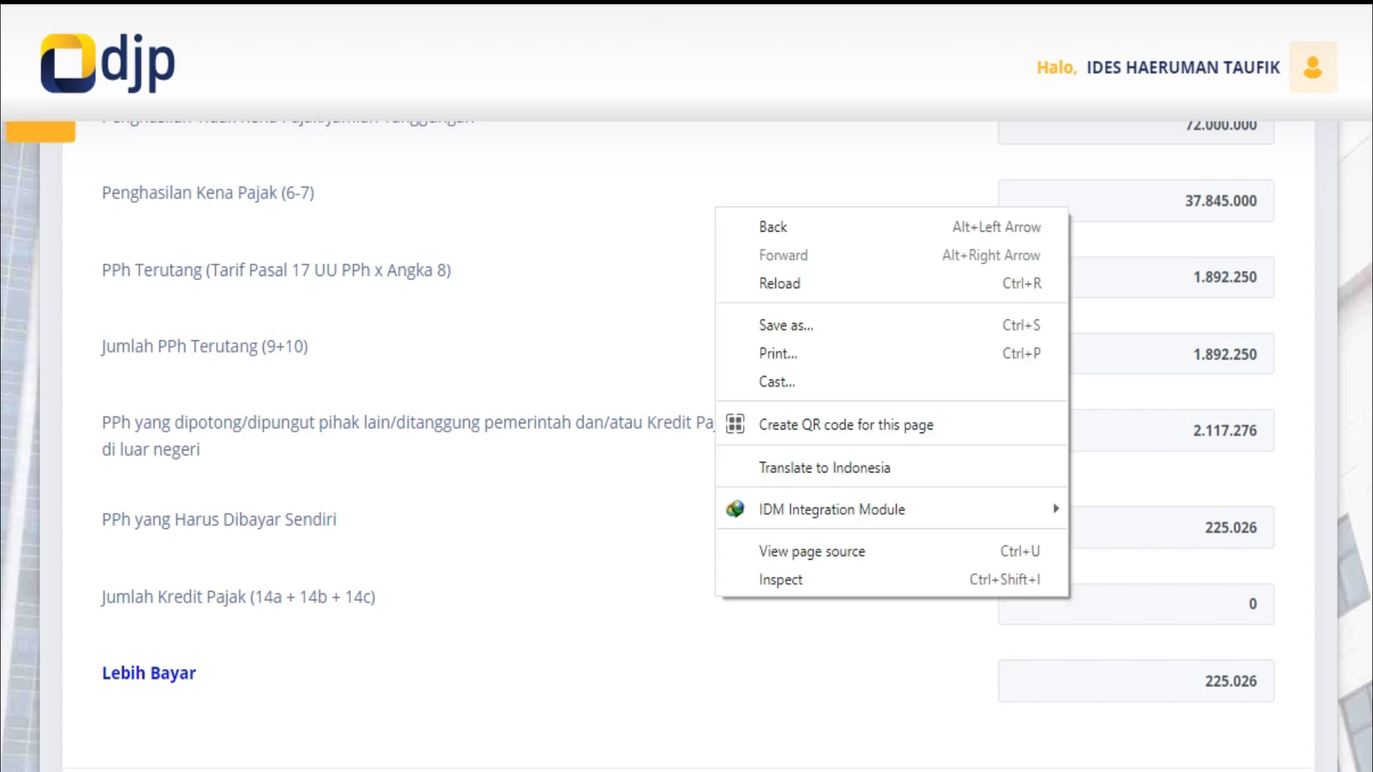
pyautogui.press('Escape')
pyautogui.scroll(3, 687, 386)
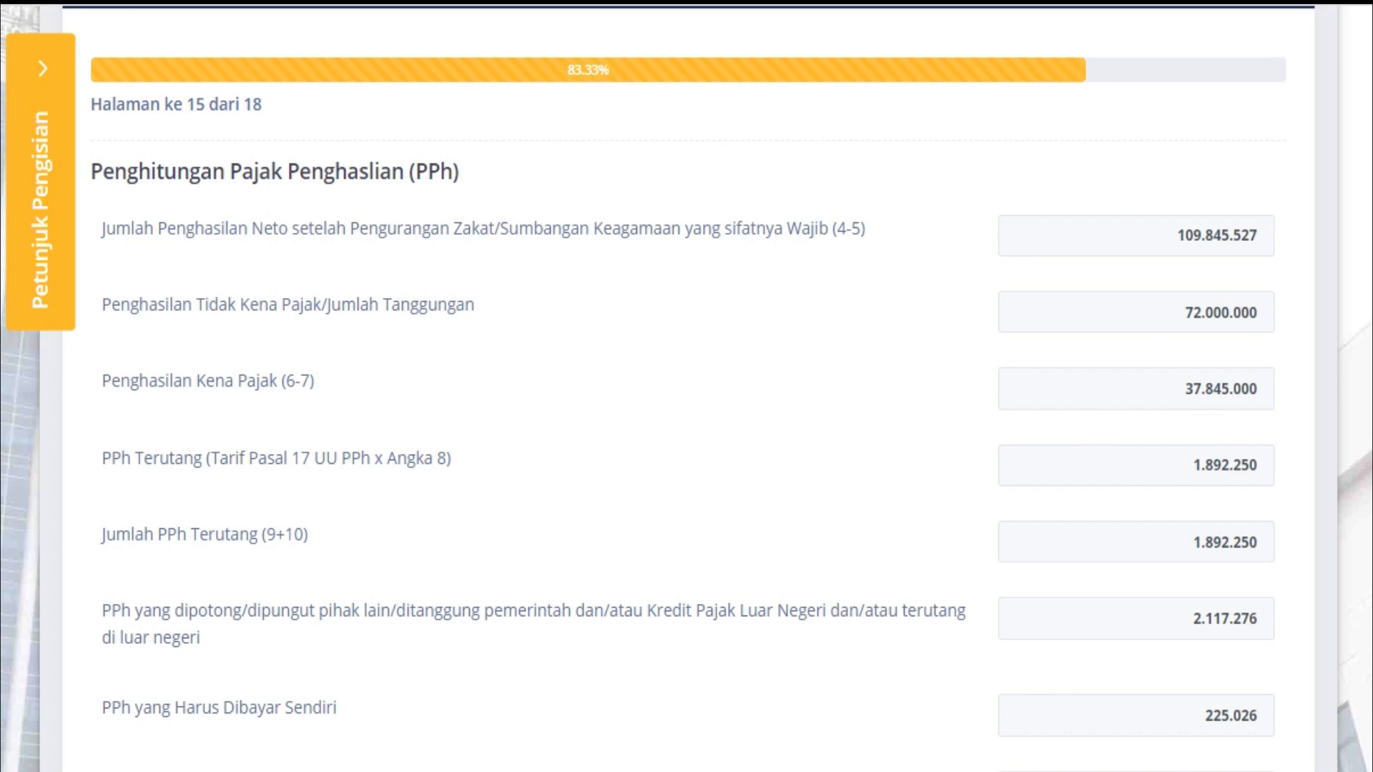
pyautogui.scroll(-6, 686, 386)
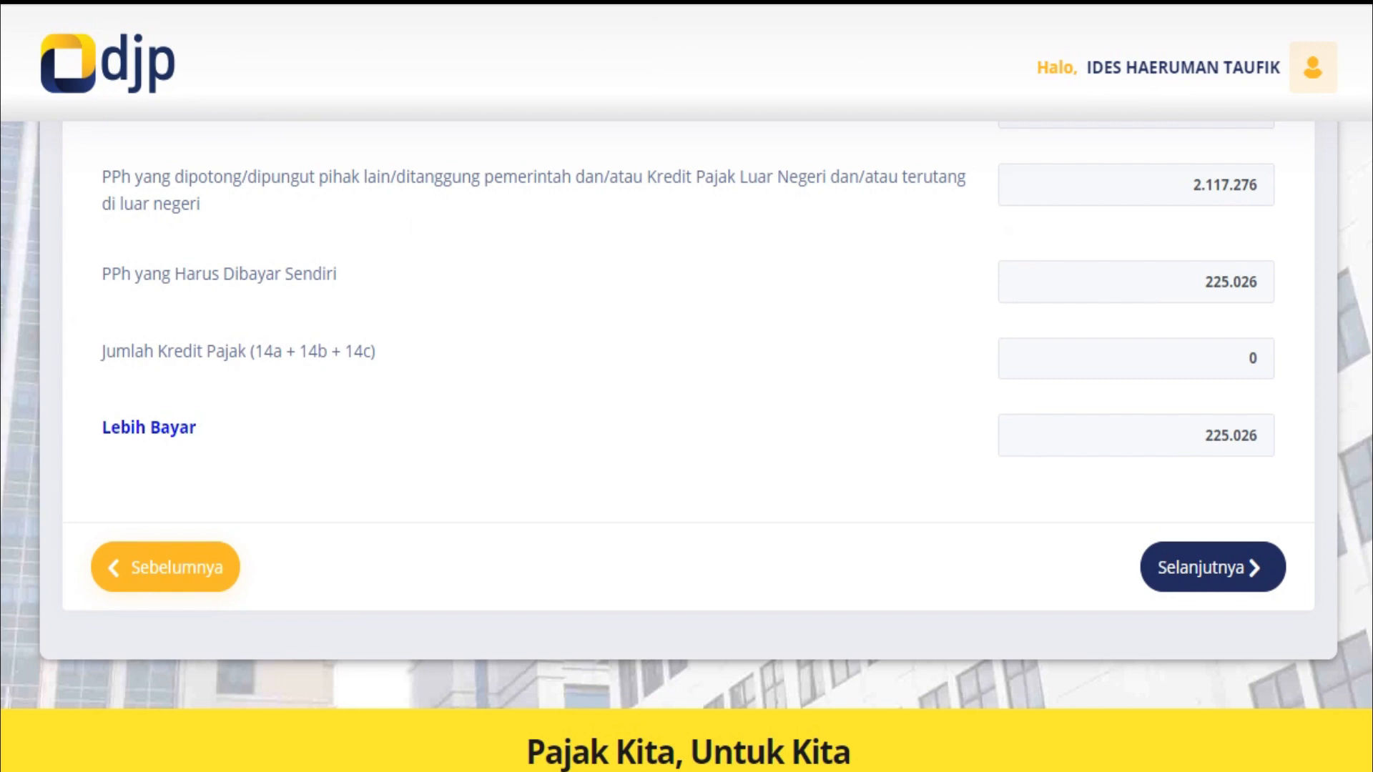
# Go back from page 15 to the marital status page 12
pyautogui.click(165, 567)
pyautogui.scroll(-4, 687, 386)
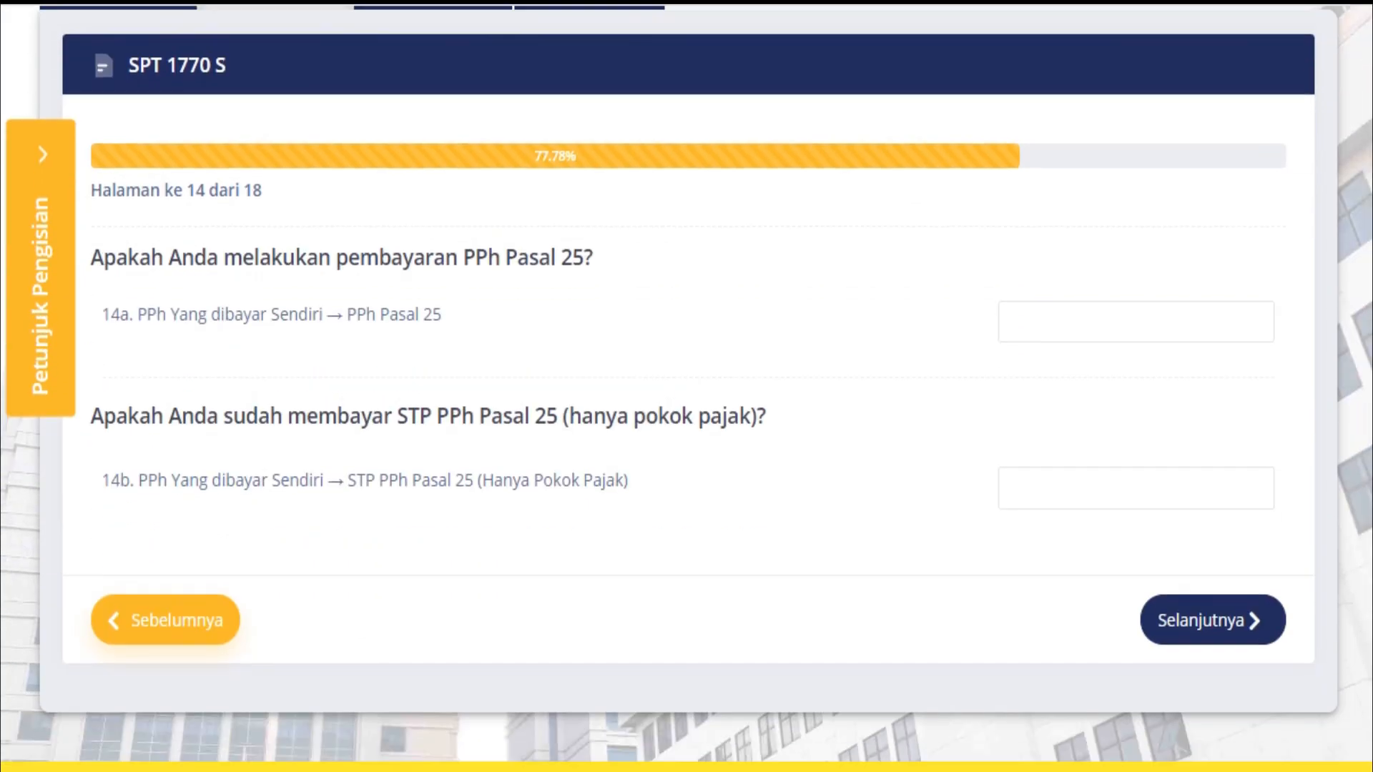
pyautogui.scroll(-1, 686, 386)
pyautogui.click(166, 534)
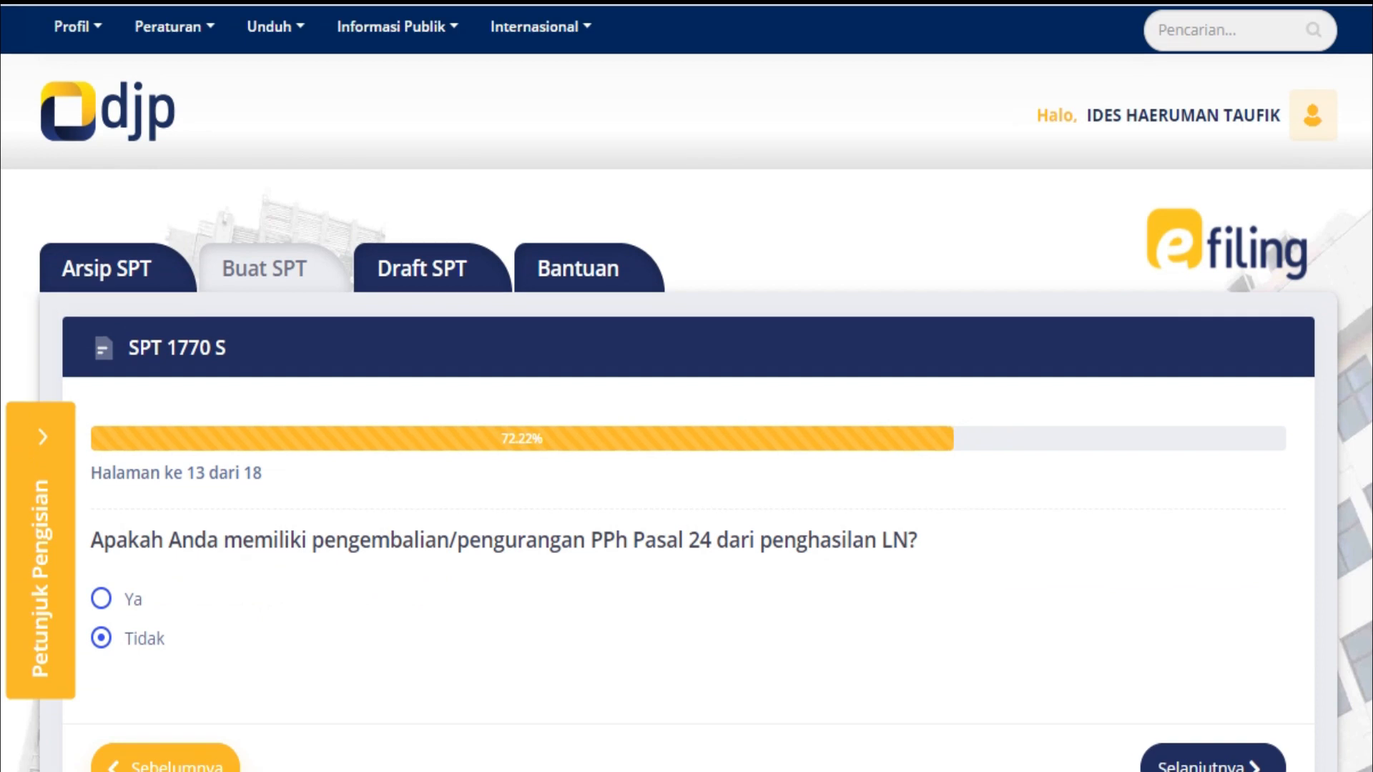
pyautogui.scroll(-3, 687, 386)
pyautogui.click(166, 521)
pyautogui.scroll(-1, 687, 386)
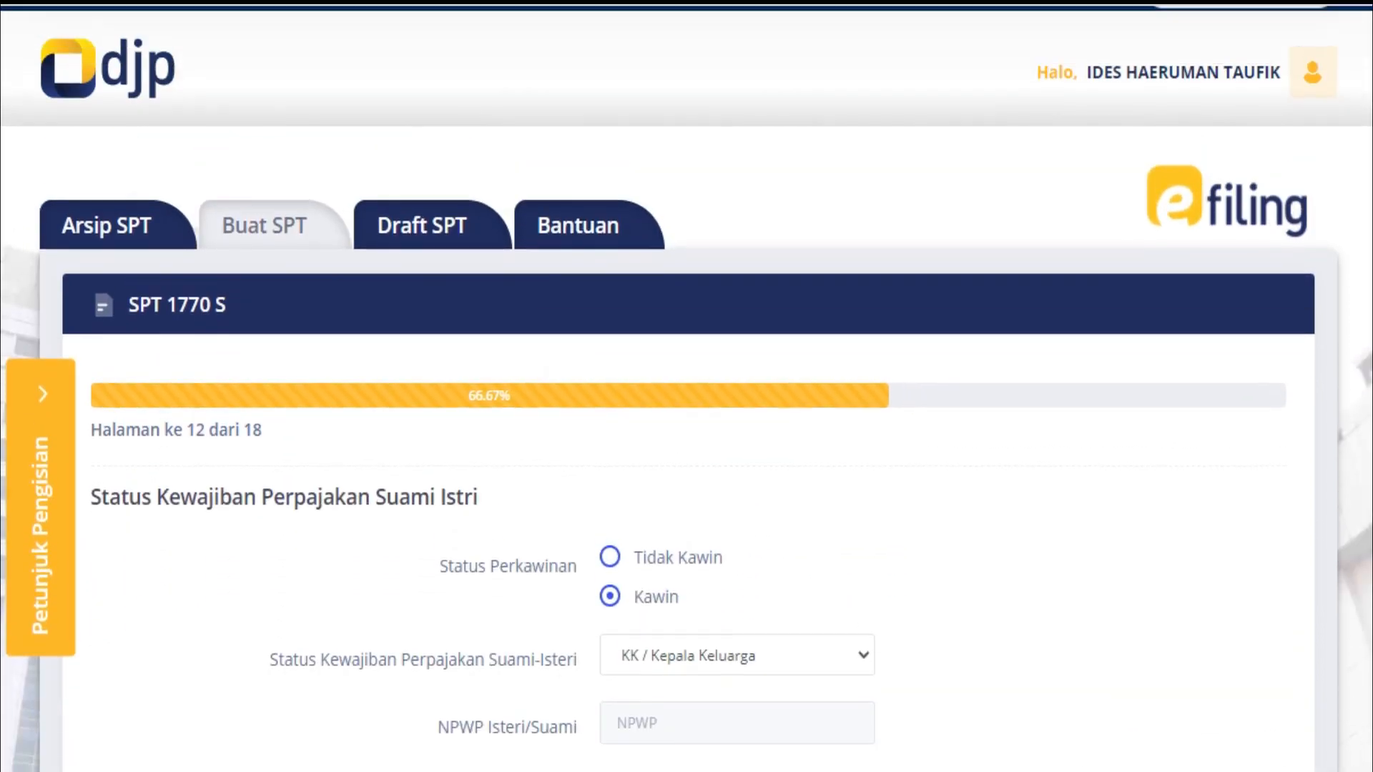
pyautogui.scroll(-5, 687, 386)
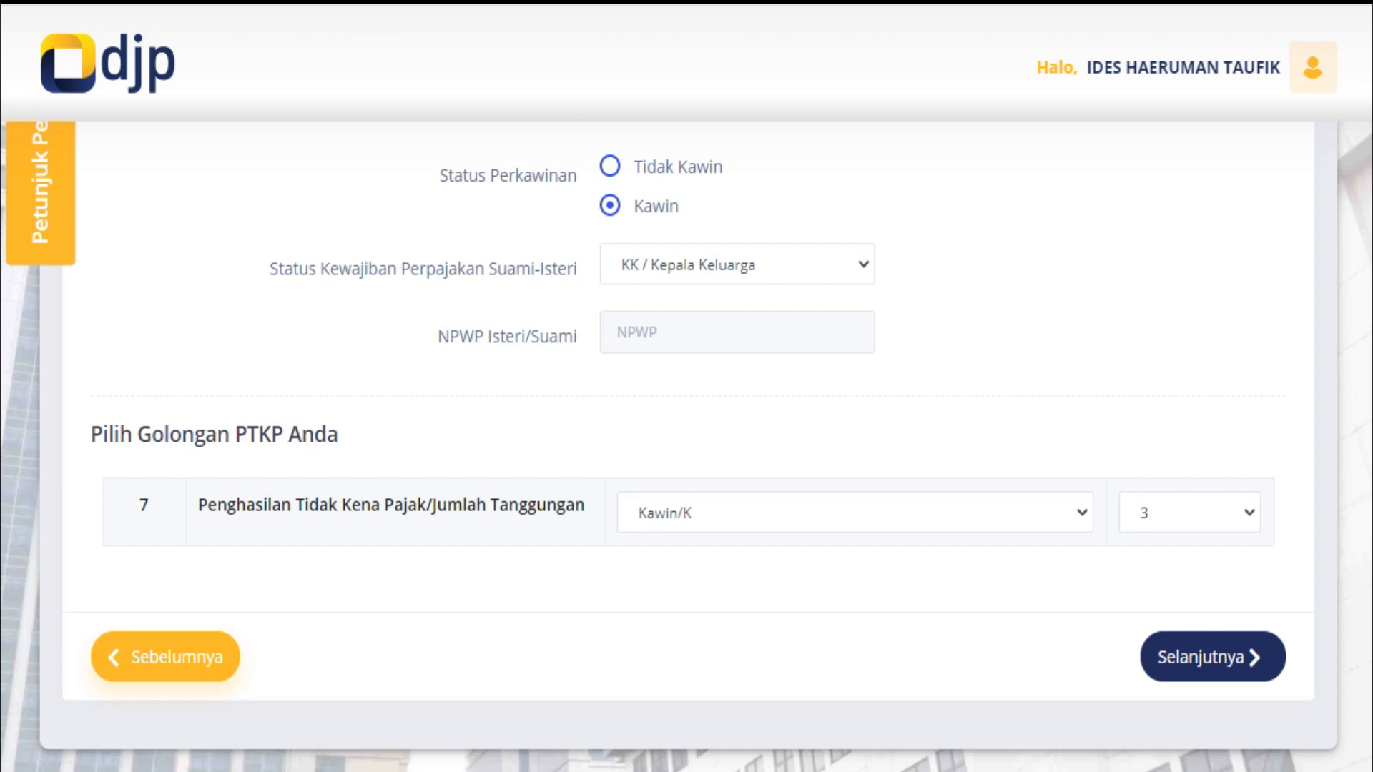
# Change status to Tidak Kawin with 3 dependants and advance to page 15
pyautogui.click(610, 166)
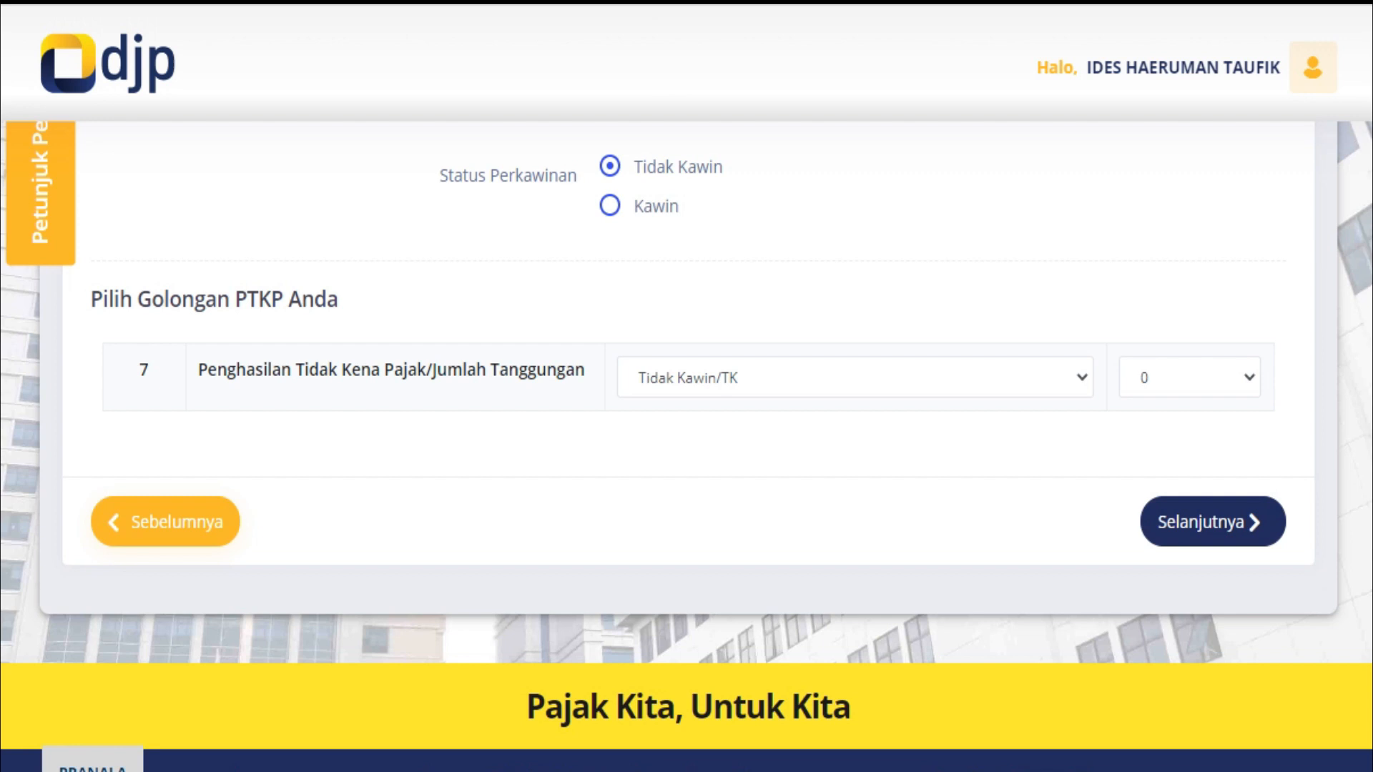
pyautogui.click(1190, 377)
pyautogui.click(1190, 477)
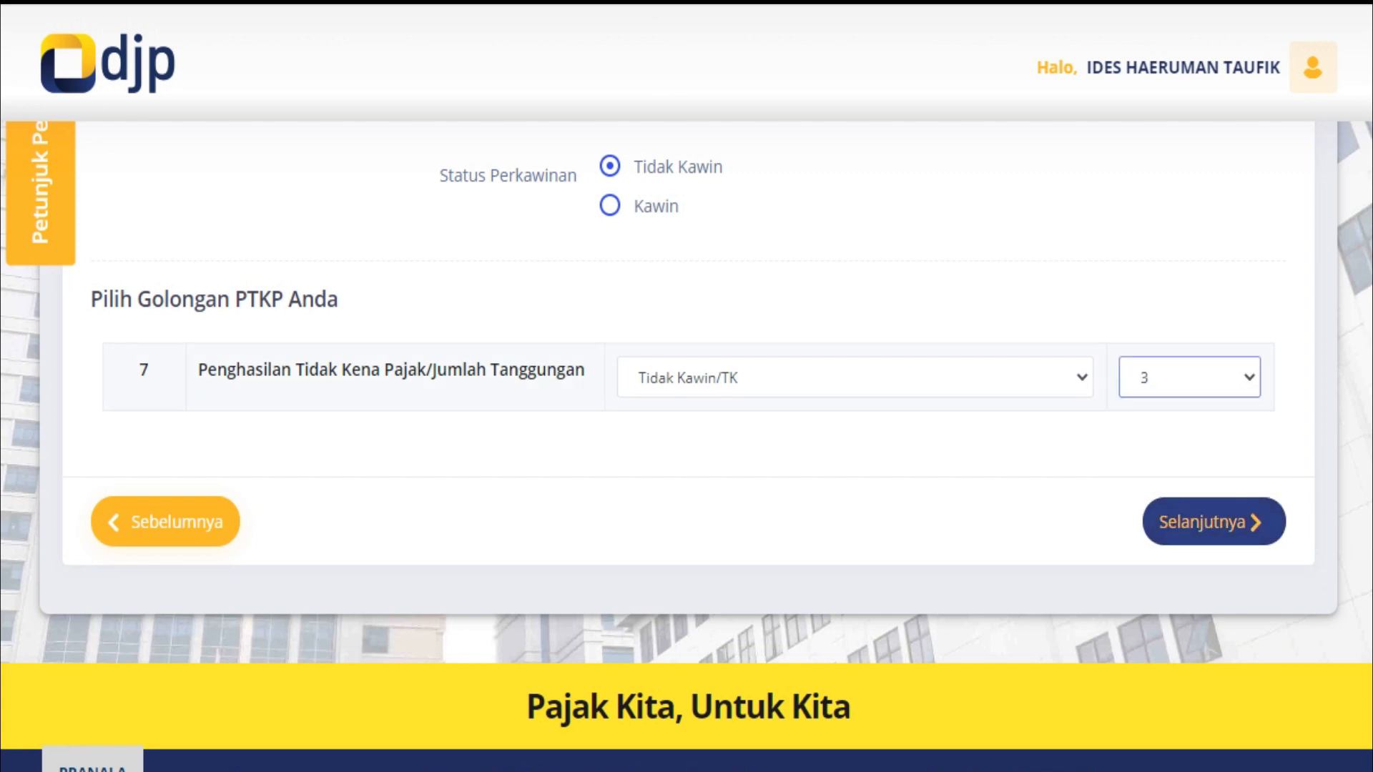
pyautogui.click(1213, 522)
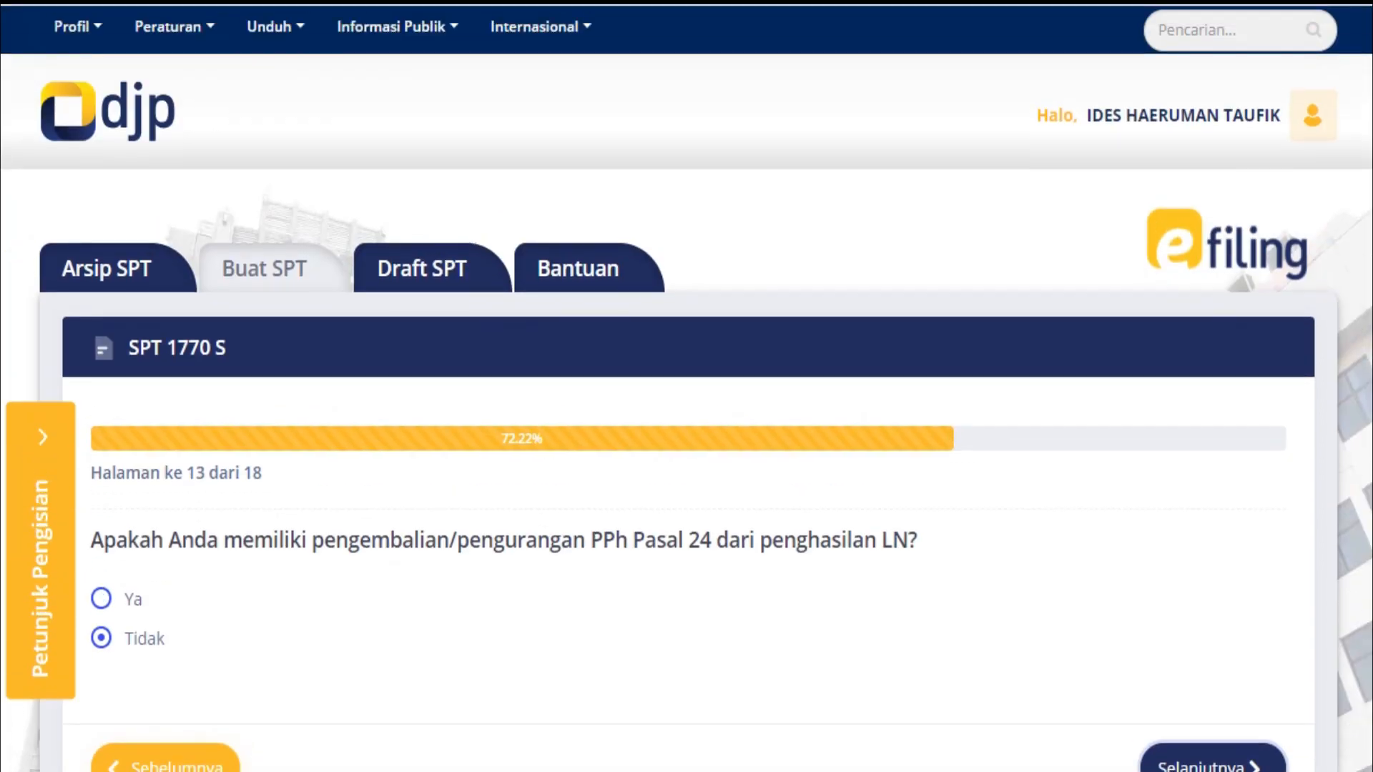
pyautogui.scroll(-4, 686, 429)
pyautogui.click(1213, 522)
pyautogui.scroll(-1, 686, 429)
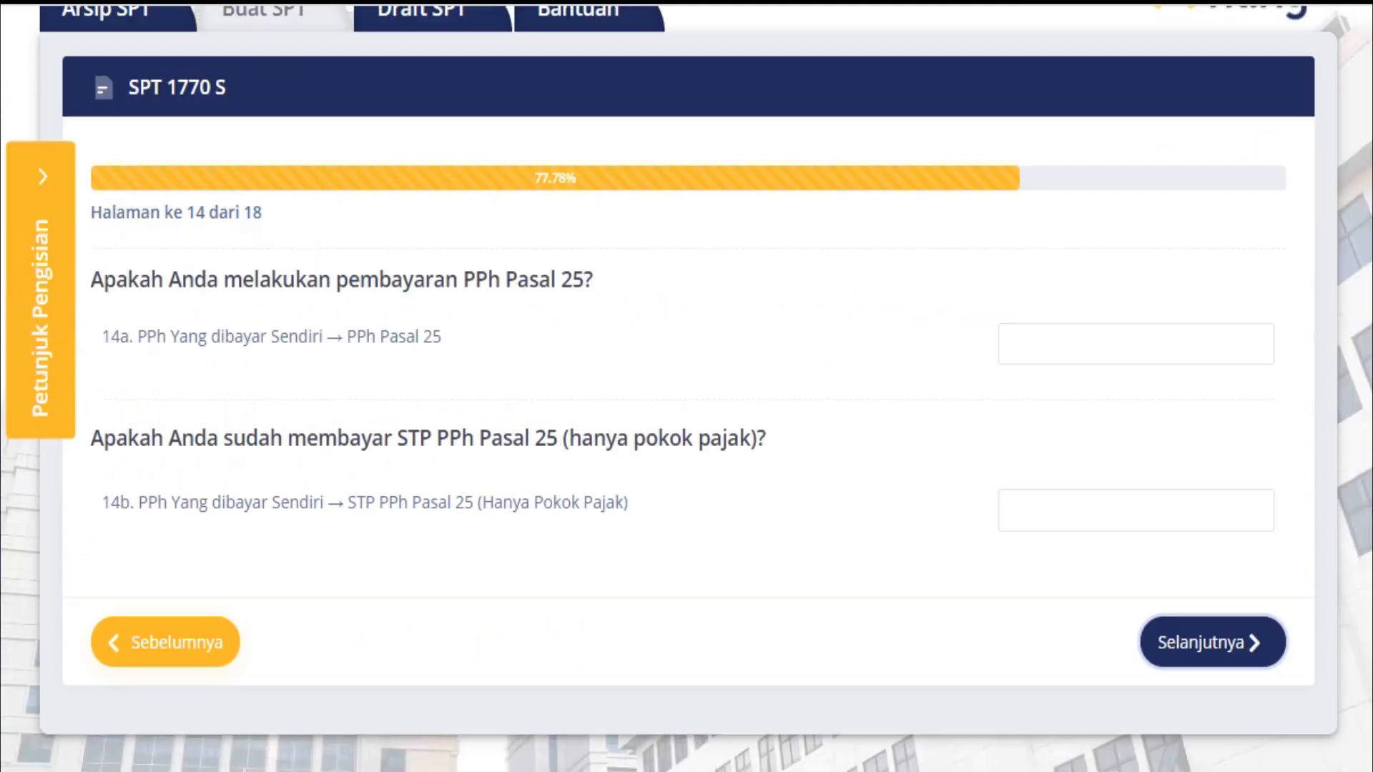
pyautogui.scroll(-3, 1216, 501)
pyautogui.click(1216, 441)
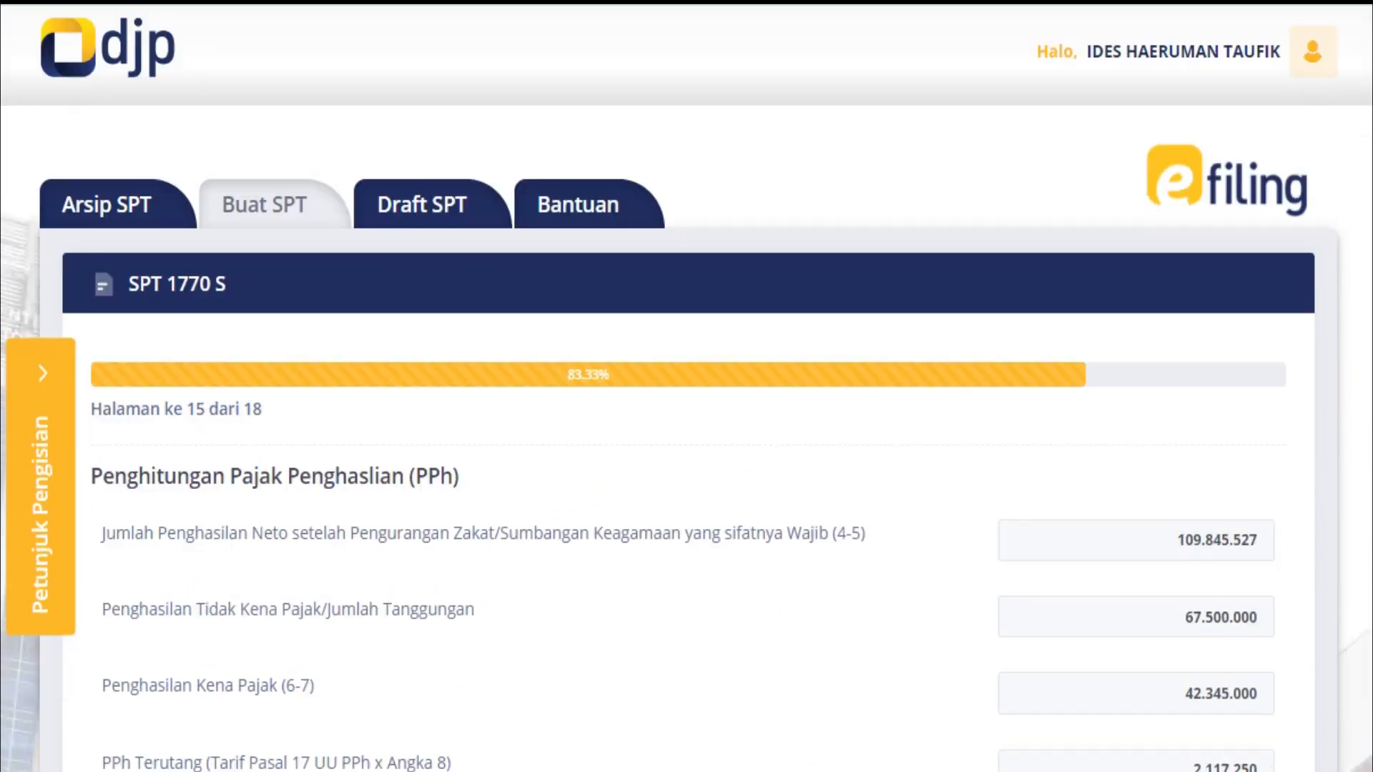
# Advance the SPT 1770 S past page 16 (Proses Kurang/Lebih Bayar) to the page 17 declaration
pyautogui.scroll(-10, 687, 429)
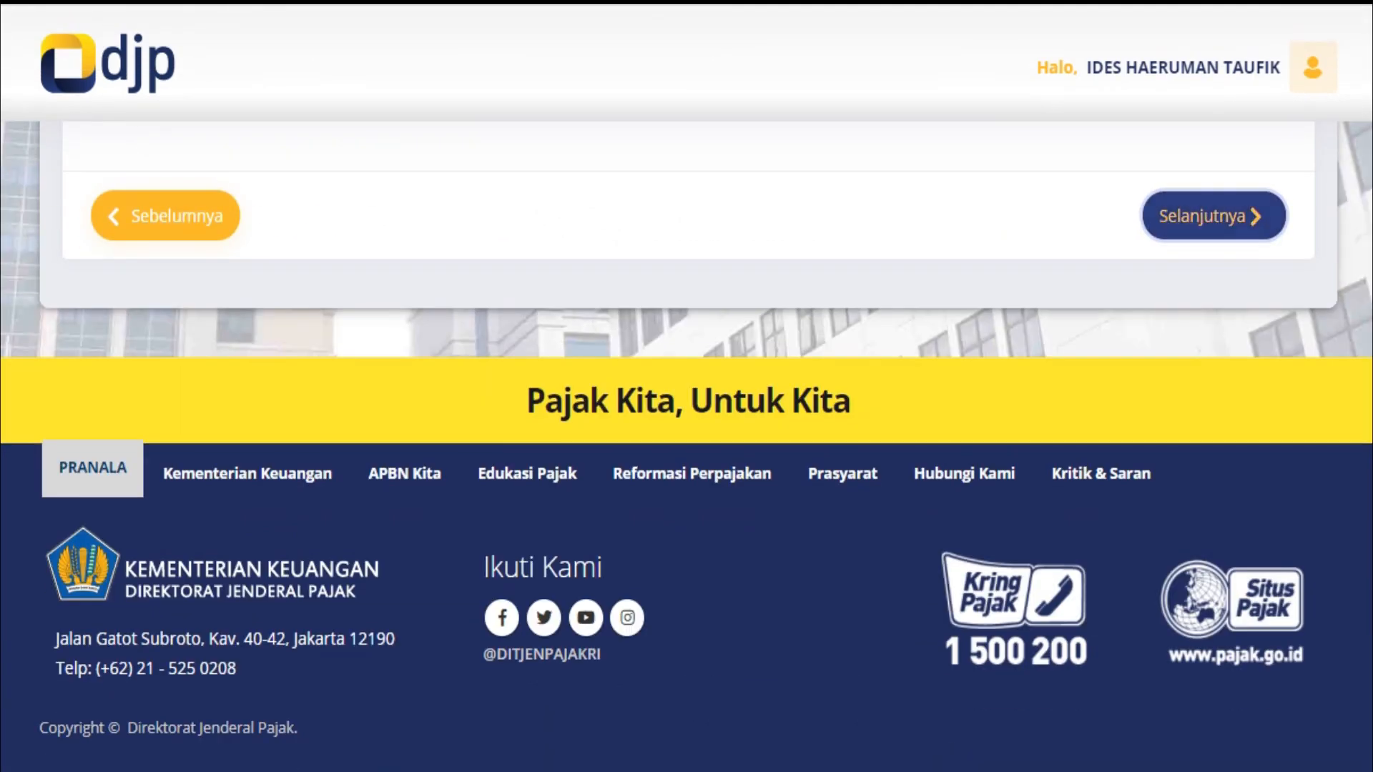
pyautogui.click(1214, 216)
pyautogui.scroll(-5, 1214, 216)
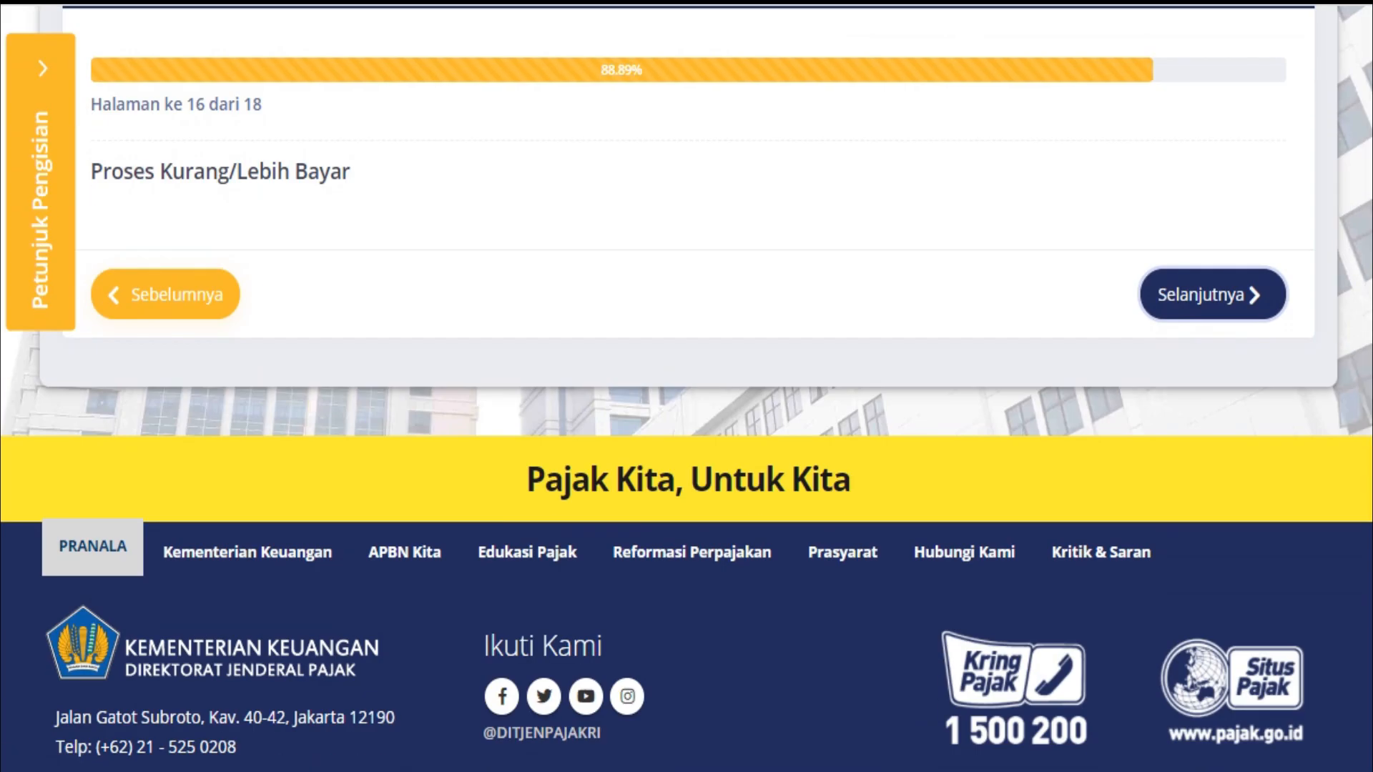
pyautogui.scroll(2, 1214, 294)
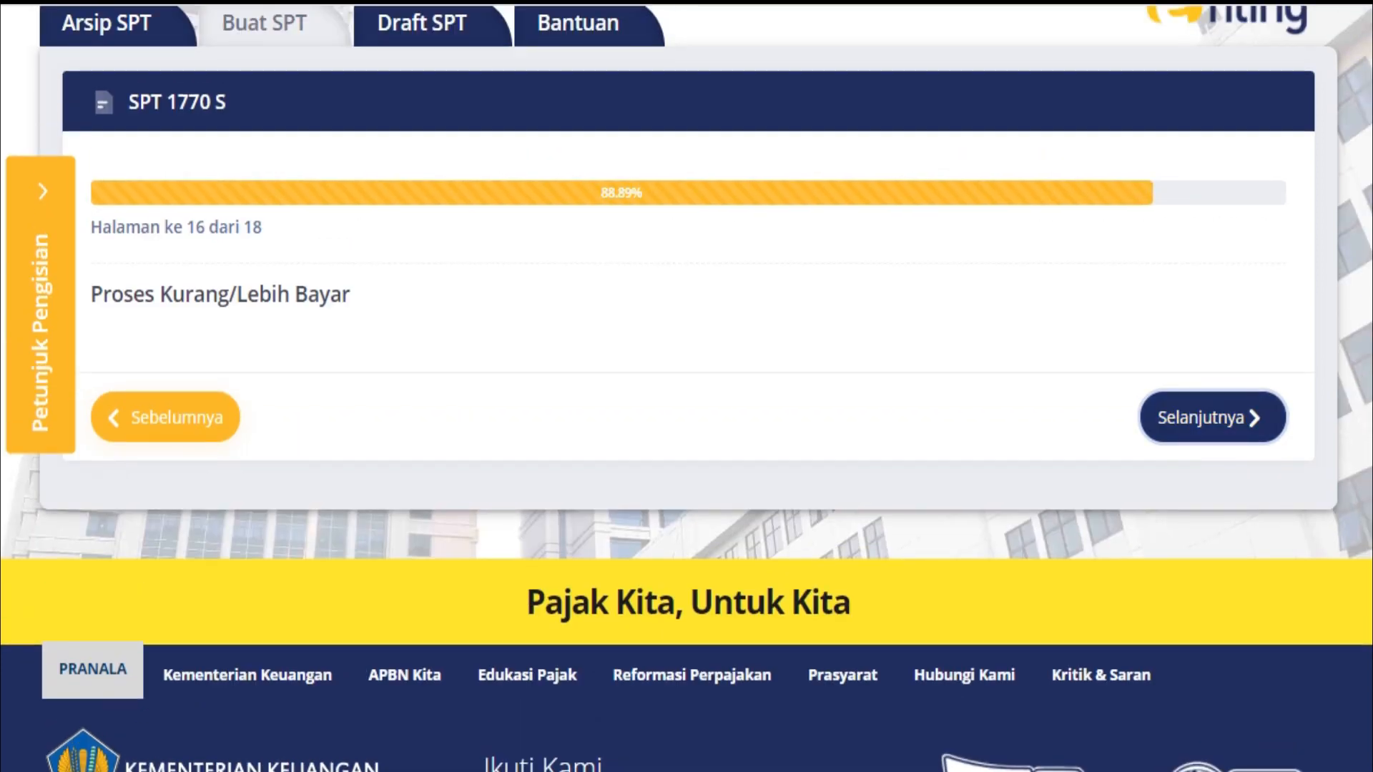
pyautogui.scroll(3, 687, 386)
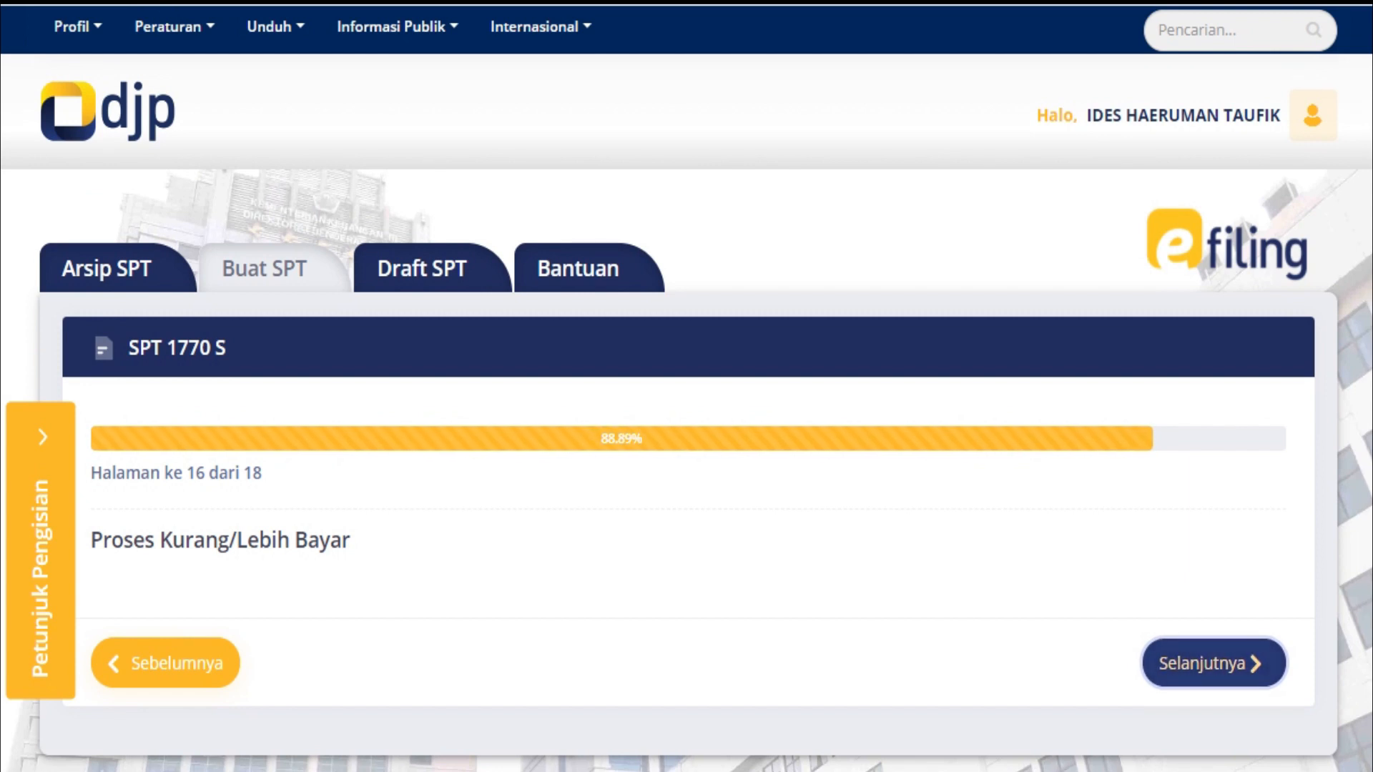
pyautogui.click(1213, 663)
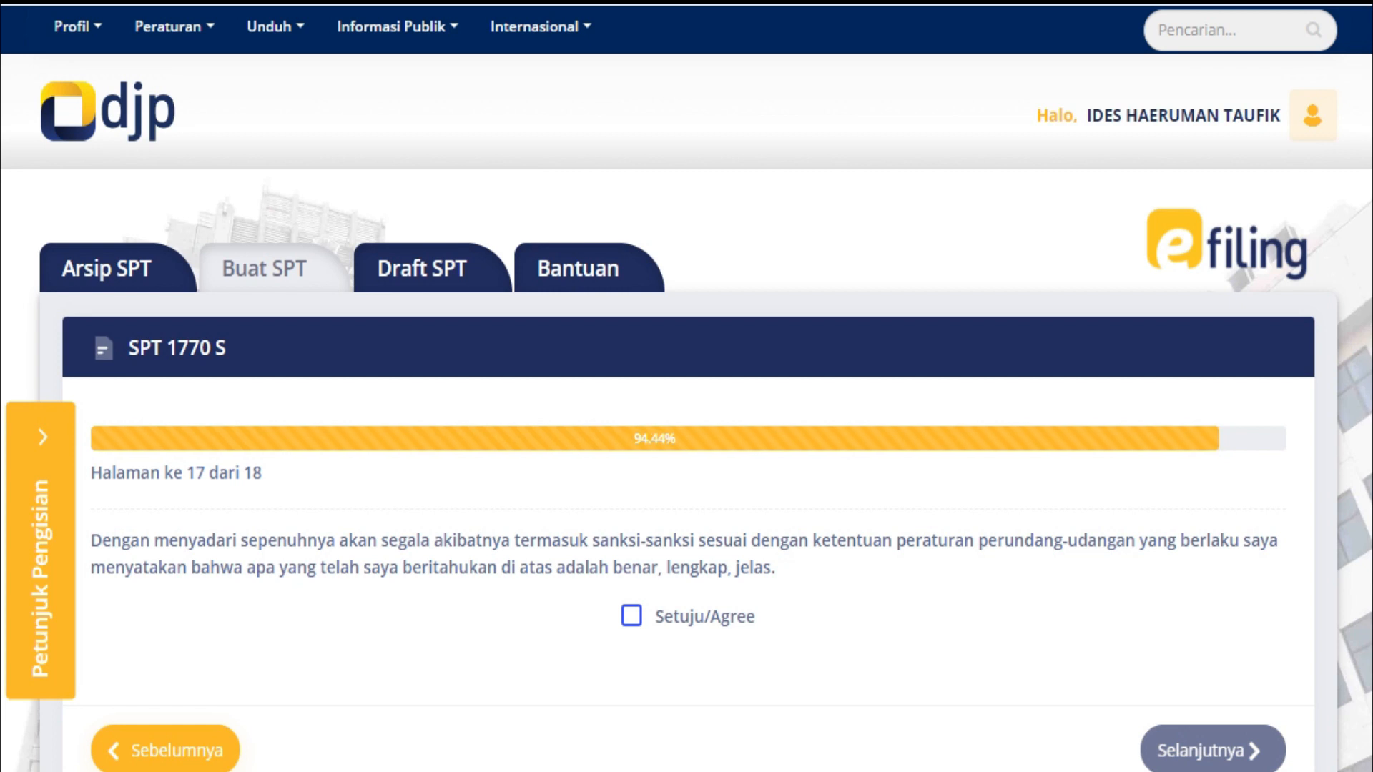
# Step back to page 15 and review the tax calculation: PPh yang Harus Dibayar Sendiri 26, Nihil 0
pyautogui.click(165, 749)
pyautogui.click(165, 663)
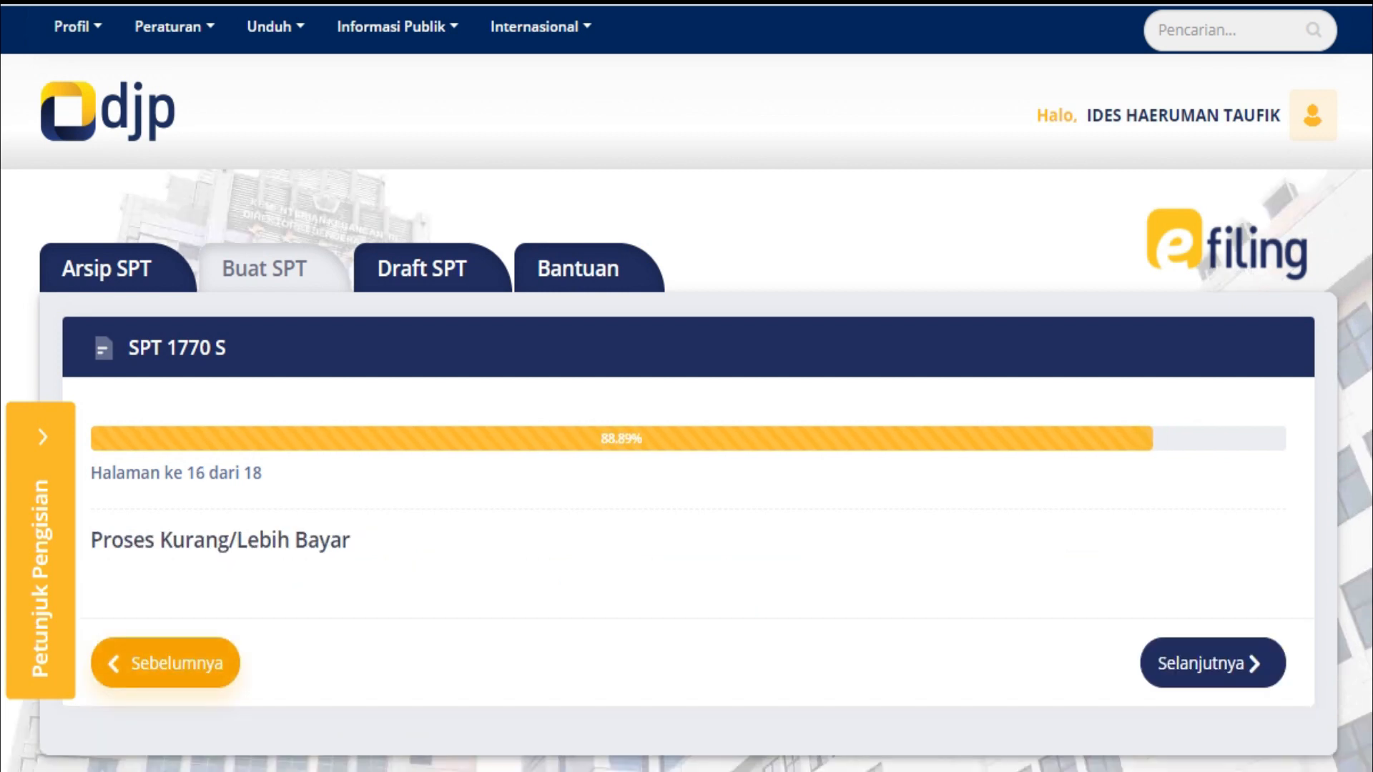
pyautogui.scroll(-6, 687, 429)
pyautogui.scroll(-2, 686, 429)
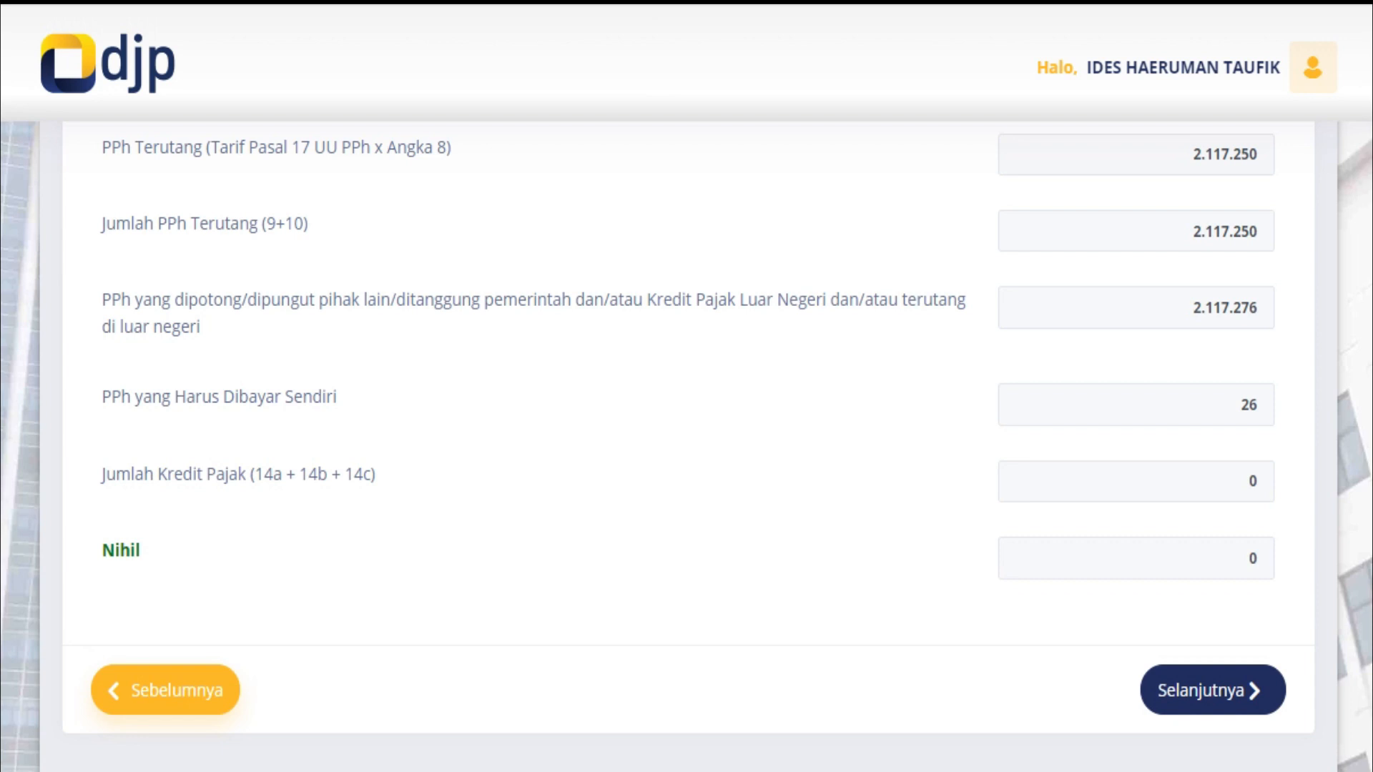
pyautogui.scroll(2, 687, 429)
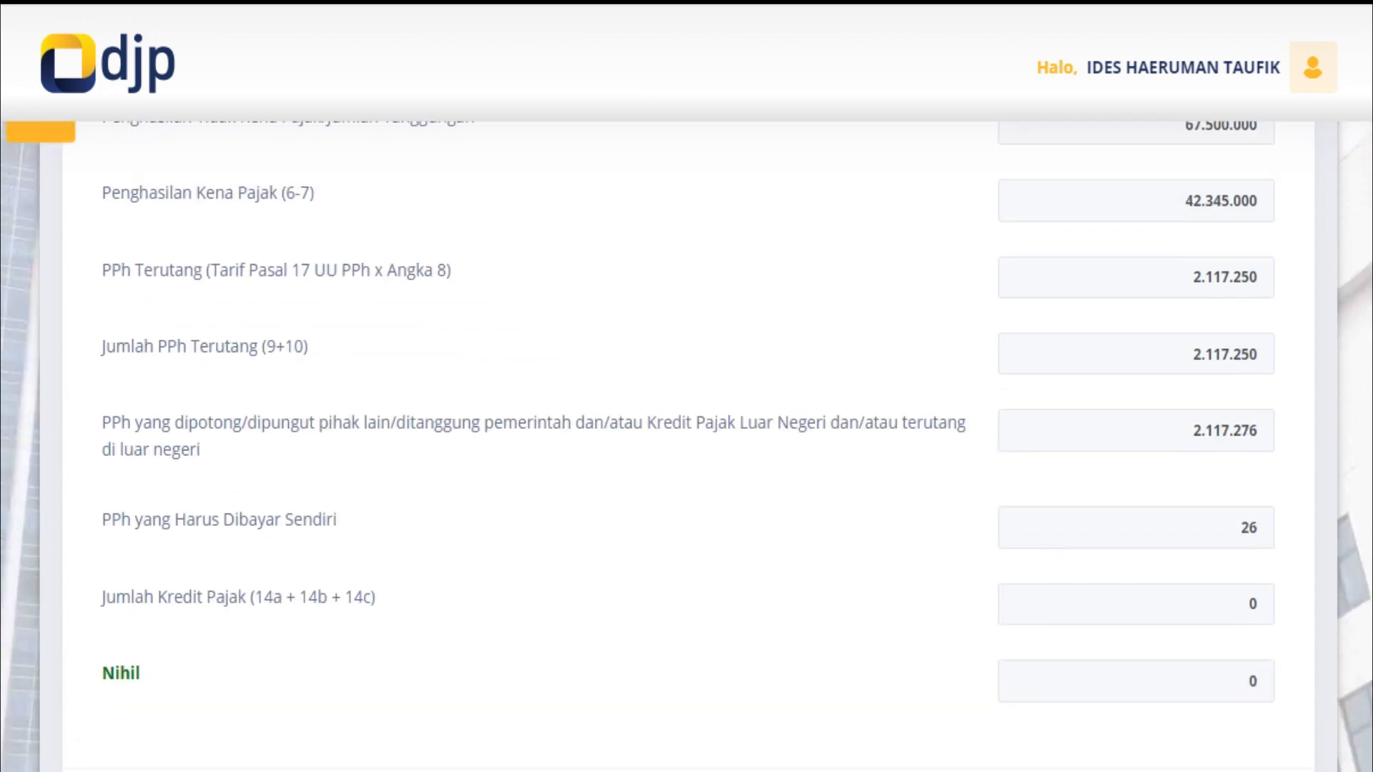
pyautogui.scroll(2, 687, 430)
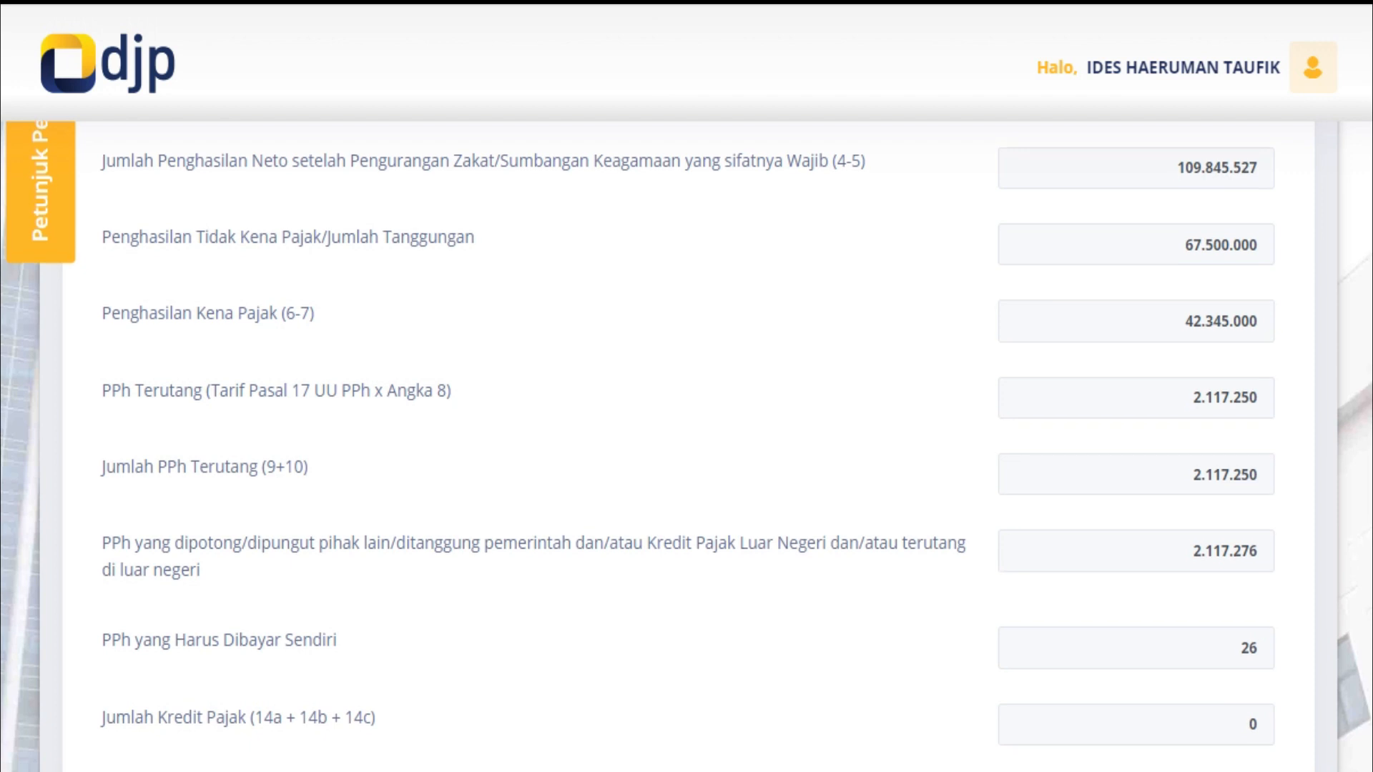
pyautogui.scroll(-3, 687, 429)
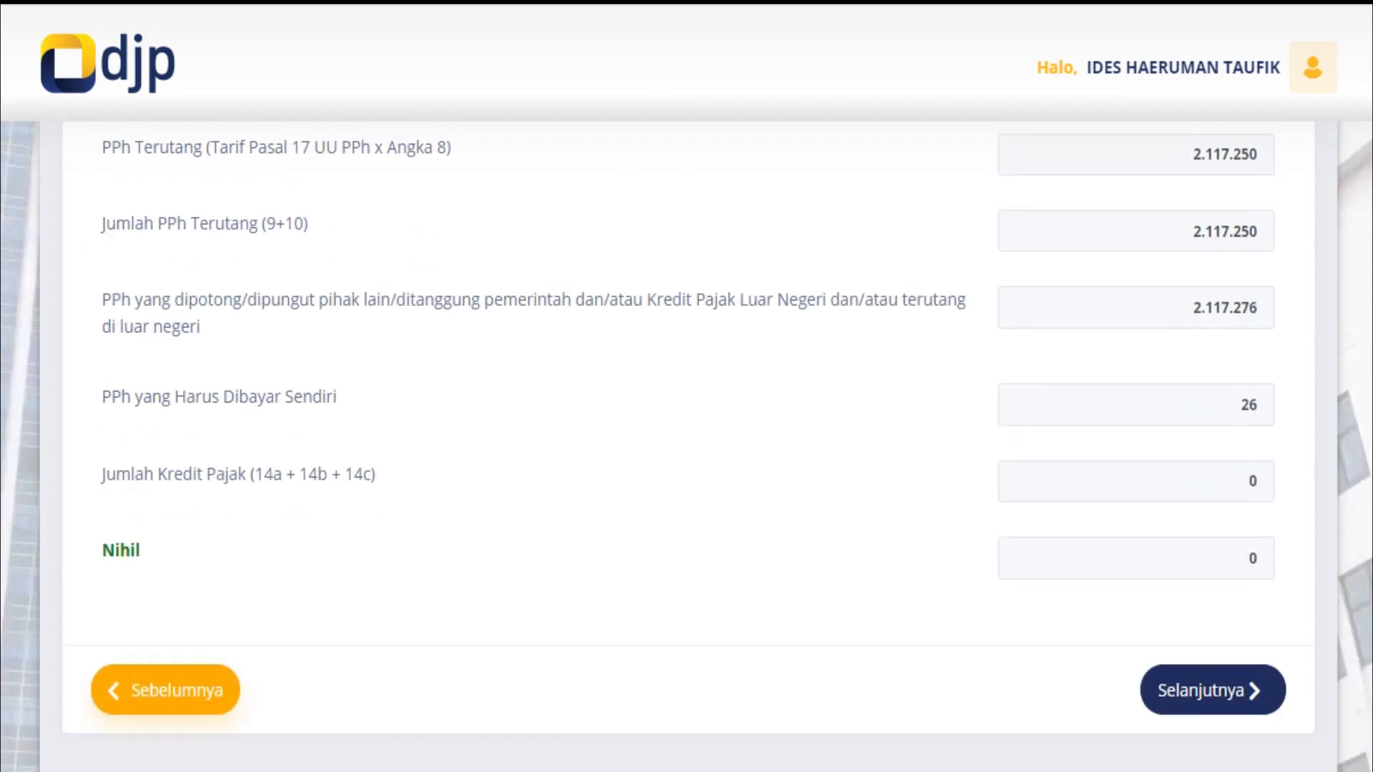
pyautogui.scroll(-3, 686, 429)
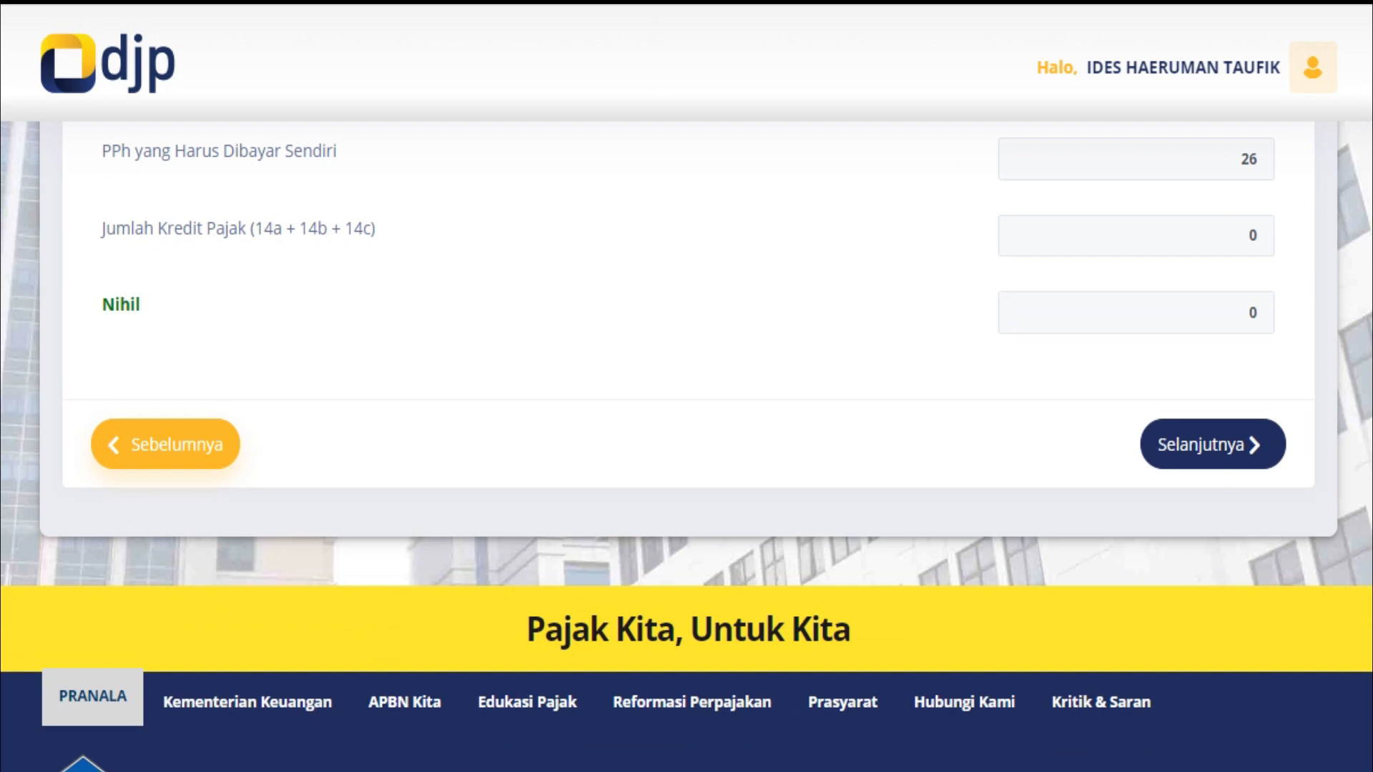
# Page back from the tax calculation past the PTKP and zakat pages to page 9, the debt question
pyautogui.click(165, 444)
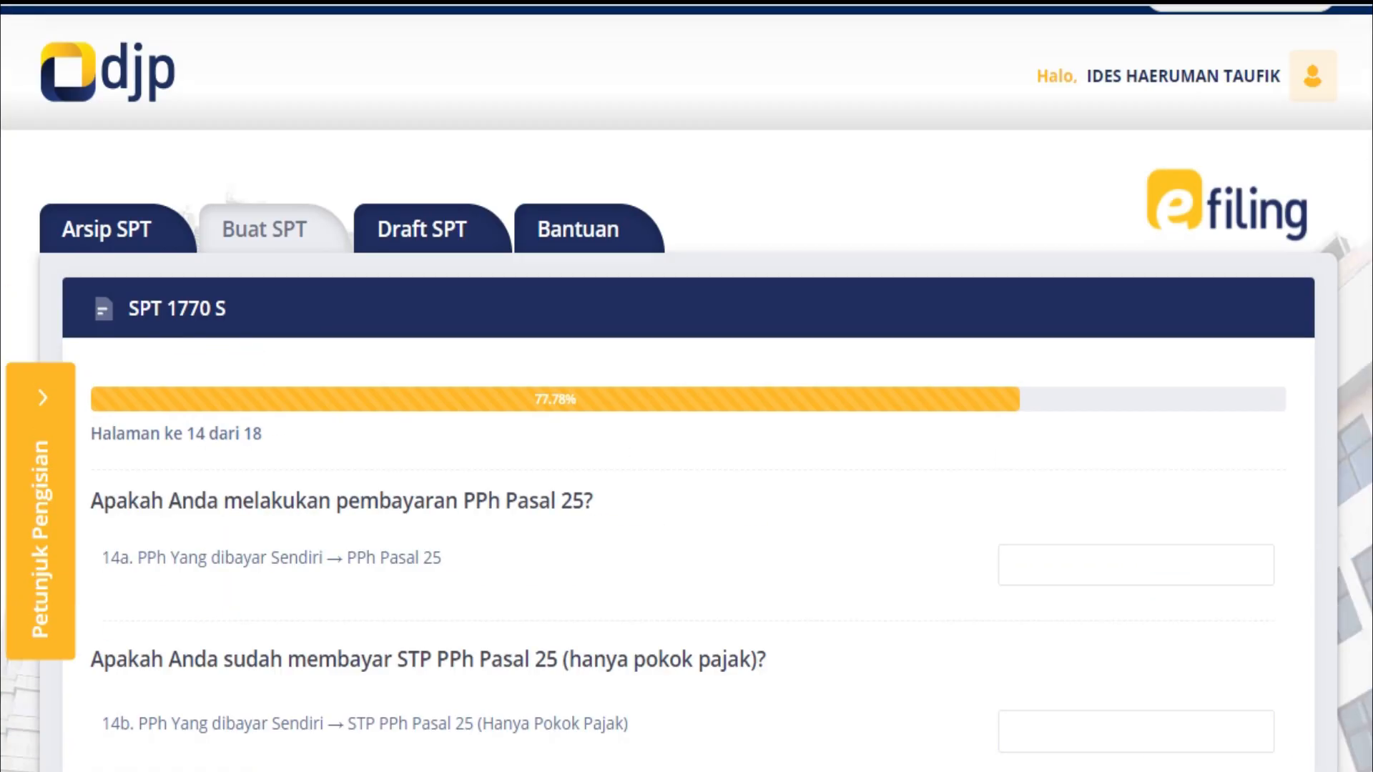
pyautogui.scroll(-3, 686, 429)
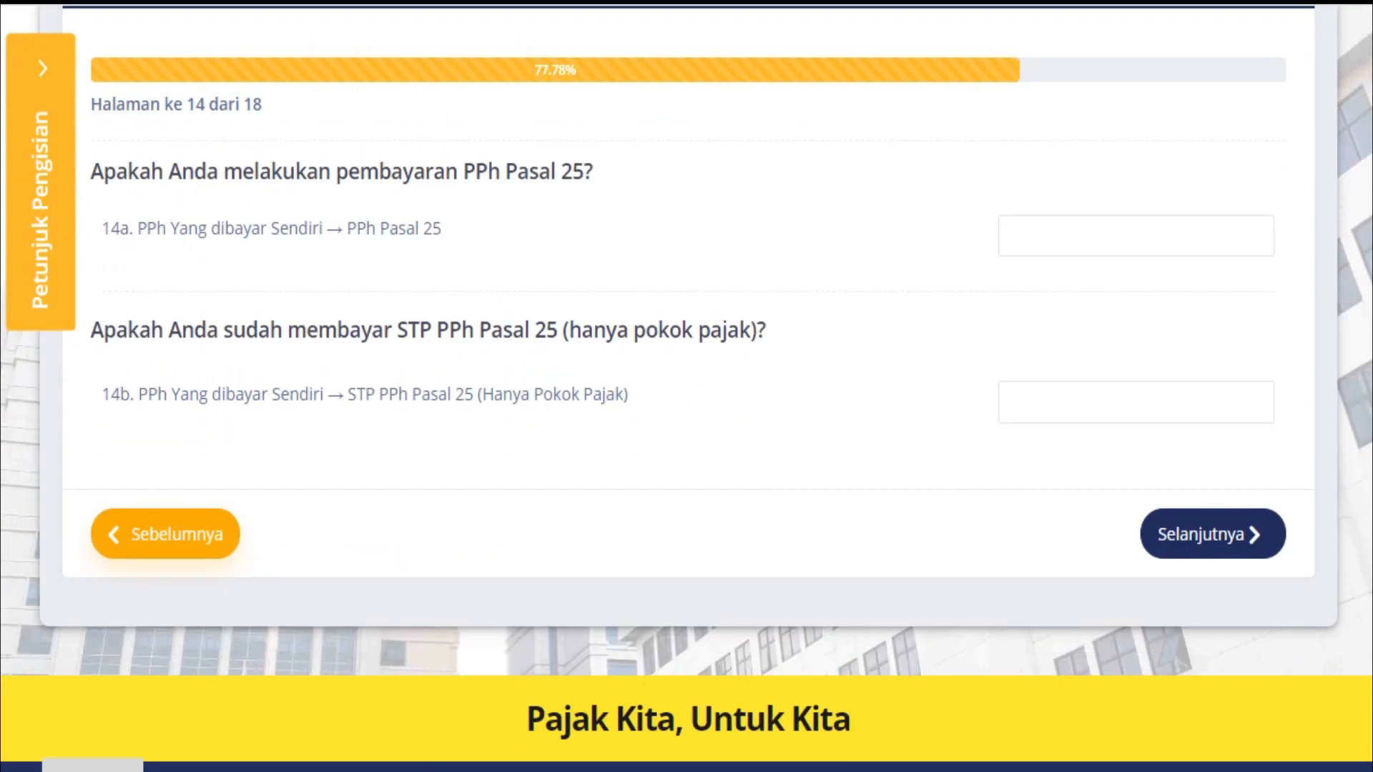
pyautogui.scroll(2, 687, 386)
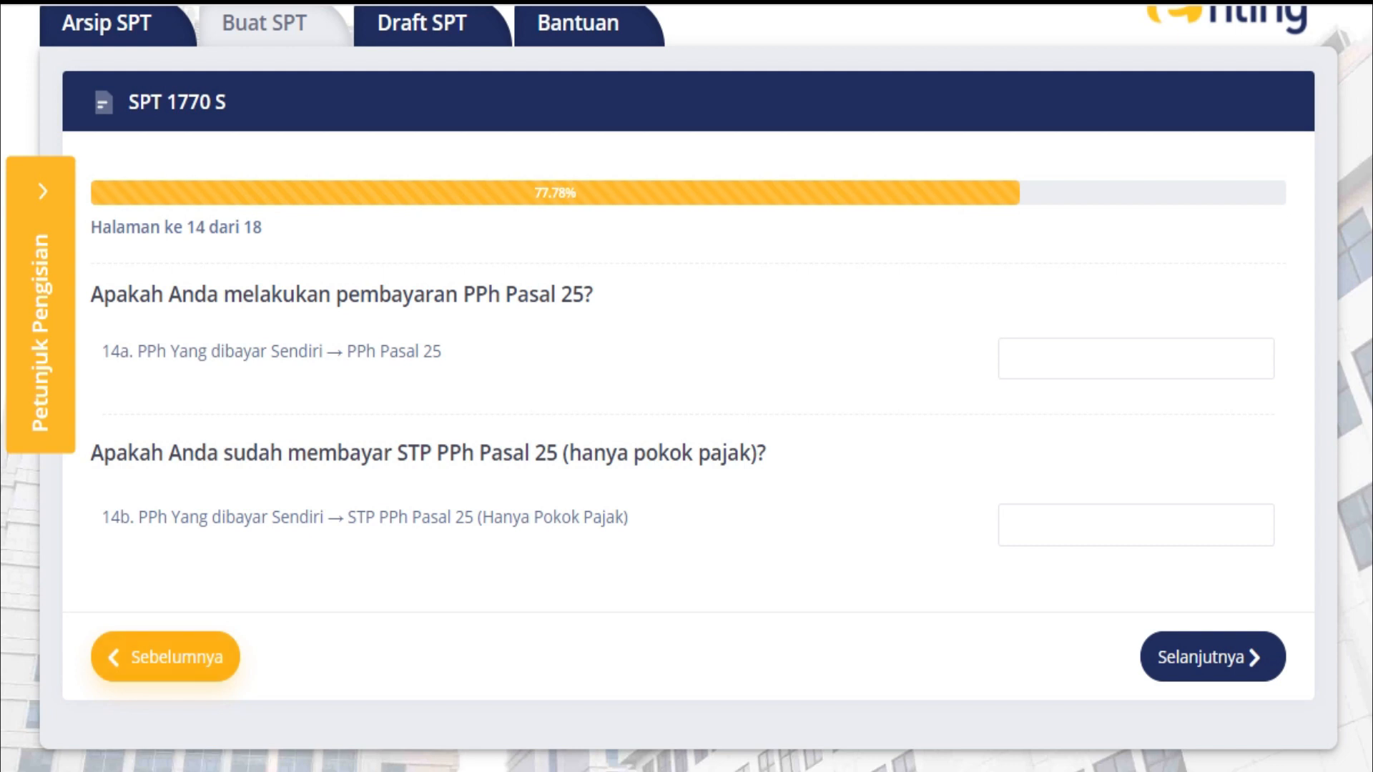
pyautogui.click(165, 657)
pyautogui.scroll(-2, 686, 429)
pyautogui.click(166, 646)
pyautogui.scroll(-5, 687, 386)
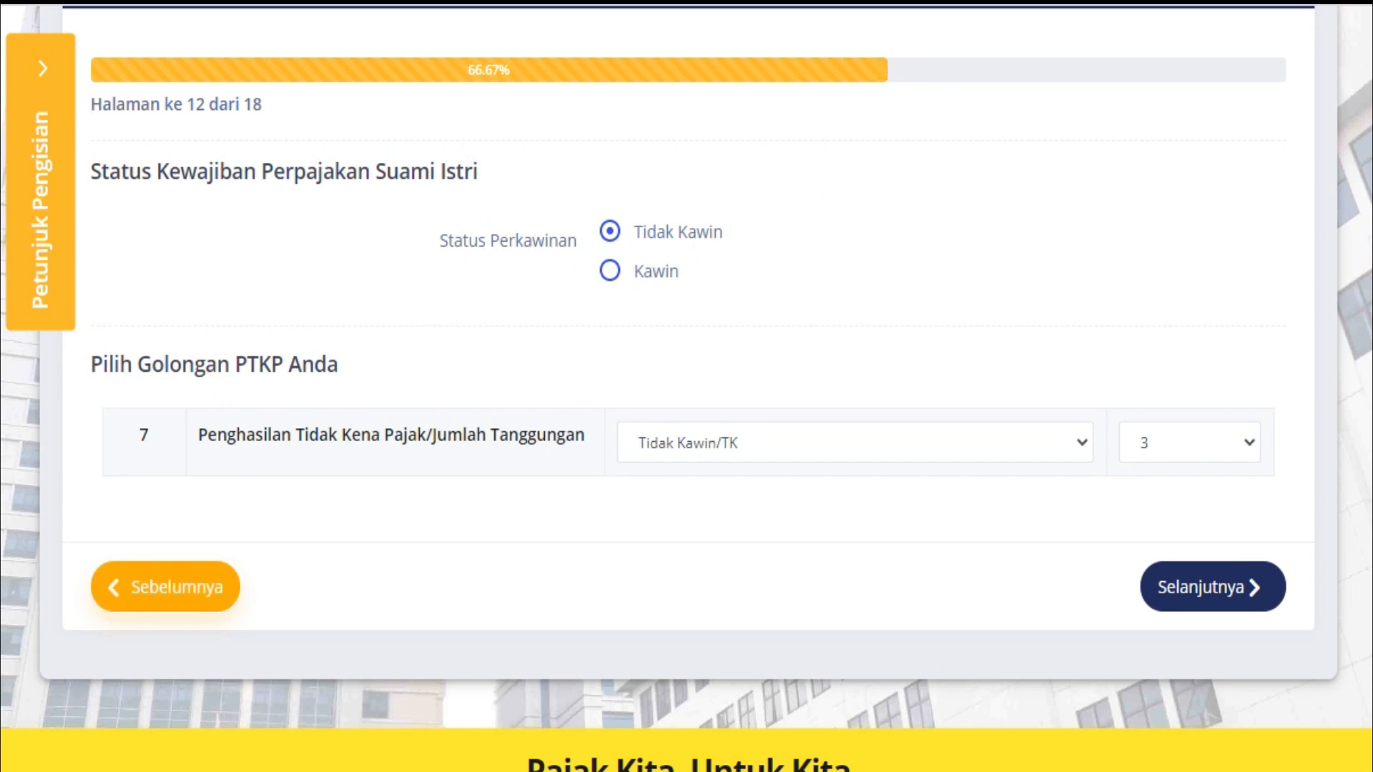
pyautogui.click(165, 586)
pyautogui.scroll(-2, 687, 386)
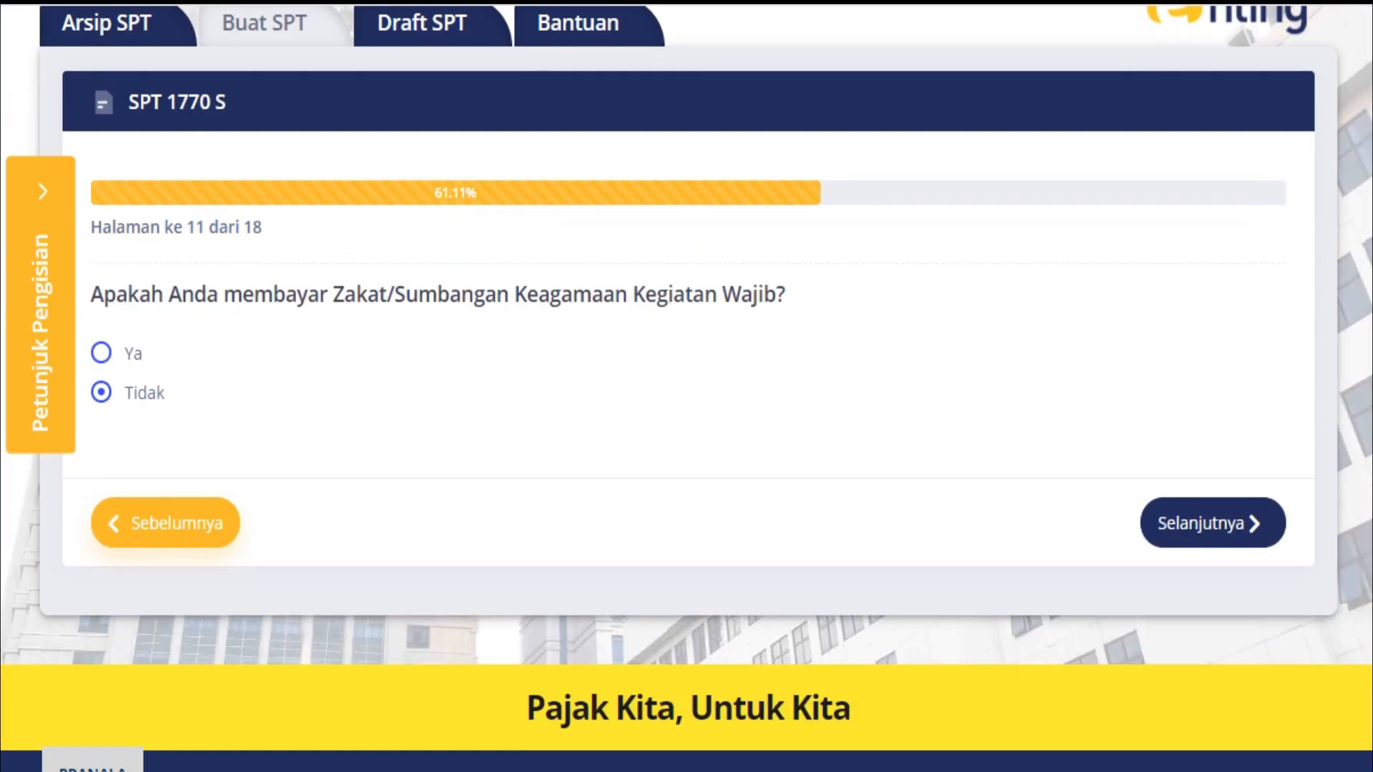
pyautogui.click(165, 522)
pyautogui.scroll(-4, 686, 387)
pyautogui.click(165, 523)
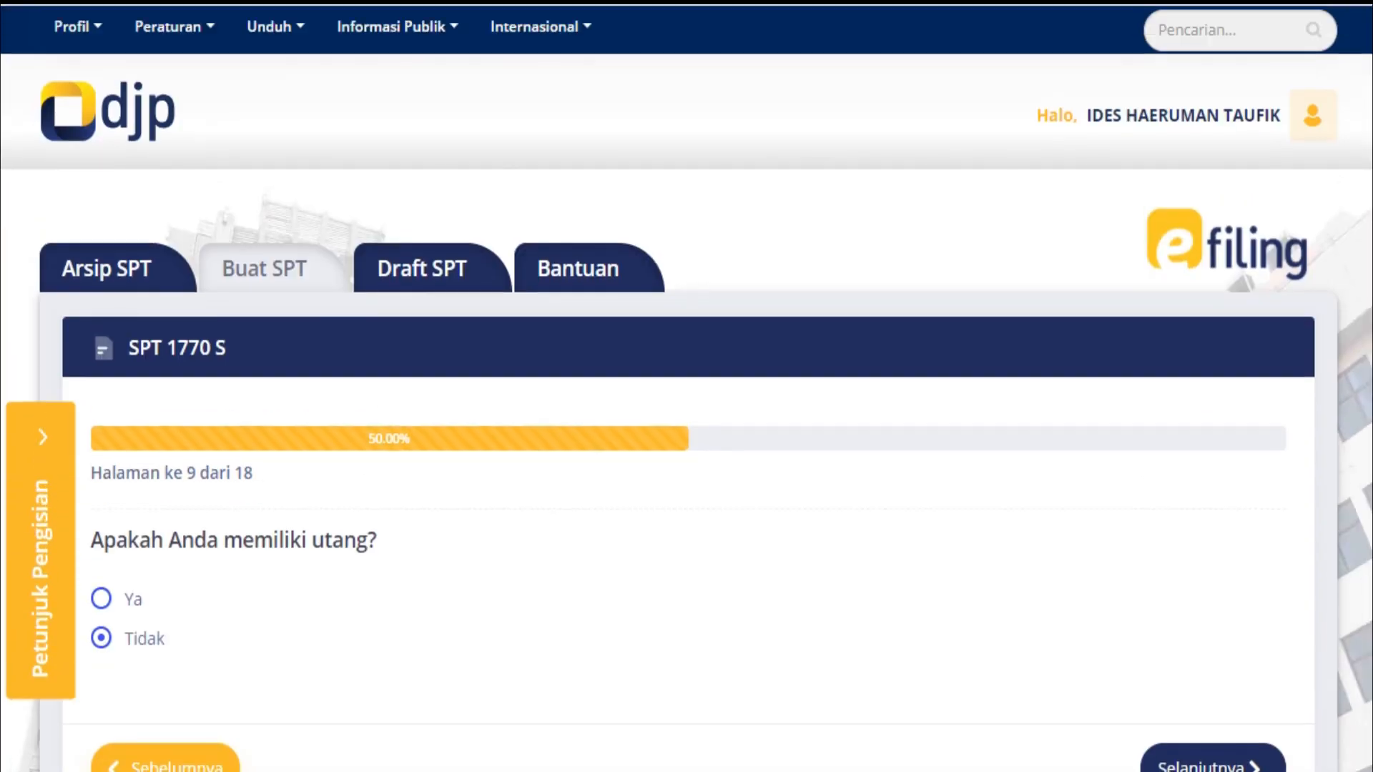
pyautogui.scroll(-1, 686, 386)
# Continue back past the asset table and income questions to page 3, net income 109.845.527
pyautogui.click(165, 646)
pyautogui.scroll(-5, 687, 386)
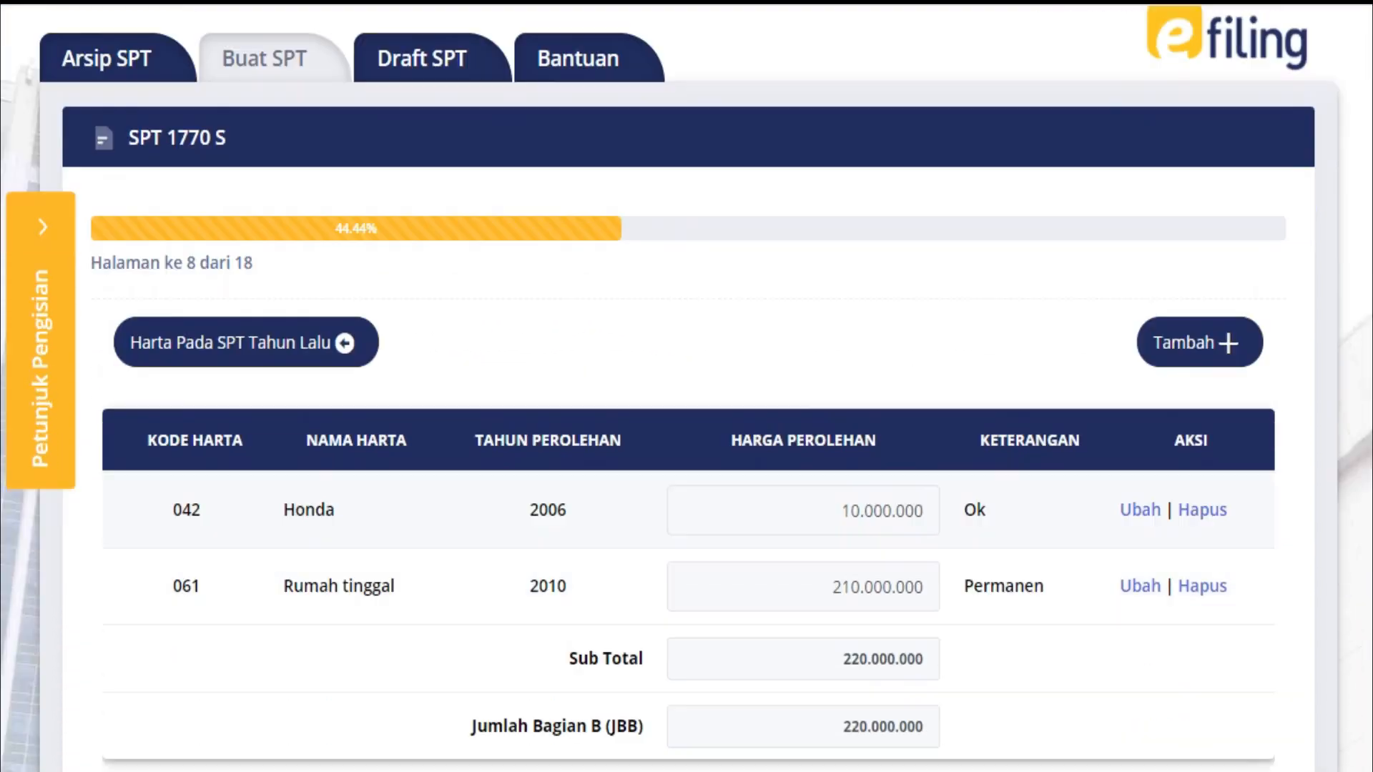
pyautogui.scroll(-4, 687, 387)
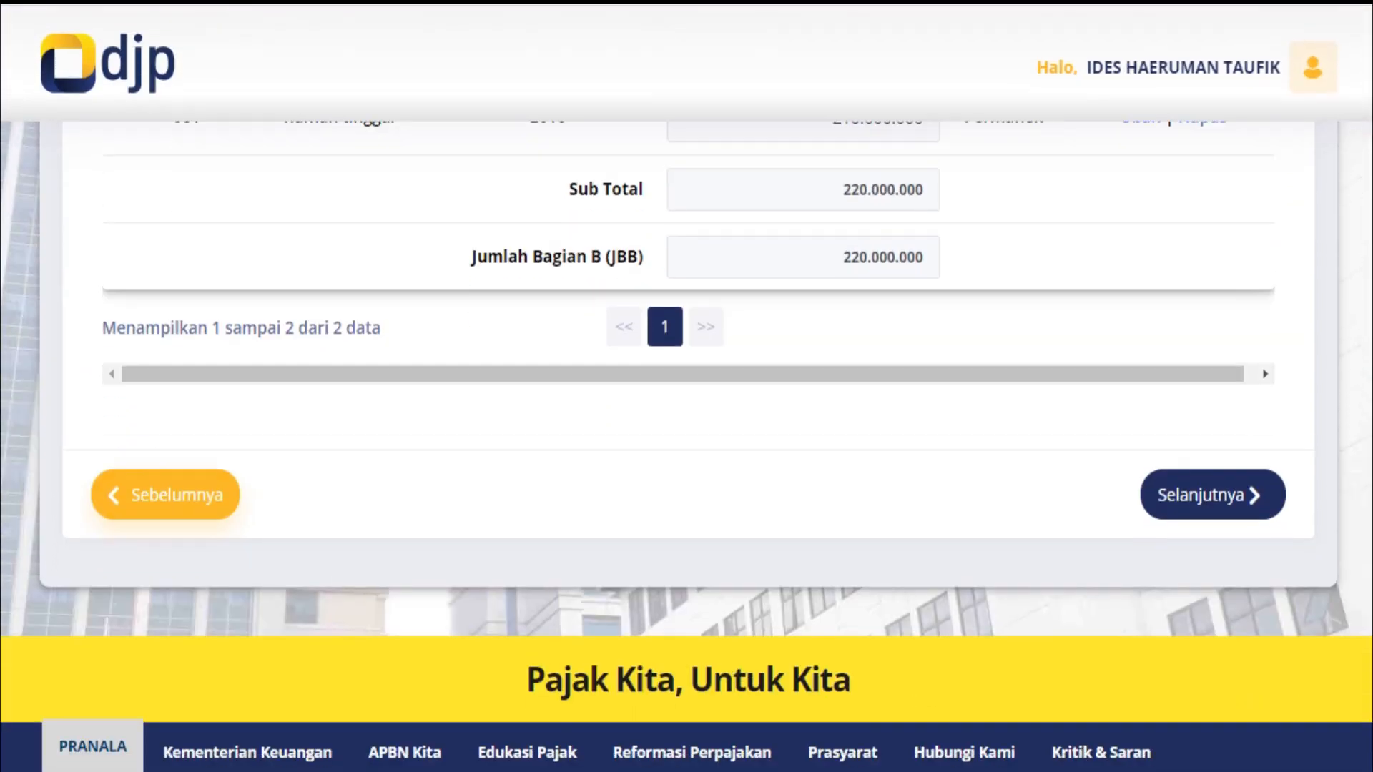
pyautogui.click(165, 494)
pyautogui.scroll(-2, 687, 386)
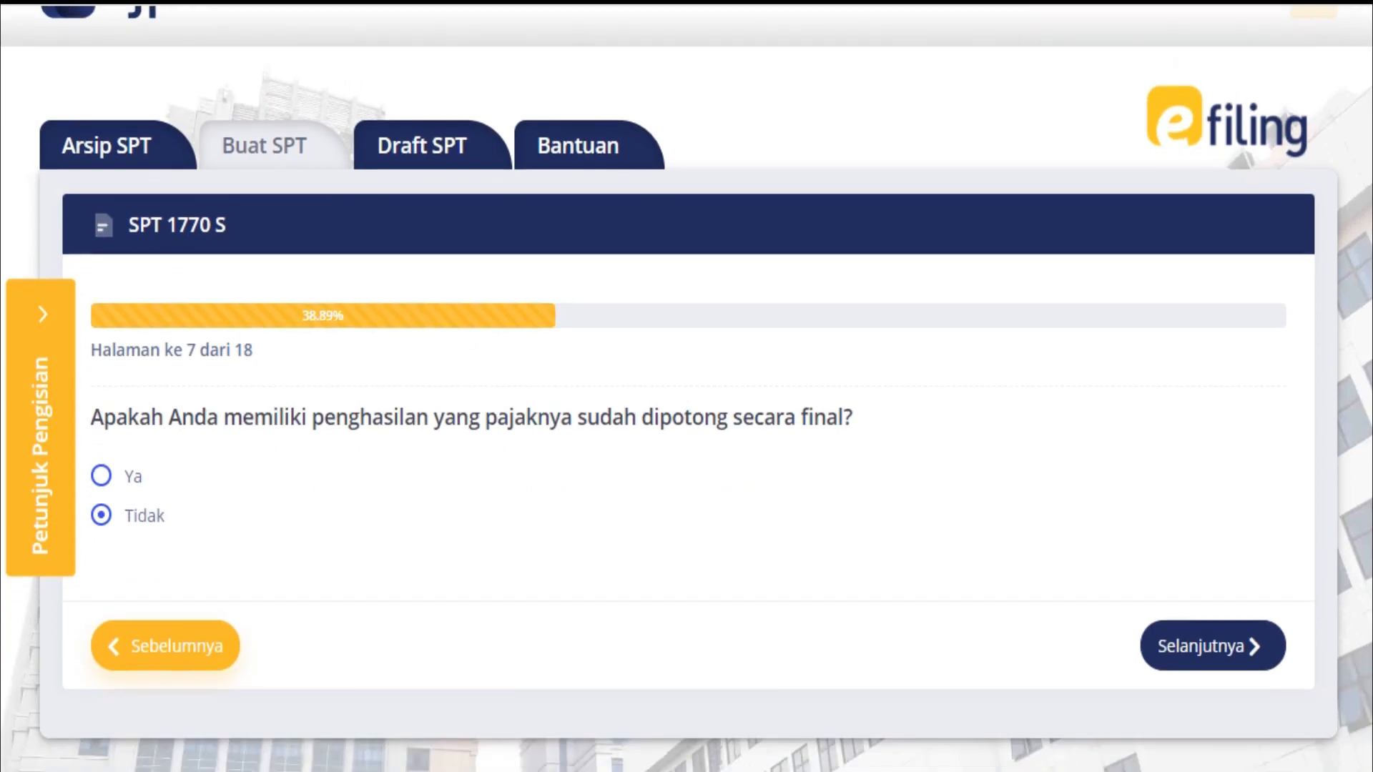
pyautogui.click(165, 646)
pyautogui.scroll(-5, 687, 386)
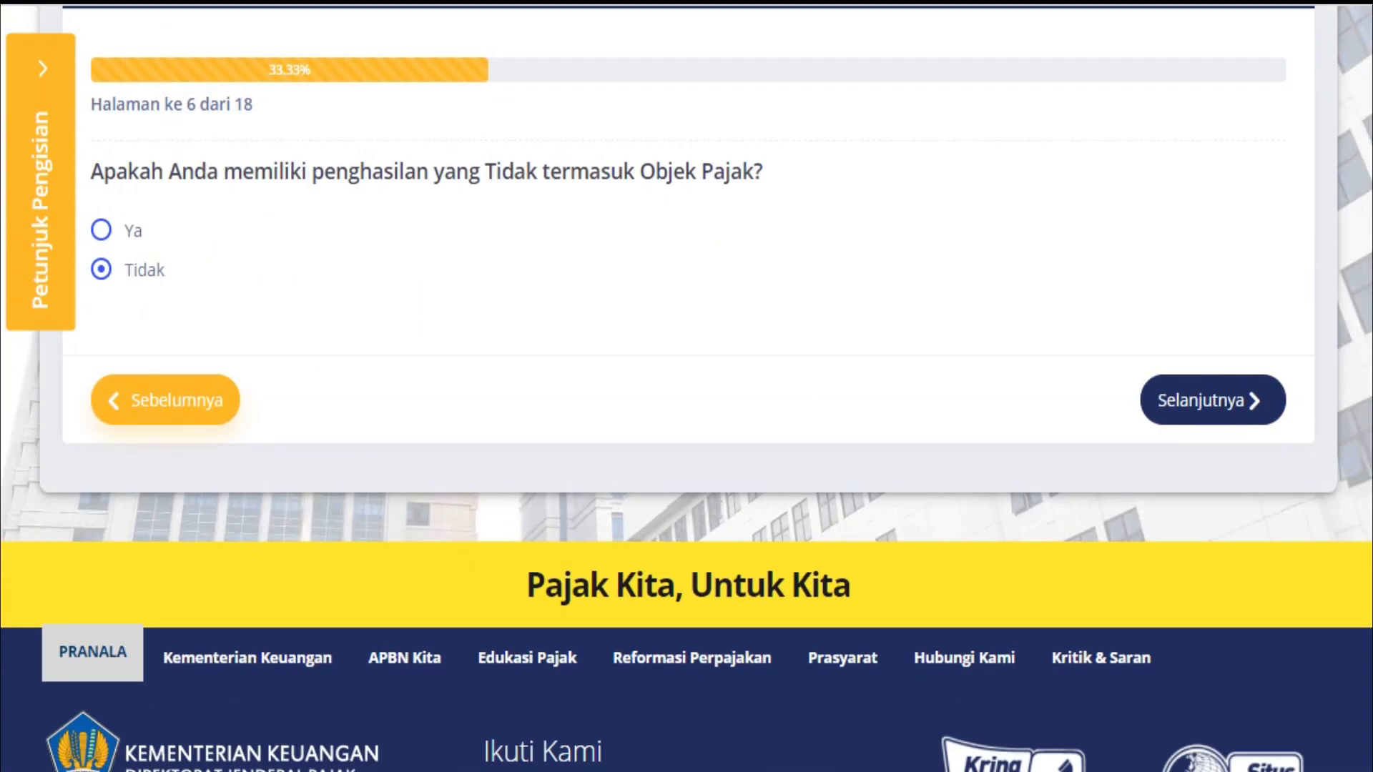
pyautogui.click(165, 400)
pyautogui.scroll(-3, 686, 386)
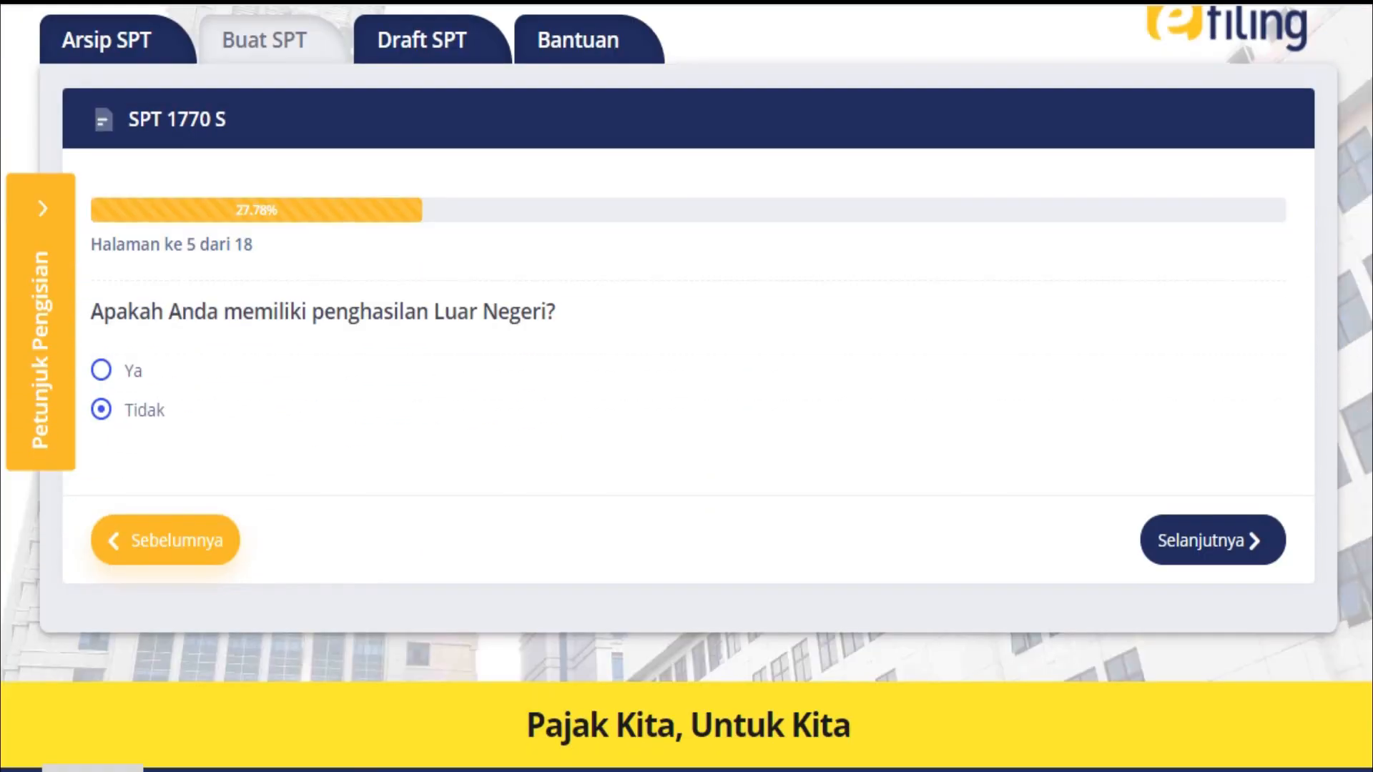
pyautogui.click(166, 523)
pyautogui.scroll(-5, 686, 386)
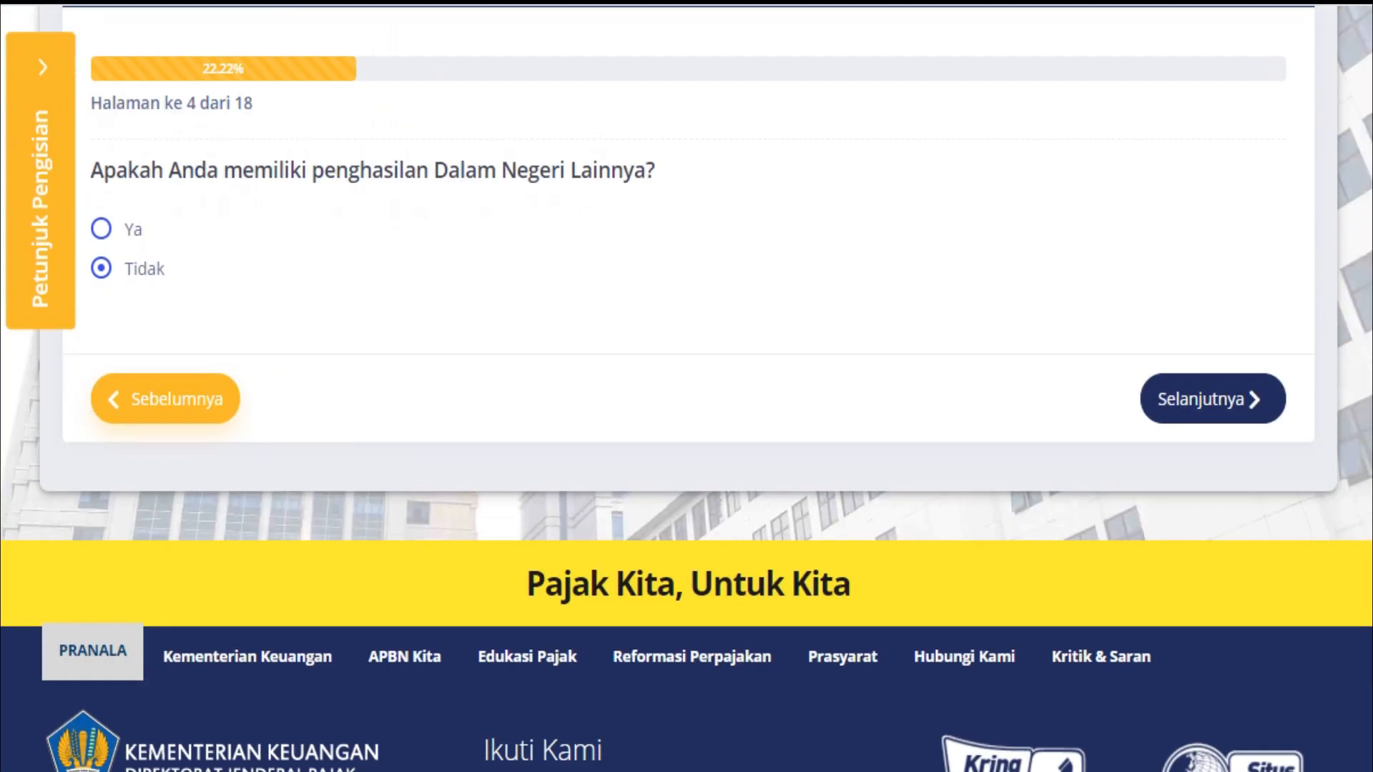
pyautogui.click(165, 398)
pyautogui.scroll(-3, 686, 386)
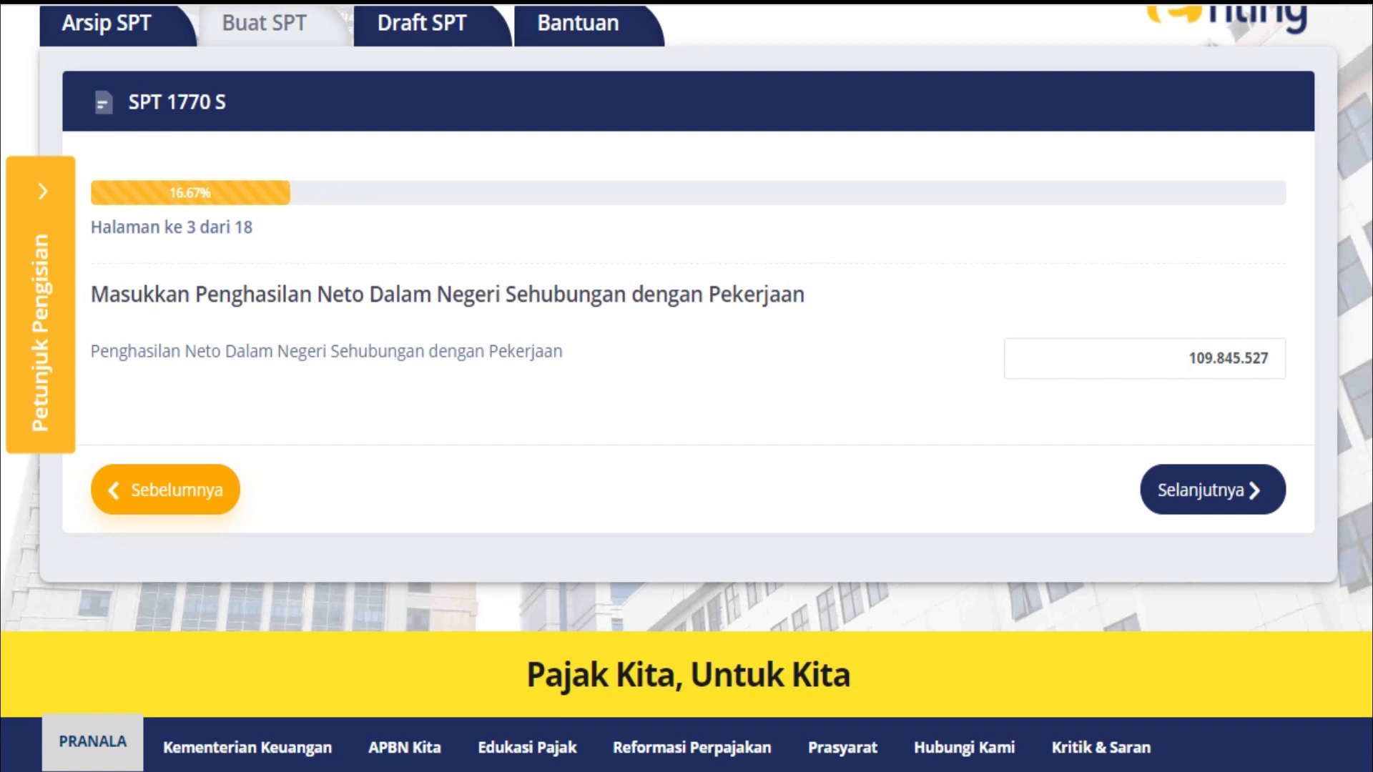
pyautogui.click(1268, 358)
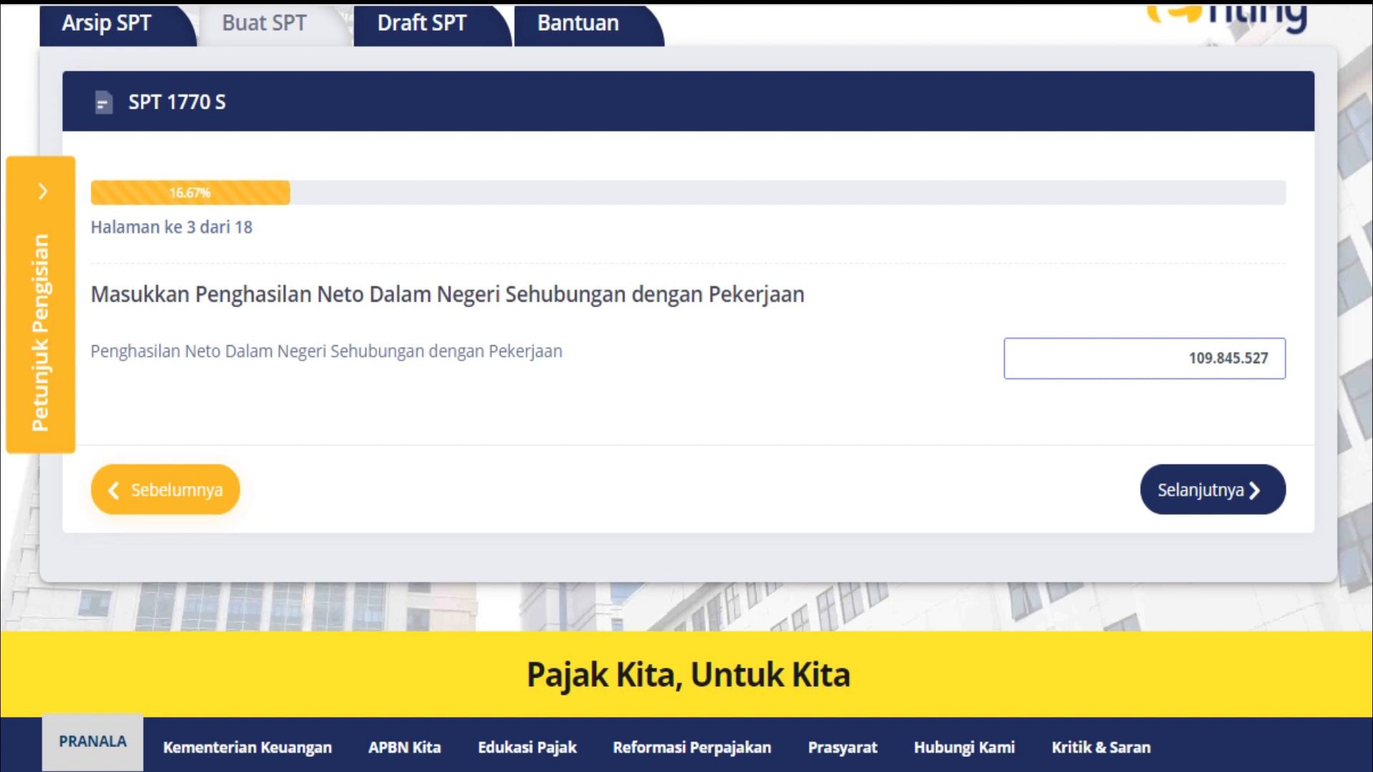
# Round the net domestic employment income down to 109.845.000 and continue
pyautogui.press('BackSpace')
pyautogui.press('BackSpace')
pyautogui.press('BackSpace')
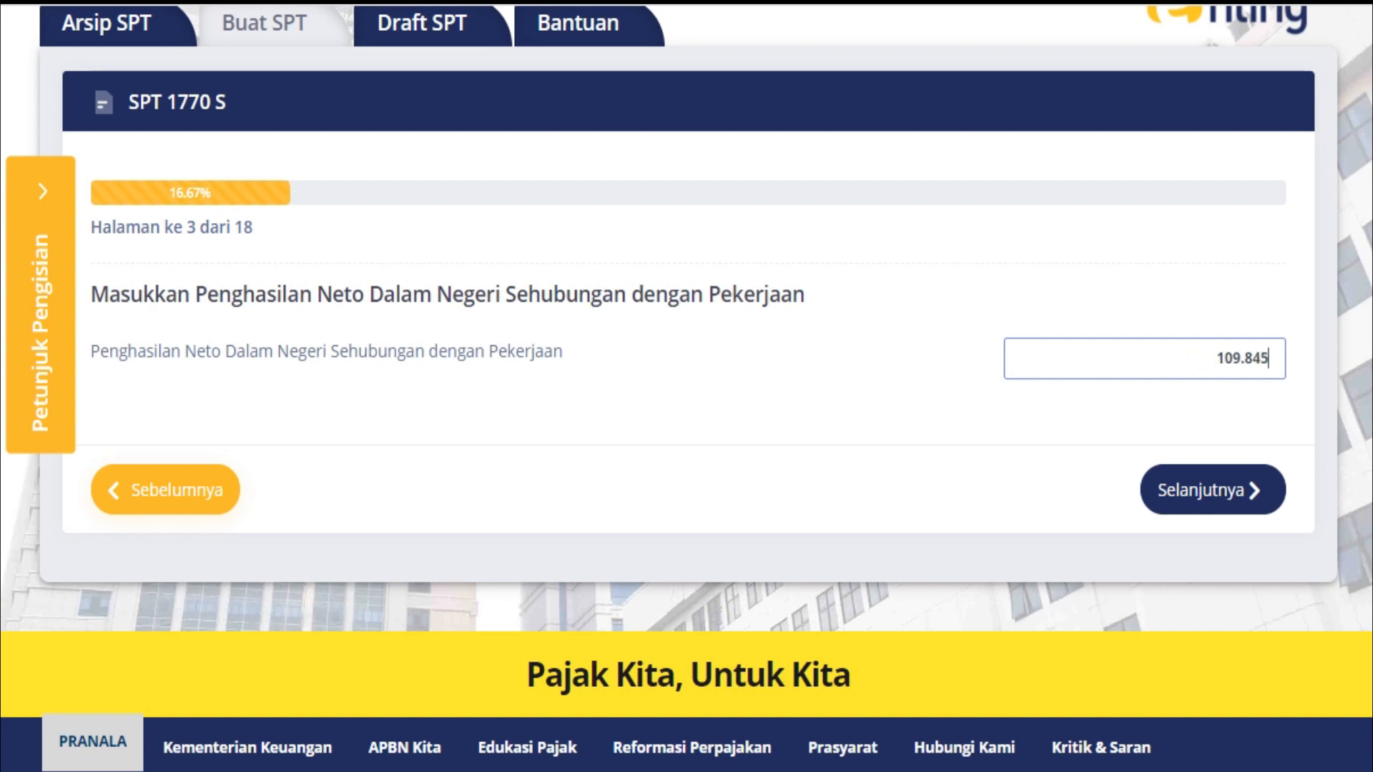
pyautogui.write('000')
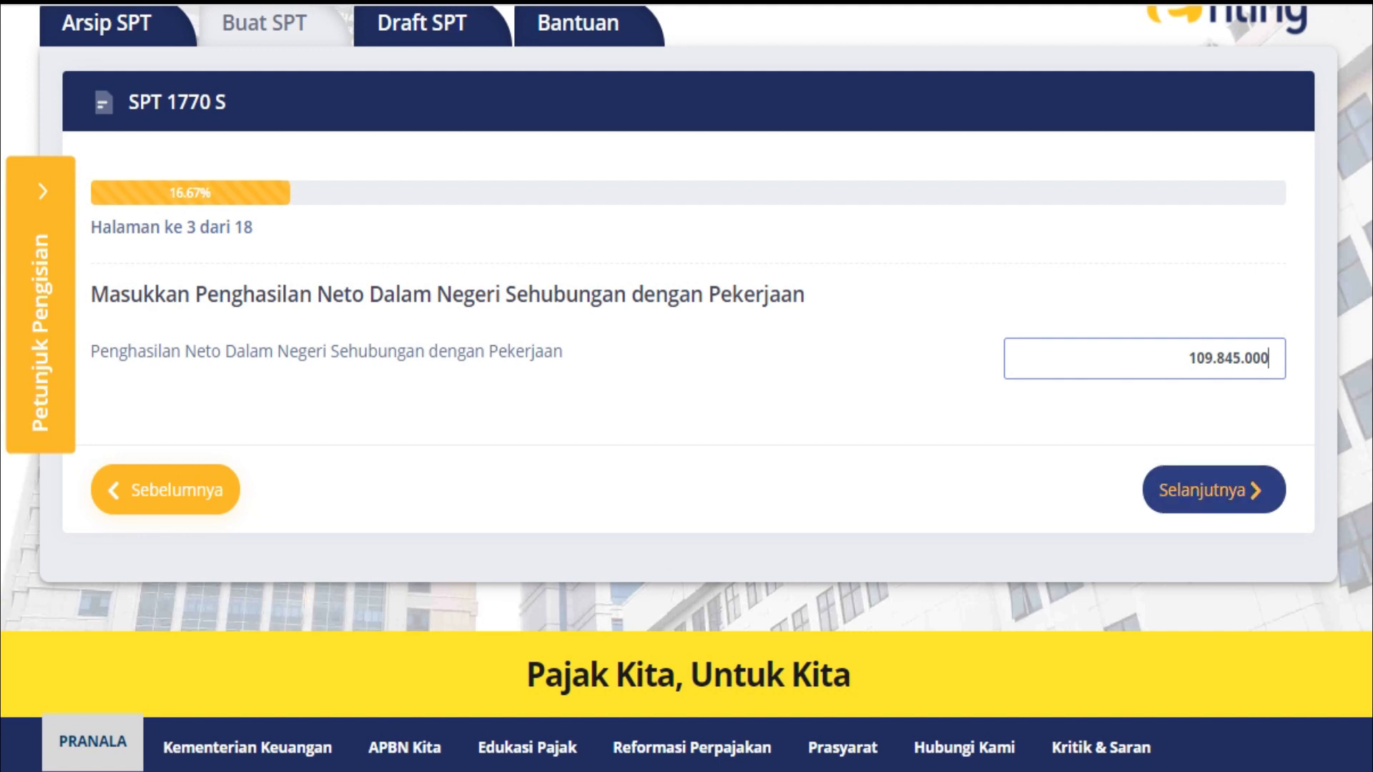
pyautogui.click(1213, 490)
# Advance through the foreign and final-tax income questions and the asset table to the debt question
pyautogui.scroll(-5, 1213, 490)
pyautogui.click(1212, 399)
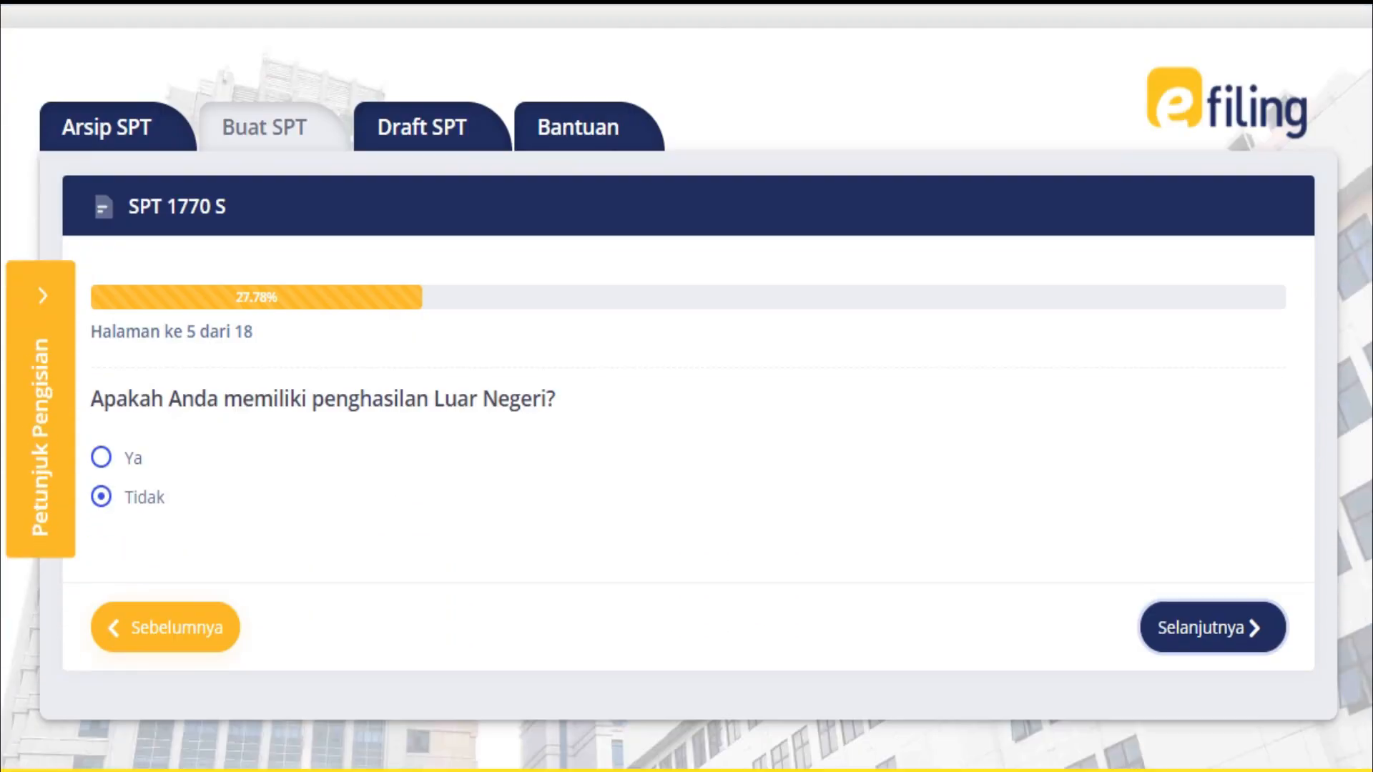
pyautogui.scroll(-5, 1213, 400)
pyautogui.click(1213, 400)
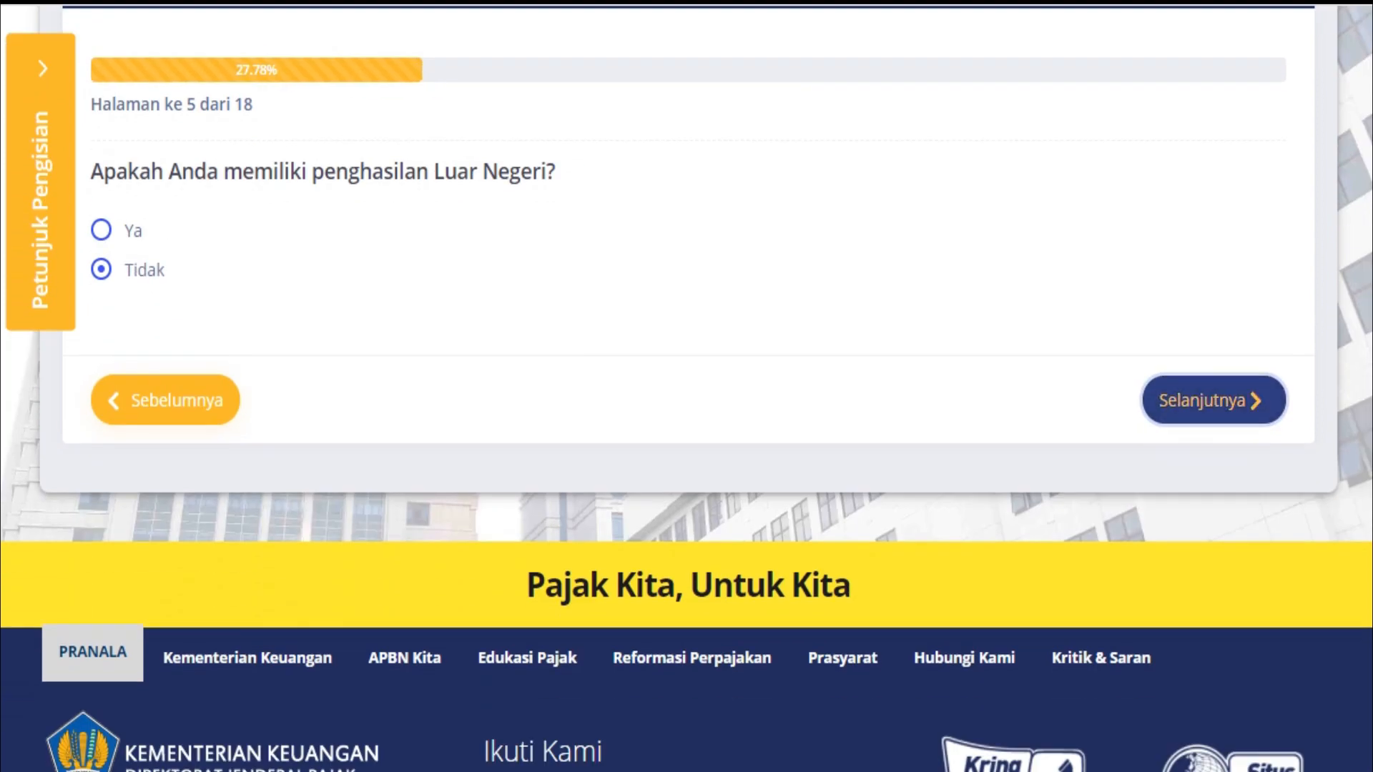
pyautogui.scroll(-5, 1213, 399)
pyautogui.click(1213, 399)
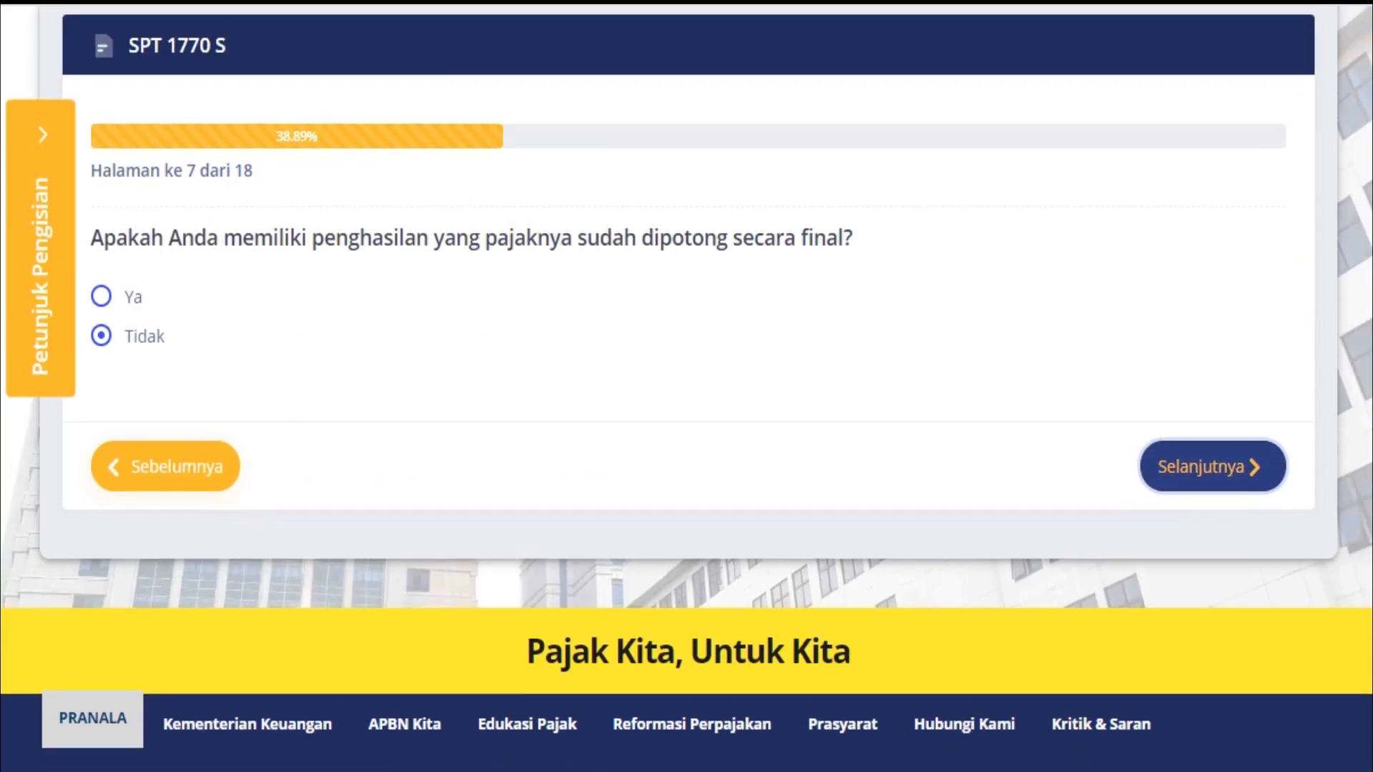
pyautogui.scroll(-5, 1213, 400)
pyautogui.click(1212, 400)
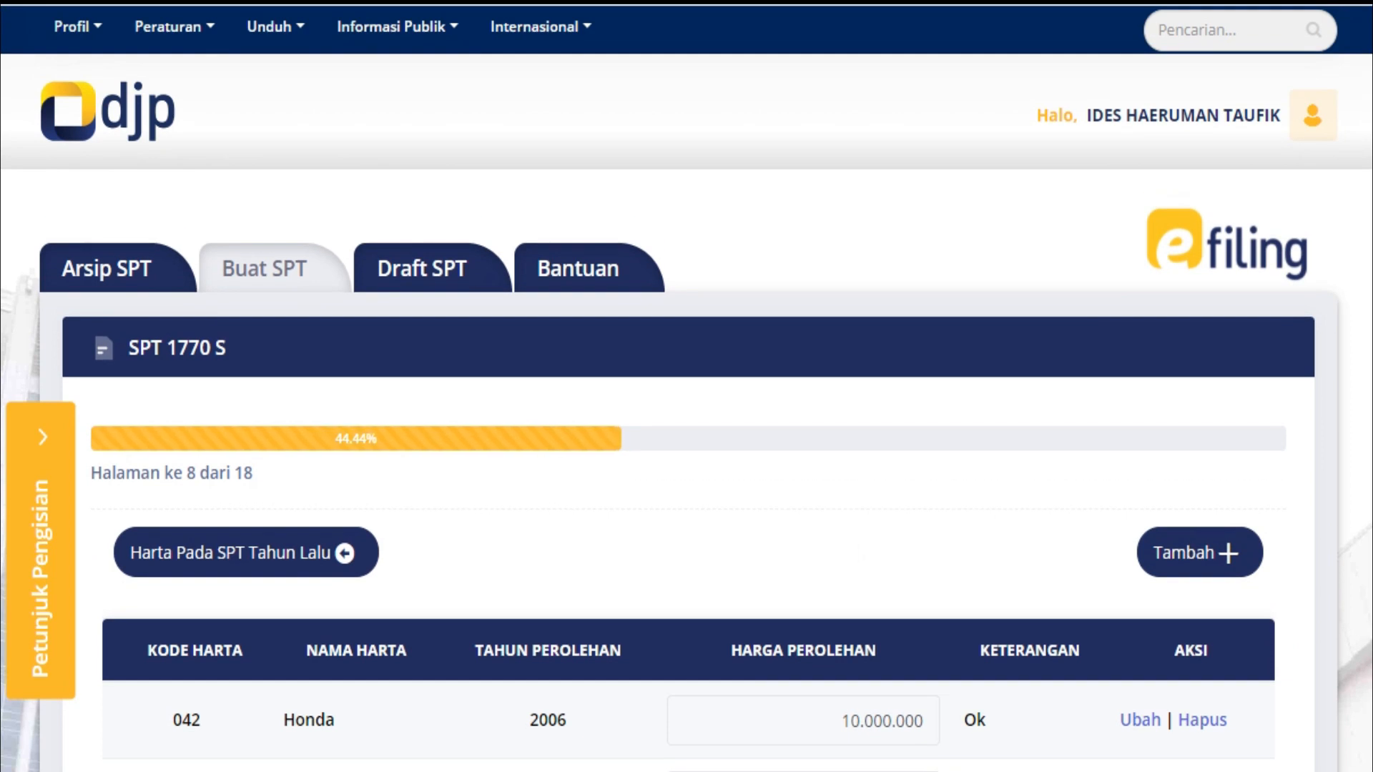
pyautogui.scroll(-10, 1212, 399)
pyautogui.click(1213, 372)
# Continue through the zakat and PPh Pasal 25 pages to the Nihil 0 tax calculation, then return to the asset list
pyautogui.scroll(-5, 1212, 372)
pyautogui.click(1214, 335)
pyautogui.scroll(-5, 1213, 335)
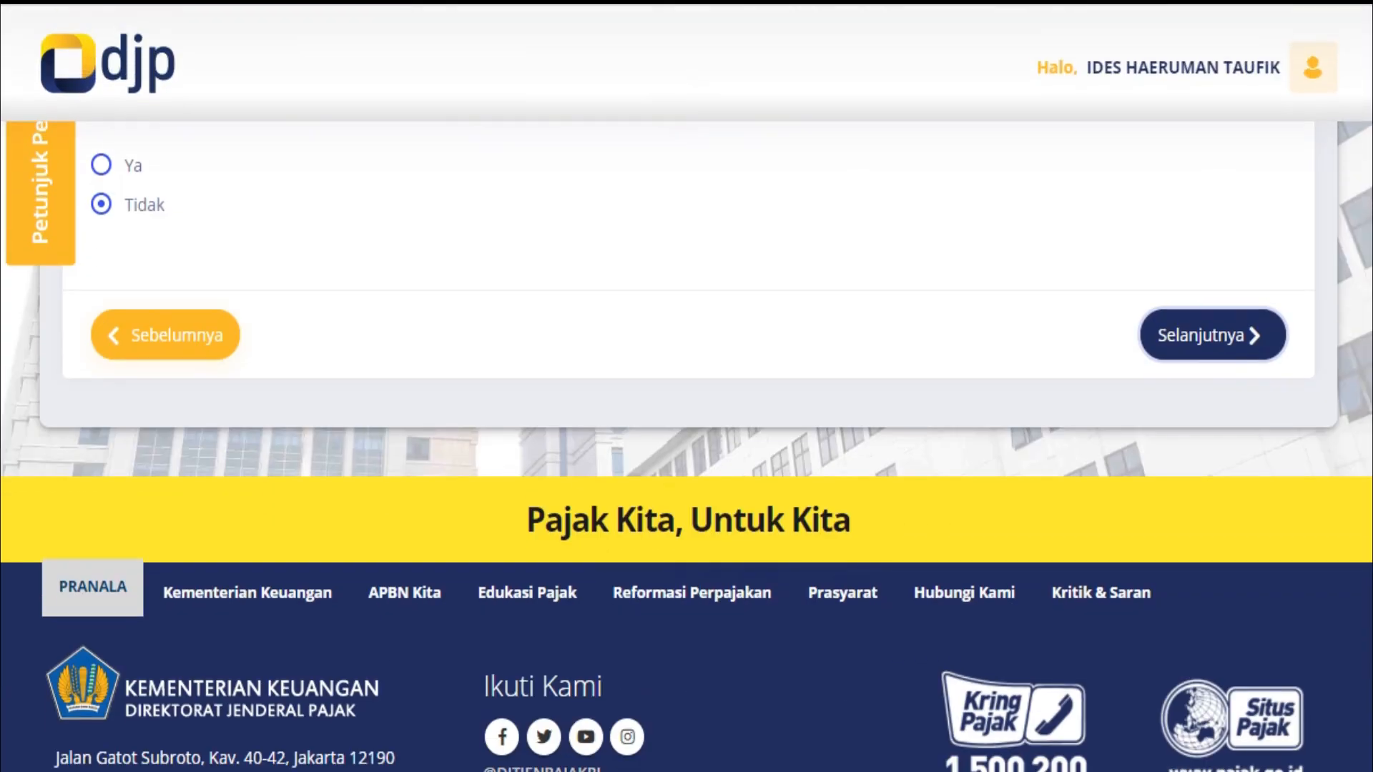
pyautogui.click(1214, 334)
pyautogui.scroll(-5, 1213, 335)
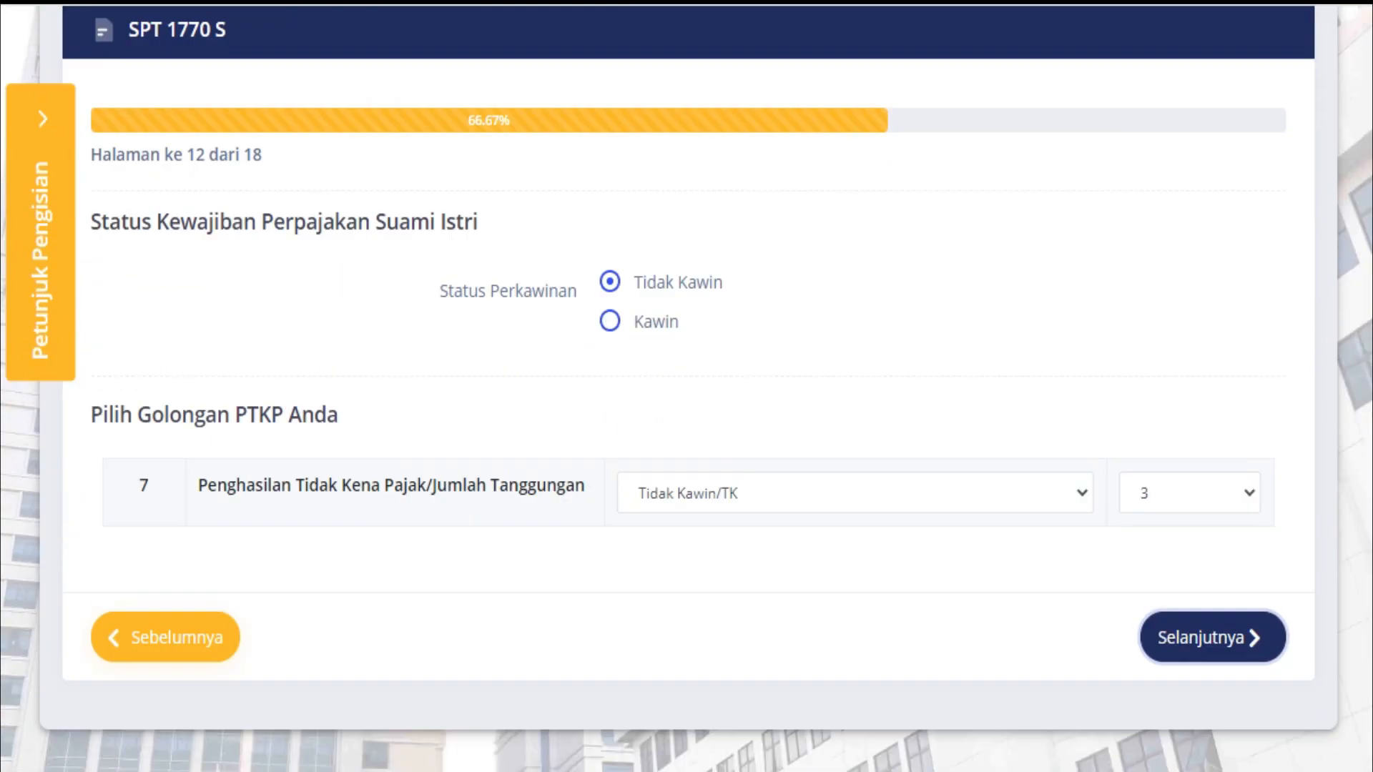
pyautogui.scroll(-2, 686, 386)
pyautogui.click(1214, 276)
pyautogui.scroll(-5, 687, 386)
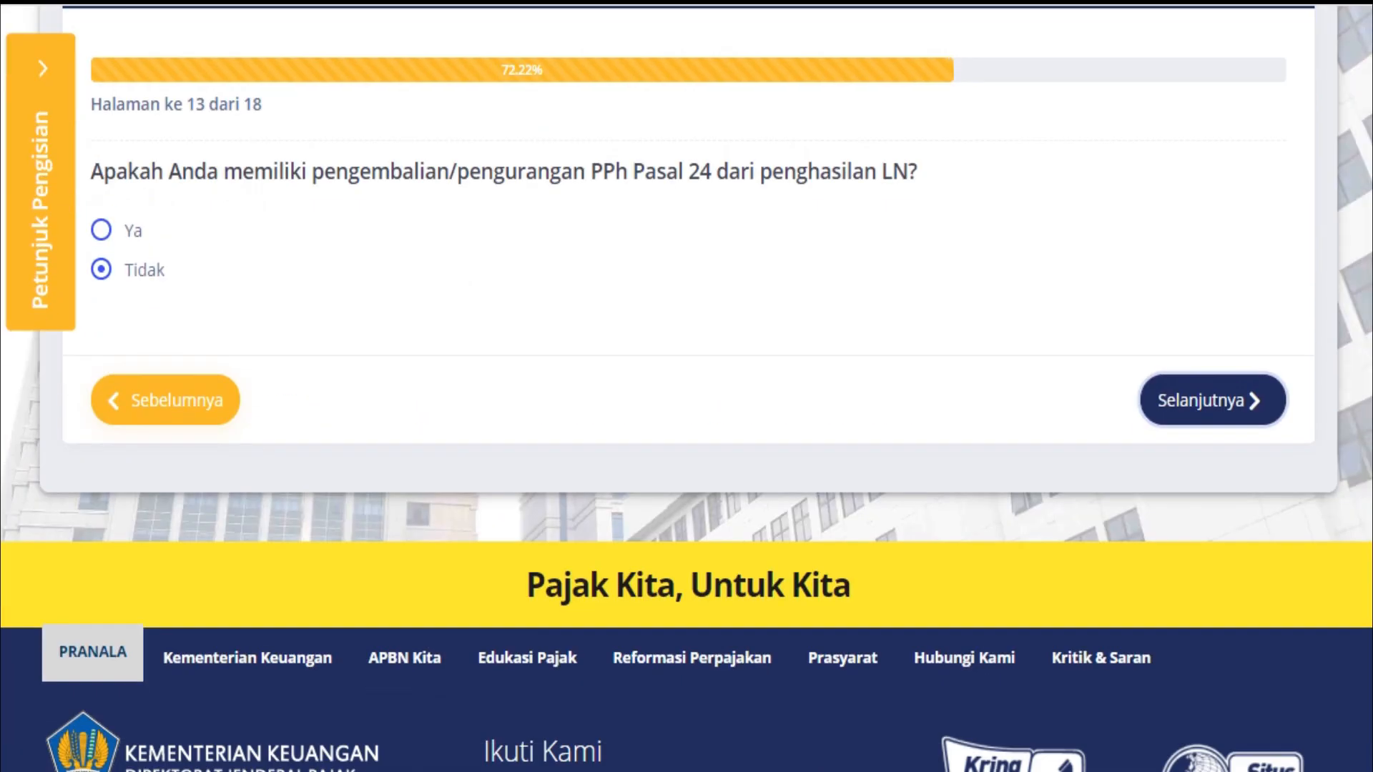
pyautogui.click(1213, 400)
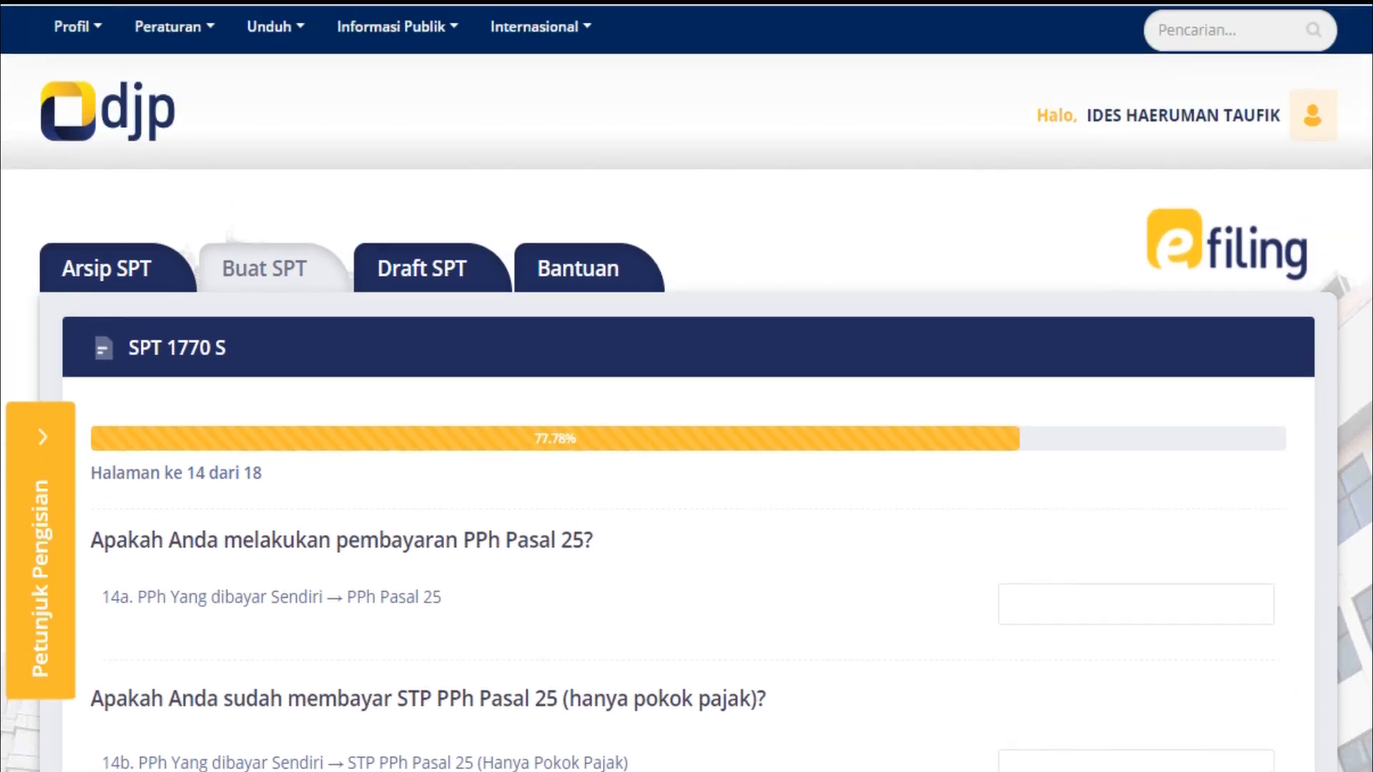
pyautogui.scroll(-5, 1213, 400)
pyautogui.click(1213, 534)
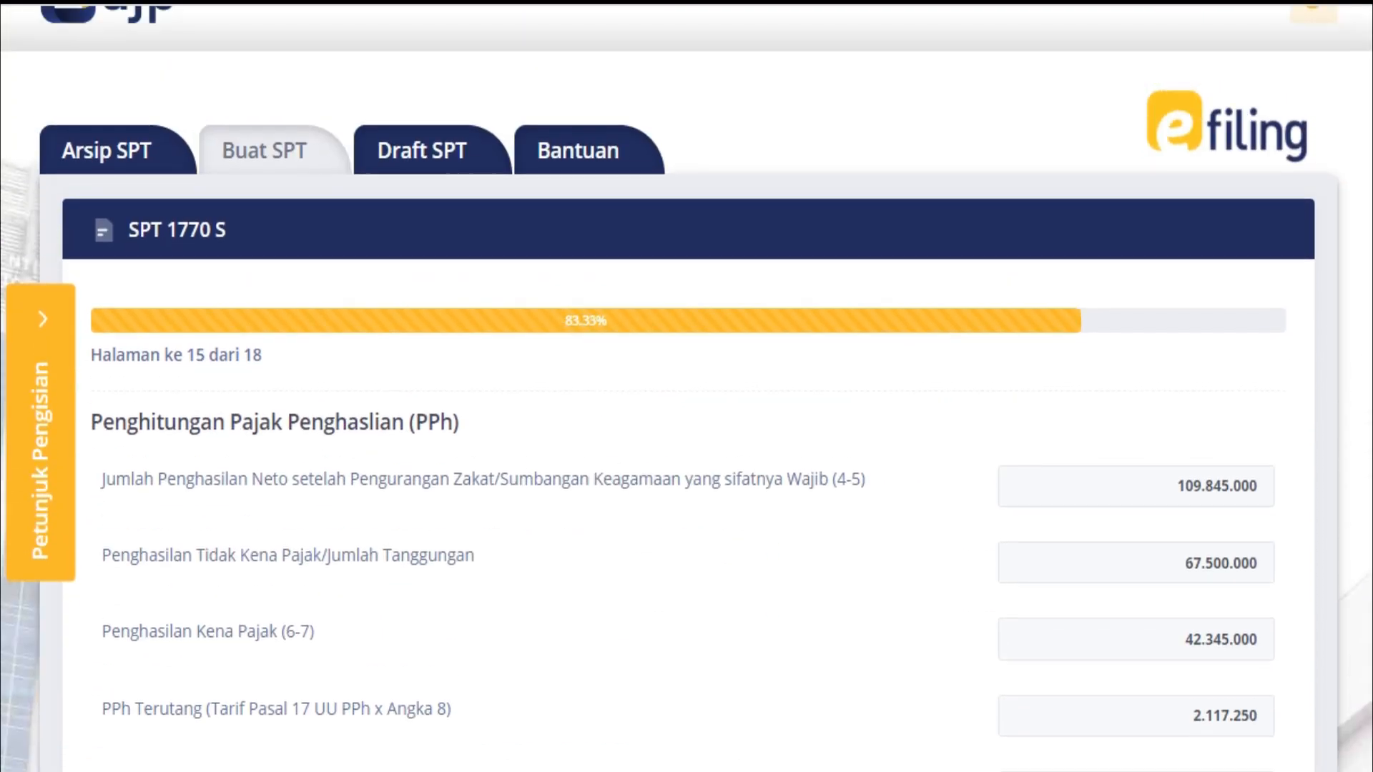
pyautogui.scroll(-5, 1213, 534)
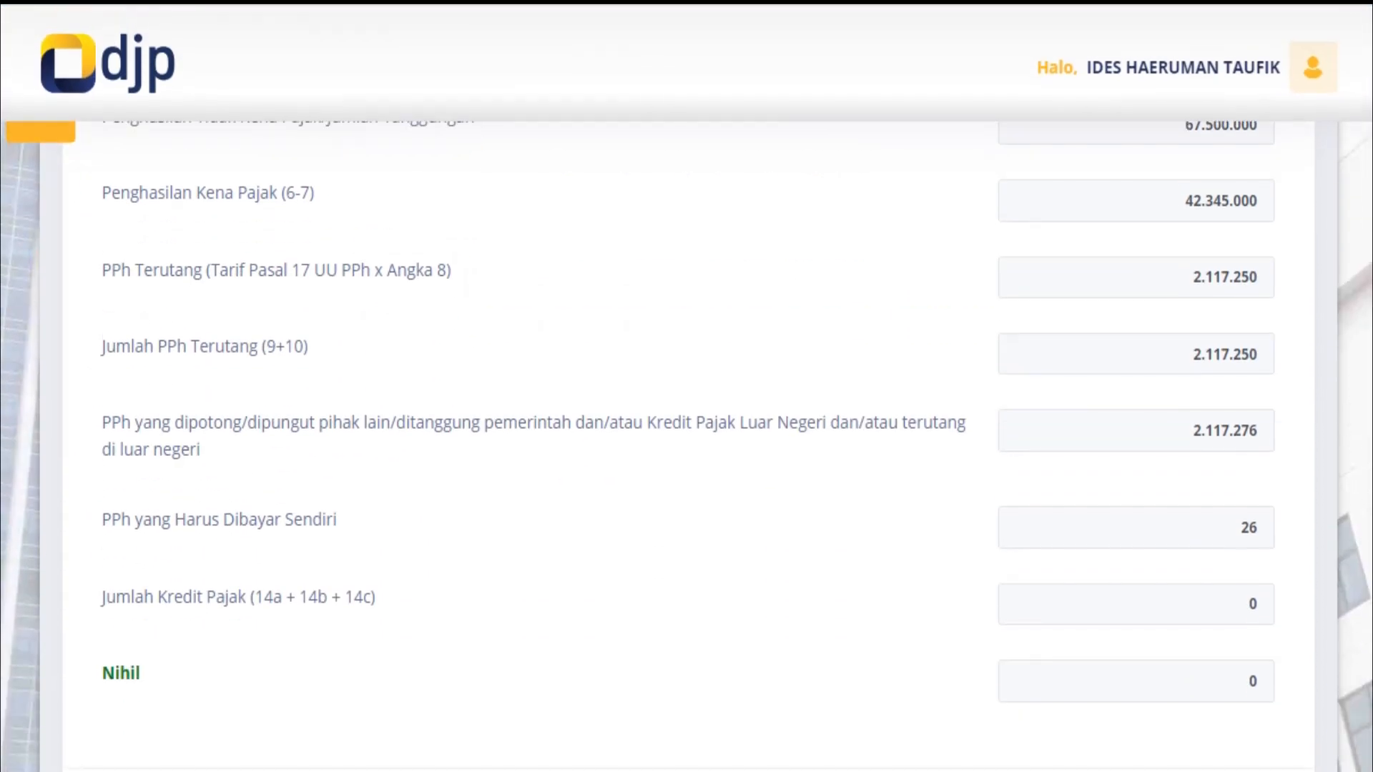
pyautogui.scroll(-3, 687, 447)
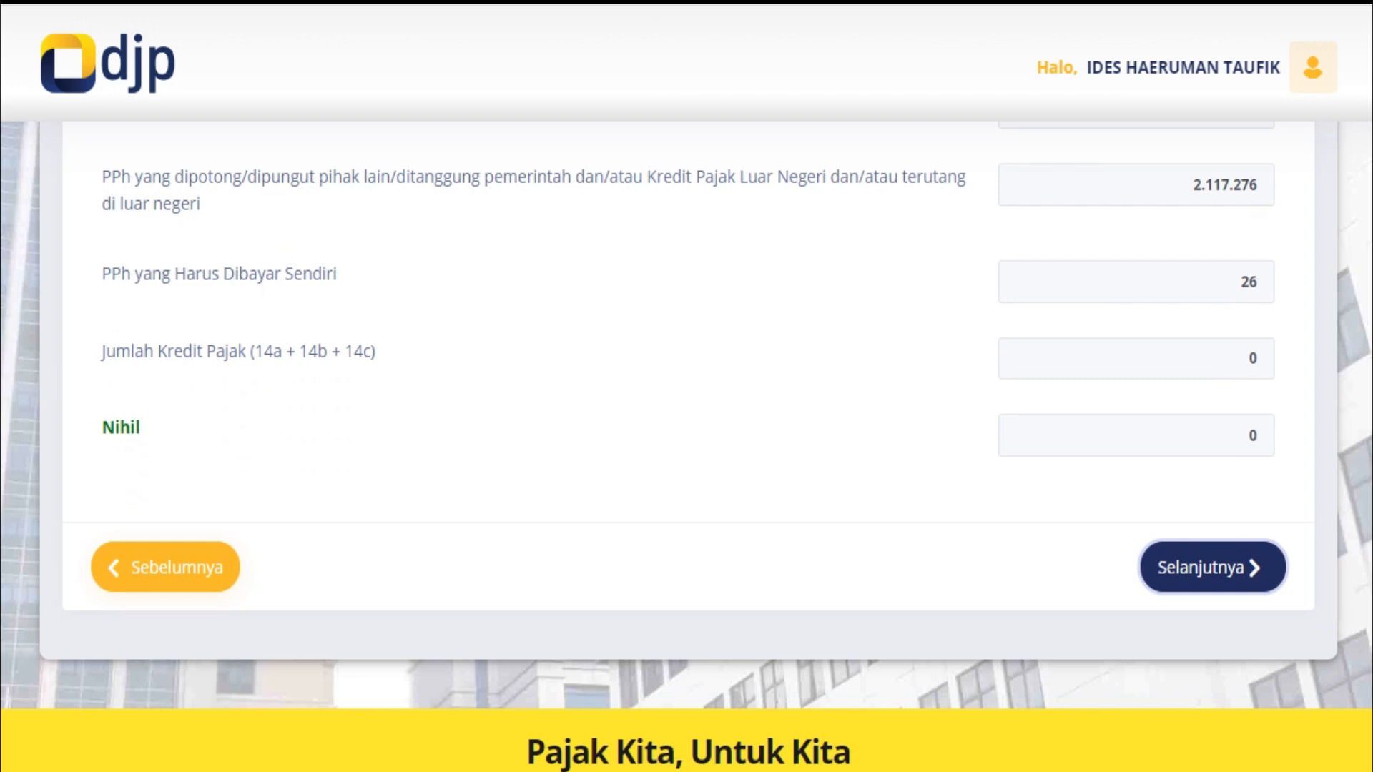
pyautogui.click(1214, 567)
pyautogui.click(165, 373)
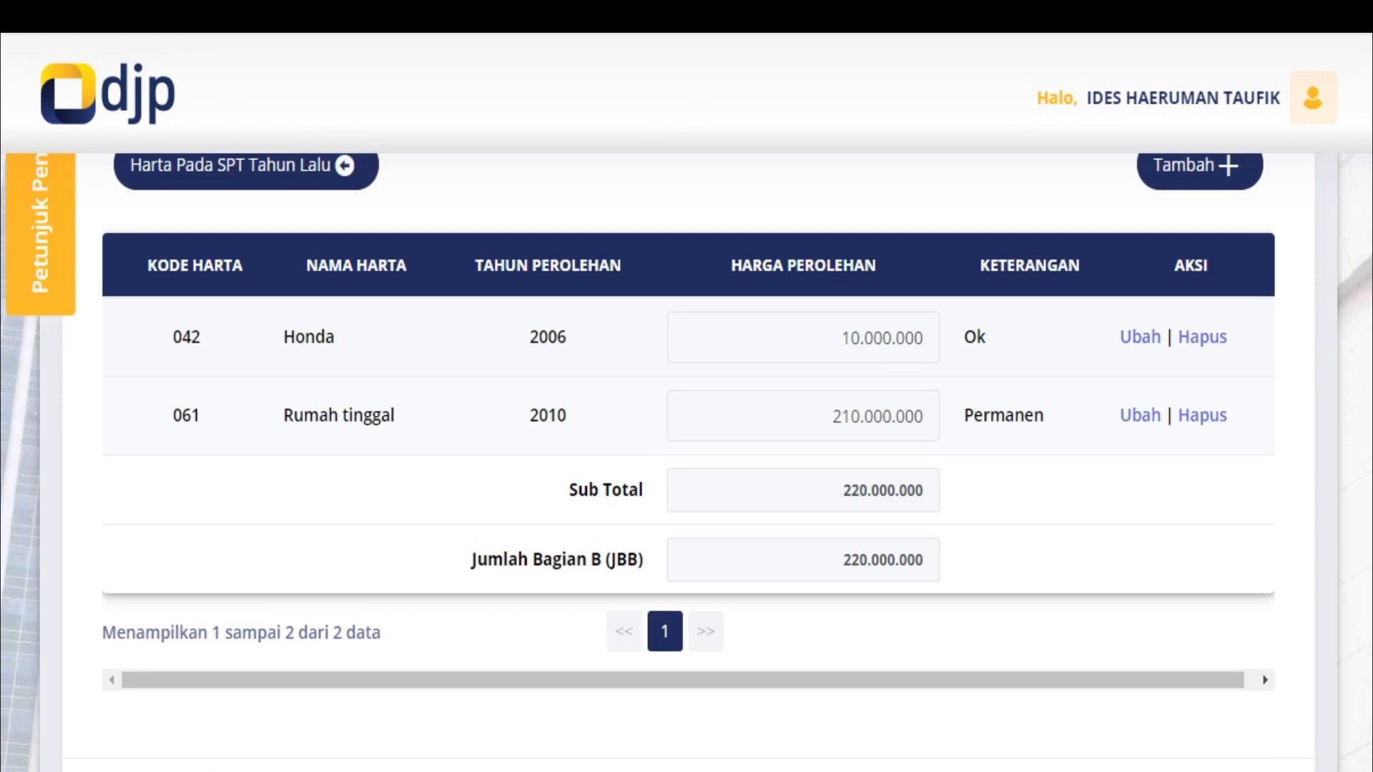
# Page back from the asset list to page 3 and select the net income value of 109.845.000
pyautogui.scroll(-10, 686, 444)
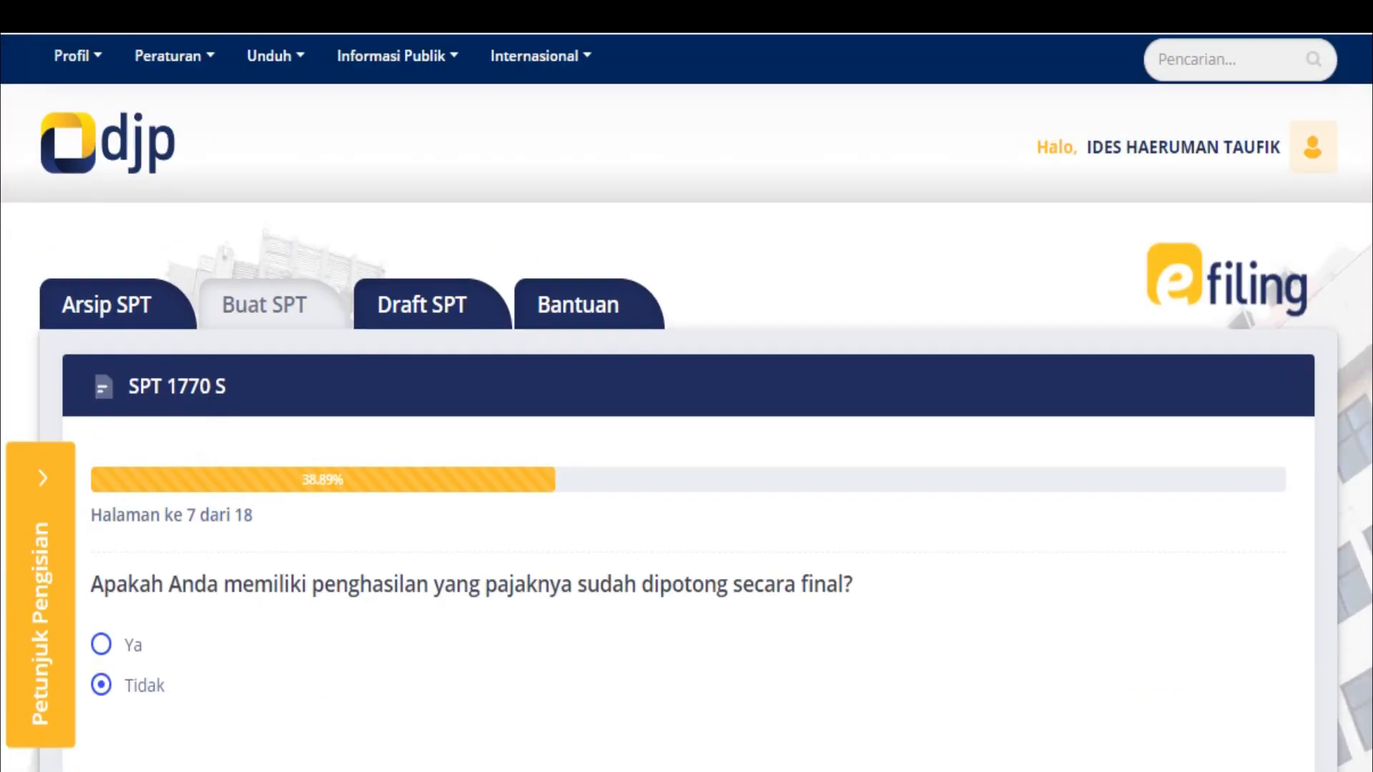
pyautogui.scroll(-6, 687, 443)
pyautogui.click(165, 374)
pyautogui.scroll(-6, 687, 444)
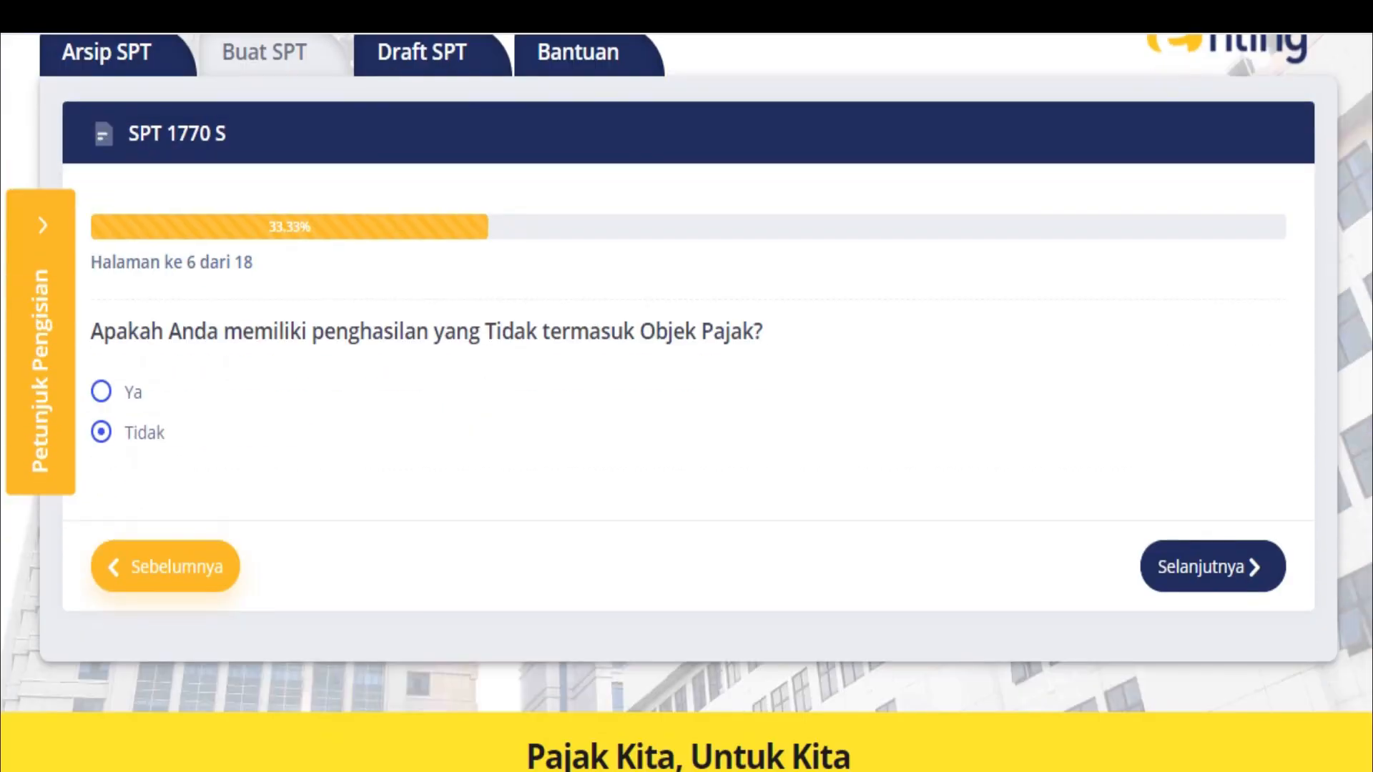
pyautogui.click(165, 373)
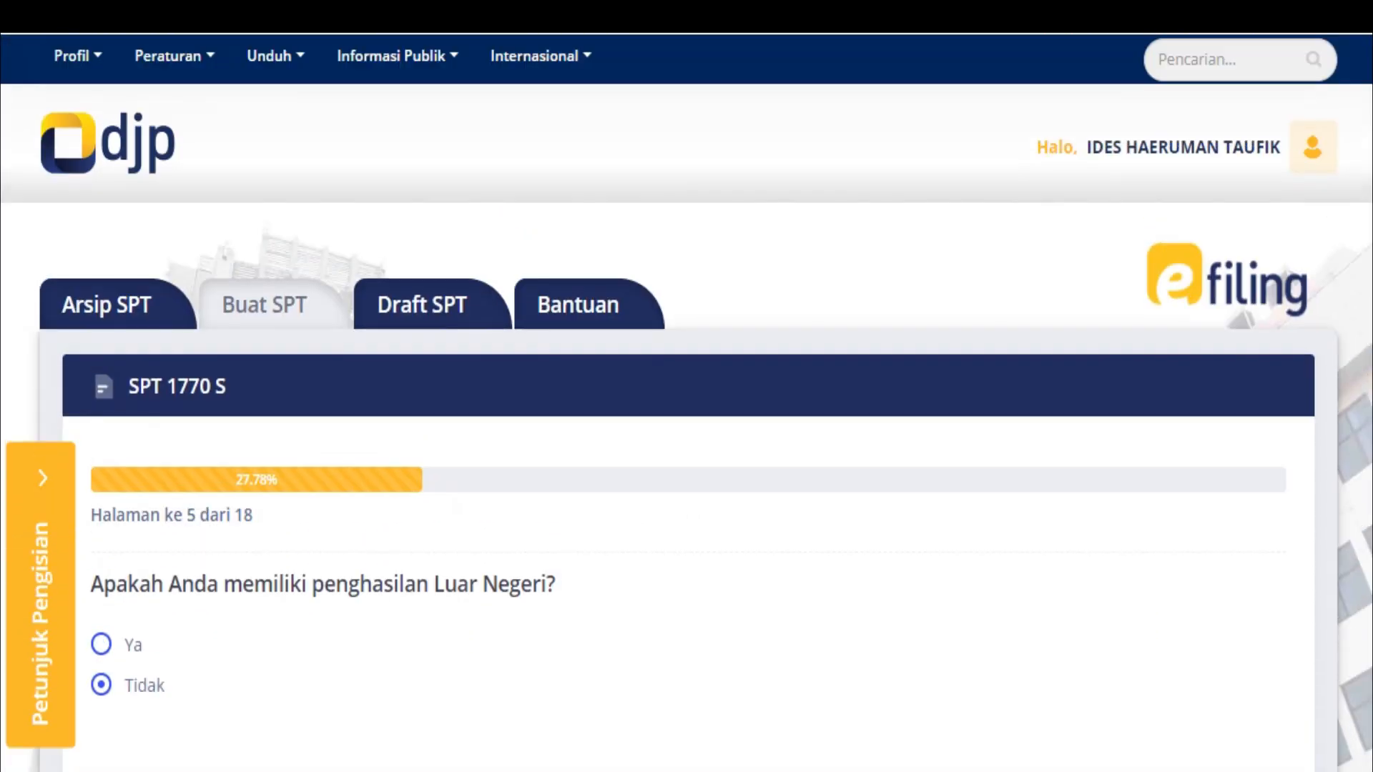
pyautogui.scroll(-4, 687, 444)
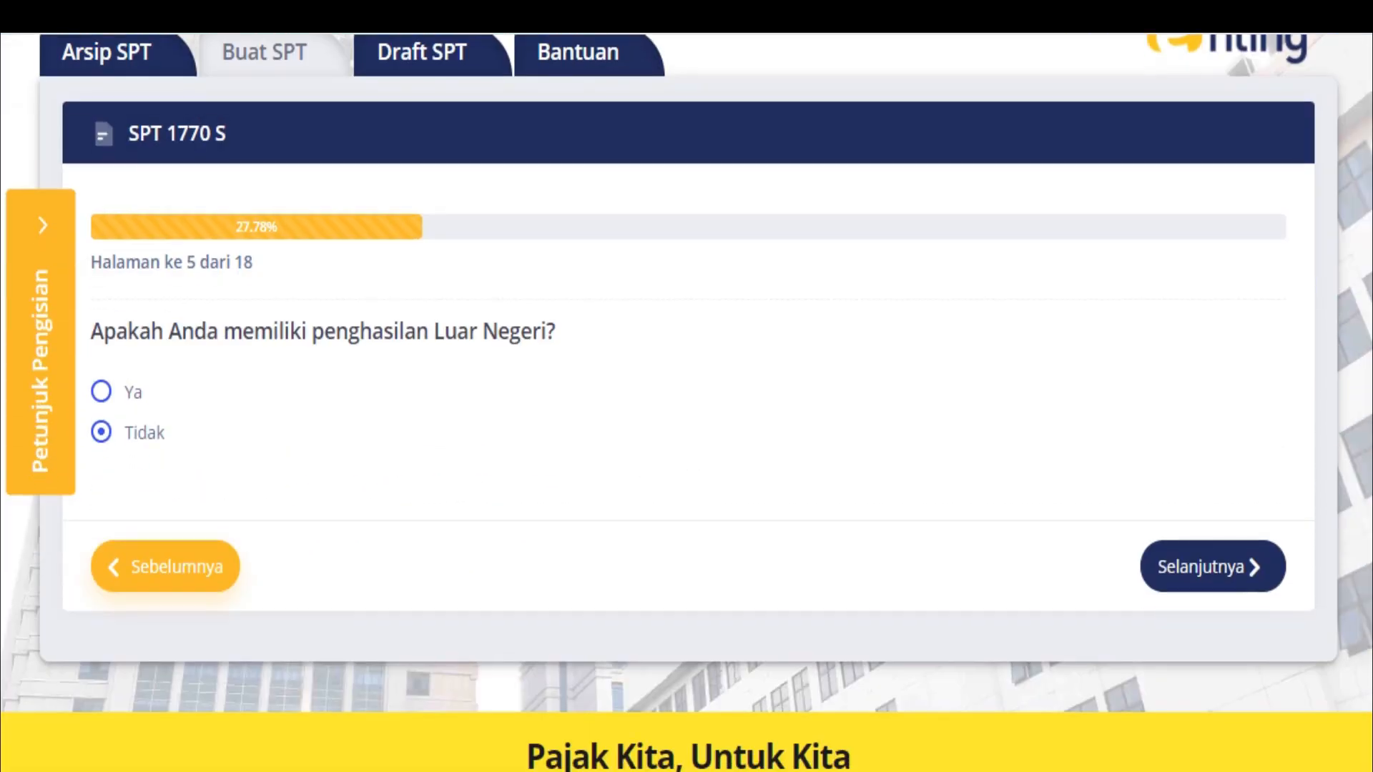
pyautogui.click(165, 567)
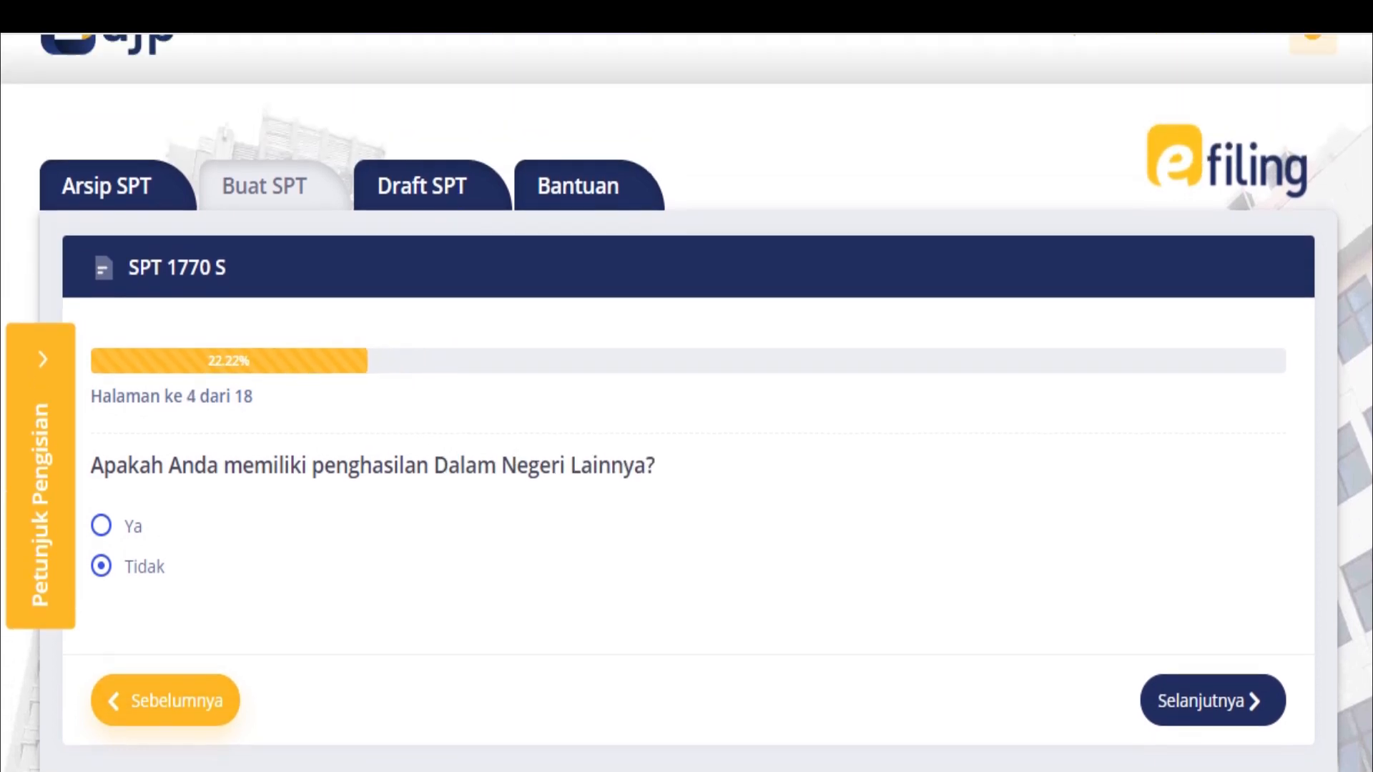
pyautogui.scroll(-5, 686, 401)
pyautogui.click(166, 372)
pyautogui.scroll(-5, 687, 400)
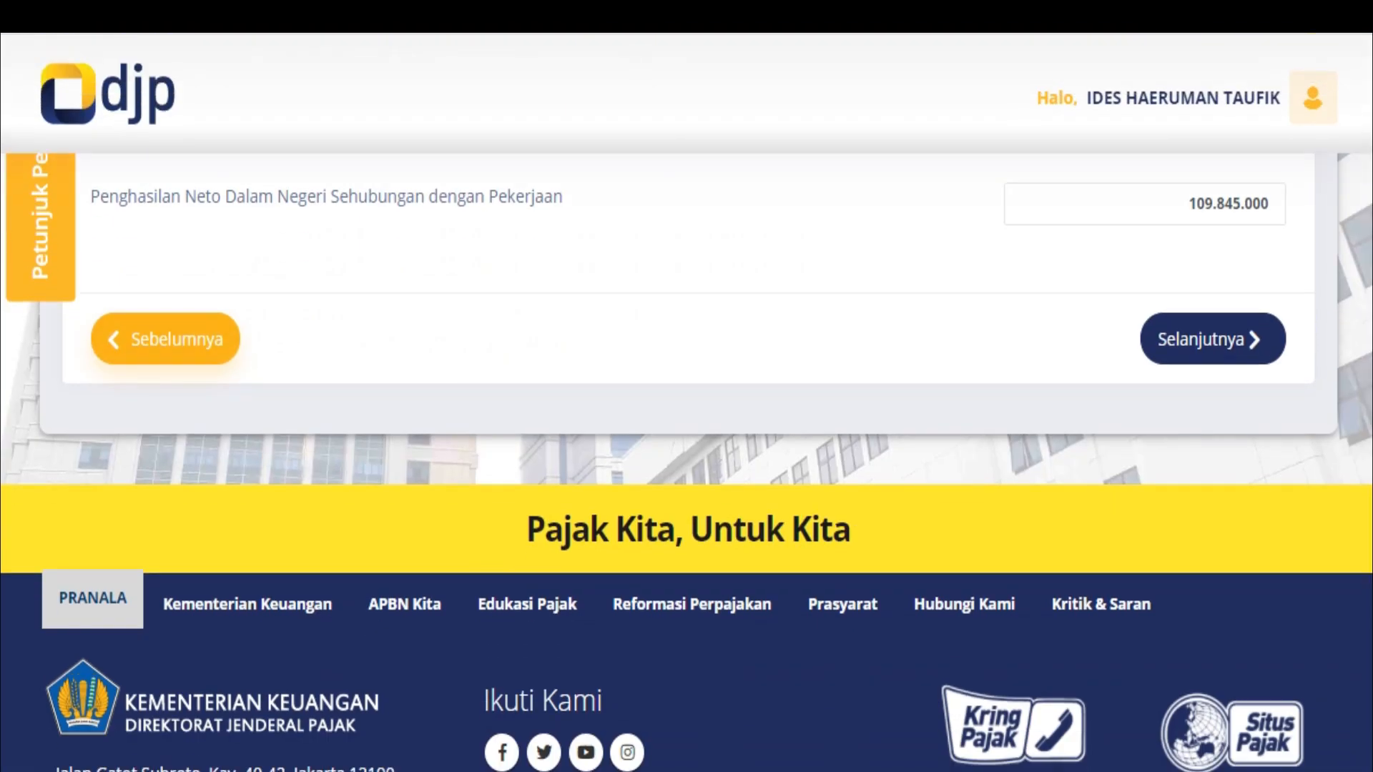
pyautogui.click(1261, 203)
# Restore the net domestic employment income to 109.845.527
pyautogui.click(1260, 204)
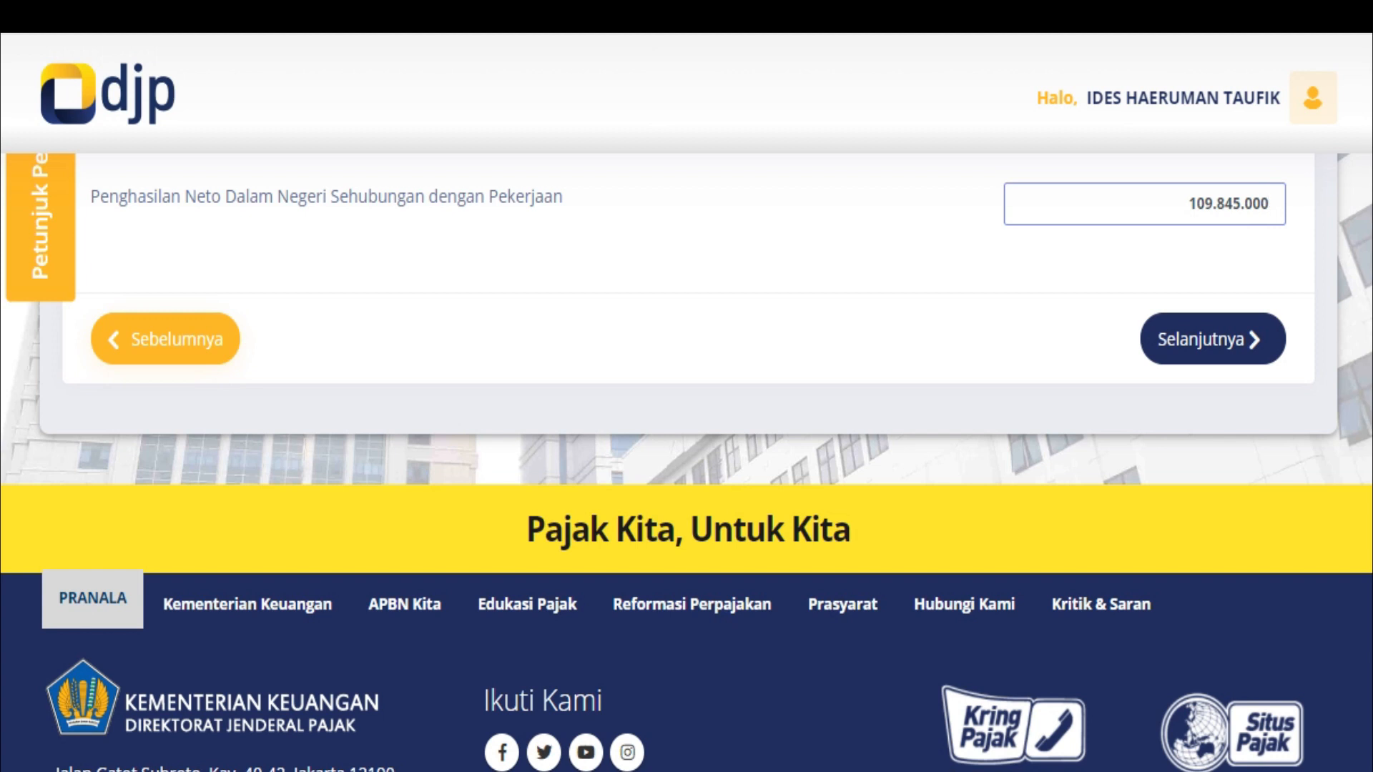
pyautogui.press('BackSpace')
pyautogui.press('BackSpace')
pyautogui.press('BackSpace')
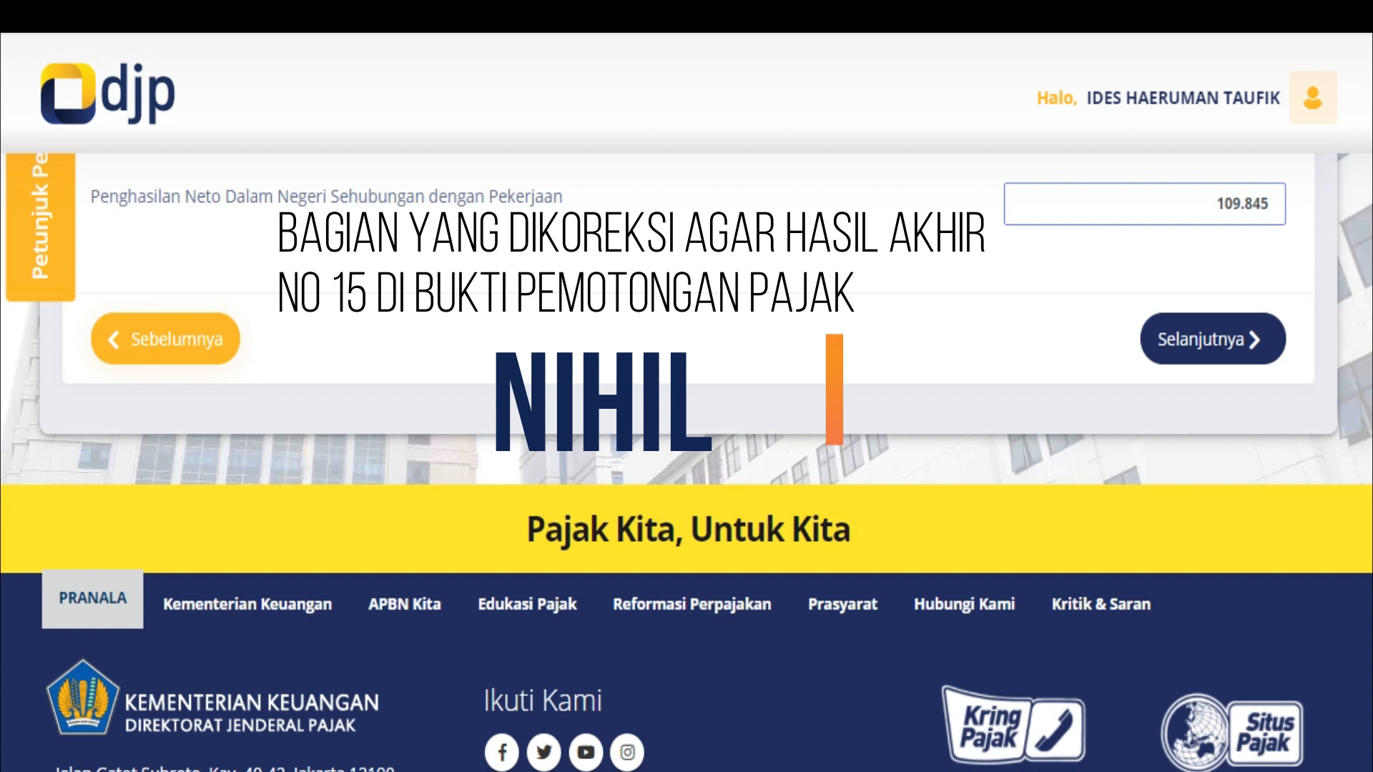
pyautogui.write('527')
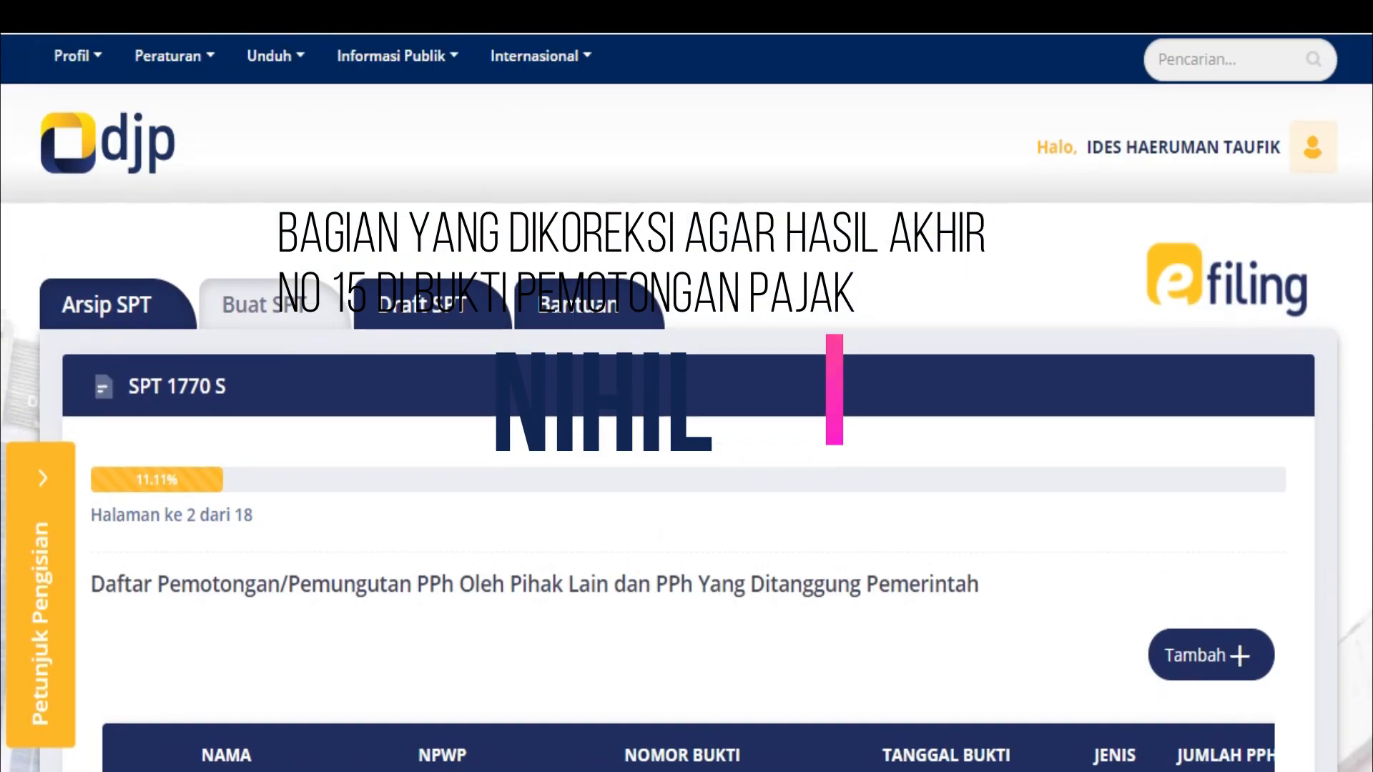
pyautogui.scroll(-8, 686, 429)
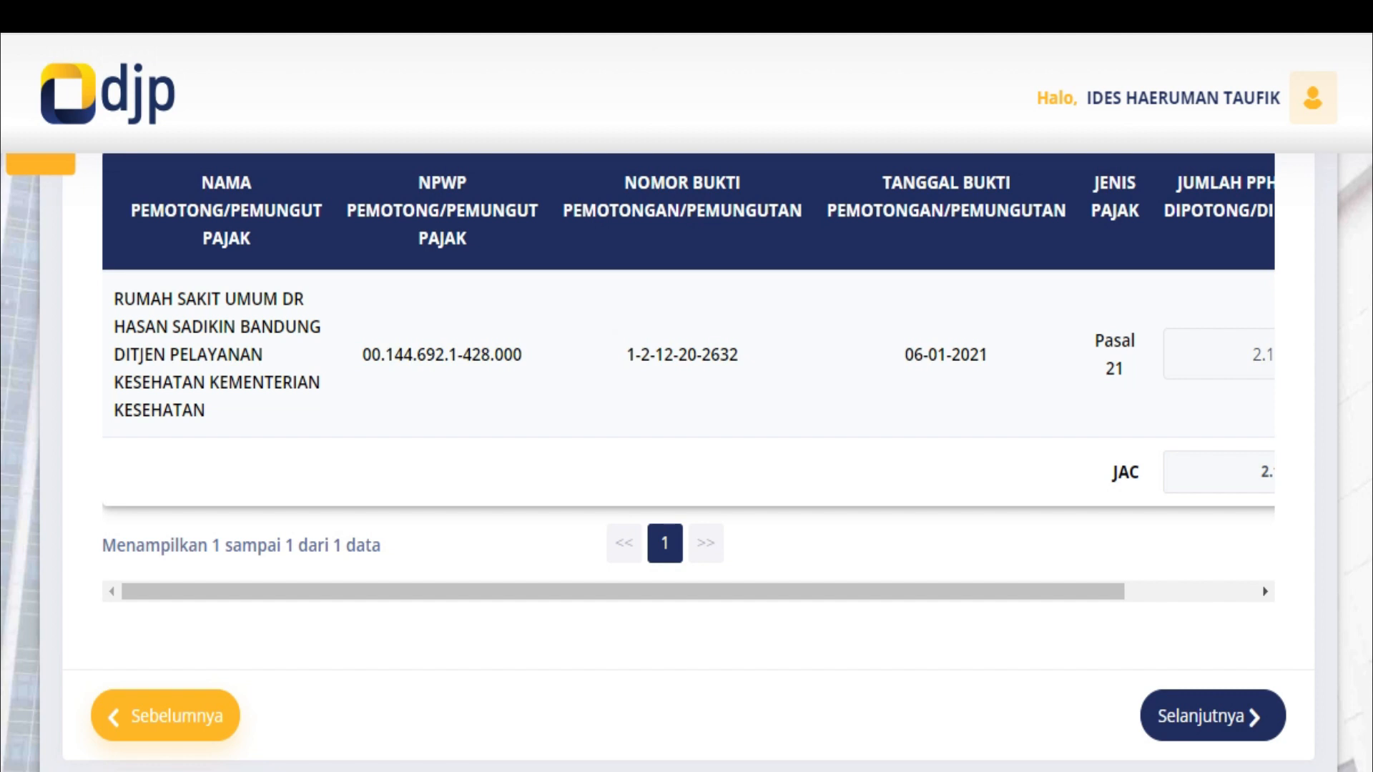
# Open the Pasal 21 withholding slip, attempt to submit it, dismiss the error and close it unsaved
pyautogui.click(1219, 354)
pyautogui.scroll(3, 687, 429)
pyautogui.scroll(-1, 687, 429)
pyautogui.scroll(-3, 686, 429)
pyautogui.moveTo(623, 465); pyautogui.dragTo(754, 465)
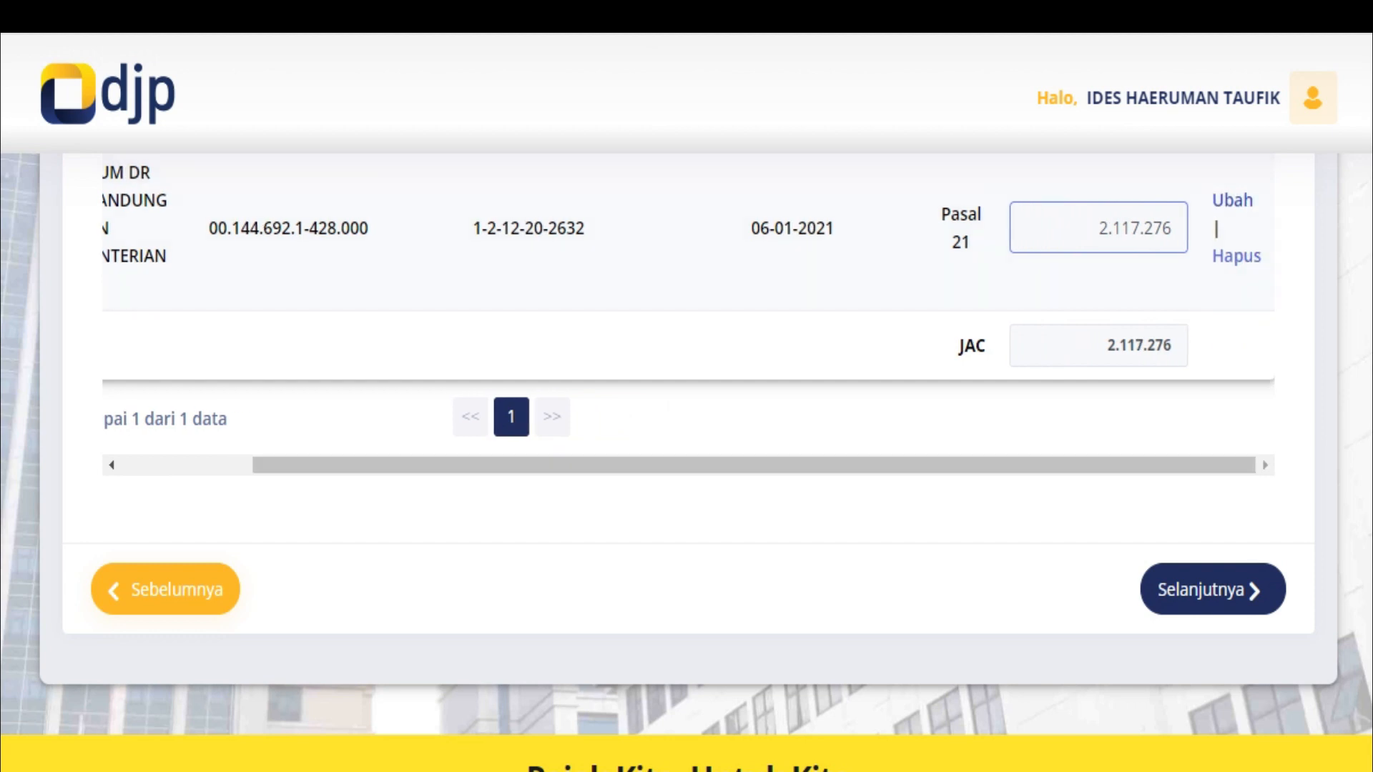
pyautogui.click(1232, 200)
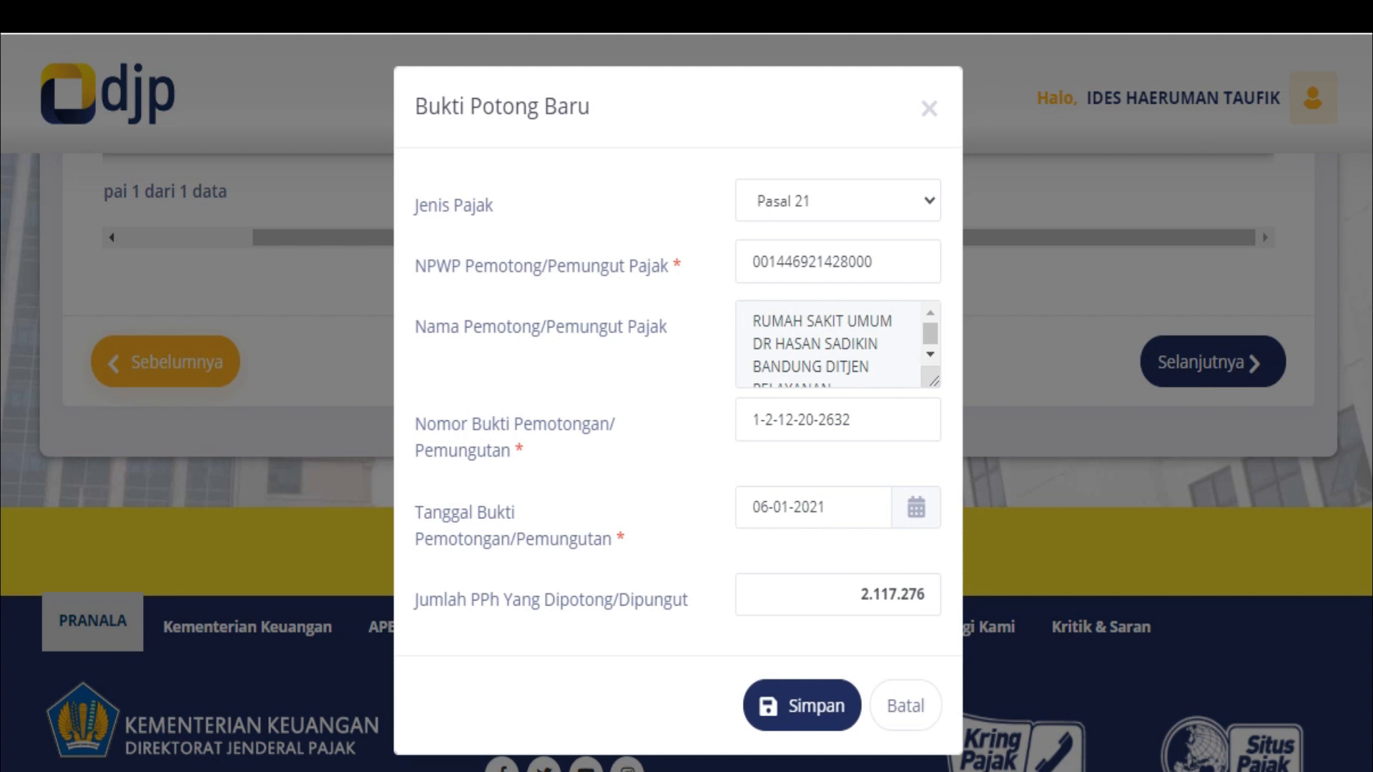
pyautogui.click(918, 594)
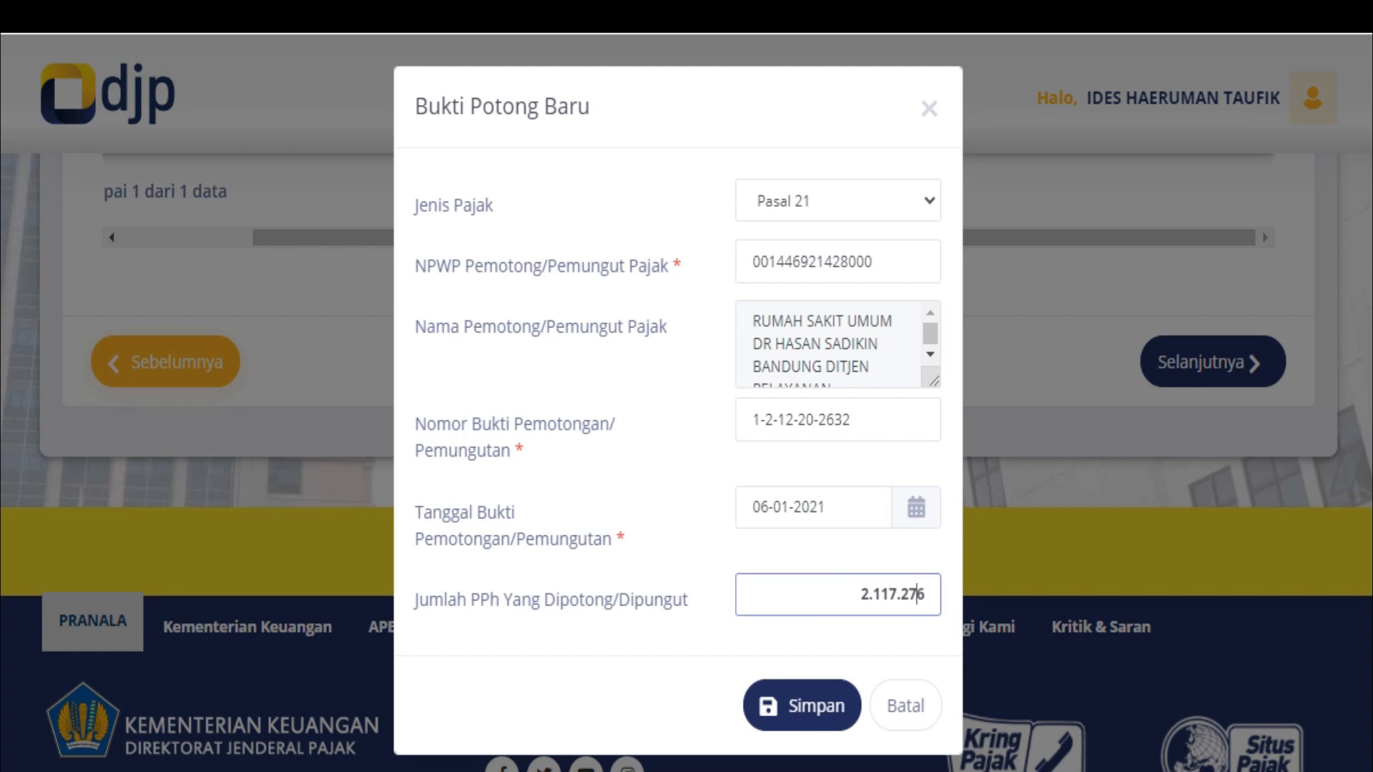
pyautogui.press('Return')
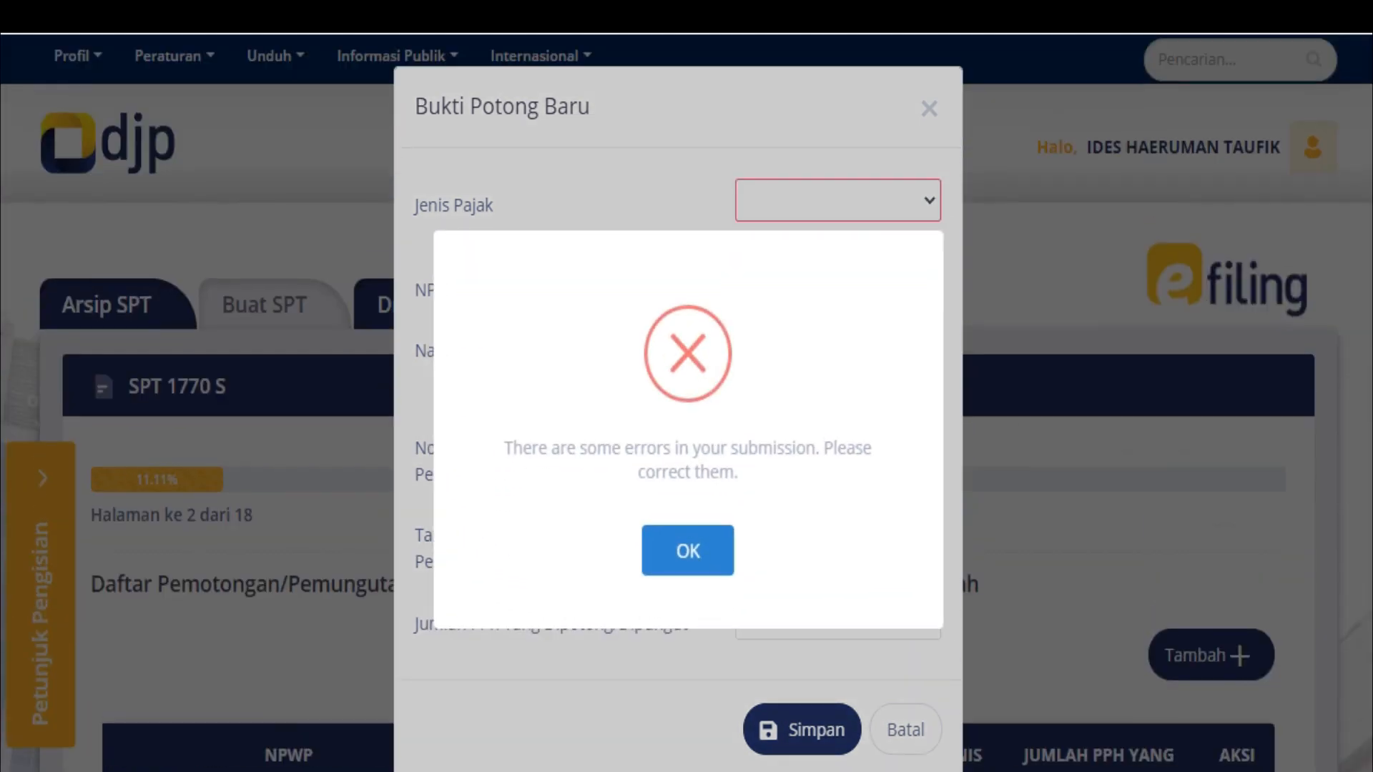
pyautogui.press('Return')
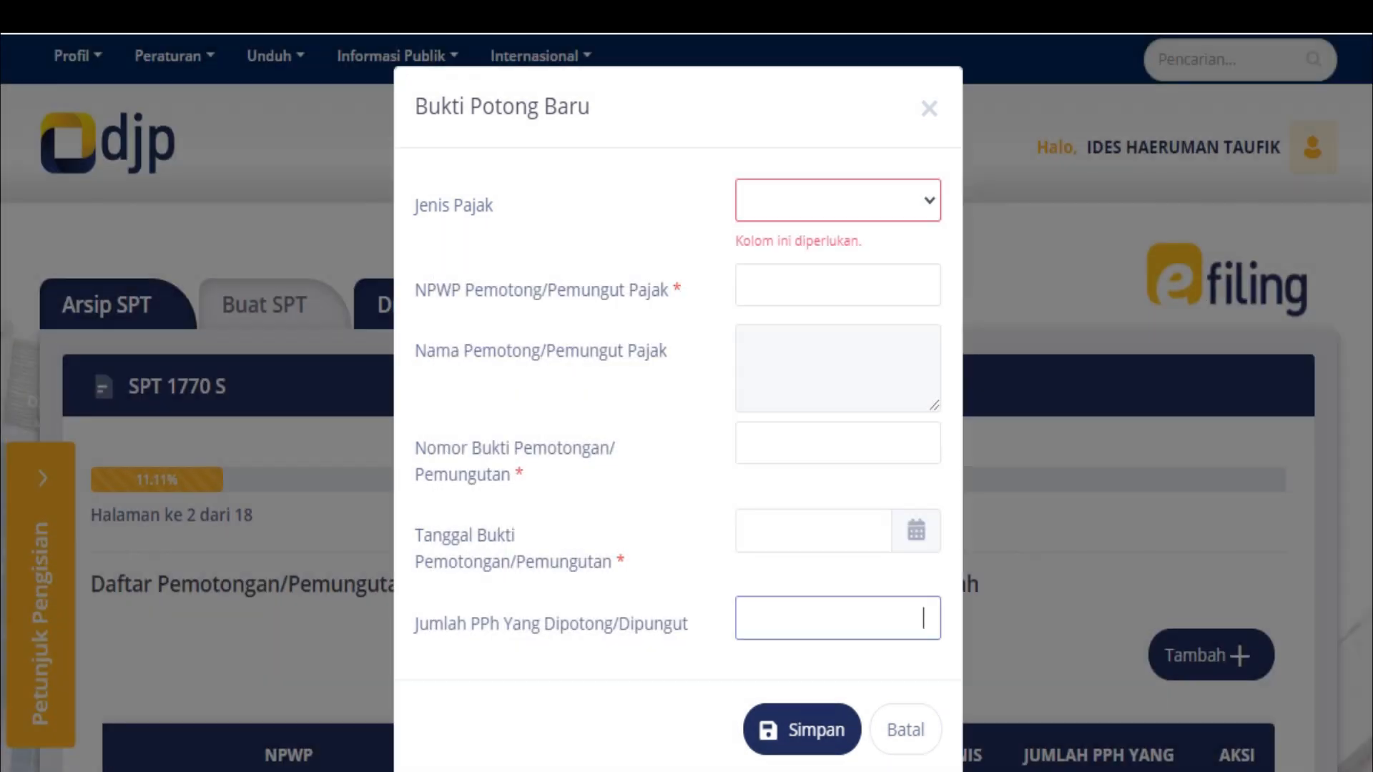
pyautogui.click(929, 108)
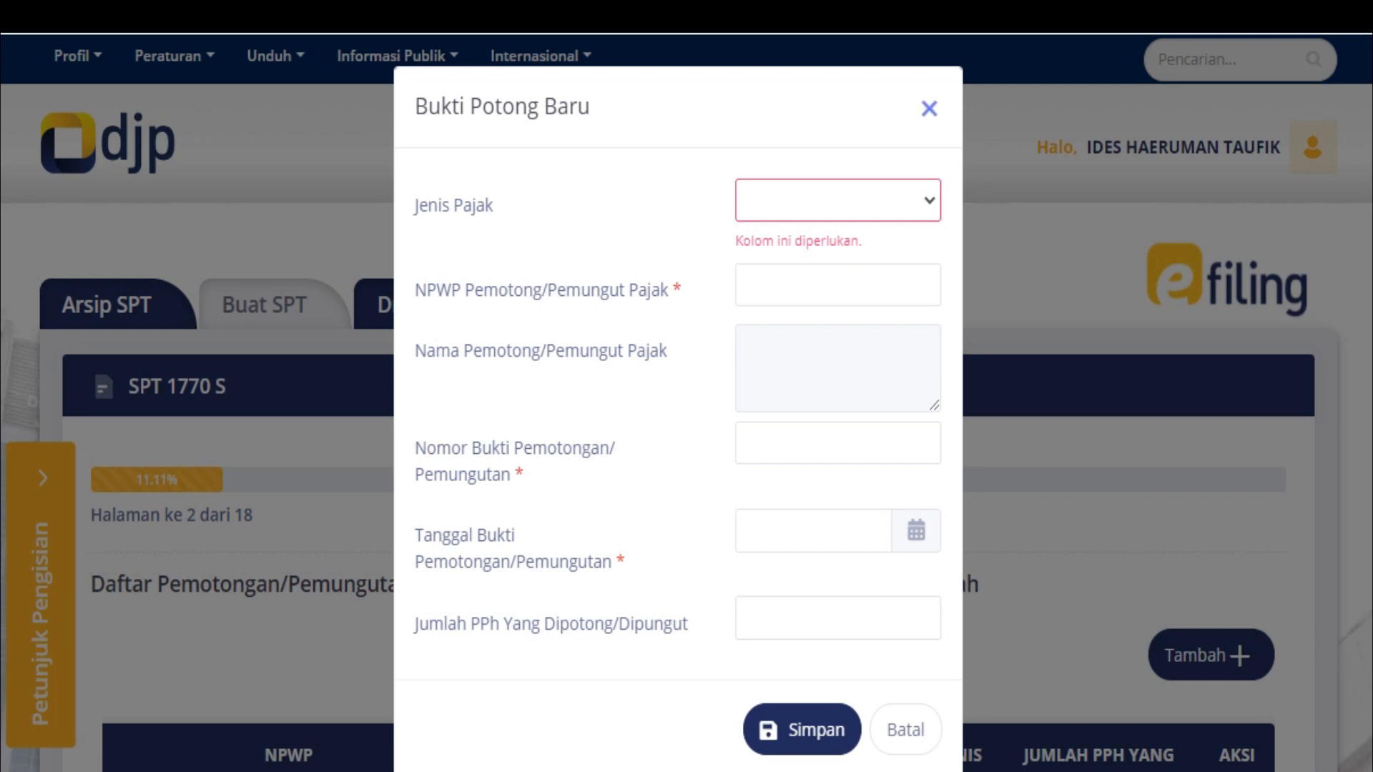
# Change the slip's withheld PPh amount to 2.117.250 and save it
pyautogui.scroll(-5, 687, 404)
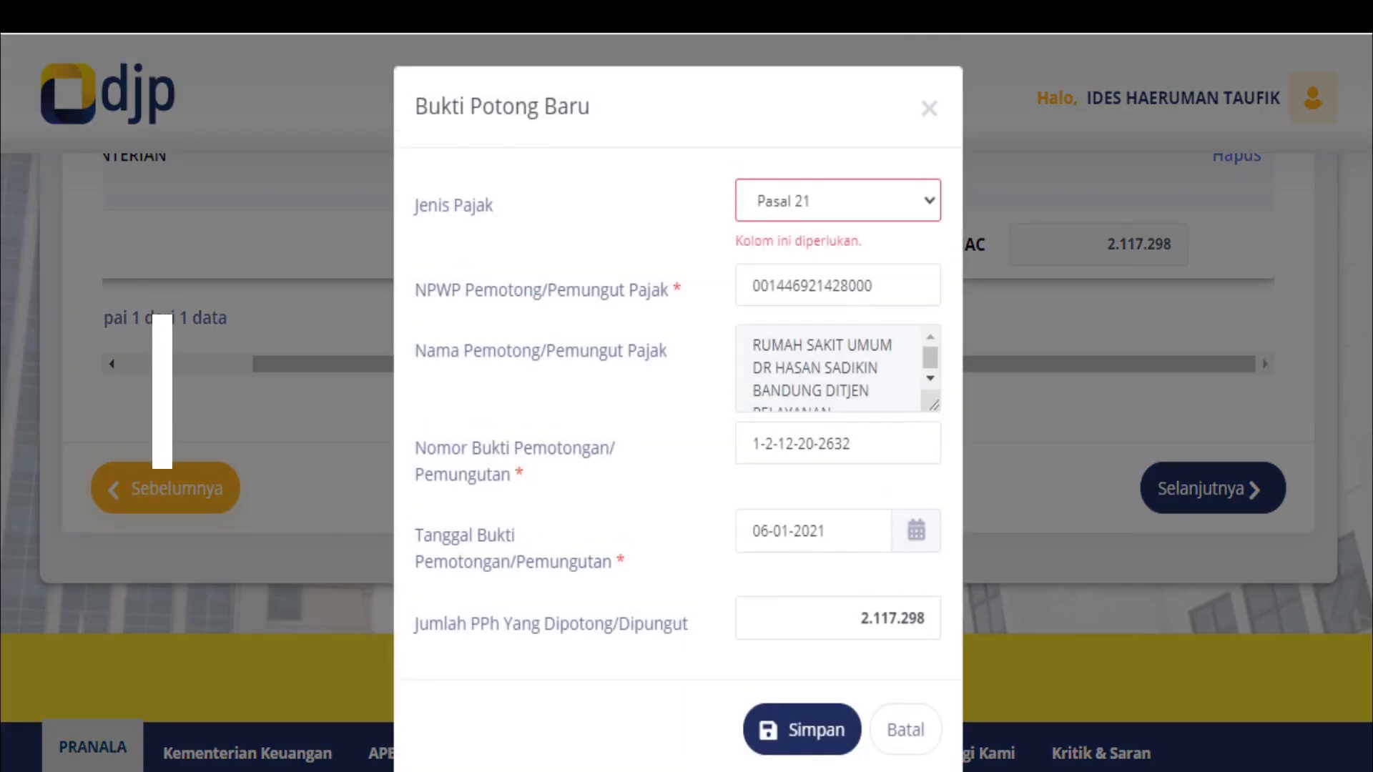
pyautogui.click(926, 619)
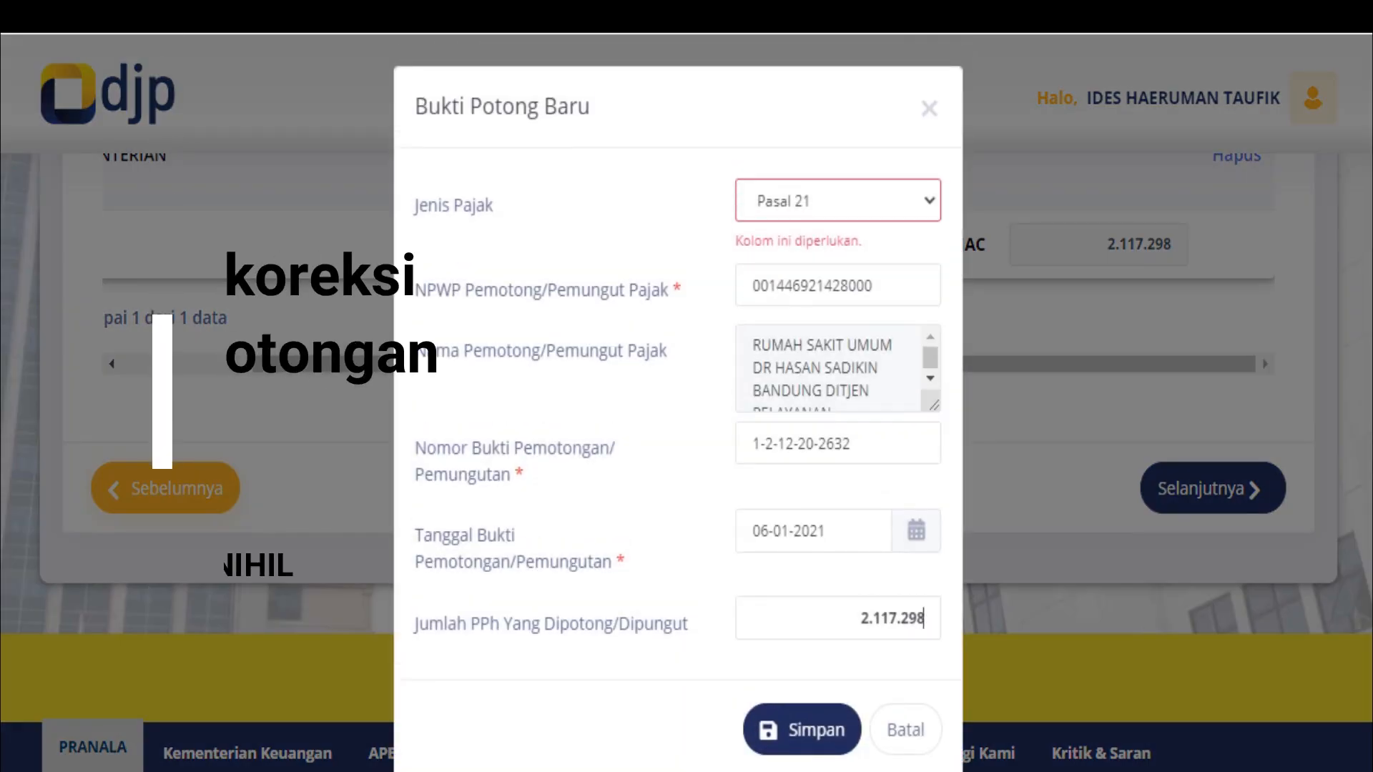
pyautogui.press('BackSpace')
pyautogui.press('BackSpace')
pyautogui.press('BackSpace')
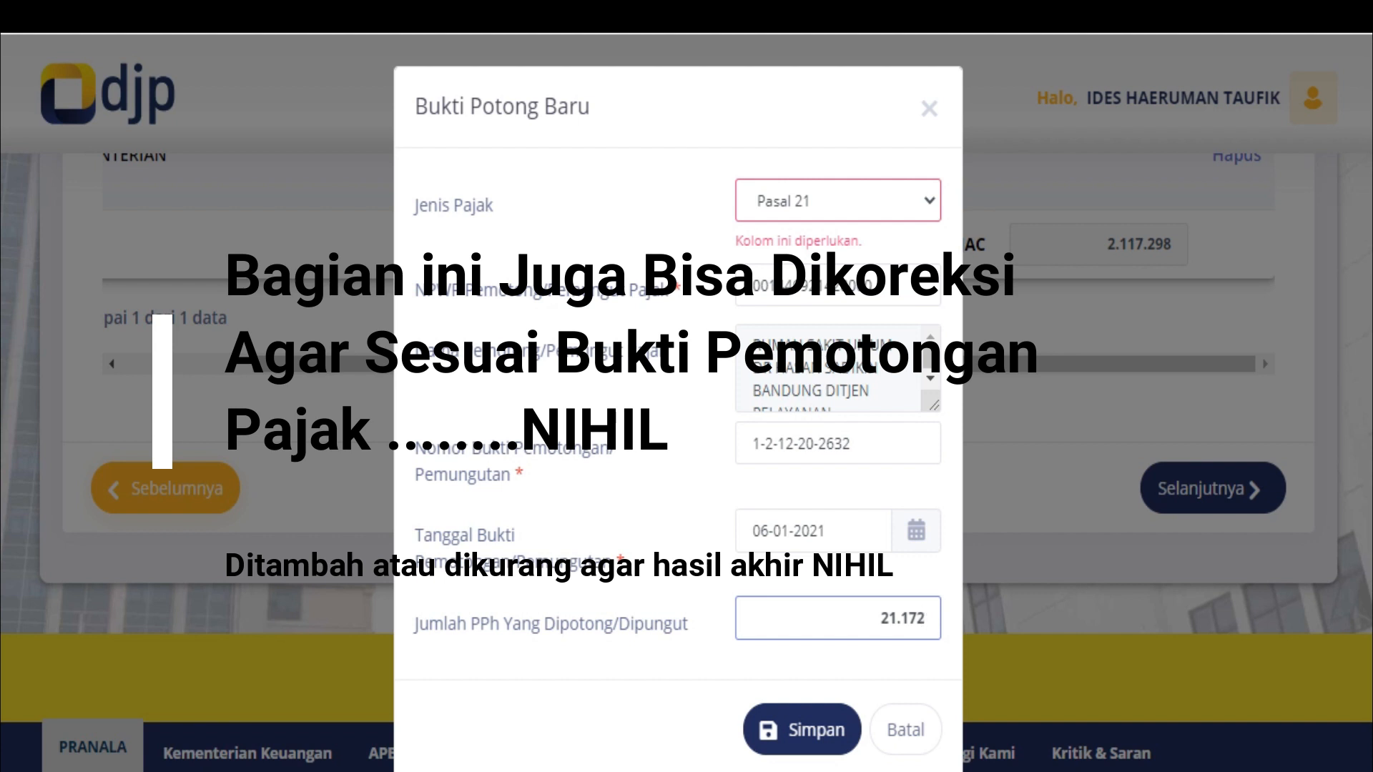
pyautogui.write('50')
pyautogui.click(798, 729)
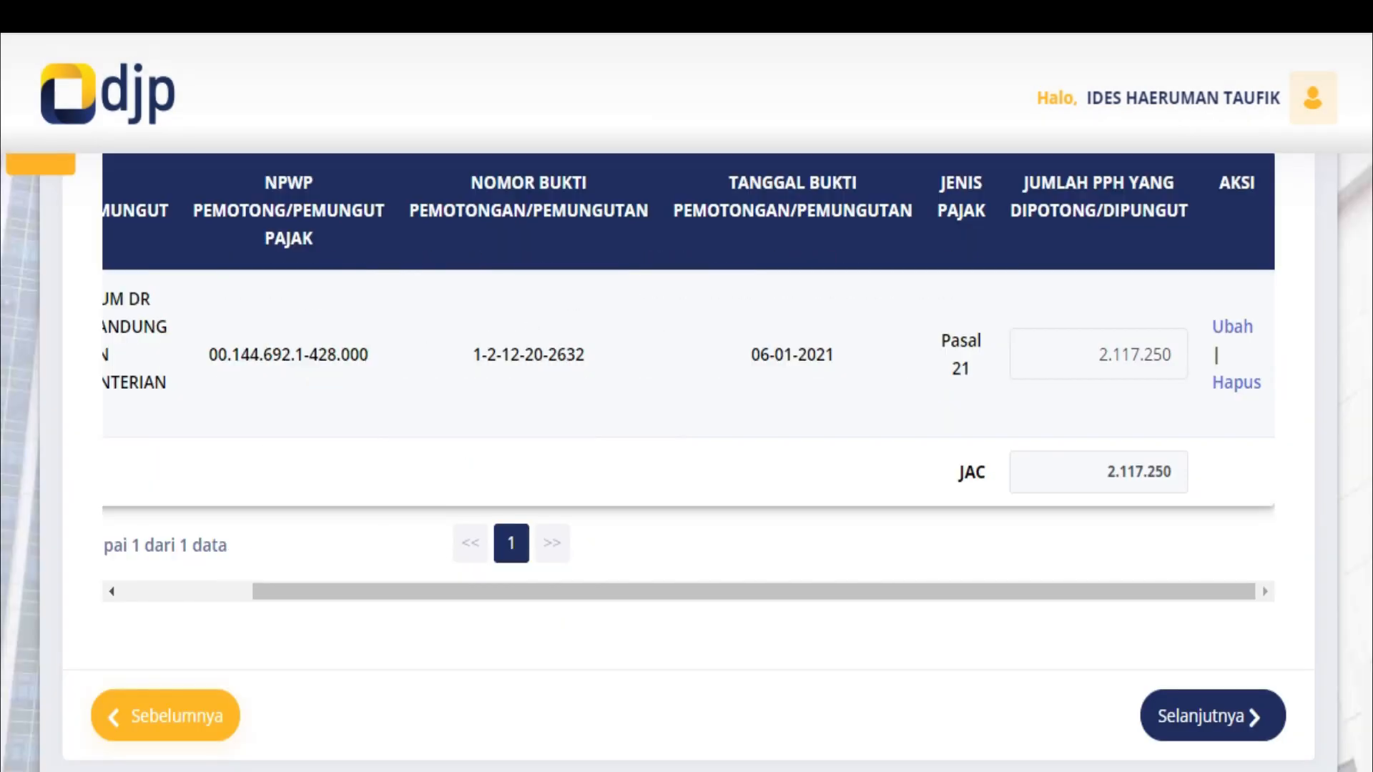
pyautogui.click(1212, 716)
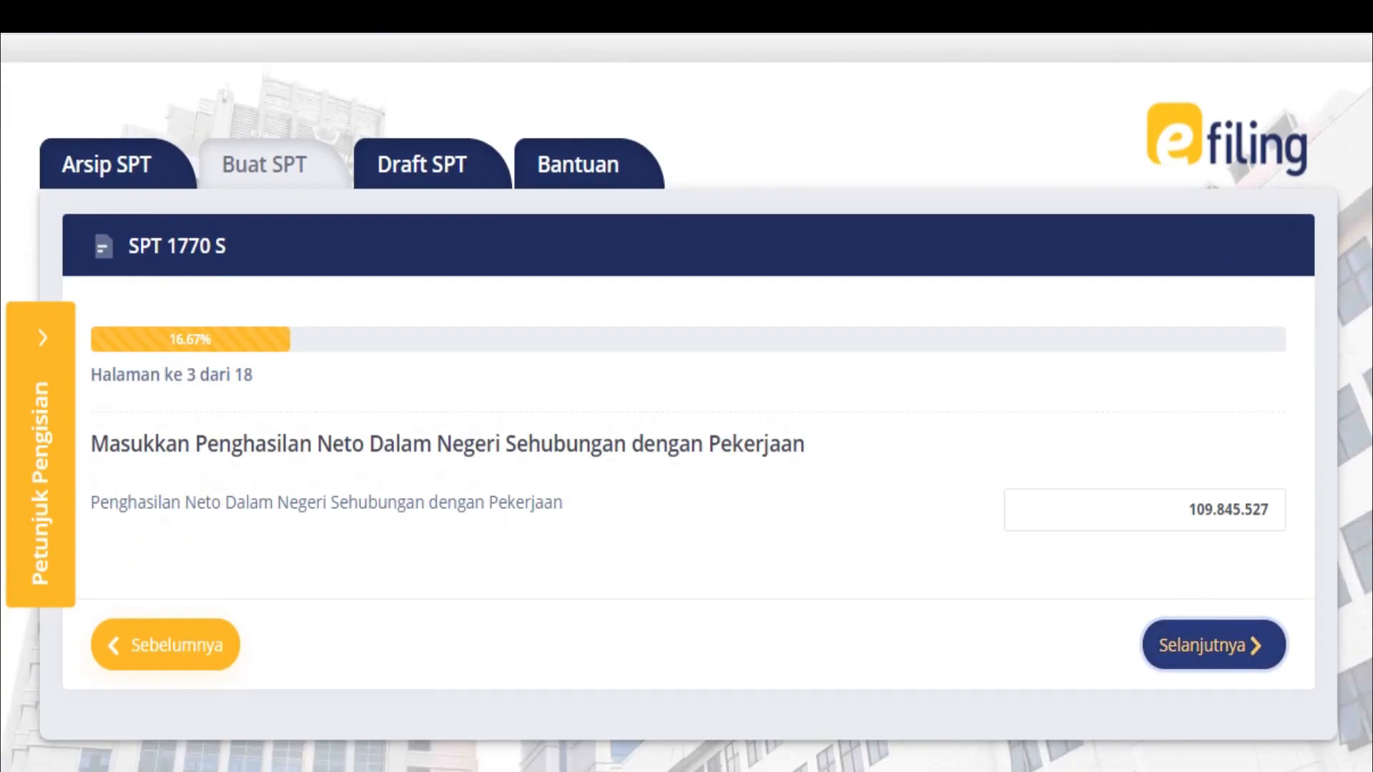
# Advance from page 3 through pages 4–7 to the asset list on page 8
pyautogui.click(1214, 645)
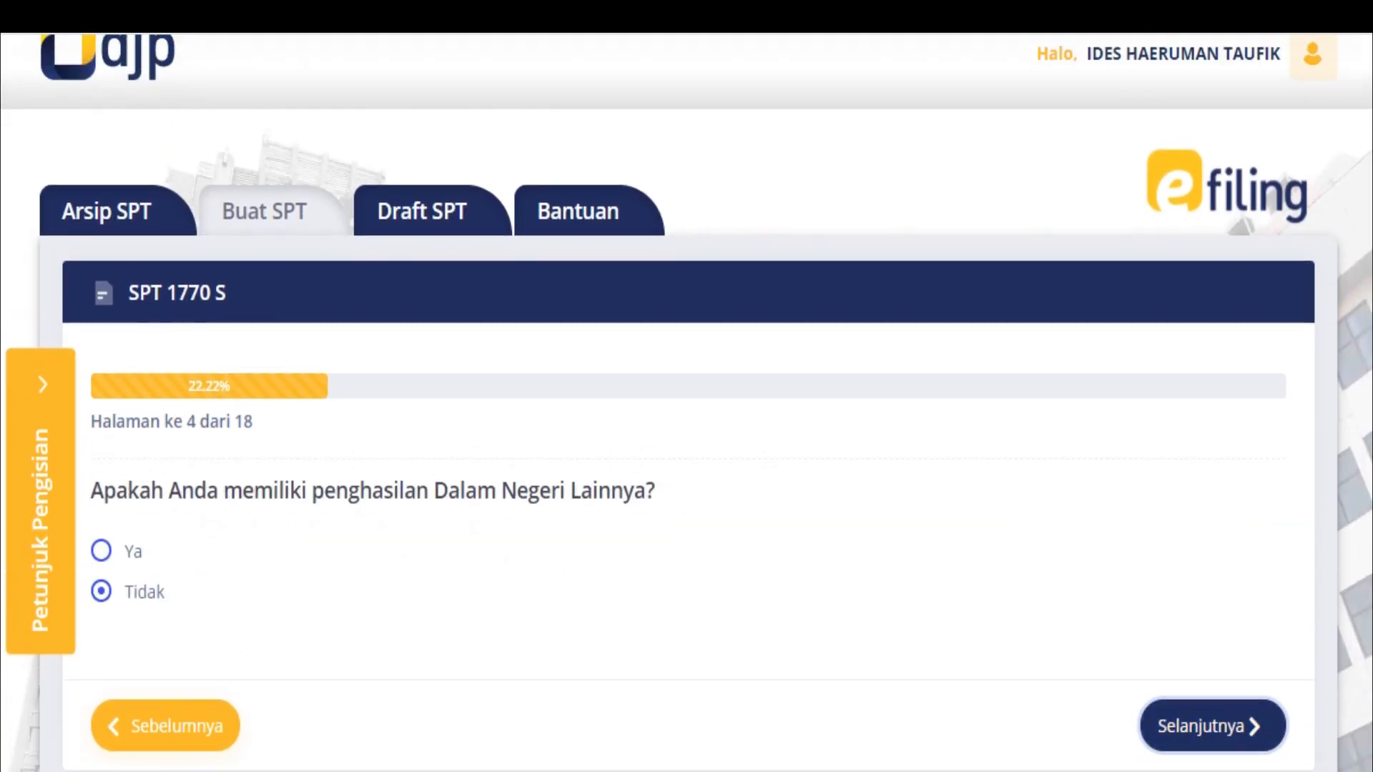
pyautogui.scroll(-3, 1213, 645)
pyautogui.click(1214, 567)
pyautogui.scroll(-3, 1213, 566)
pyautogui.click(1214, 571)
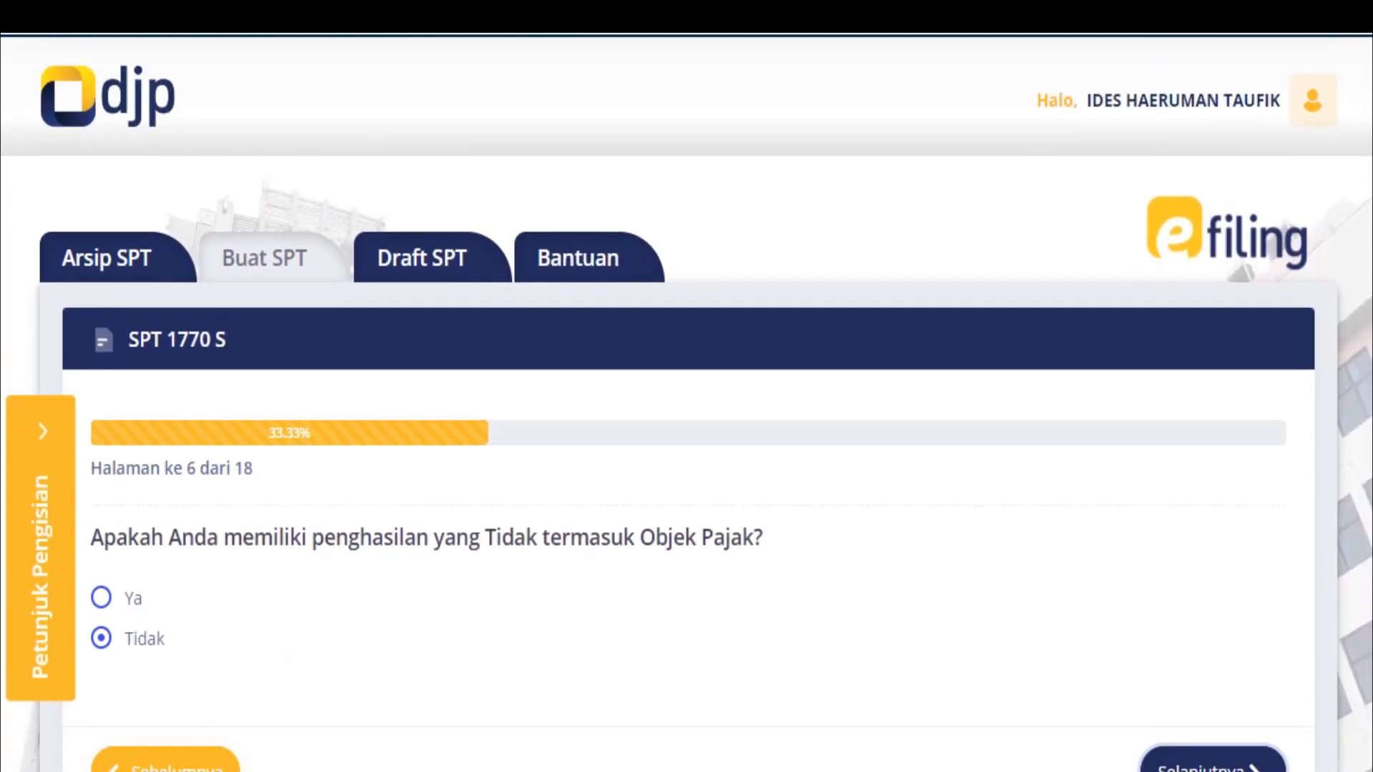
pyautogui.scroll(-4, 686, 404)
pyautogui.click(1213, 438)
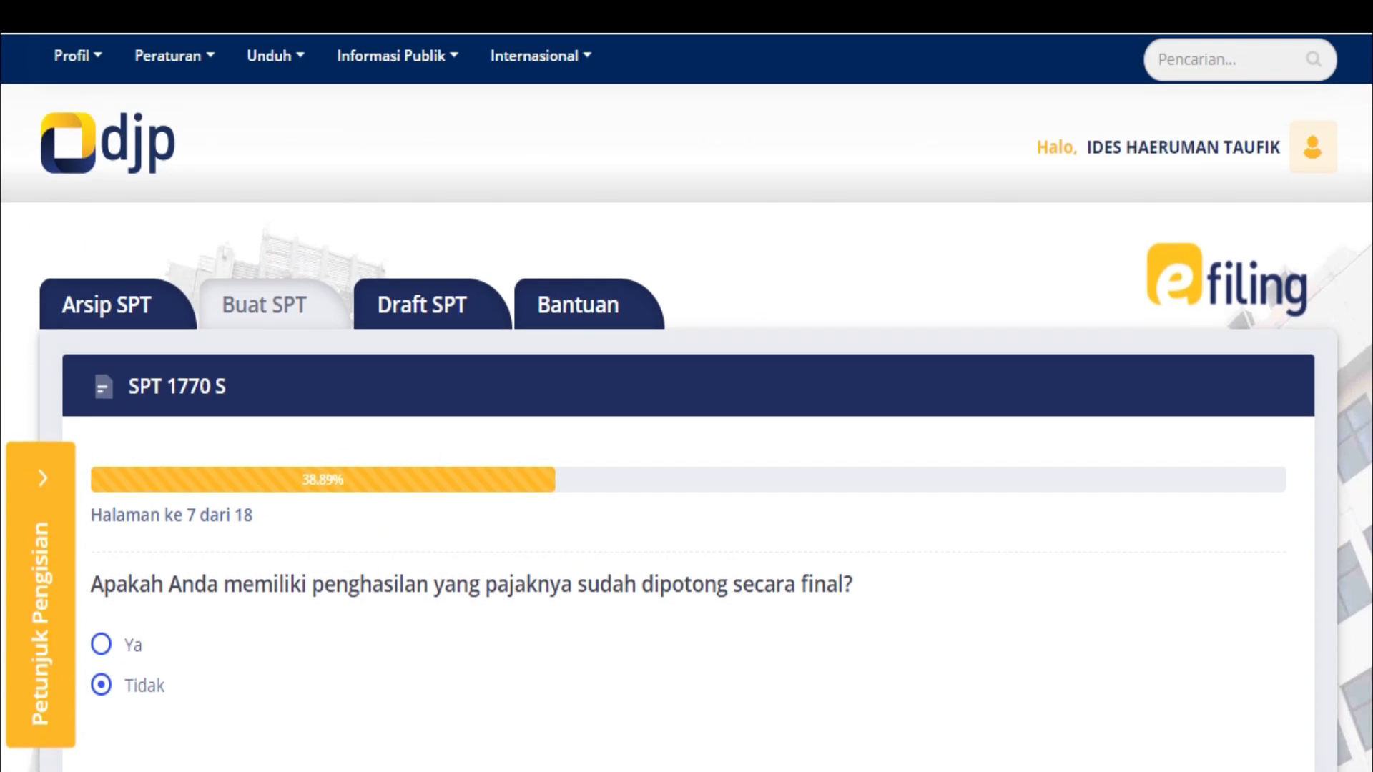
pyautogui.scroll(-4, 687, 404)
pyautogui.click(1213, 440)
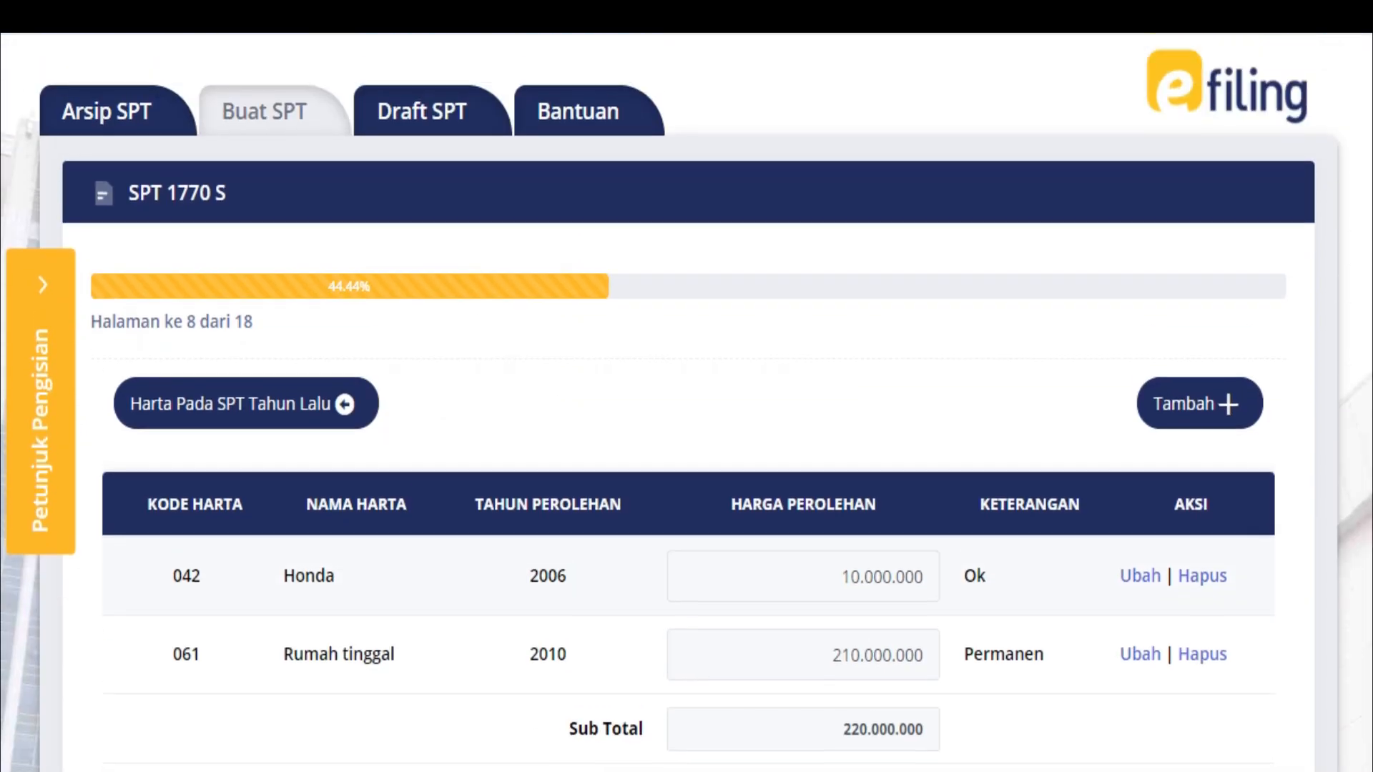
pyautogui.scroll(-4, 686, 403)
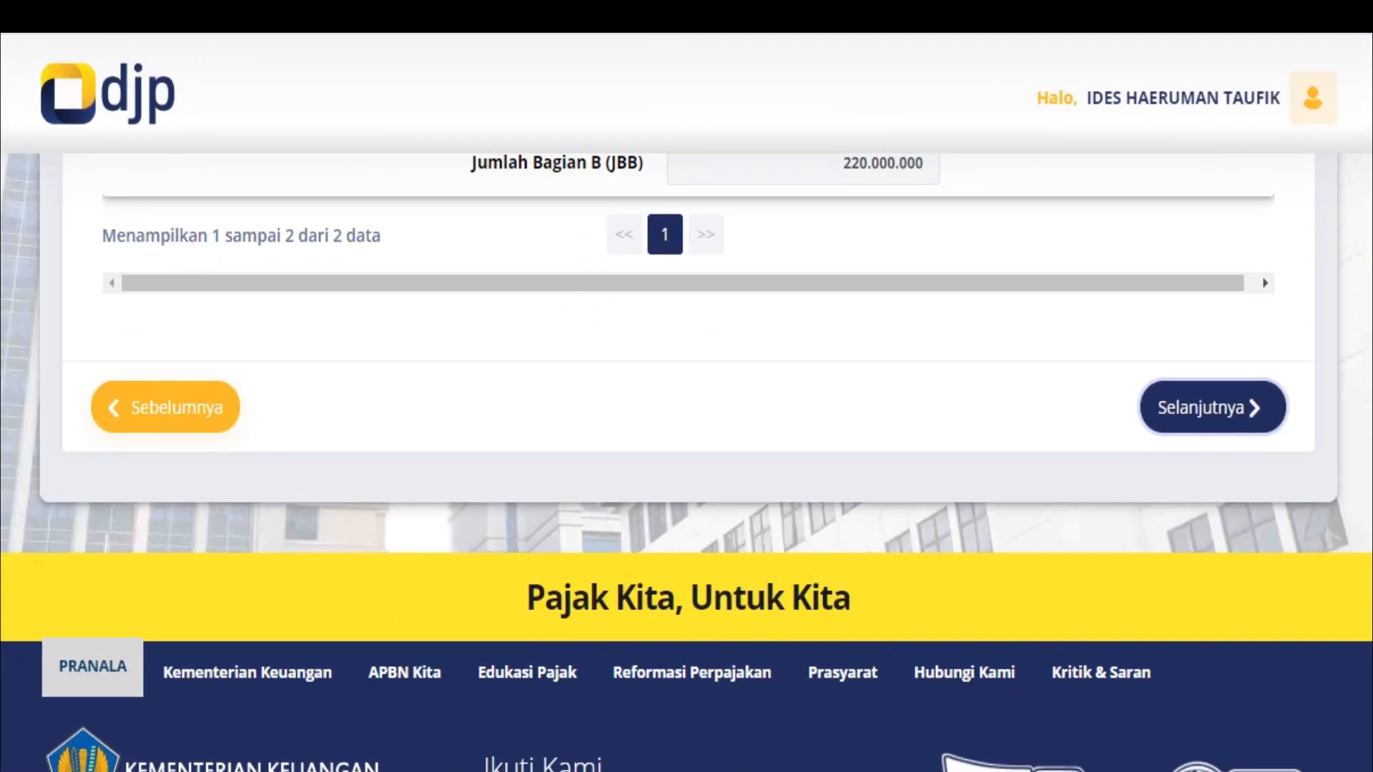
# Continue through pages 9–15, where tax due and withheld both read 2.117.250 with Nihil 0
pyautogui.click(1213, 407)
pyautogui.click(1213, 439)
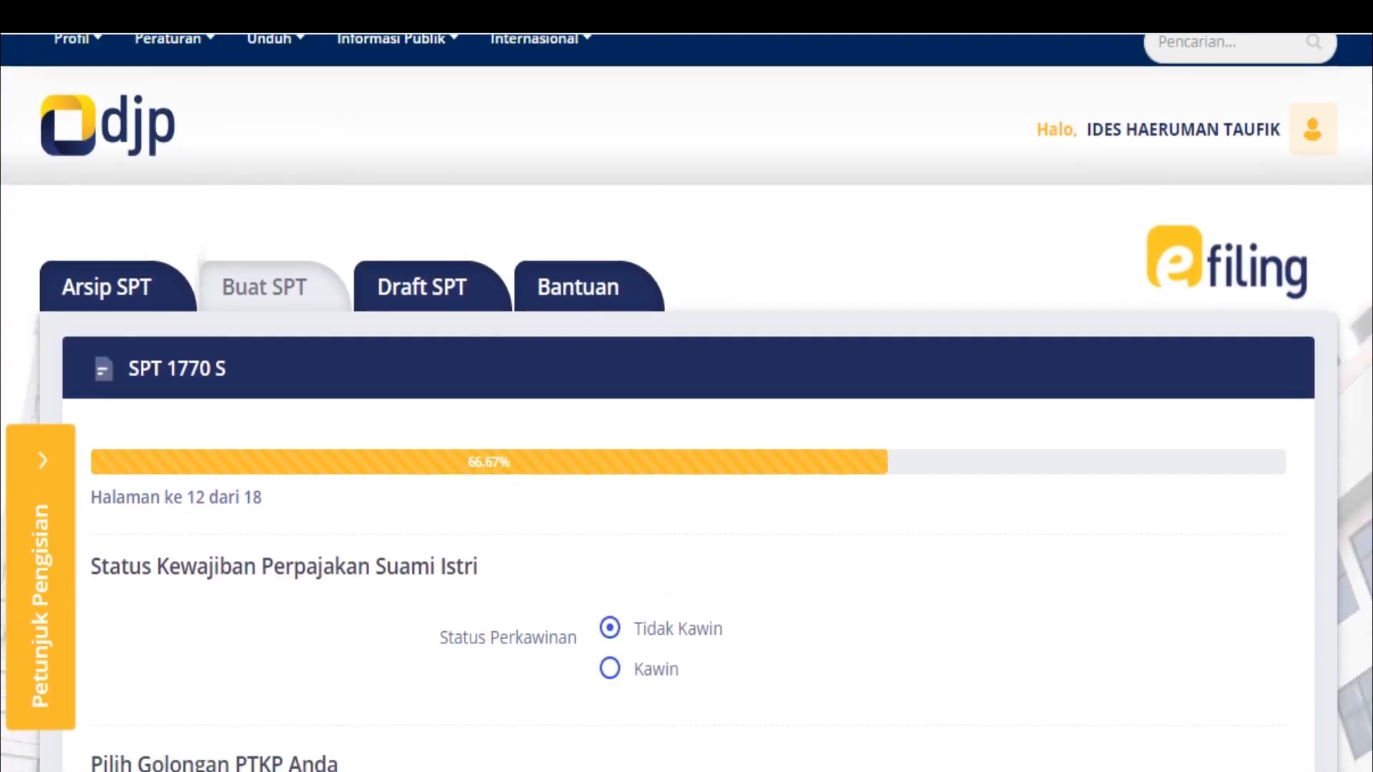
pyautogui.scroll(-5, 687, 404)
pyautogui.click(1213, 438)
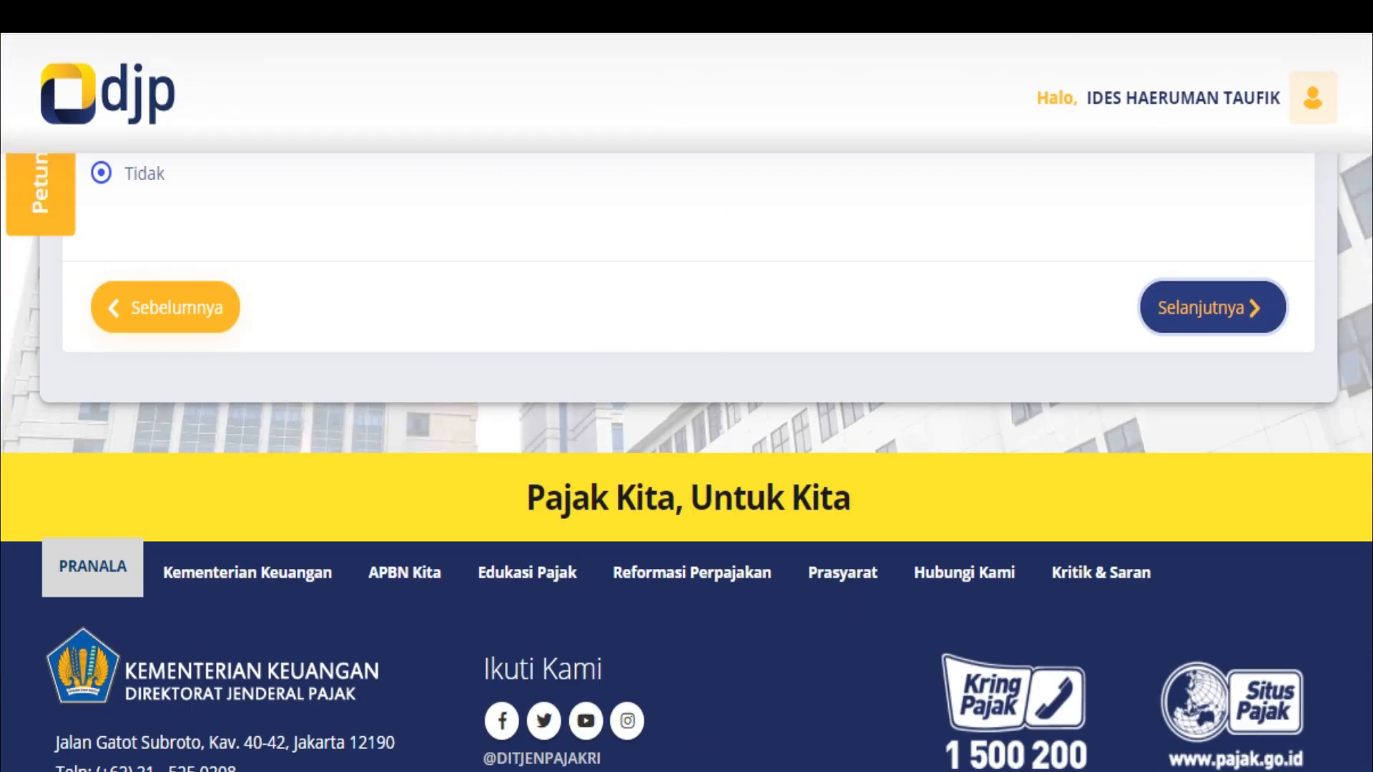
pyautogui.scroll(-5, 686, 403)
pyautogui.click(1214, 440)
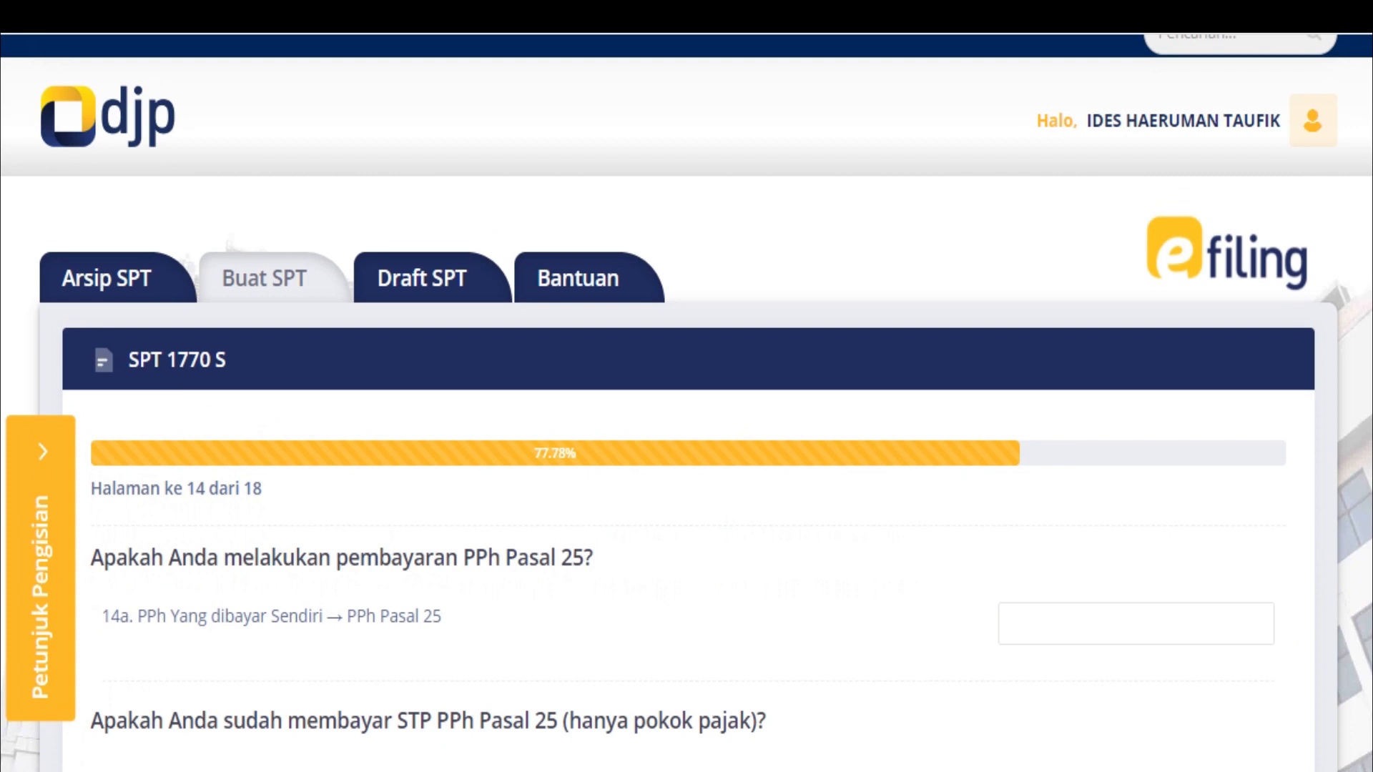
pyautogui.scroll(-5, 686, 404)
pyautogui.click(1214, 384)
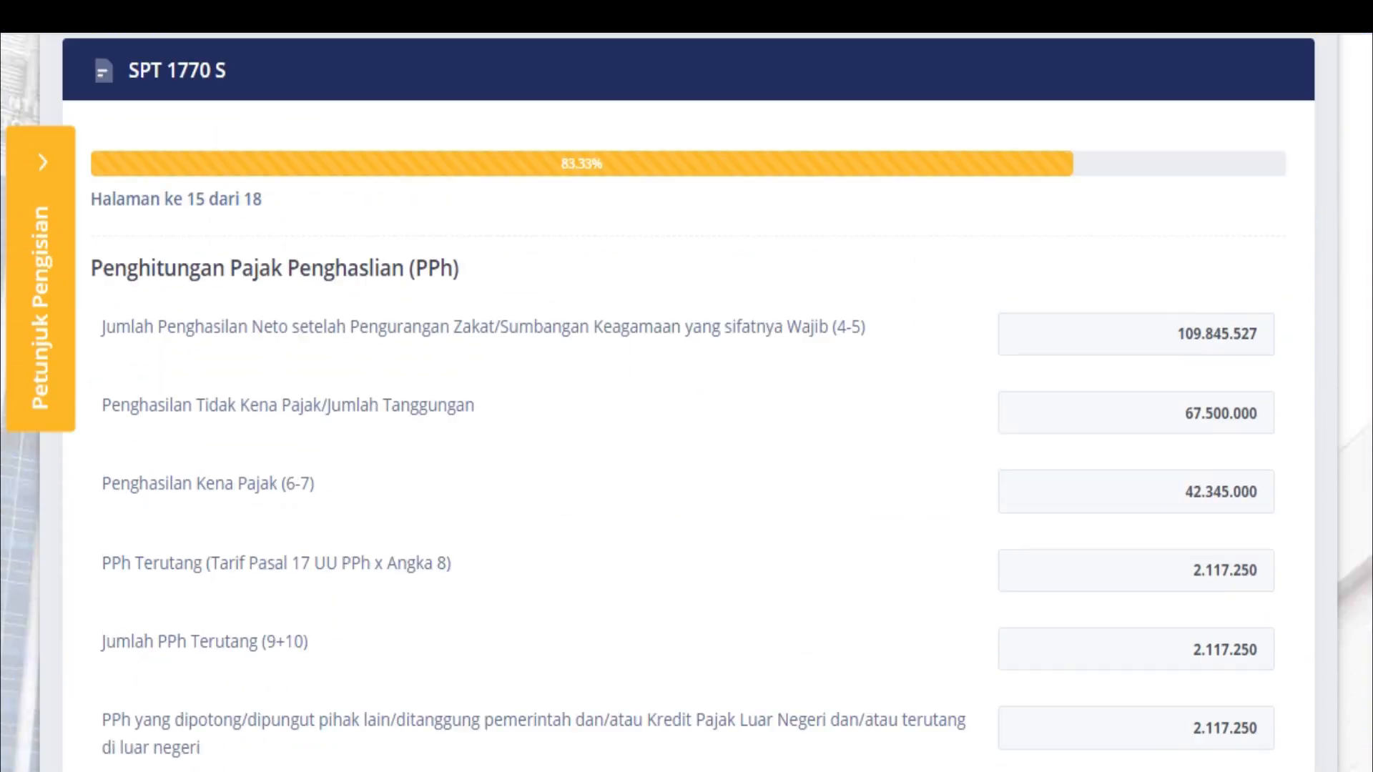
pyautogui.scroll(-5, 687, 404)
pyautogui.scroll(-2, 686, 403)
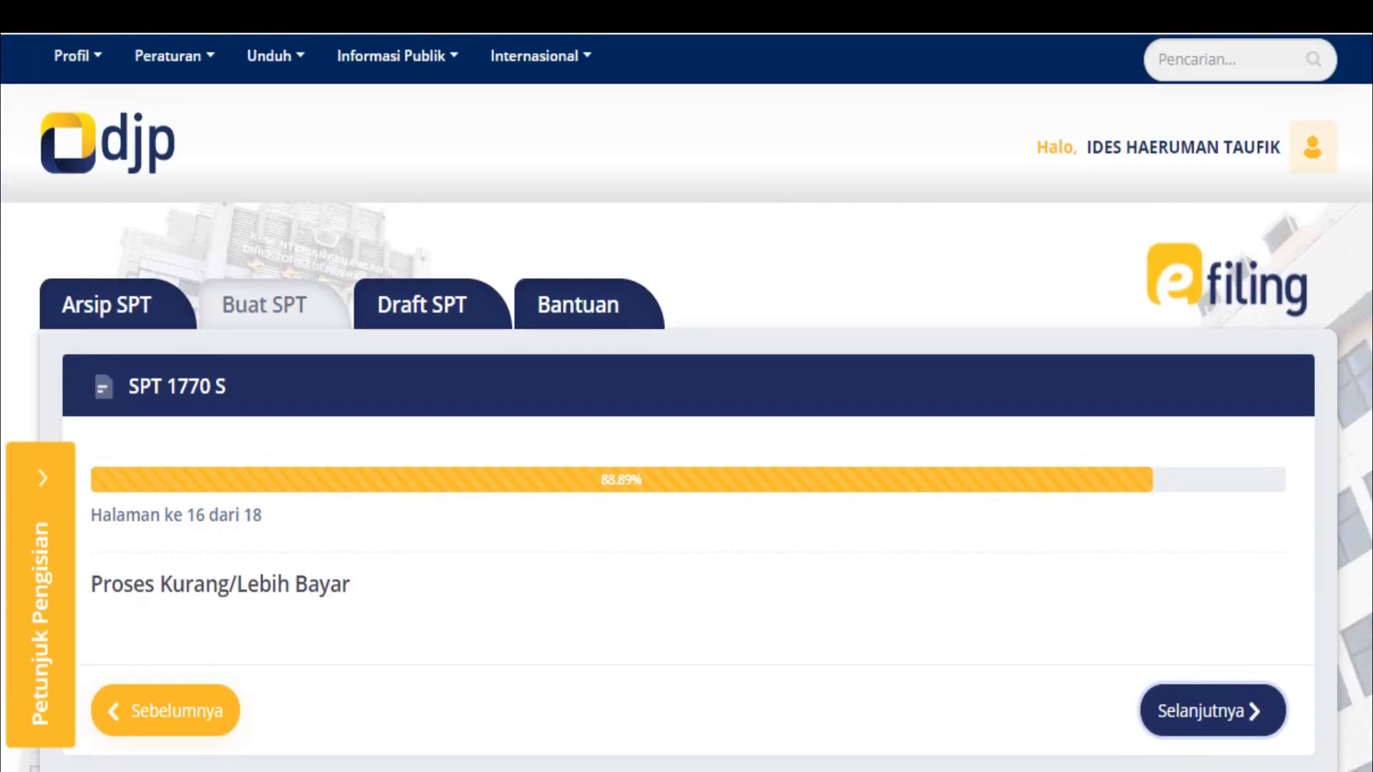
# Move past page 16 and tick Setuju on the page 17 truthfulness declaration
pyautogui.scroll(-2, 686, 400)
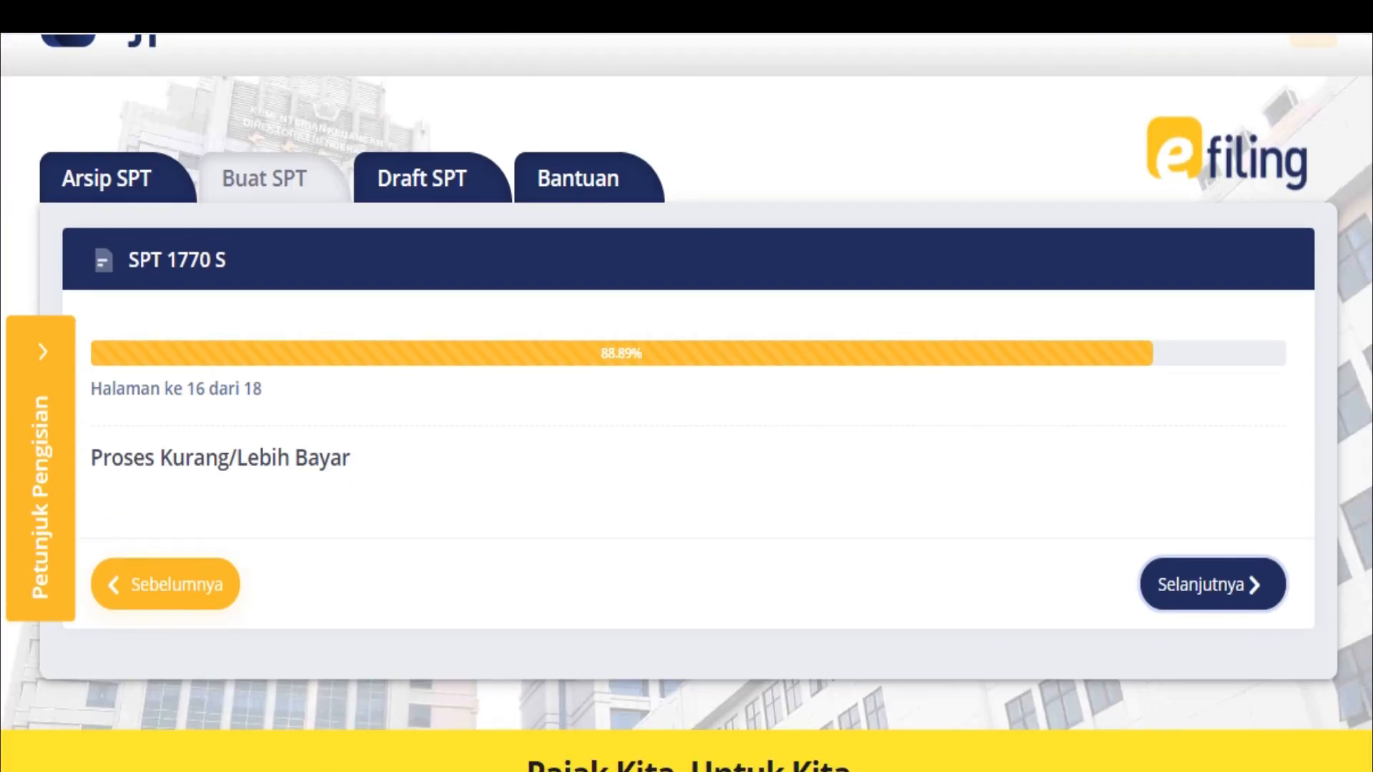
pyautogui.click(1212, 584)
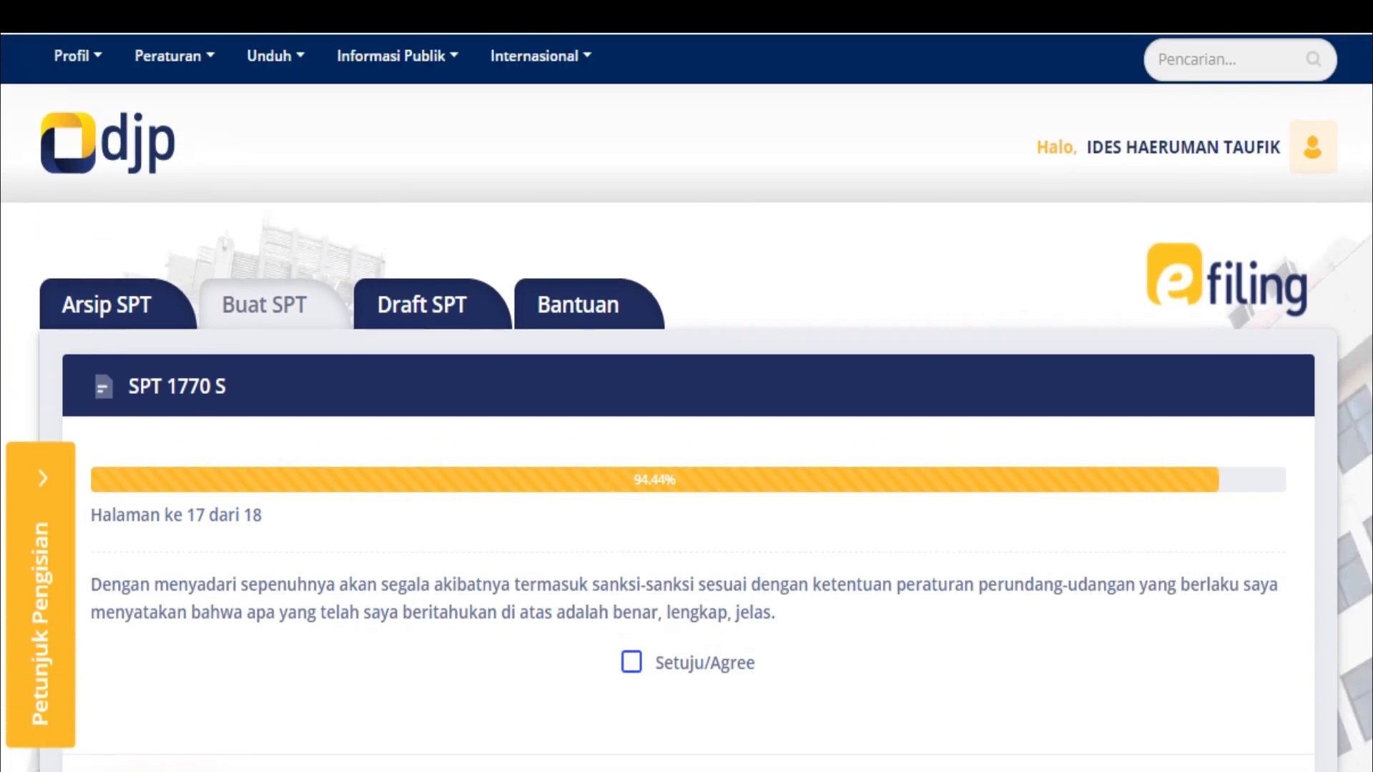
pyautogui.click(631, 662)
# Advance to page 18, the submission summary showing status Nihil, amount 0, notes Lengkap
pyautogui.scroll(-3, 632, 663)
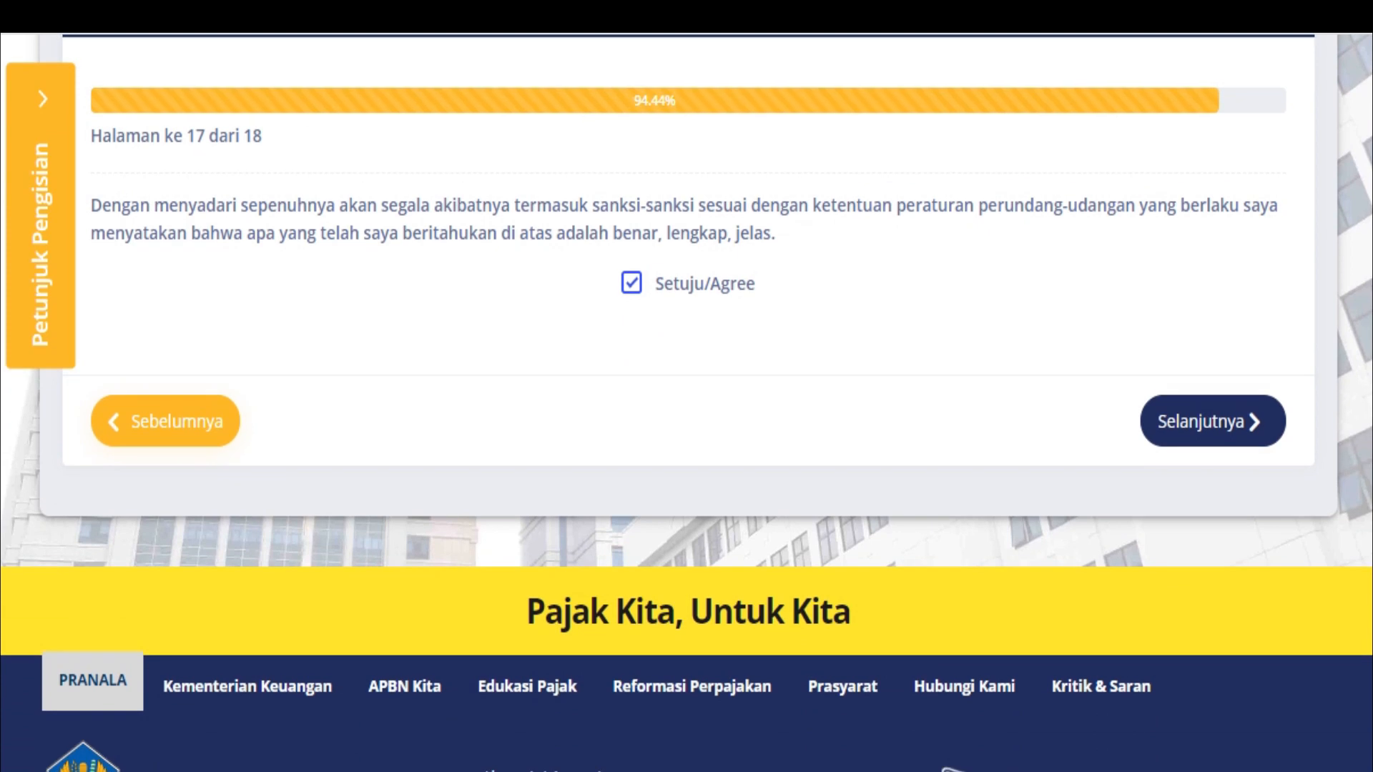
pyautogui.scroll(2, 686, 403)
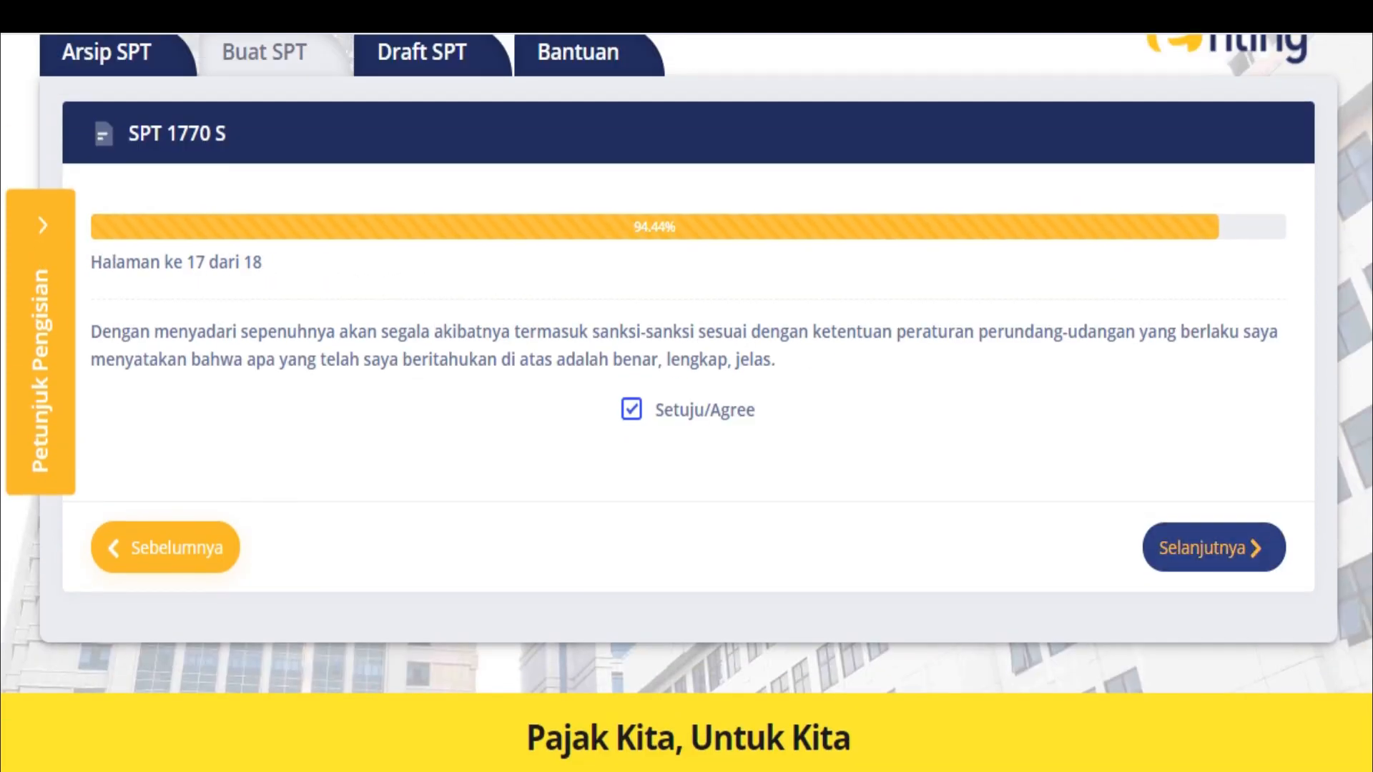
pyautogui.click(1214, 547)
pyautogui.click(1214, 548)
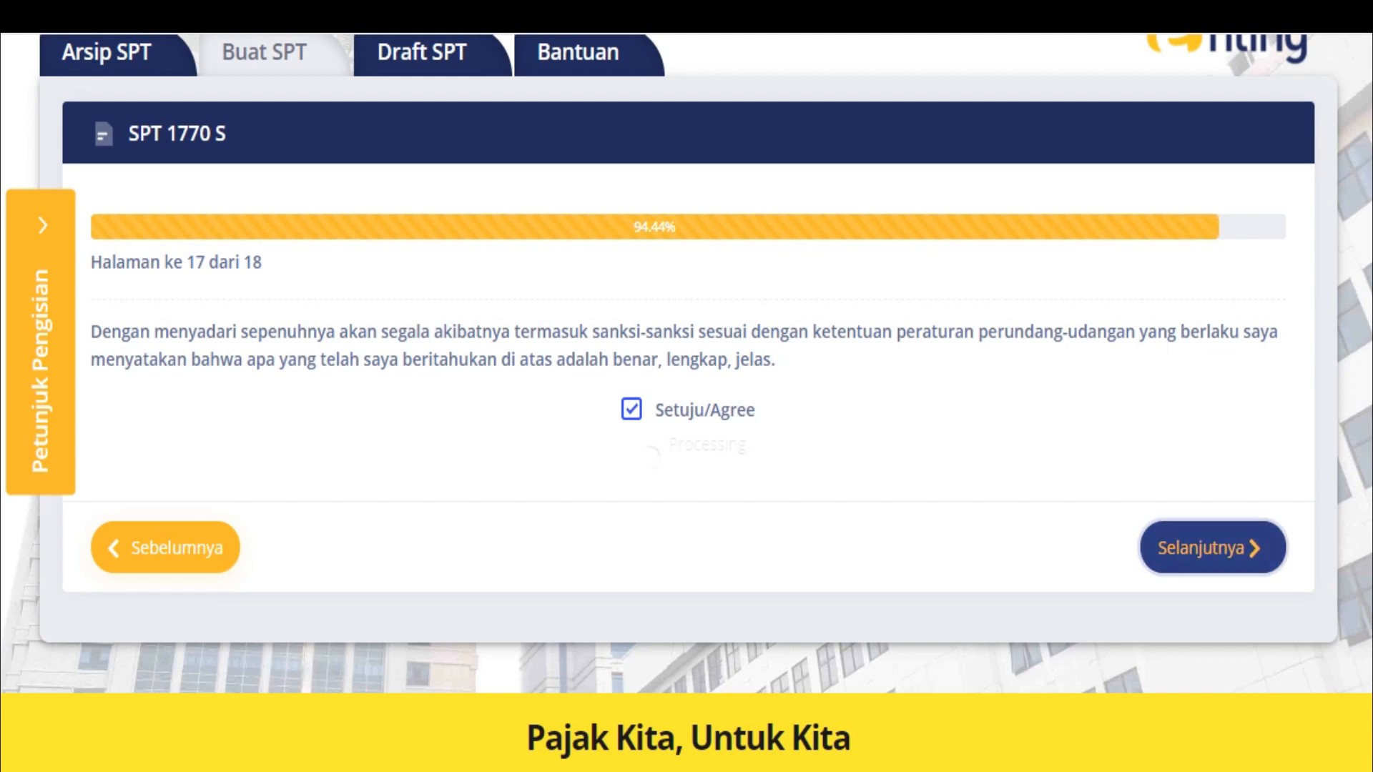
pyautogui.scroll(-4, 1214, 547)
pyautogui.scroll(-1, 687, 457)
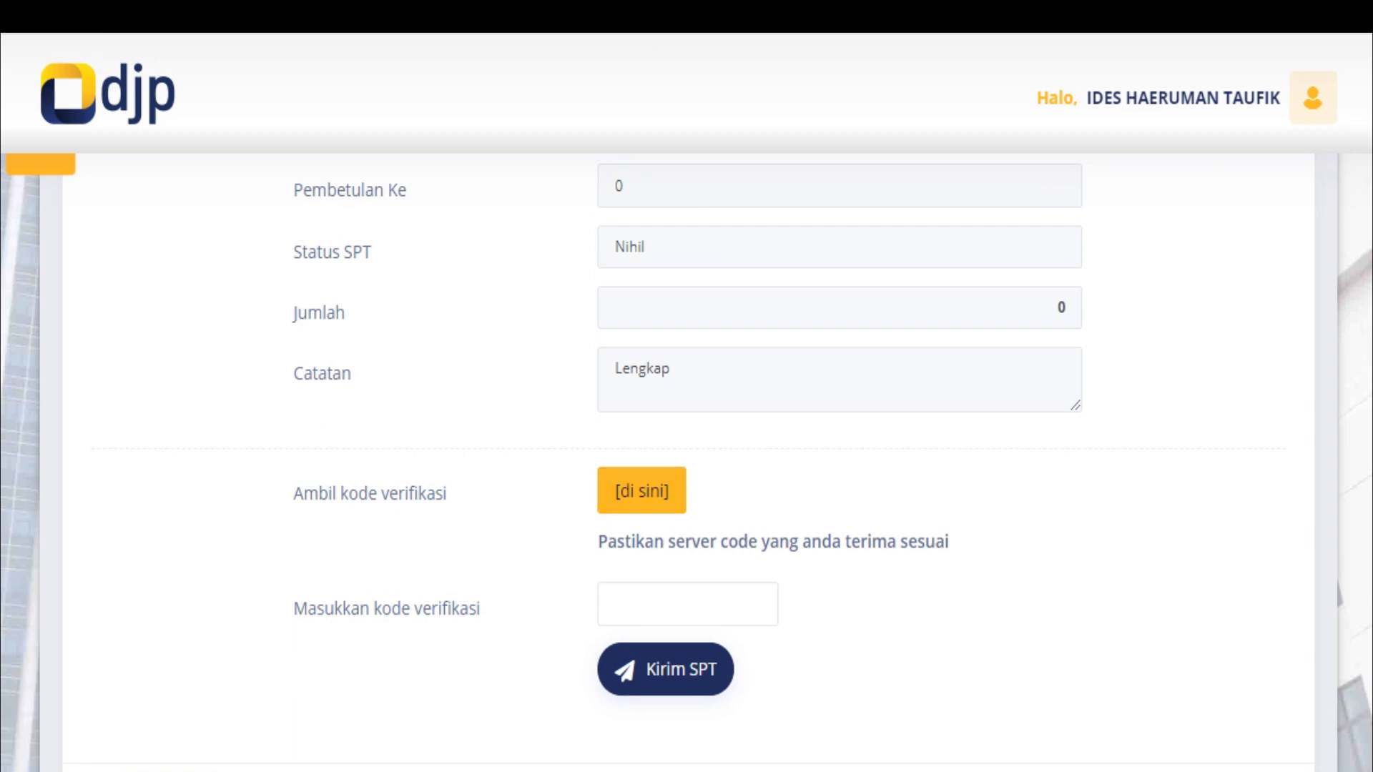
# Have the submission verification code sent by Email ke, then open a new browser tab
pyautogui.scroll(-2, 687, 458)
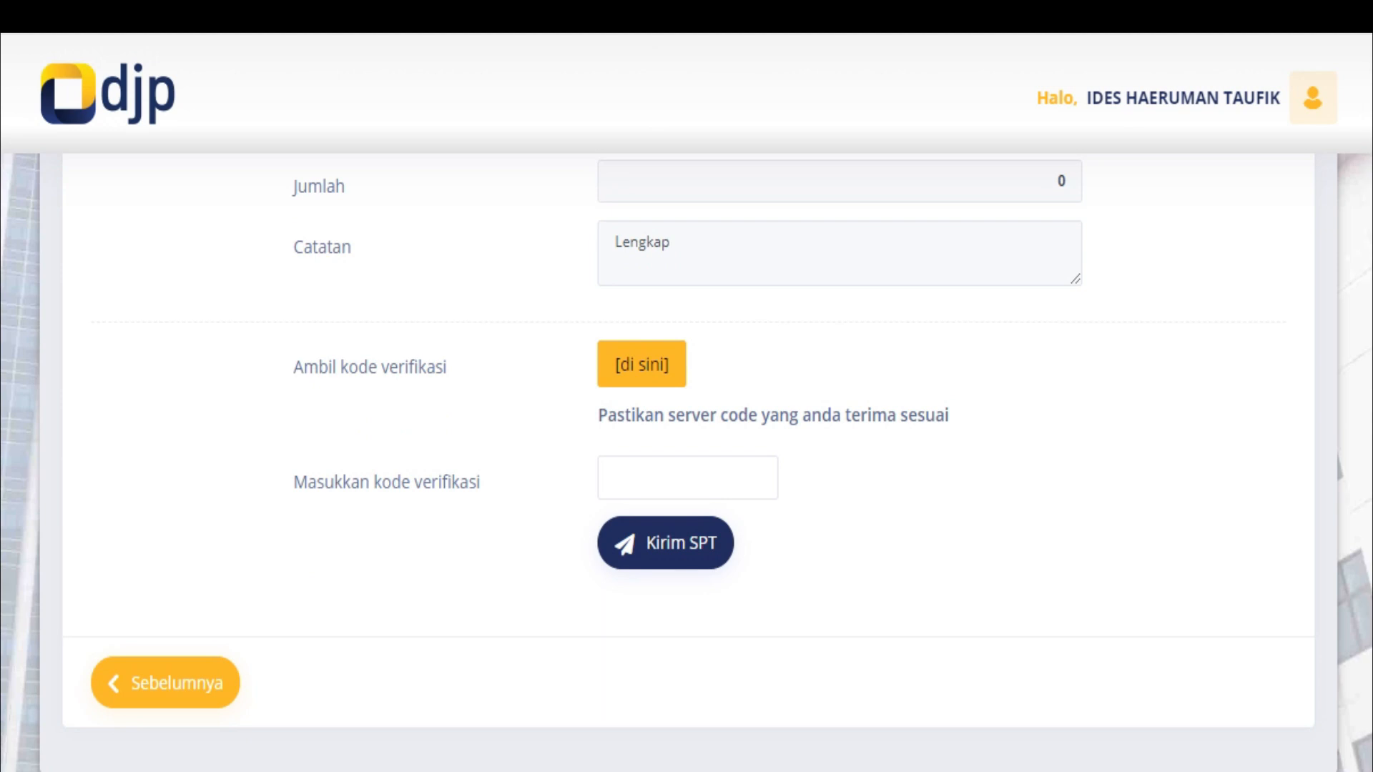
pyautogui.scroll(6, 686, 458)
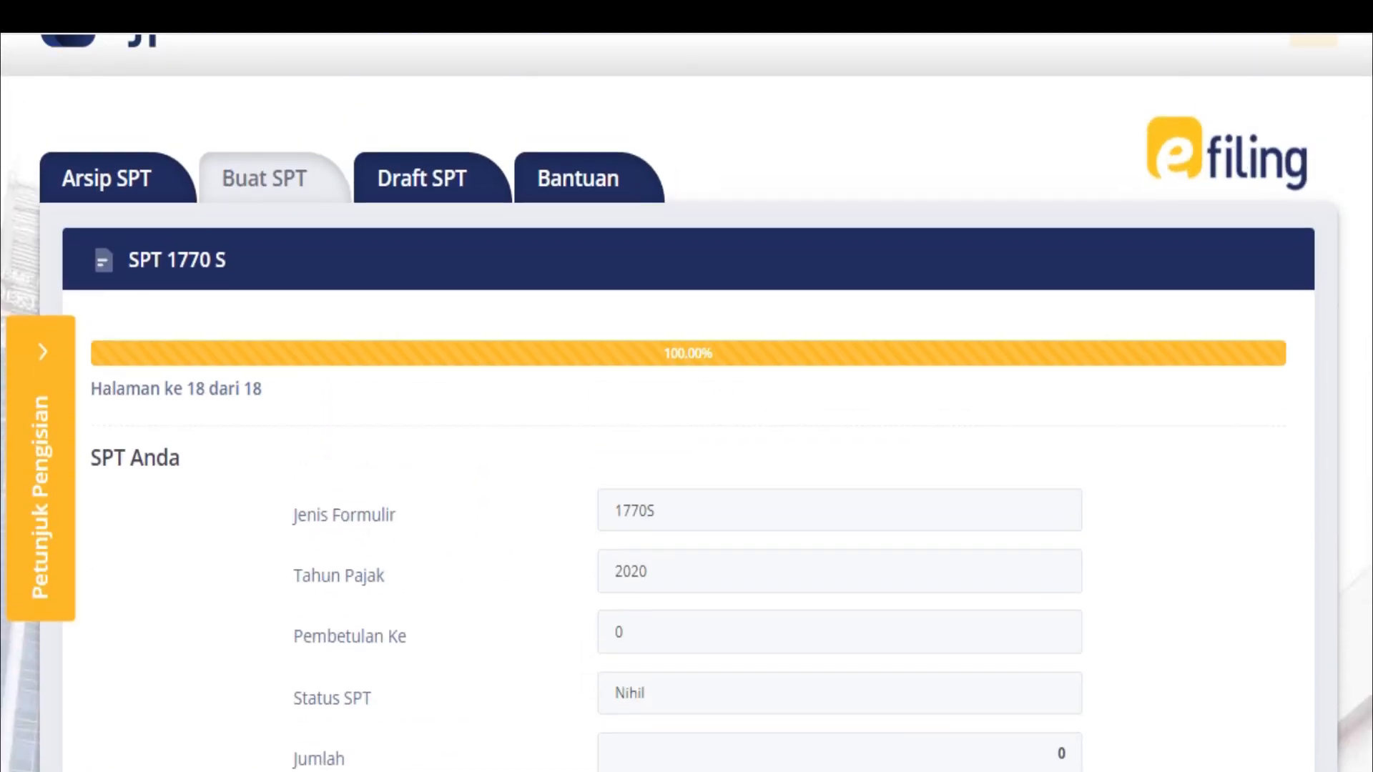
pyautogui.scroll(-4, 686, 458)
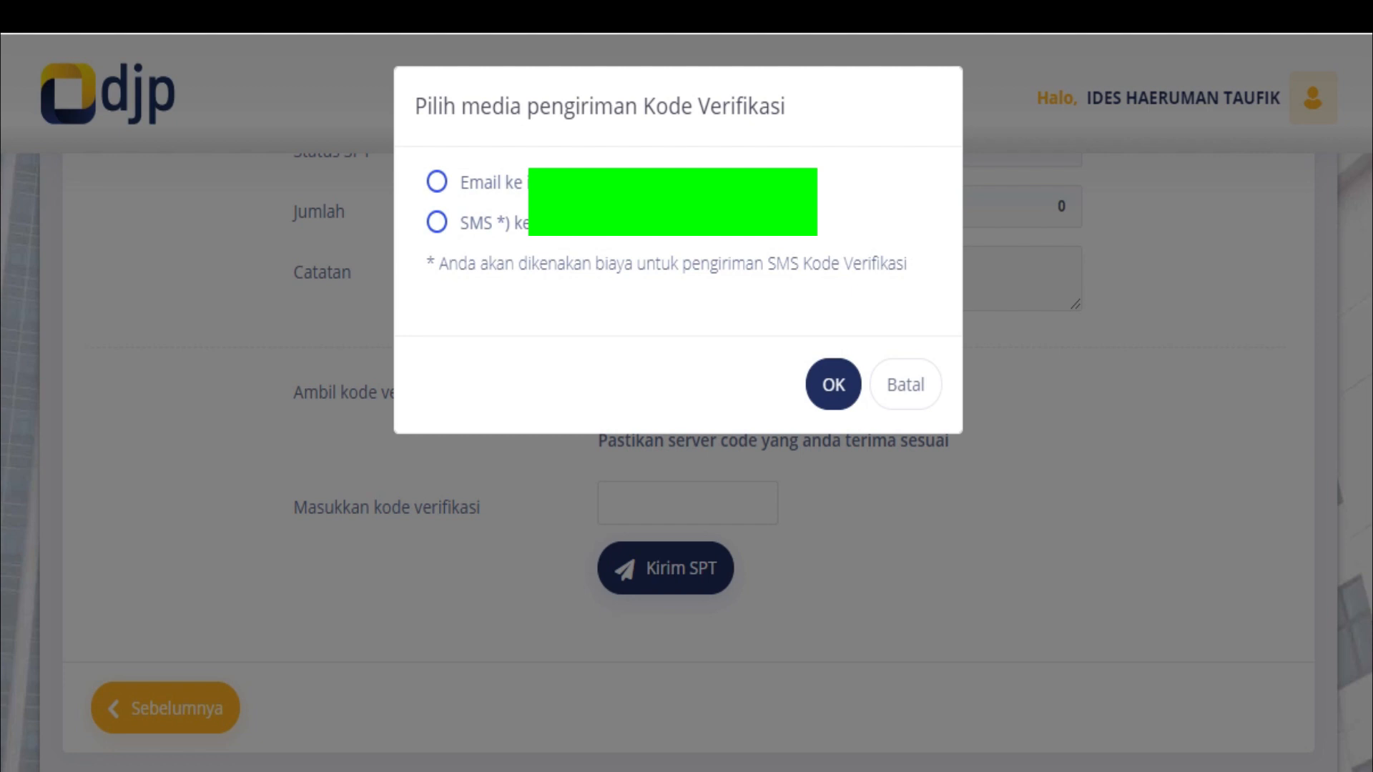
pyautogui.click(437, 182)
pyautogui.click(833, 384)
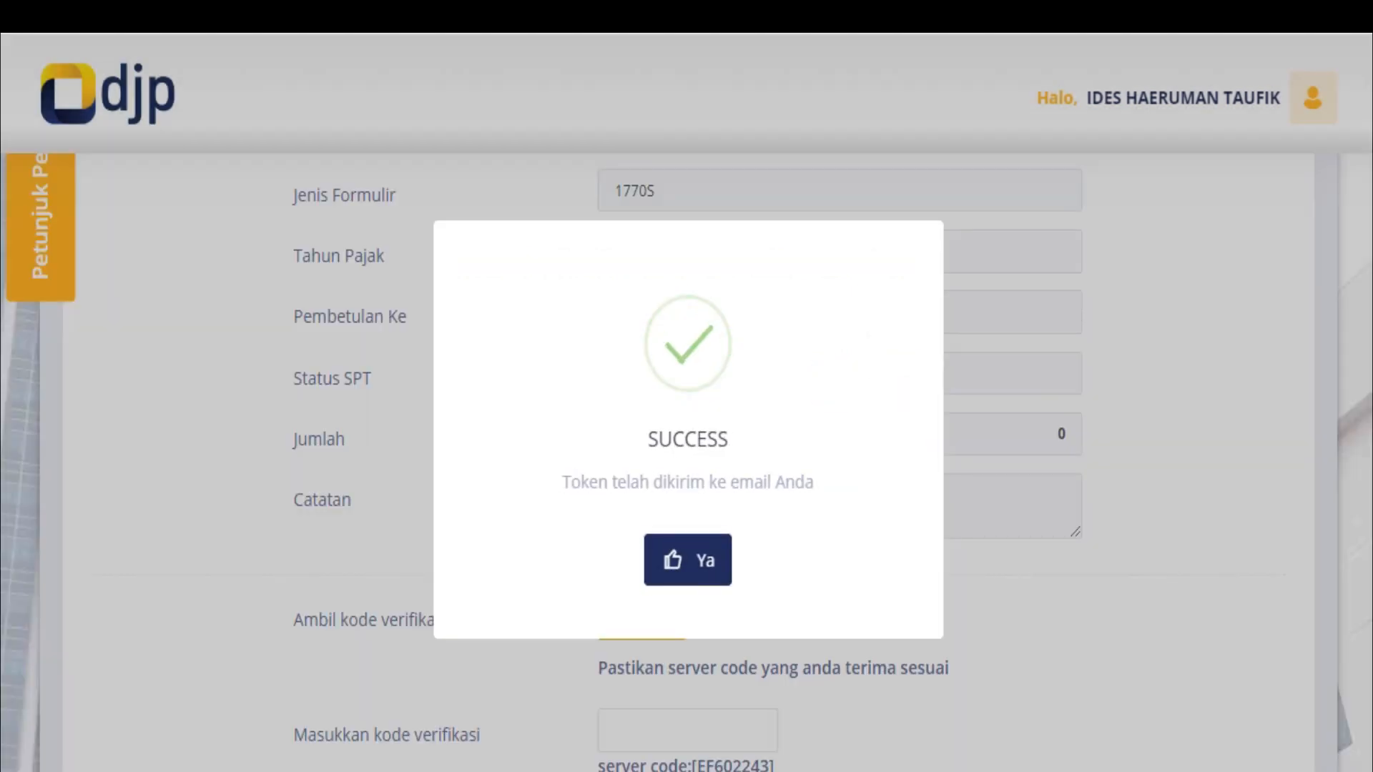
pyautogui.hotkey('ctrl', 't')
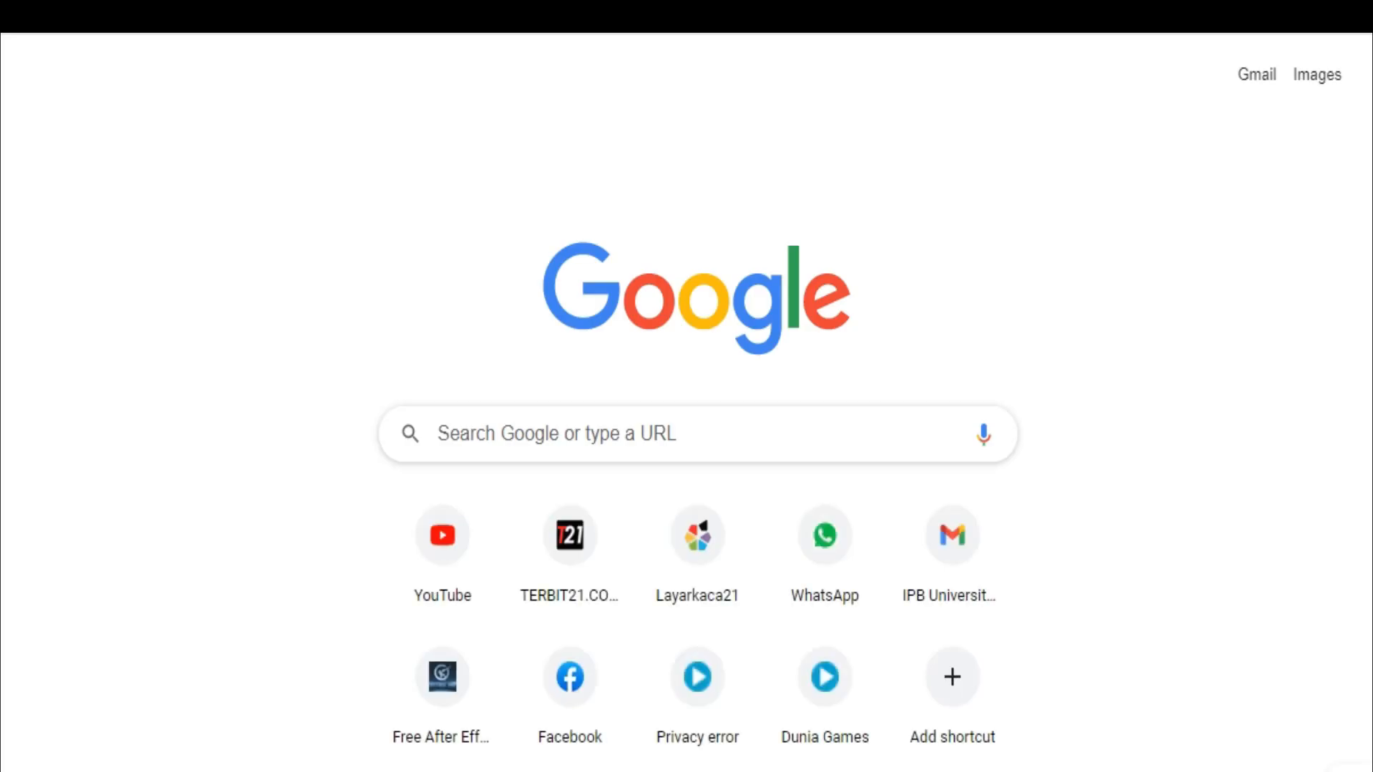
# Open Gmail and select the code in the [e-Filing] Kode Verifikasi email
pyautogui.write('gmail')
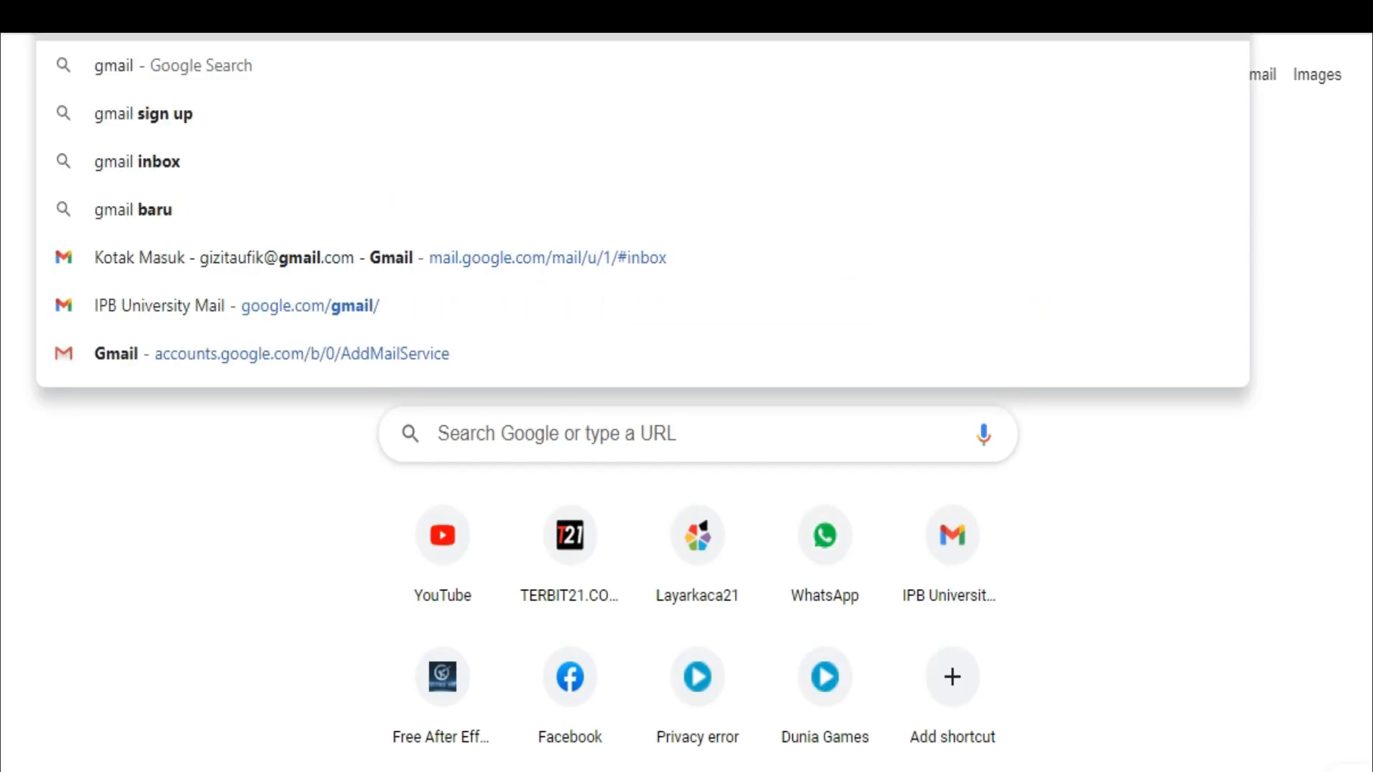
pyautogui.press('Return')
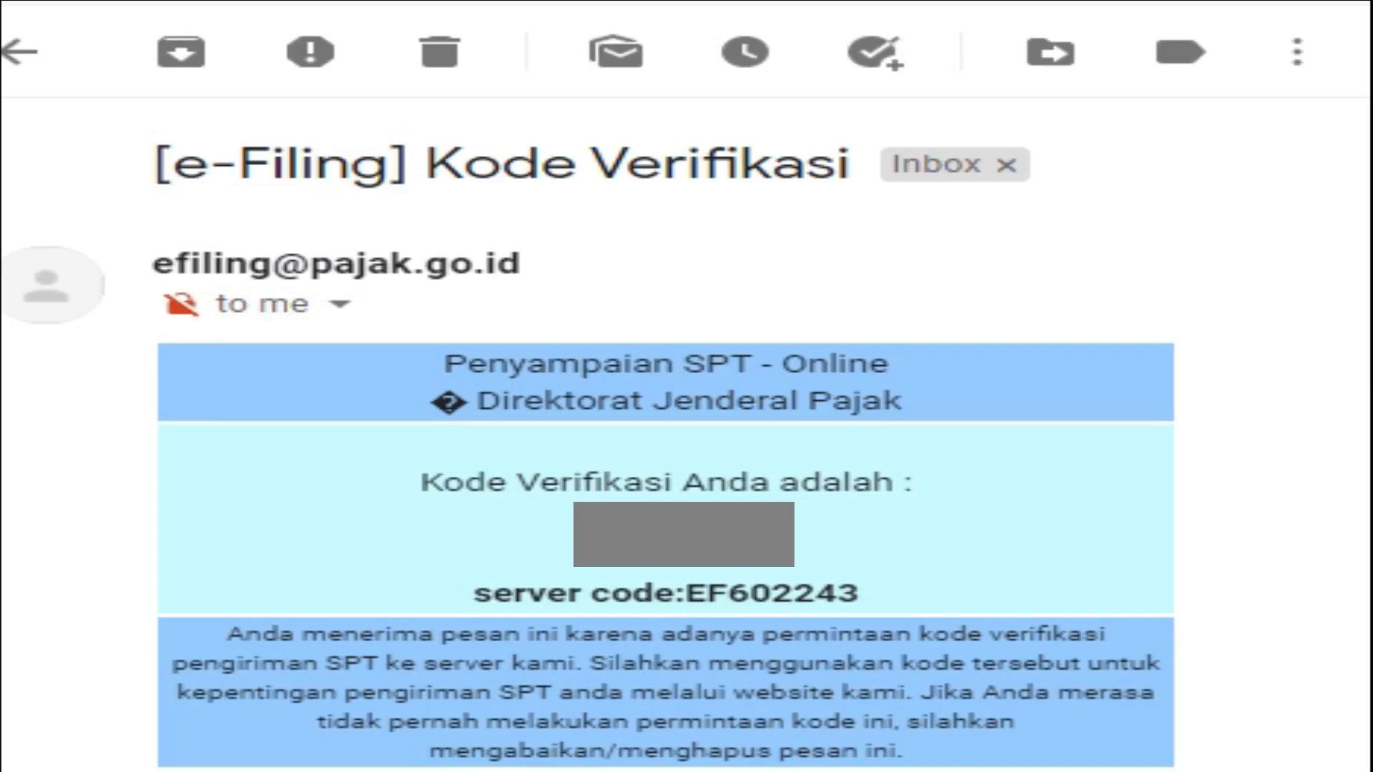
pyautogui.moveTo(734, 502); pyautogui.dragTo(570, 527)
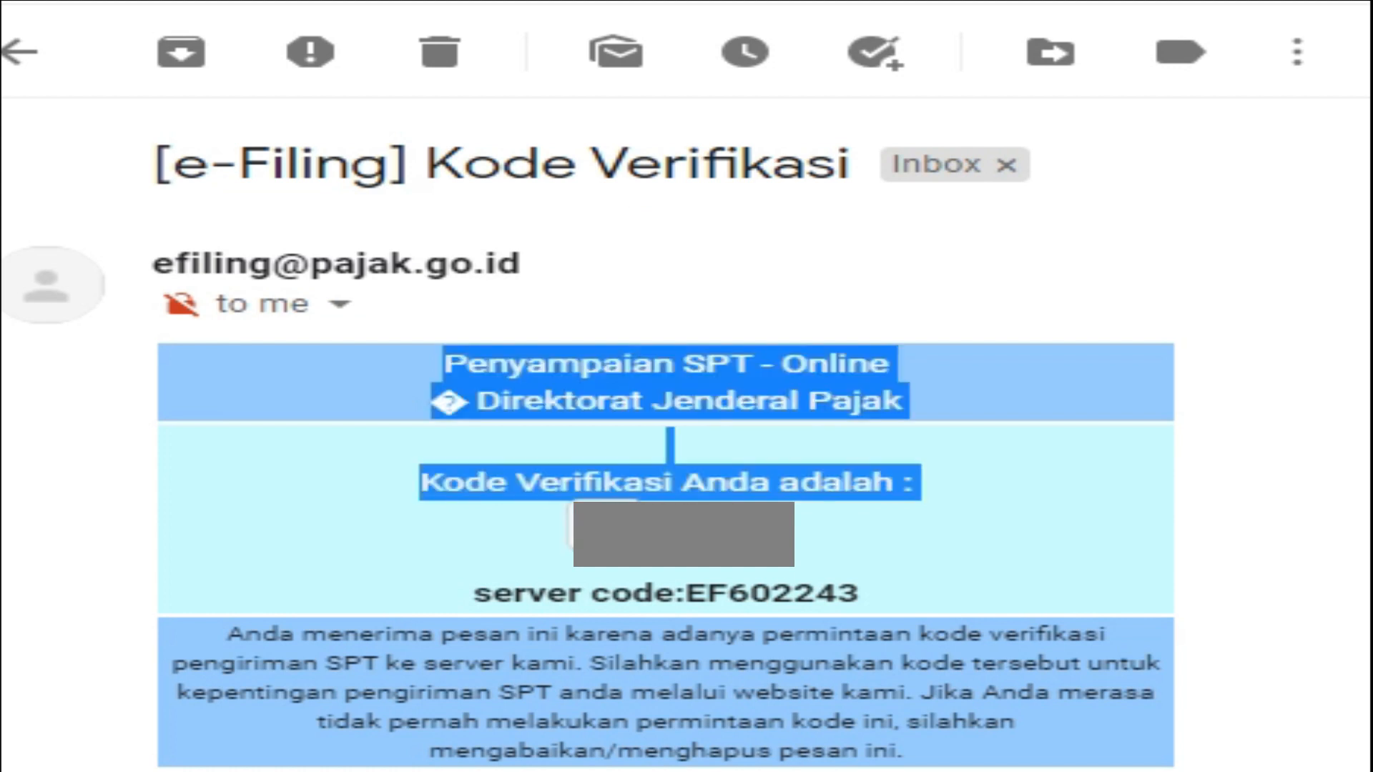
pyautogui.click(571, 527)
pyautogui.moveTo(733, 501); pyautogui.dragTo(581, 526)
pyautogui.click(570, 527)
pyautogui.moveTo(734, 526); pyautogui.dragTo(597, 526)
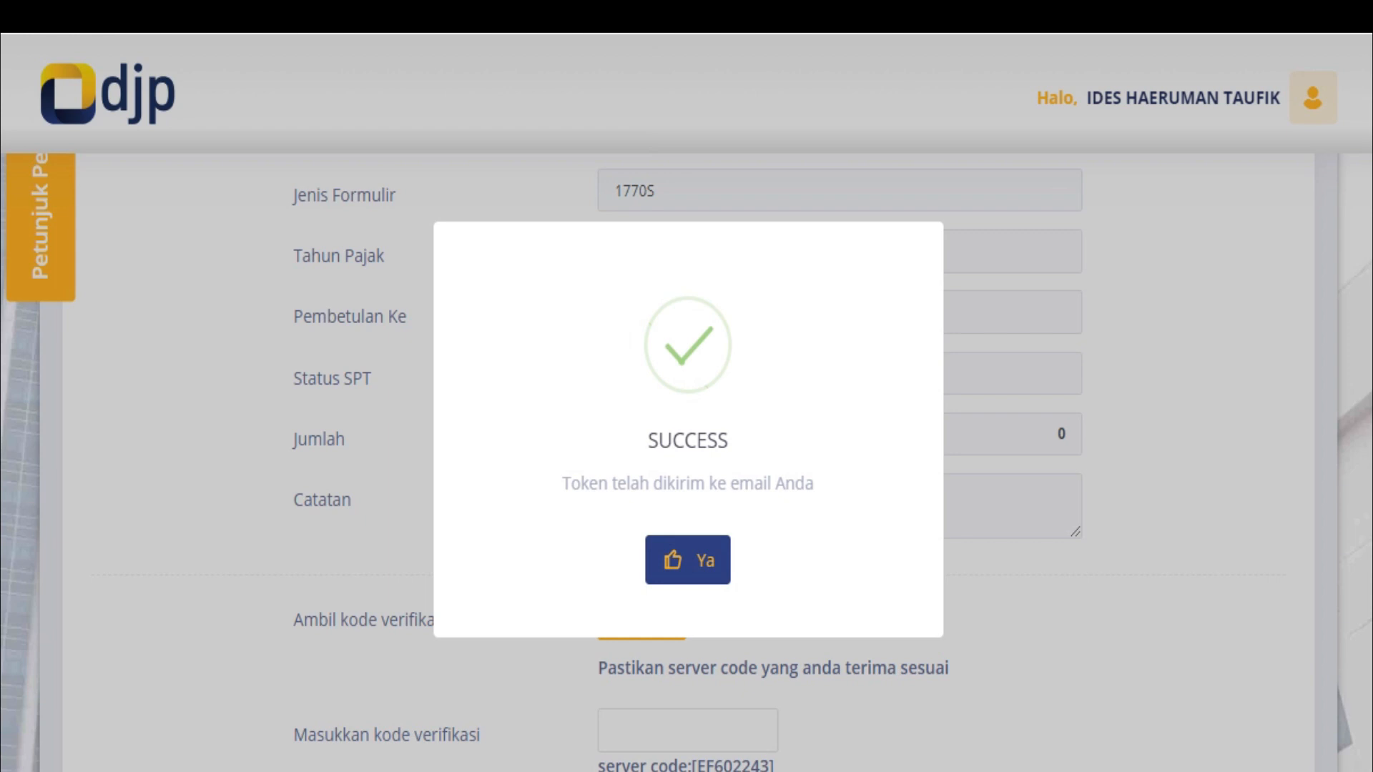
# Dismiss the token-sent notice and paste the emailed code into Masukkan kode verifikasi
pyautogui.click(688, 560)
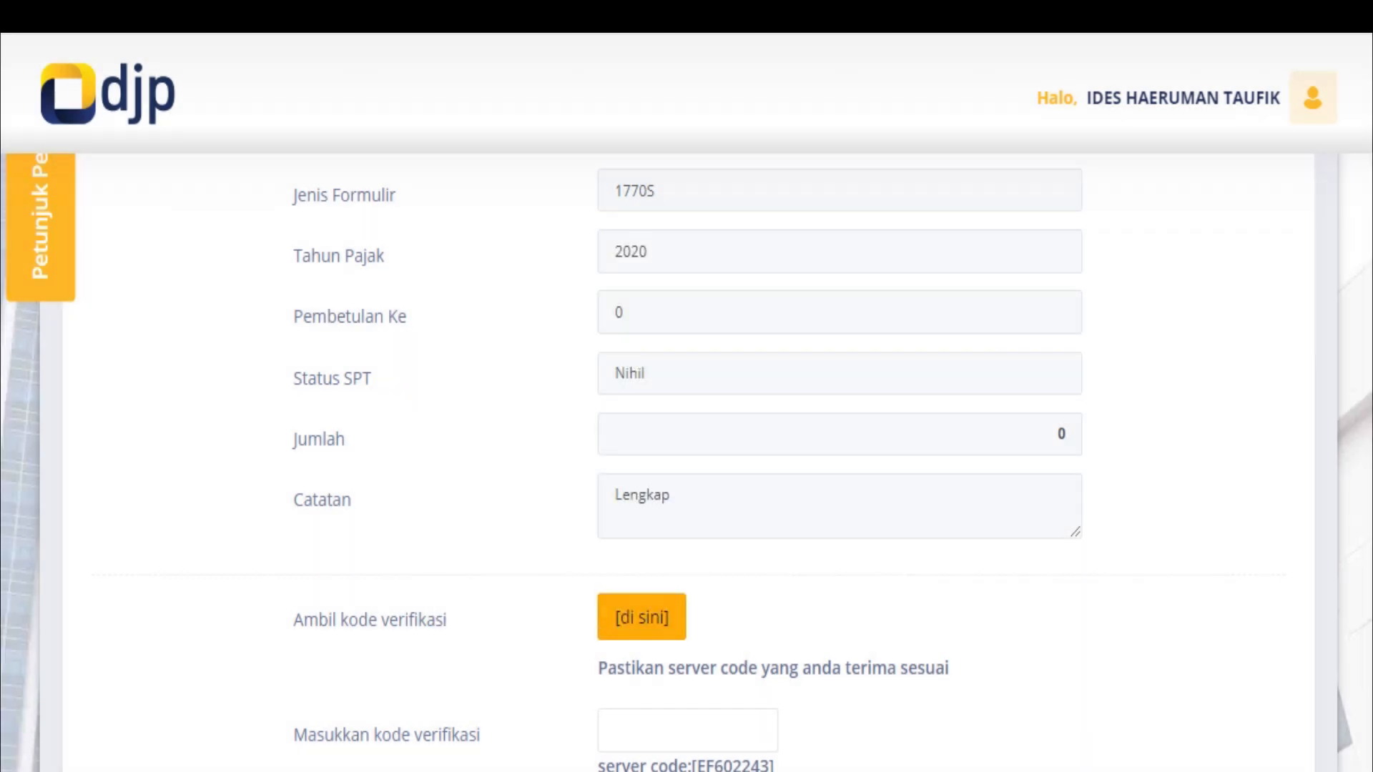
pyautogui.click(687, 731)
pyautogui.hotkey('ctrl', 'v')
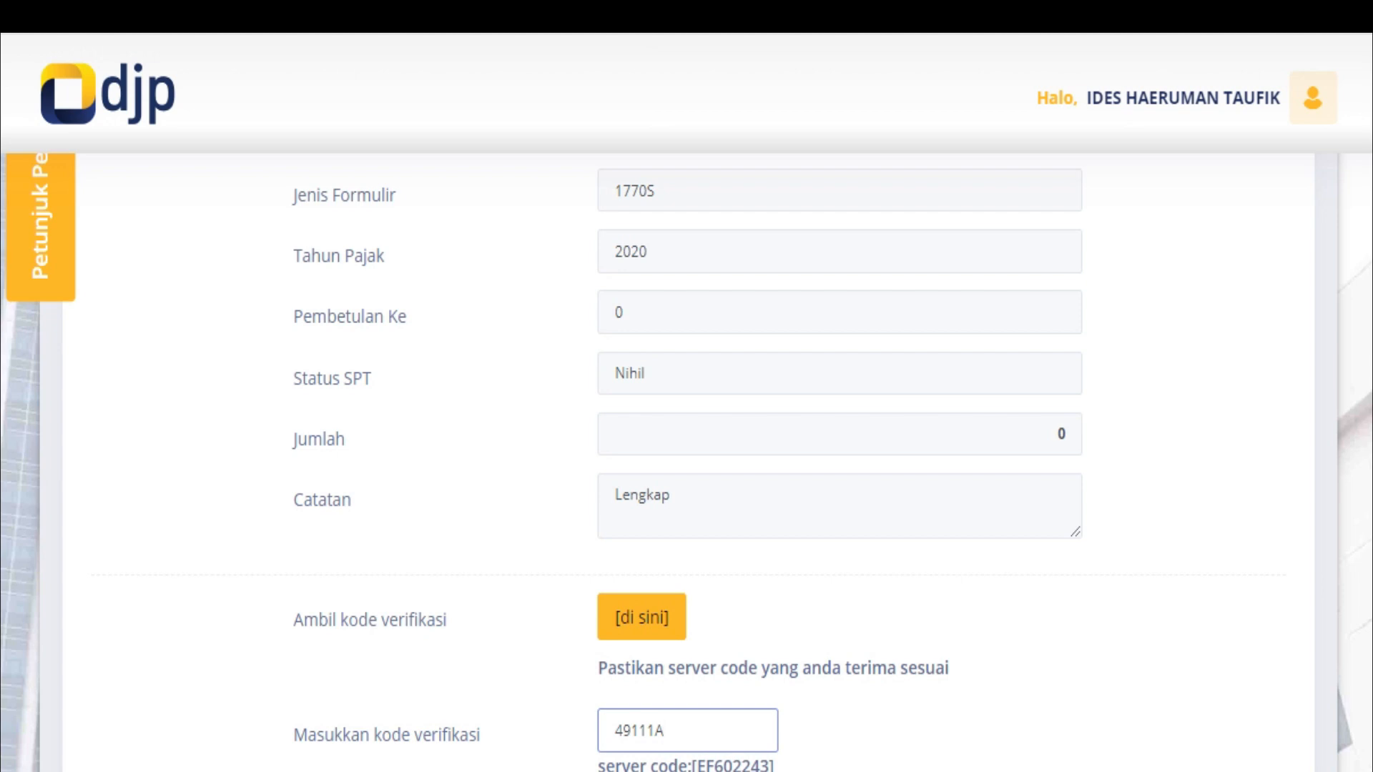
pyautogui.scroll(-2, 687, 458)
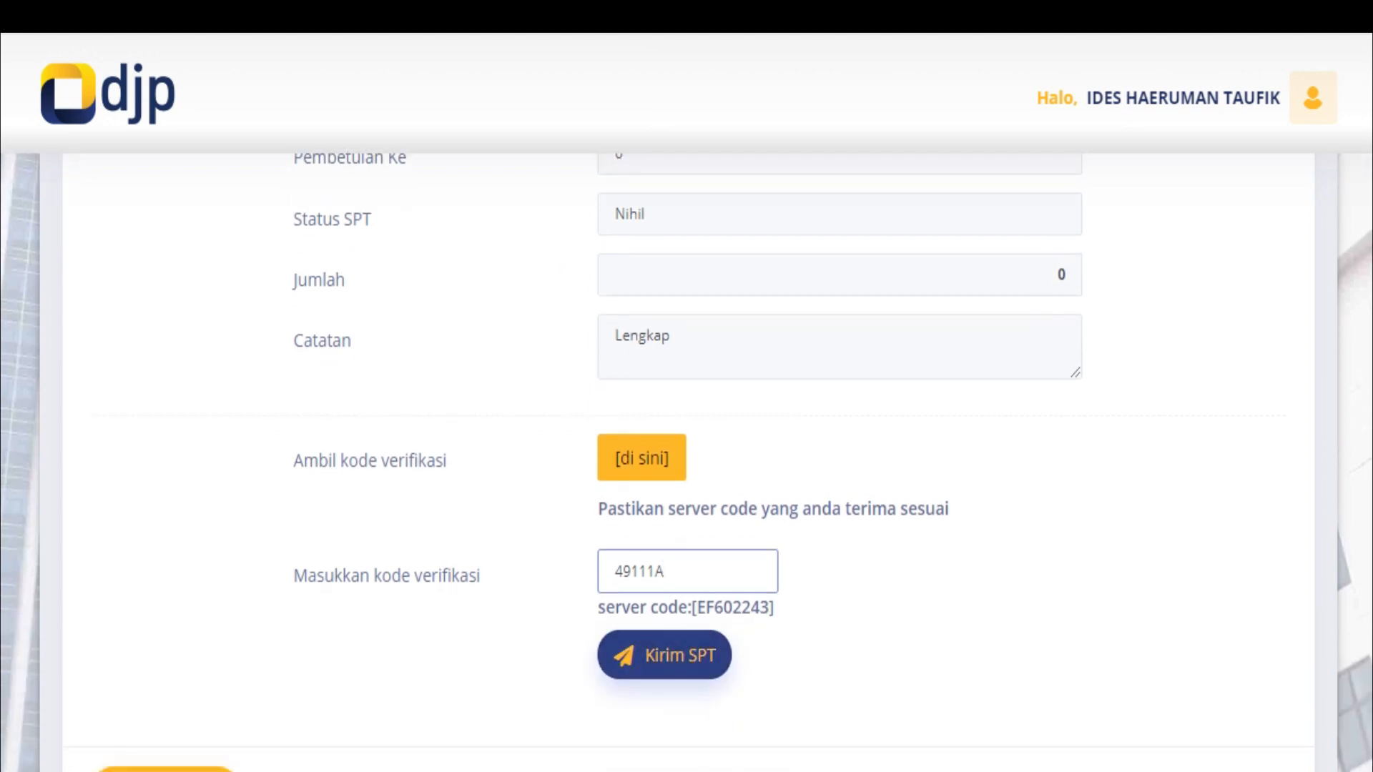
# Submit the SPT with Kirim SPT and check the 2020 Nihil entry in Arsip SPT
pyautogui.click(665, 656)
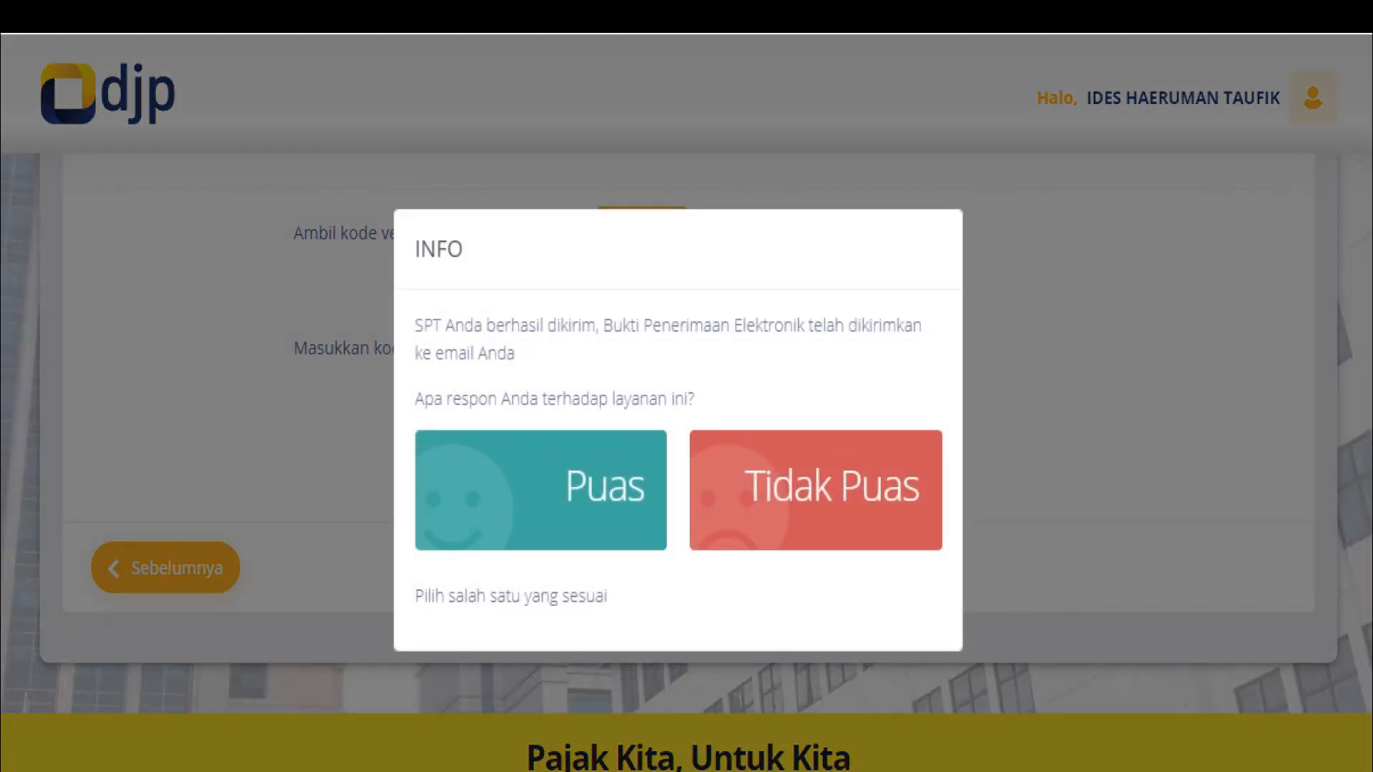
pyautogui.click(541, 491)
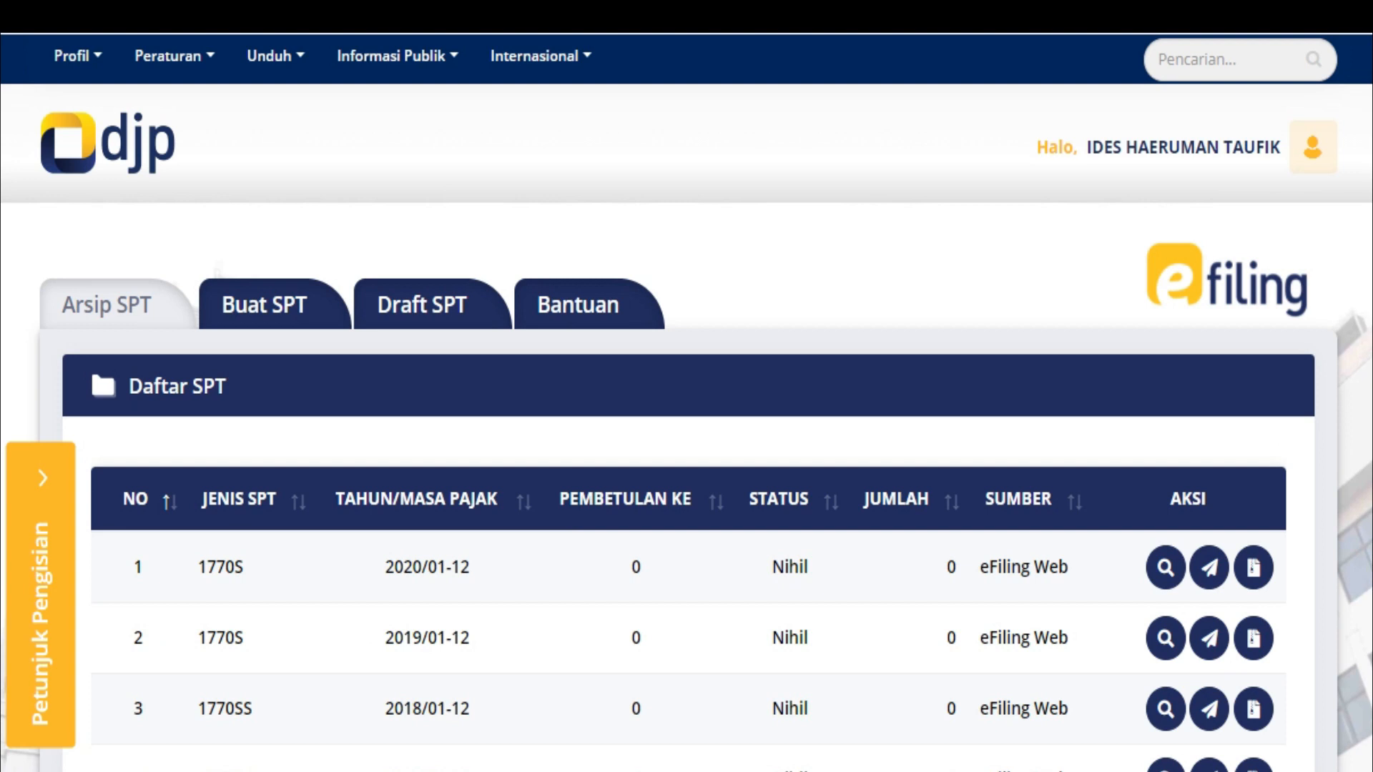
pyautogui.scroll(-5, 687, 401)
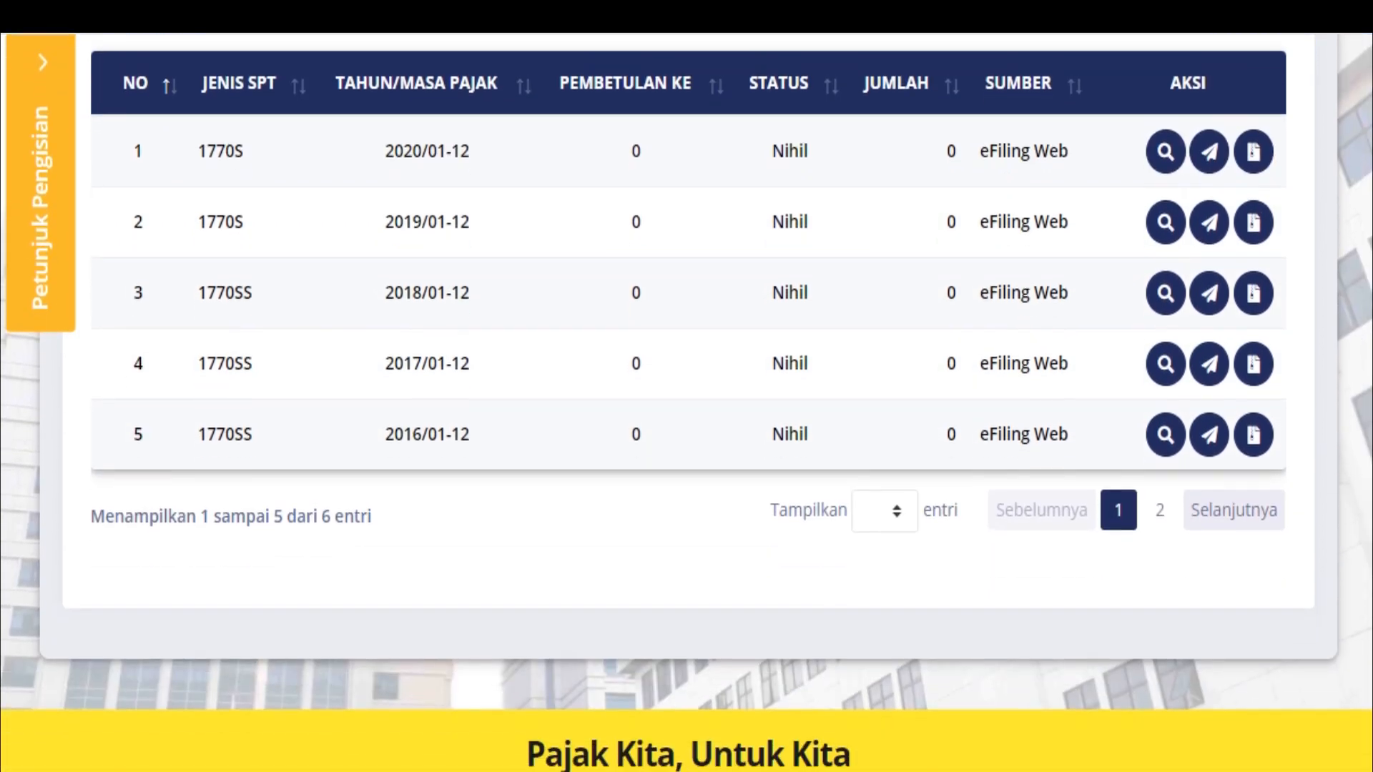
pyautogui.scroll(5, 687, 401)
pyautogui.scroll(1, 686, 400)
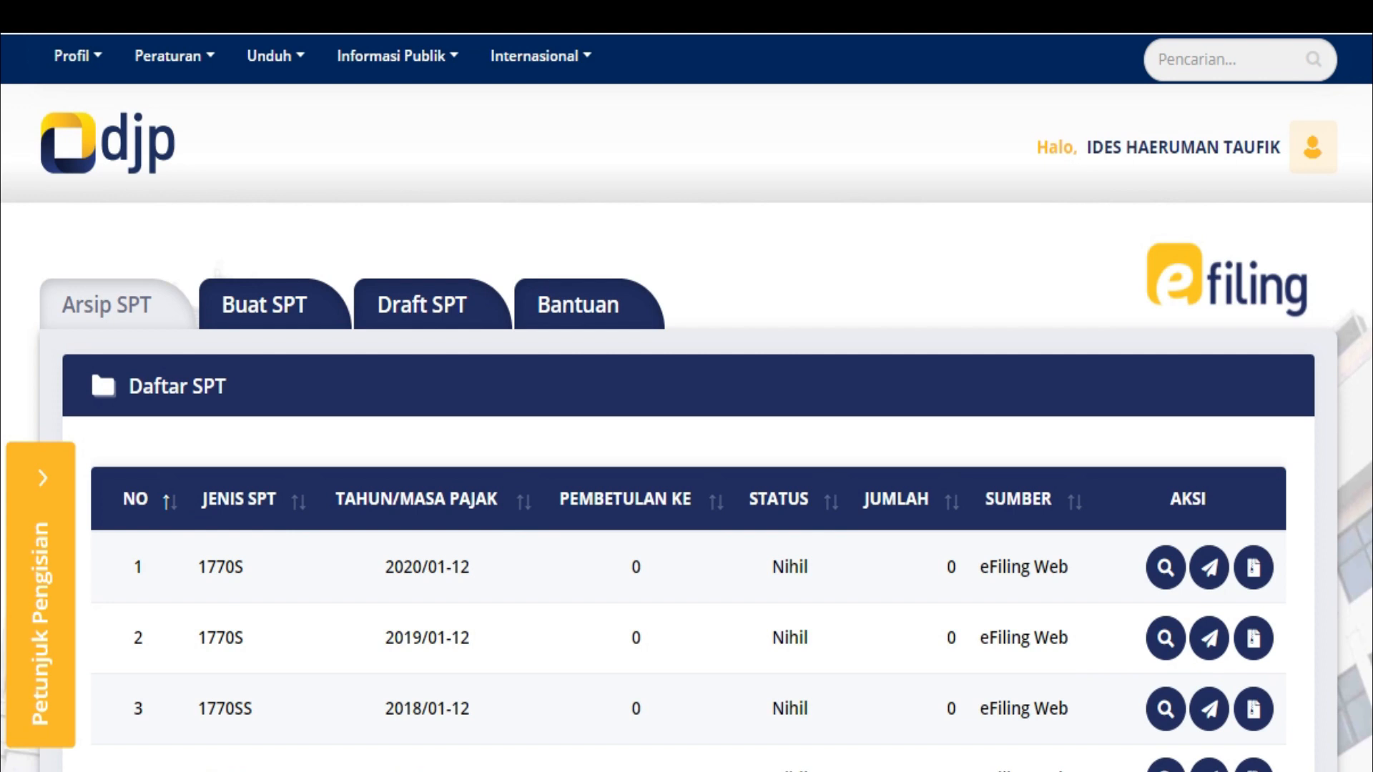